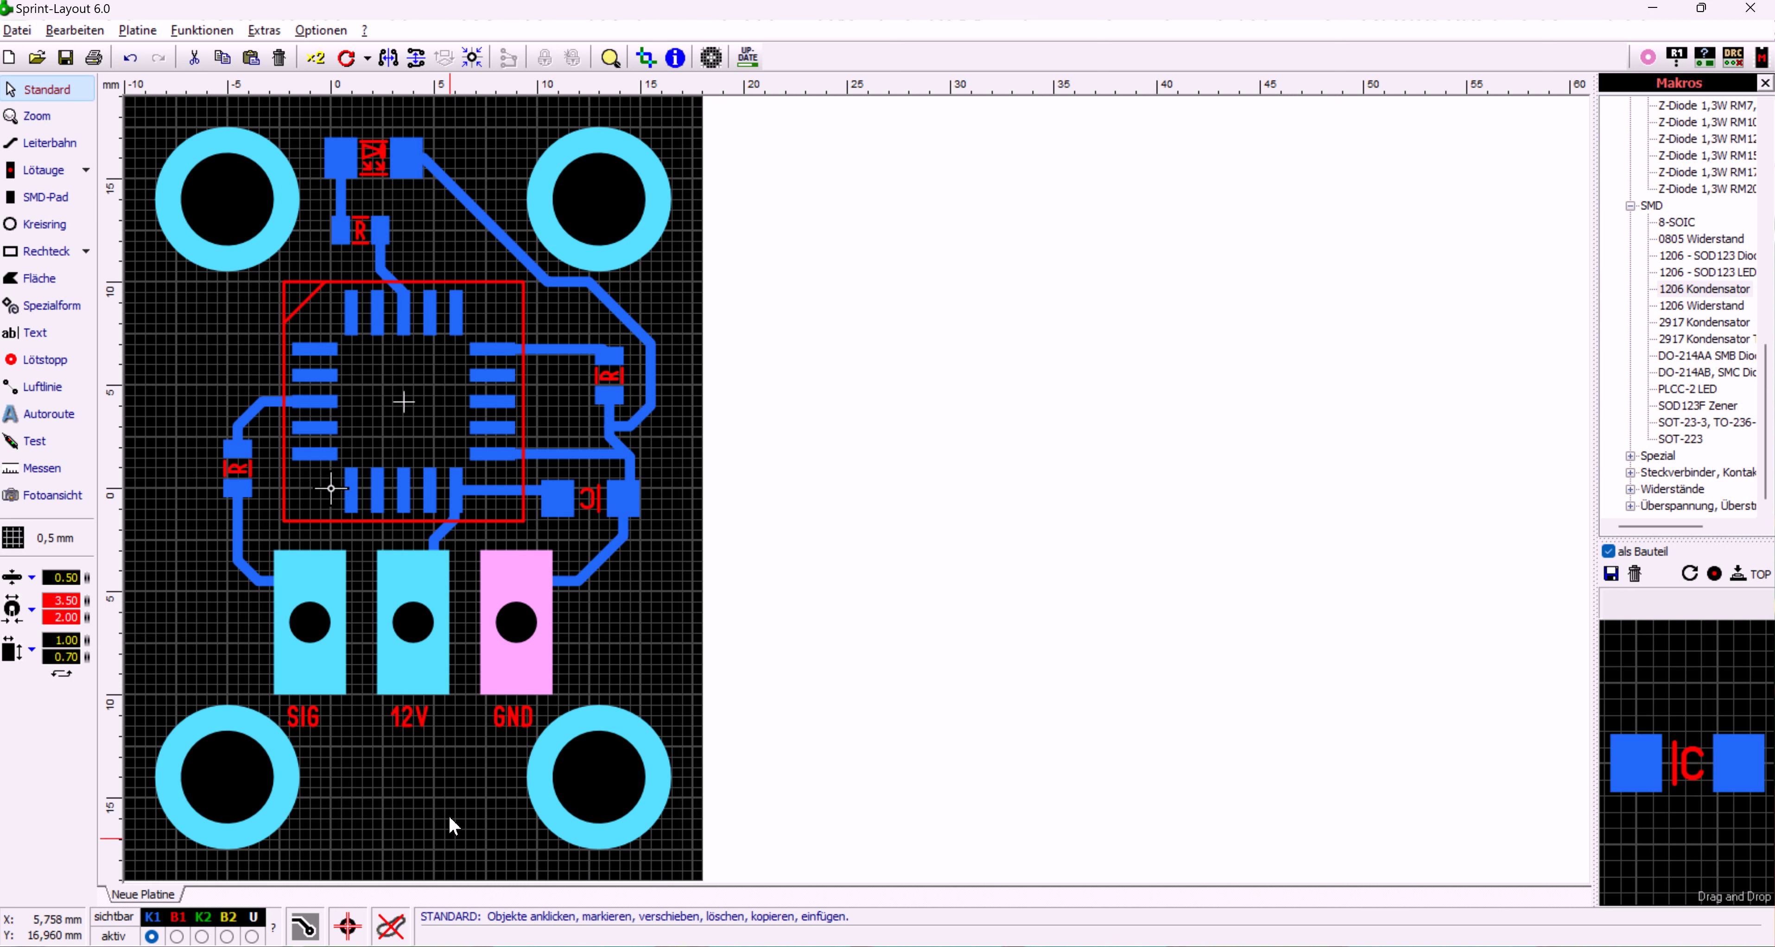
Fill the free area of copper layer K1 with the automatic ground plane
left_click(434, 778)
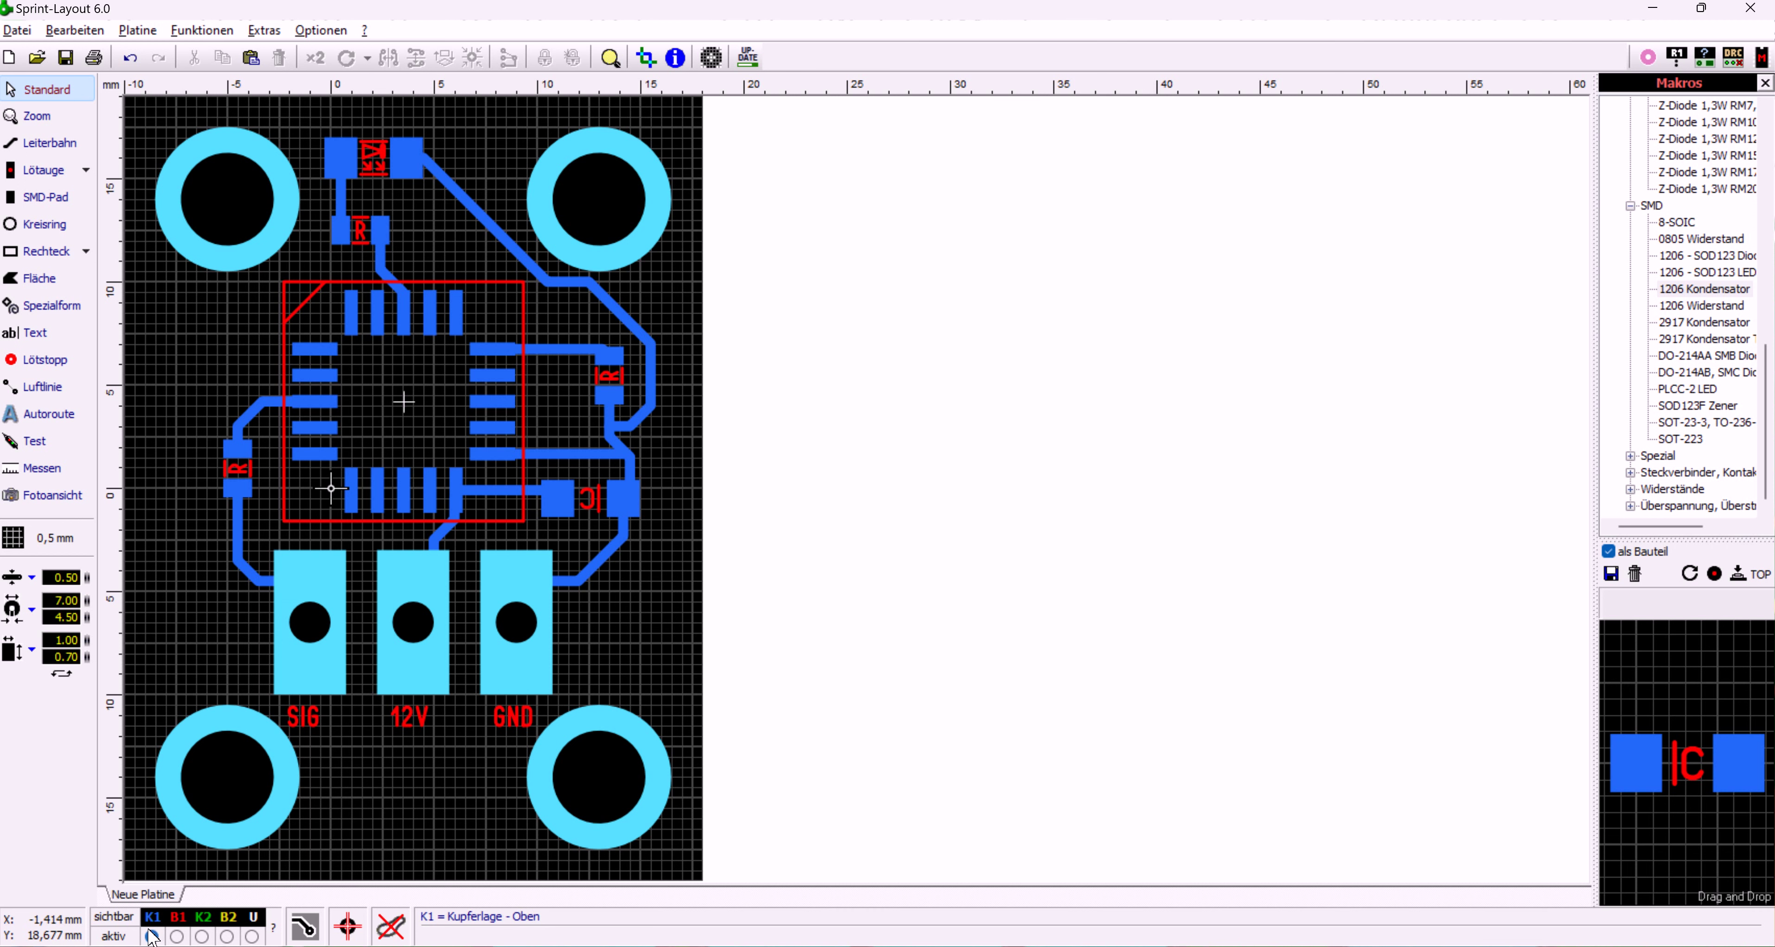
left_click(199, 937)
left_click(152, 937)
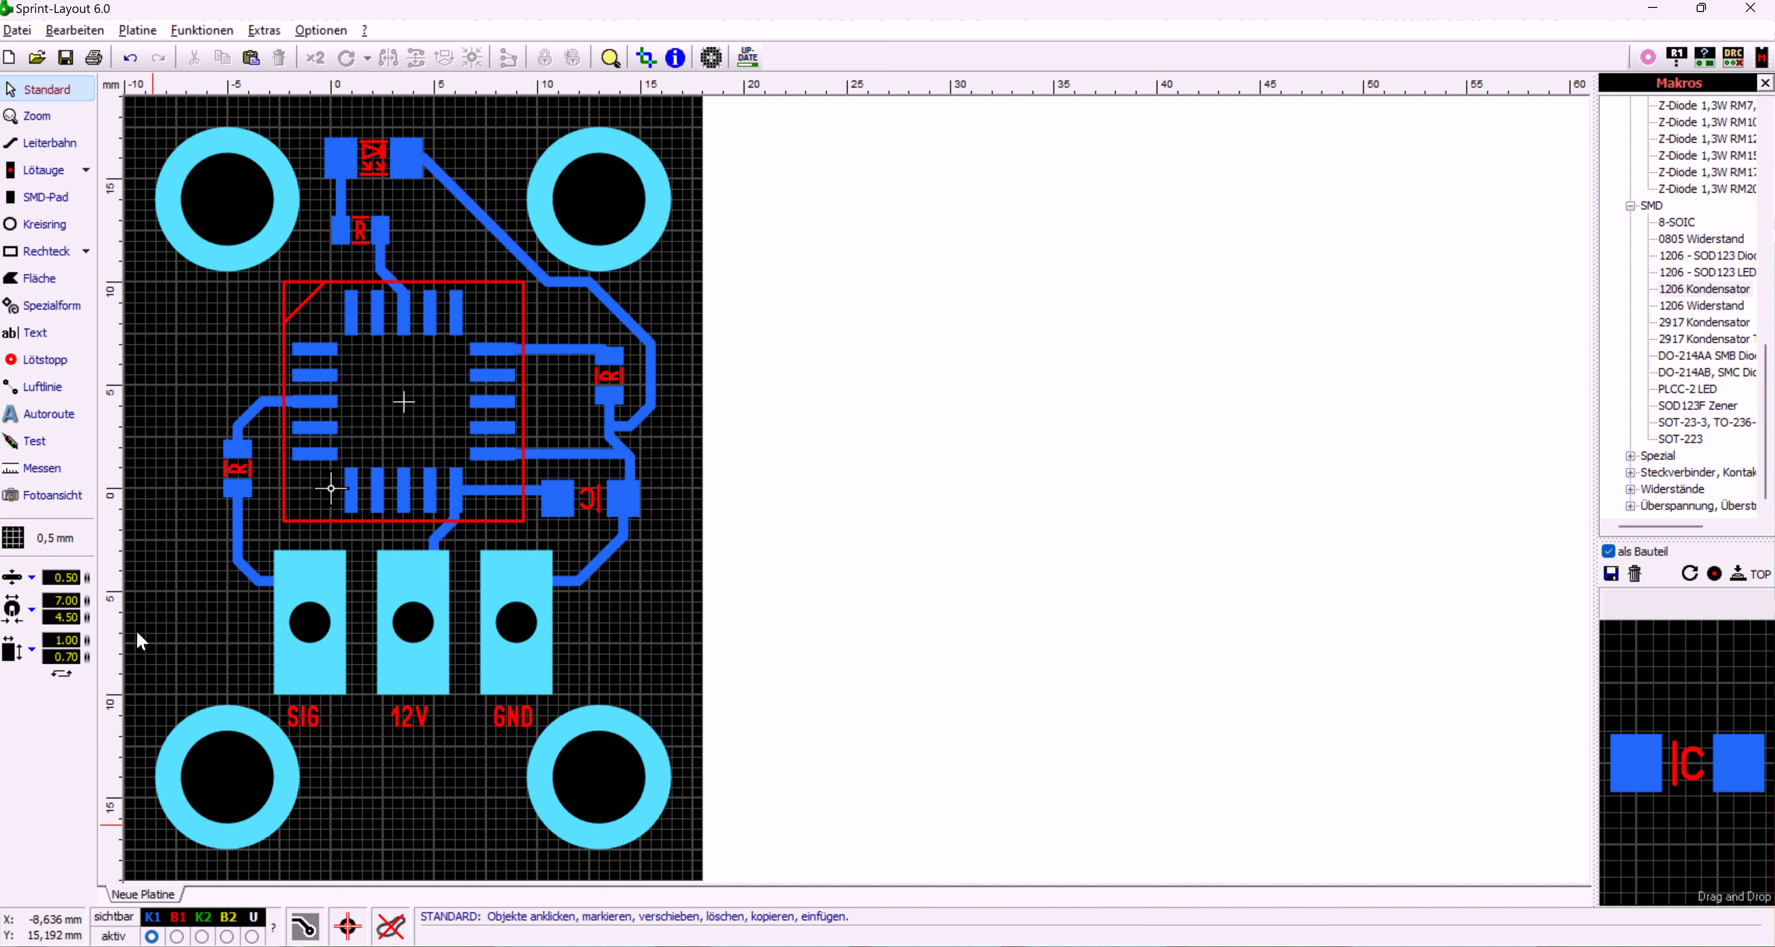
left_click(305, 931)
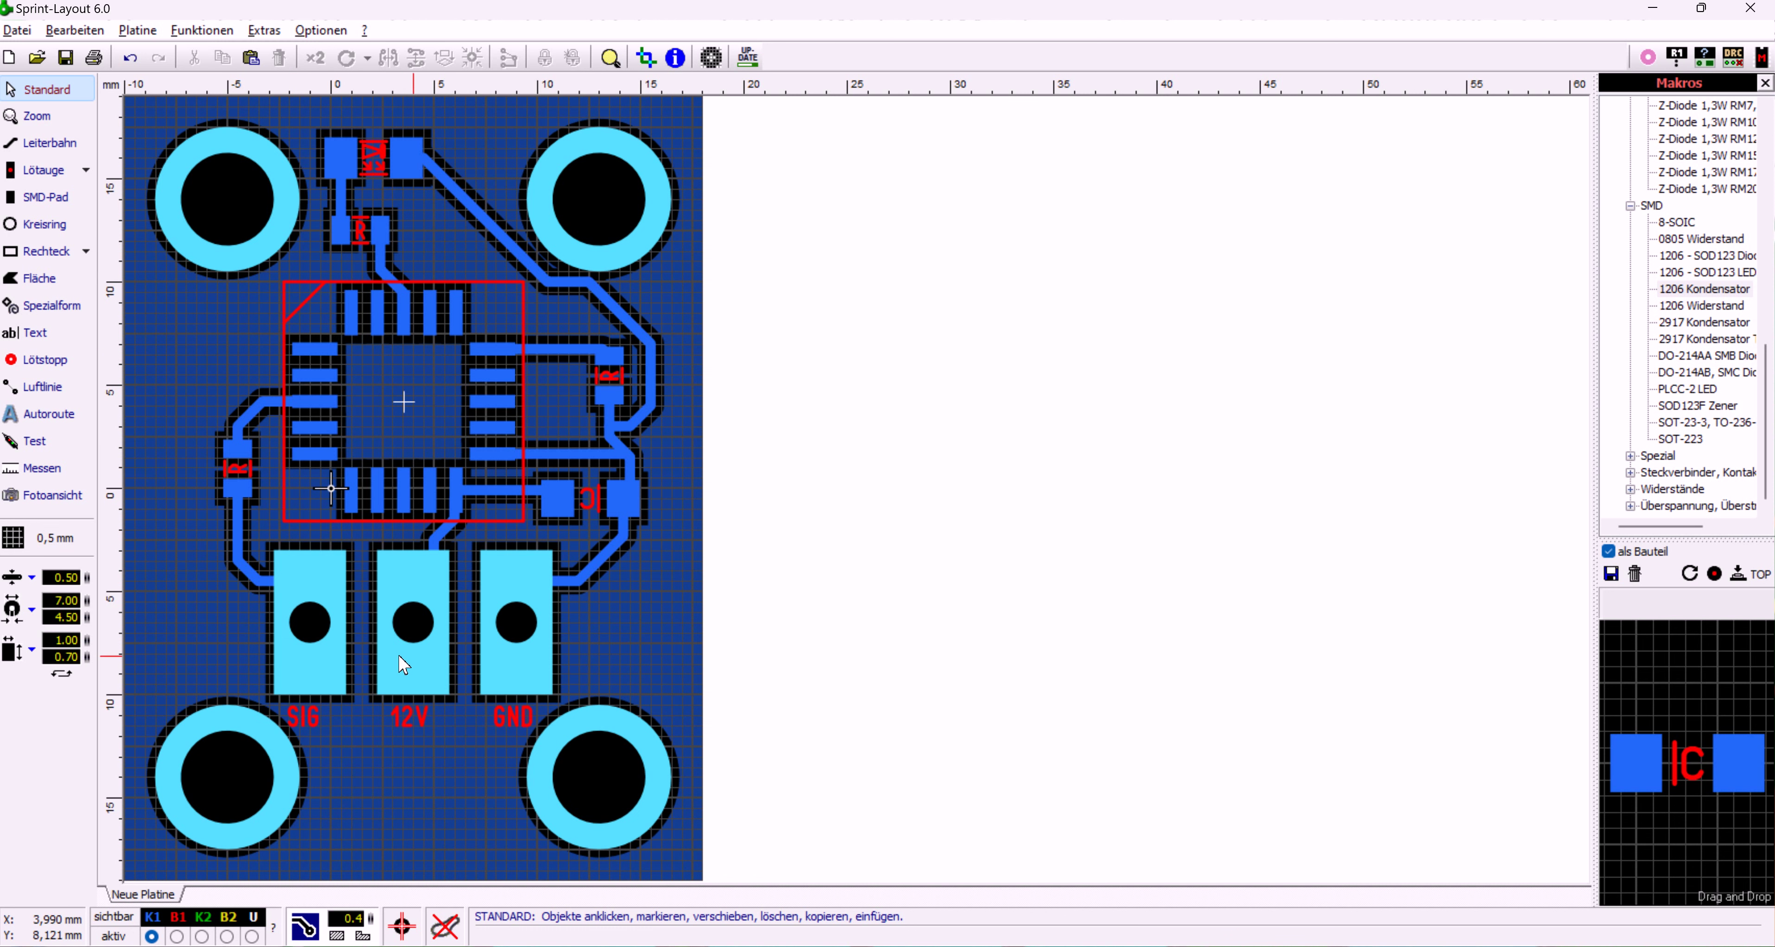
Examine the ground-plane clearance around the traces, the SIG, 12V and GND pads, and the mounting holes
scroll(240, 568, "up", 2)
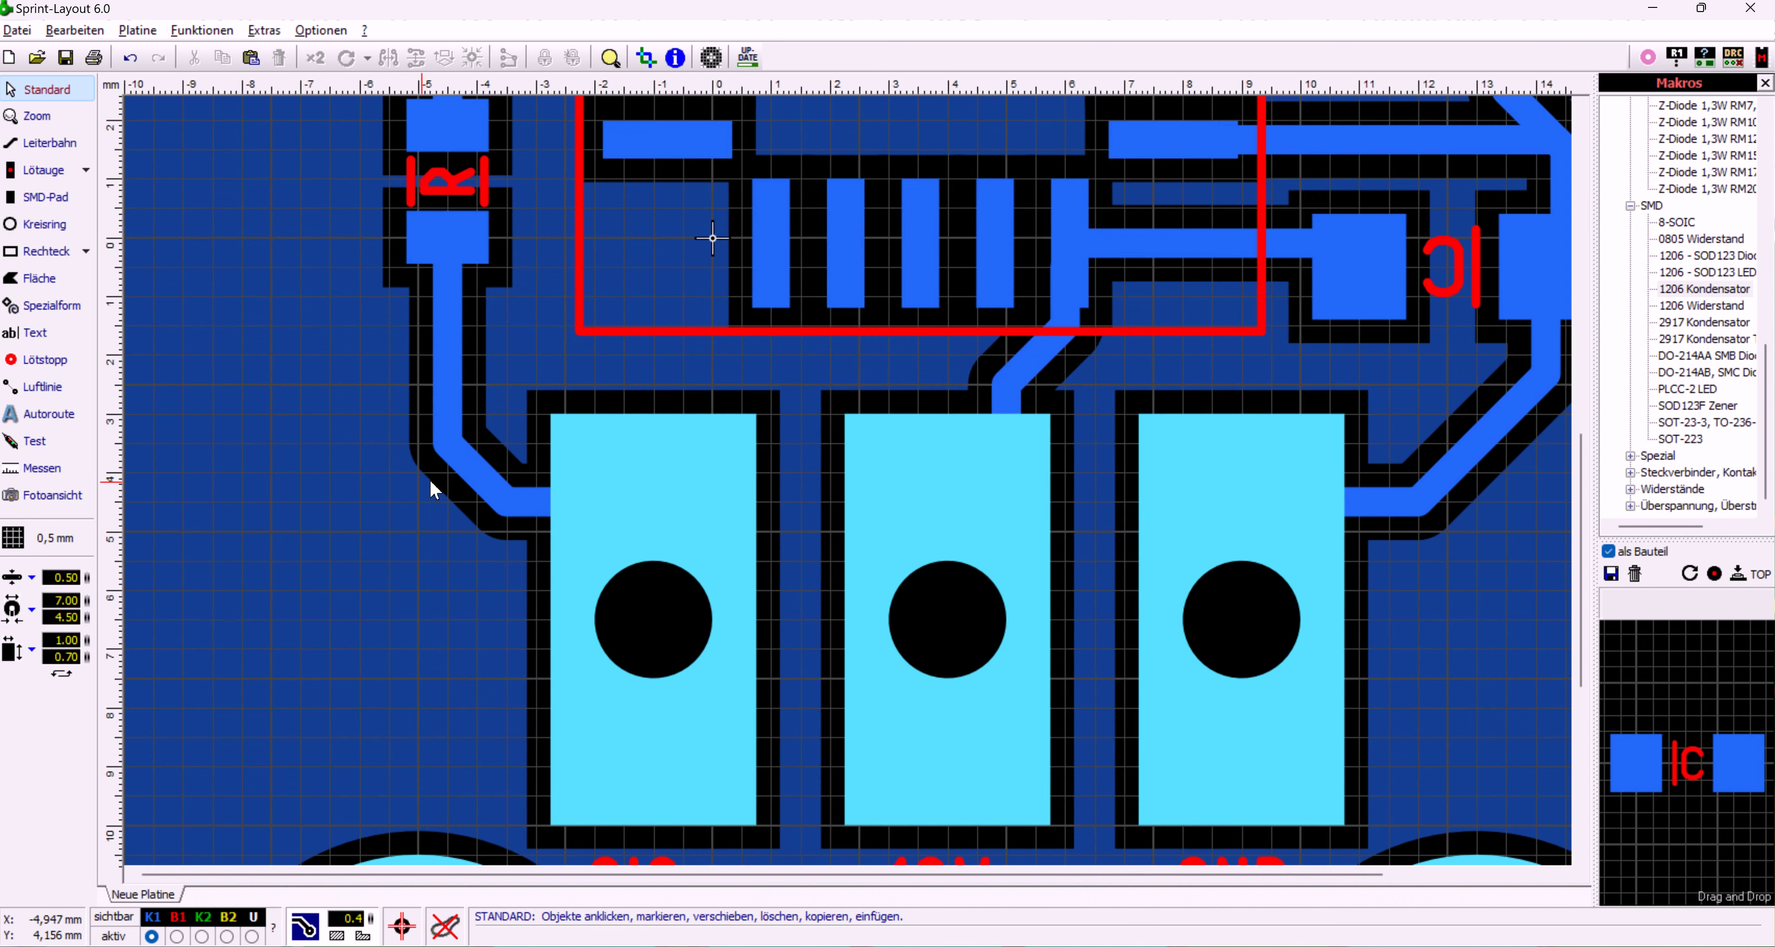
scroll(518, 491, "up", 2)
scroll(875, 493, "up", 1)
scroll(796, 493, "down", 2)
scroll(606, 424, "down", 1)
scroll(904, 515, "up", 2)
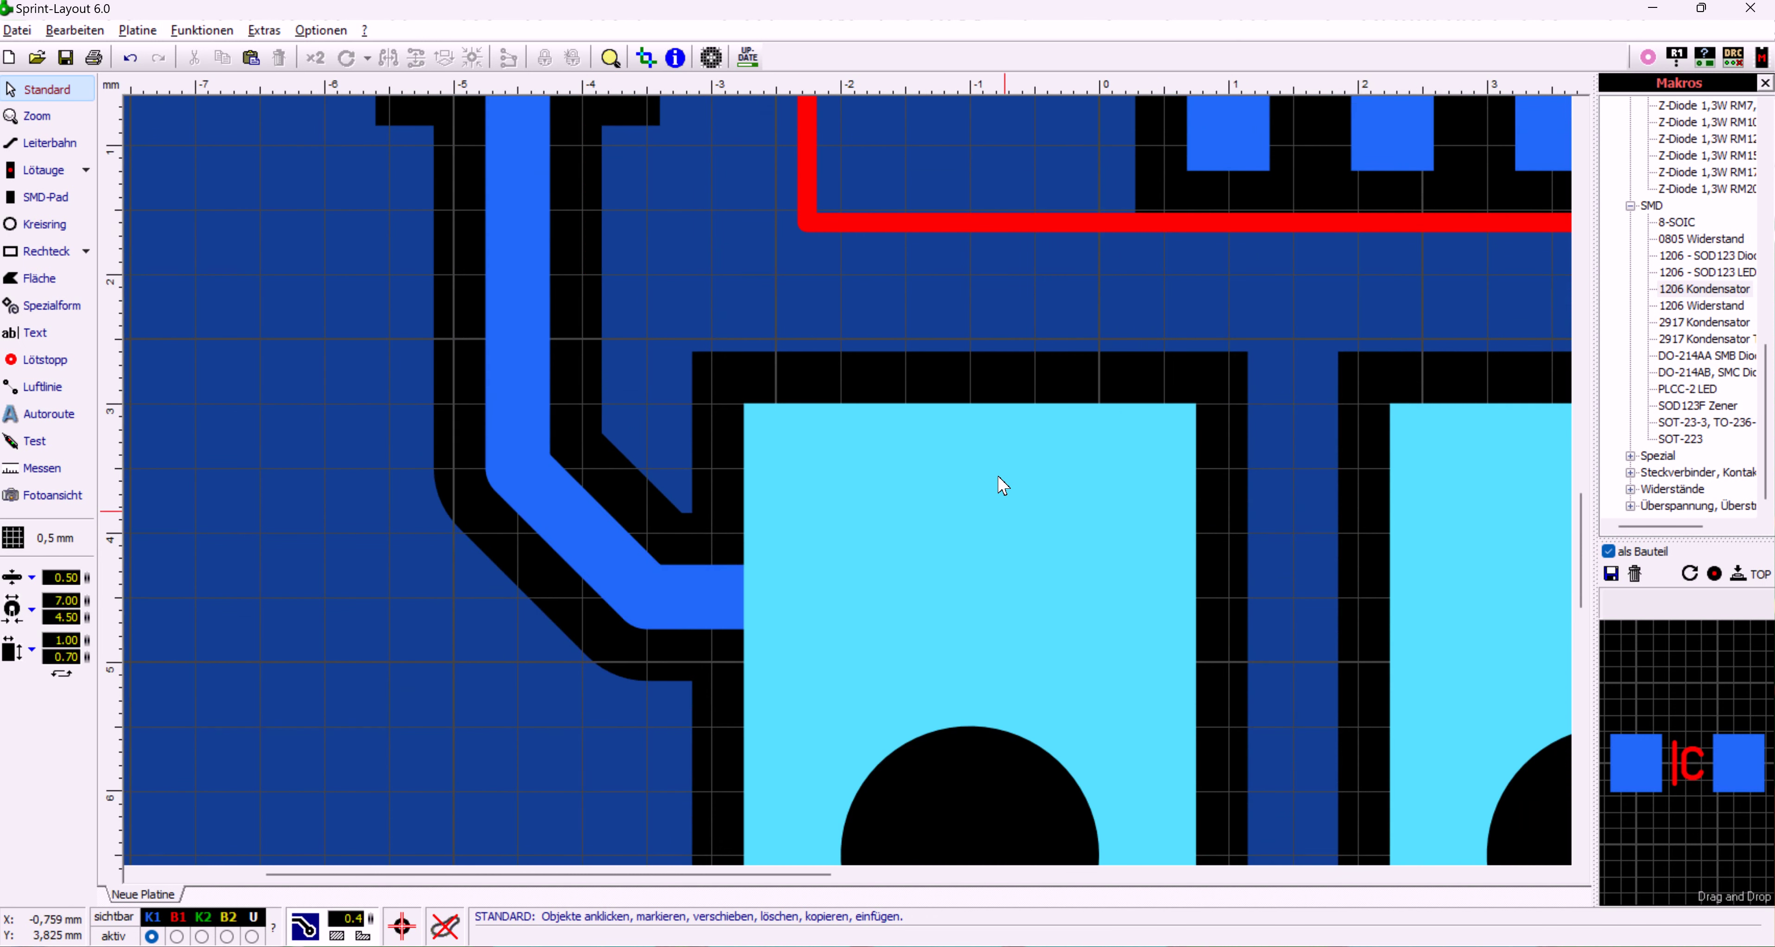
scroll(549, 386, "down", 3)
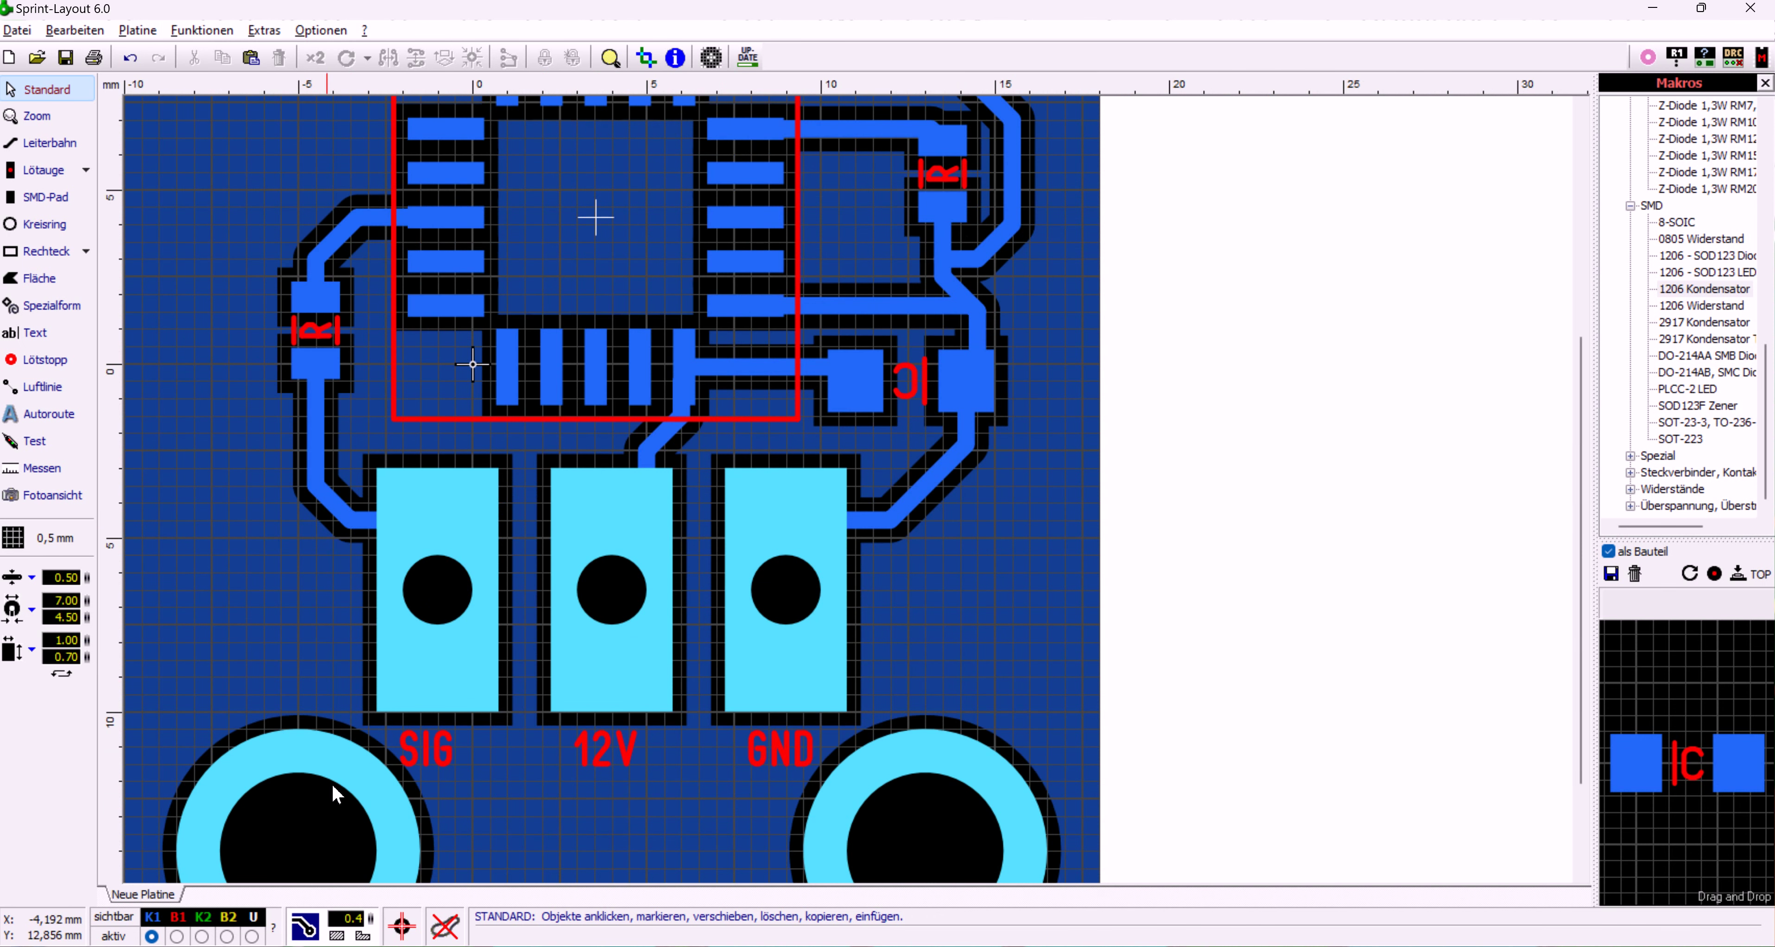
scroll(375, 802, "up", 2)
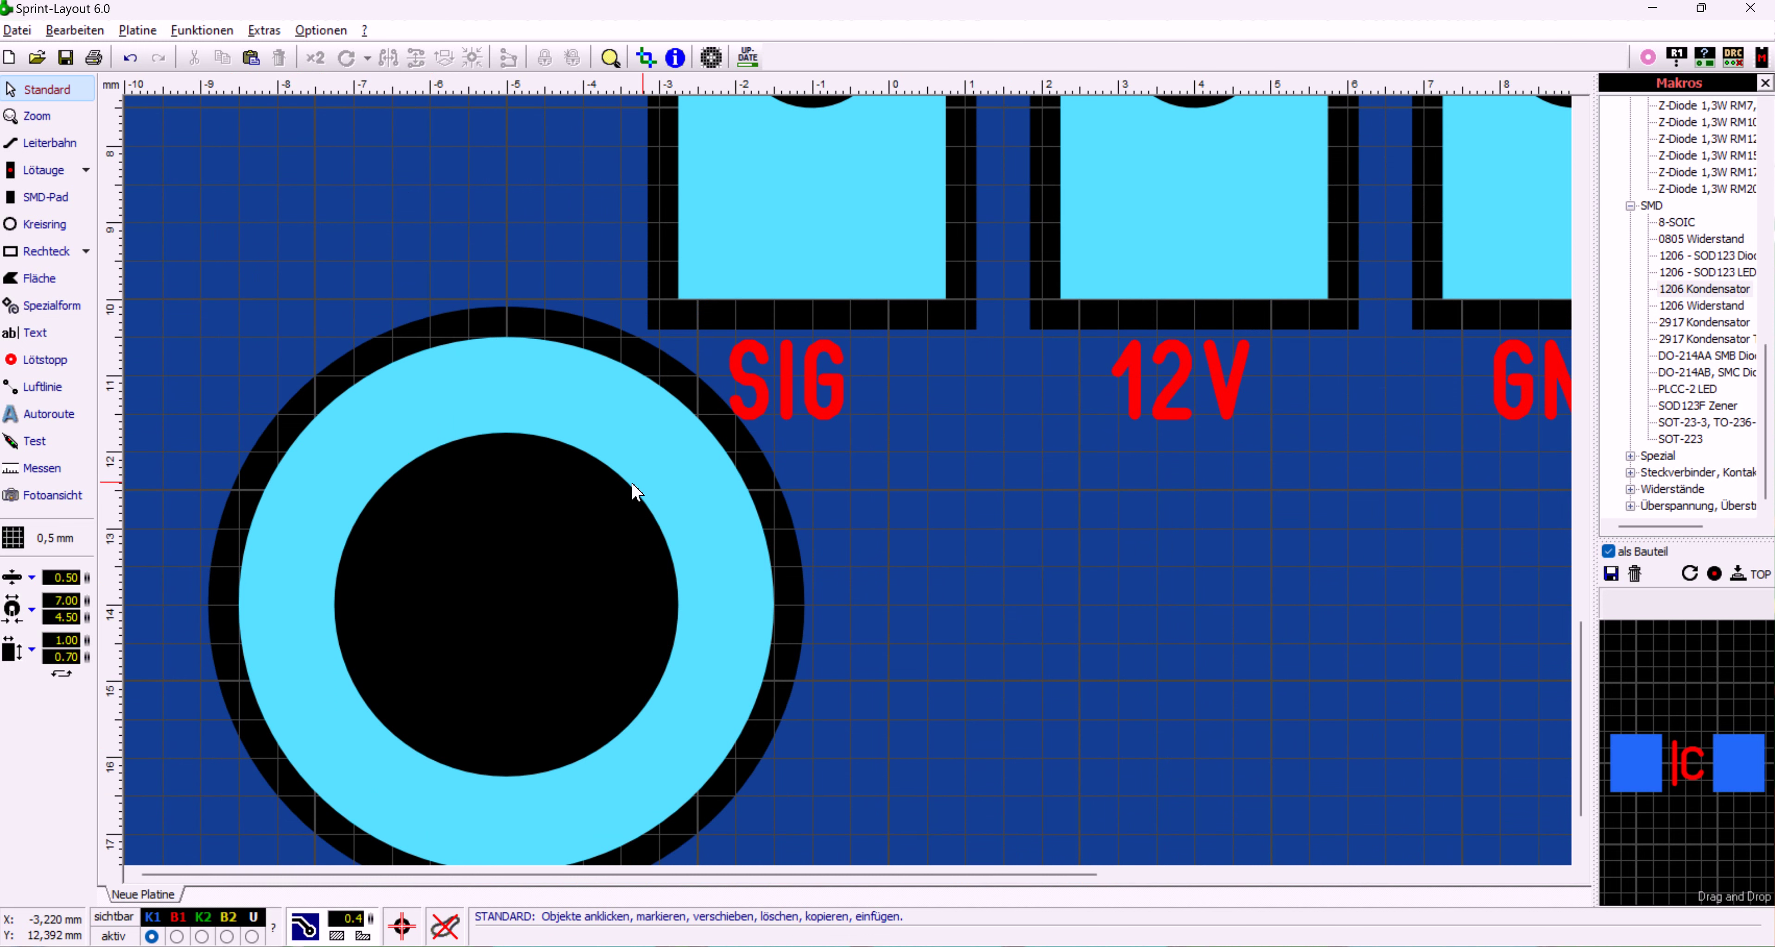
scroll(463, 496, "down", 2)
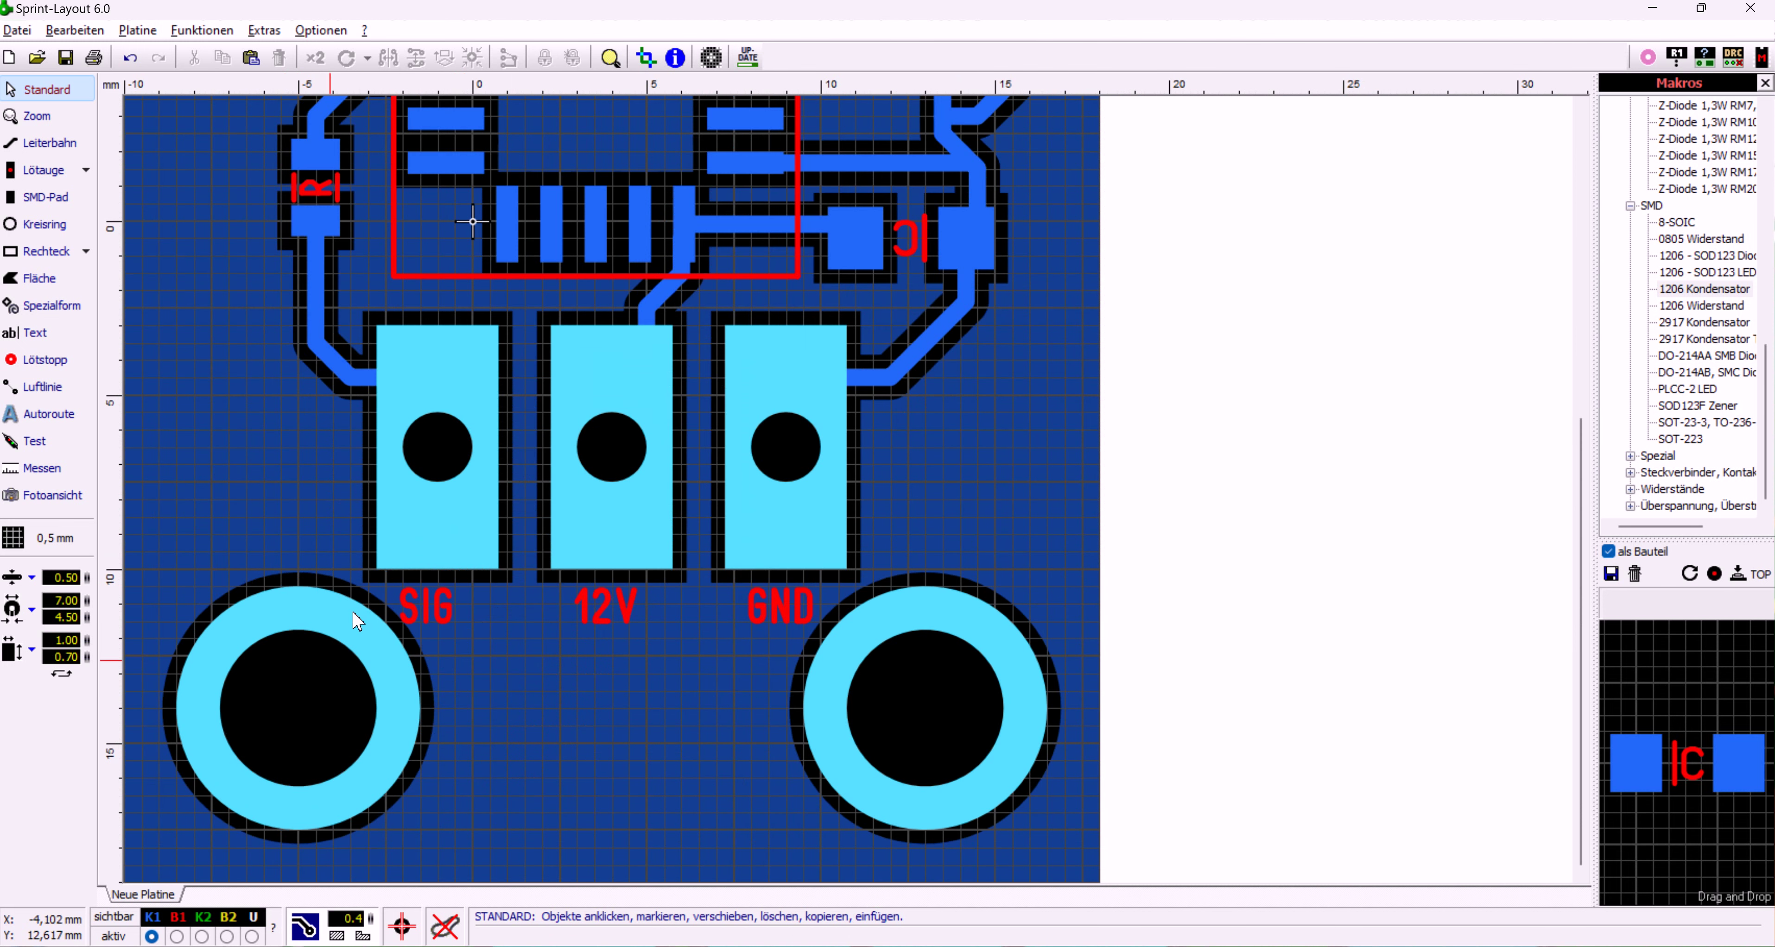
scroll(509, 544, "up", 5)
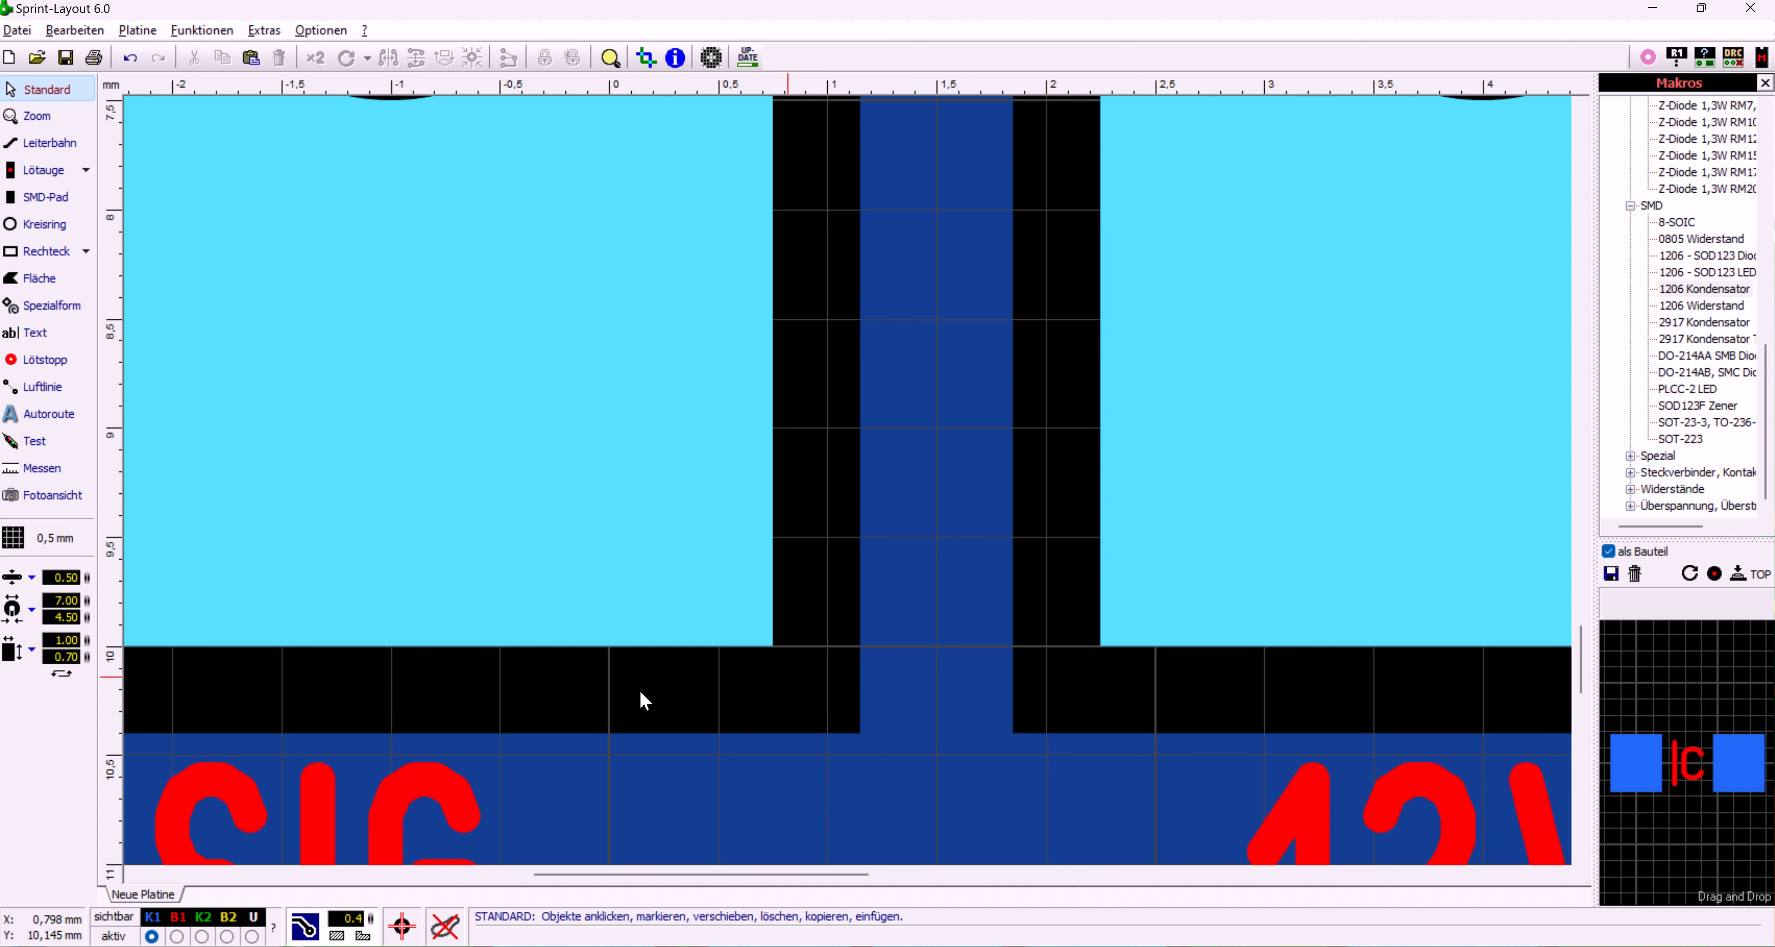
scroll(779, 483, "down", 5)
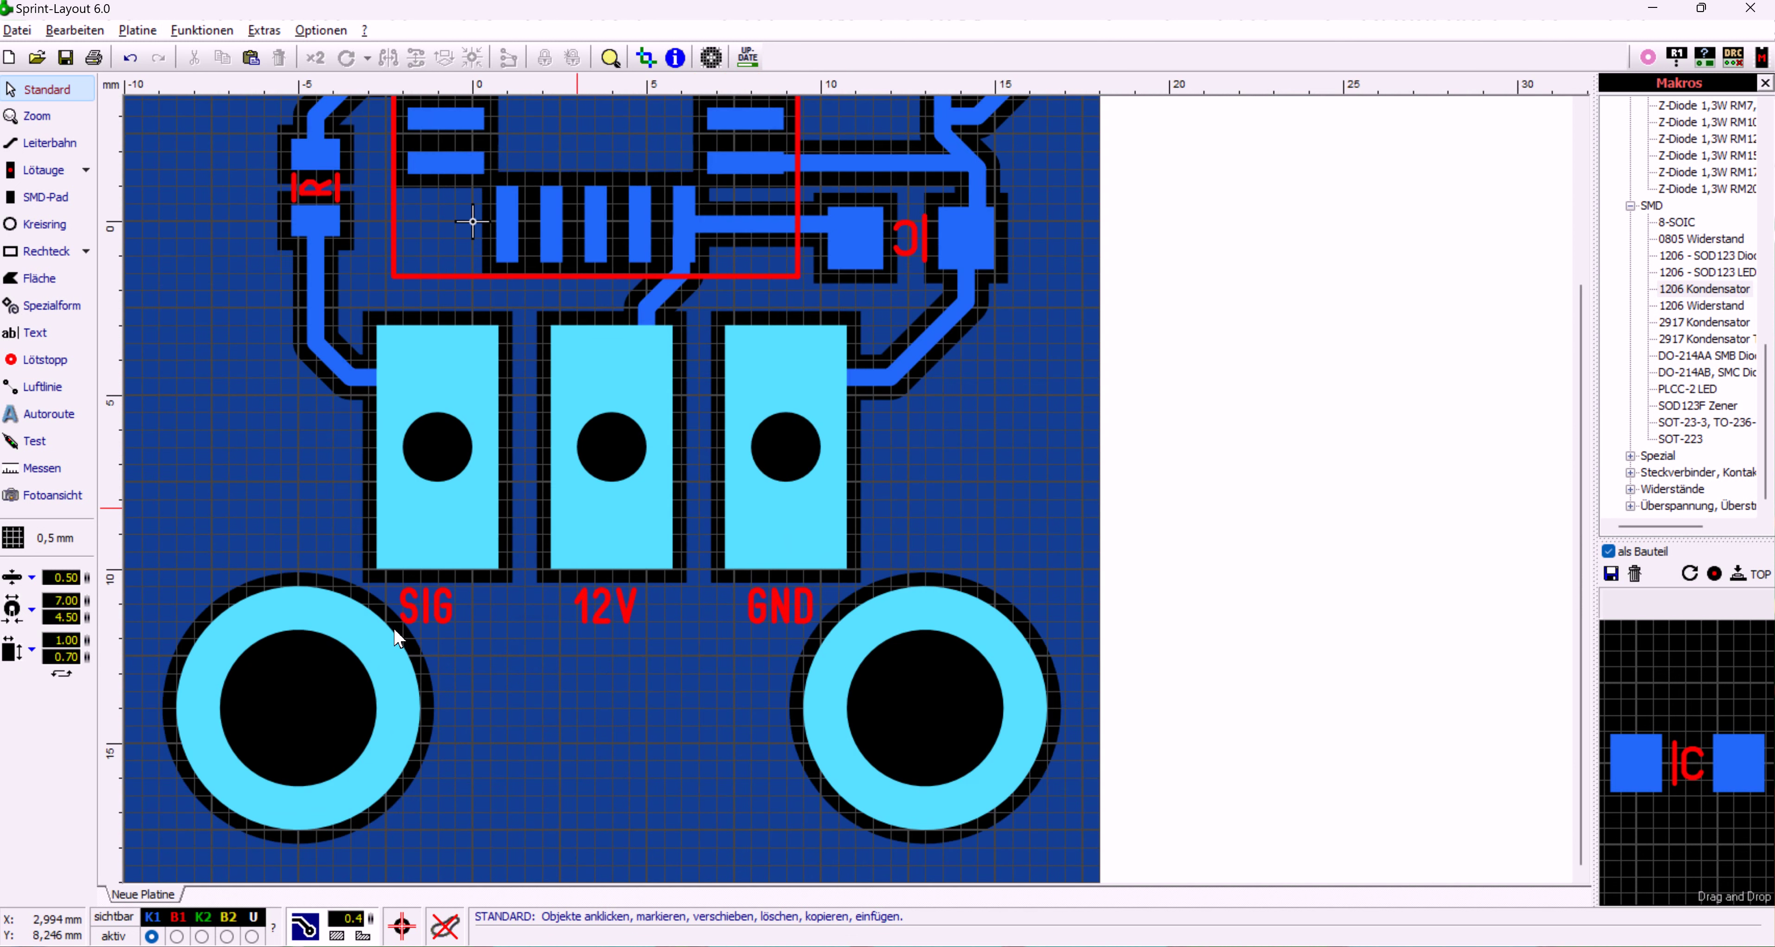
scroll(398, 638, "down", 2)
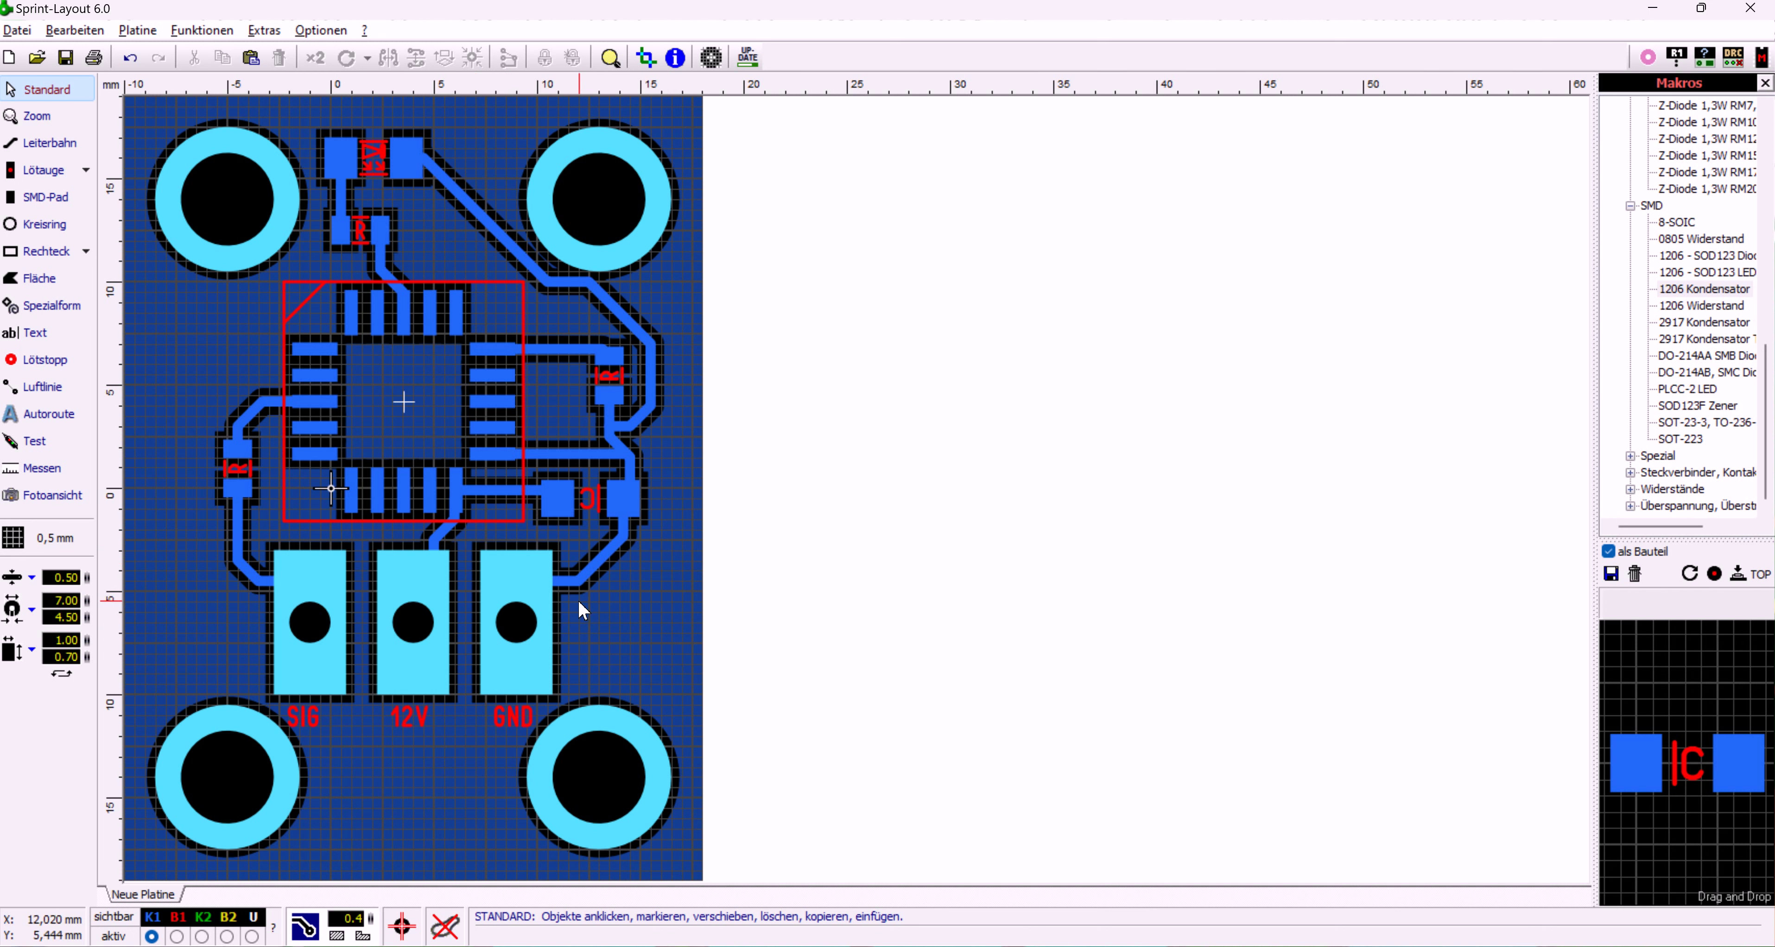
Preview the board around the SIG, 12V and GND pads in photo view and return to standard editing
scroll(527, 687, "up", 2)
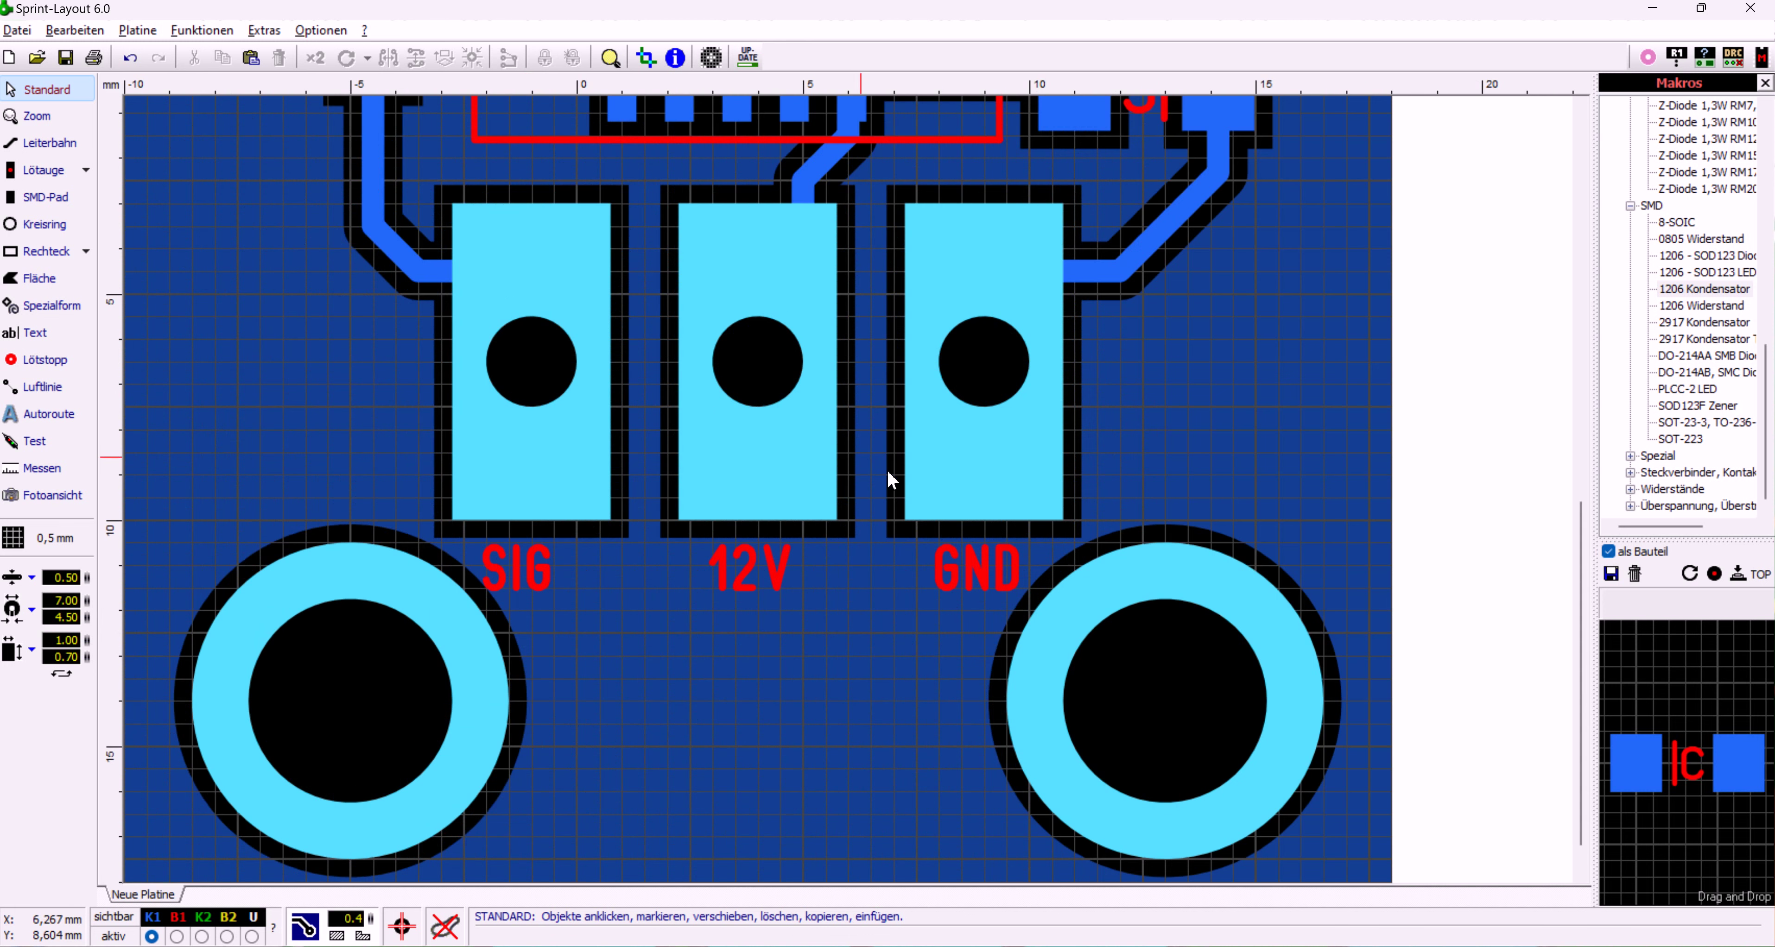
left_click(1011, 466)
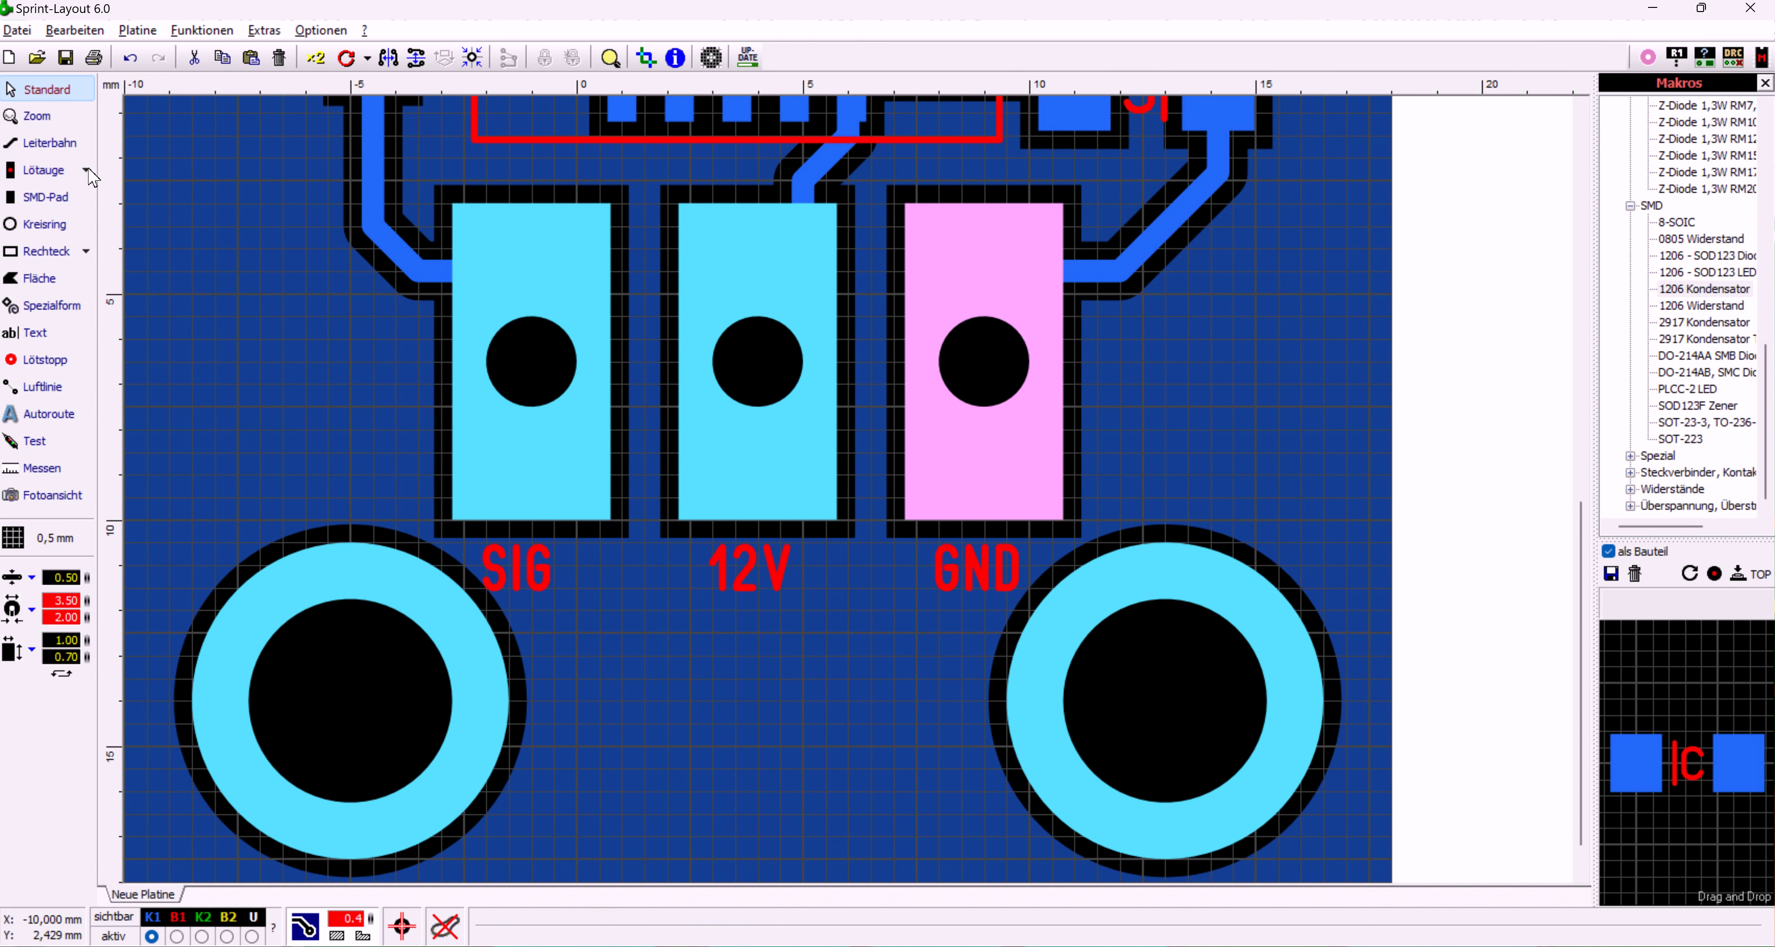
left_click(43, 495)
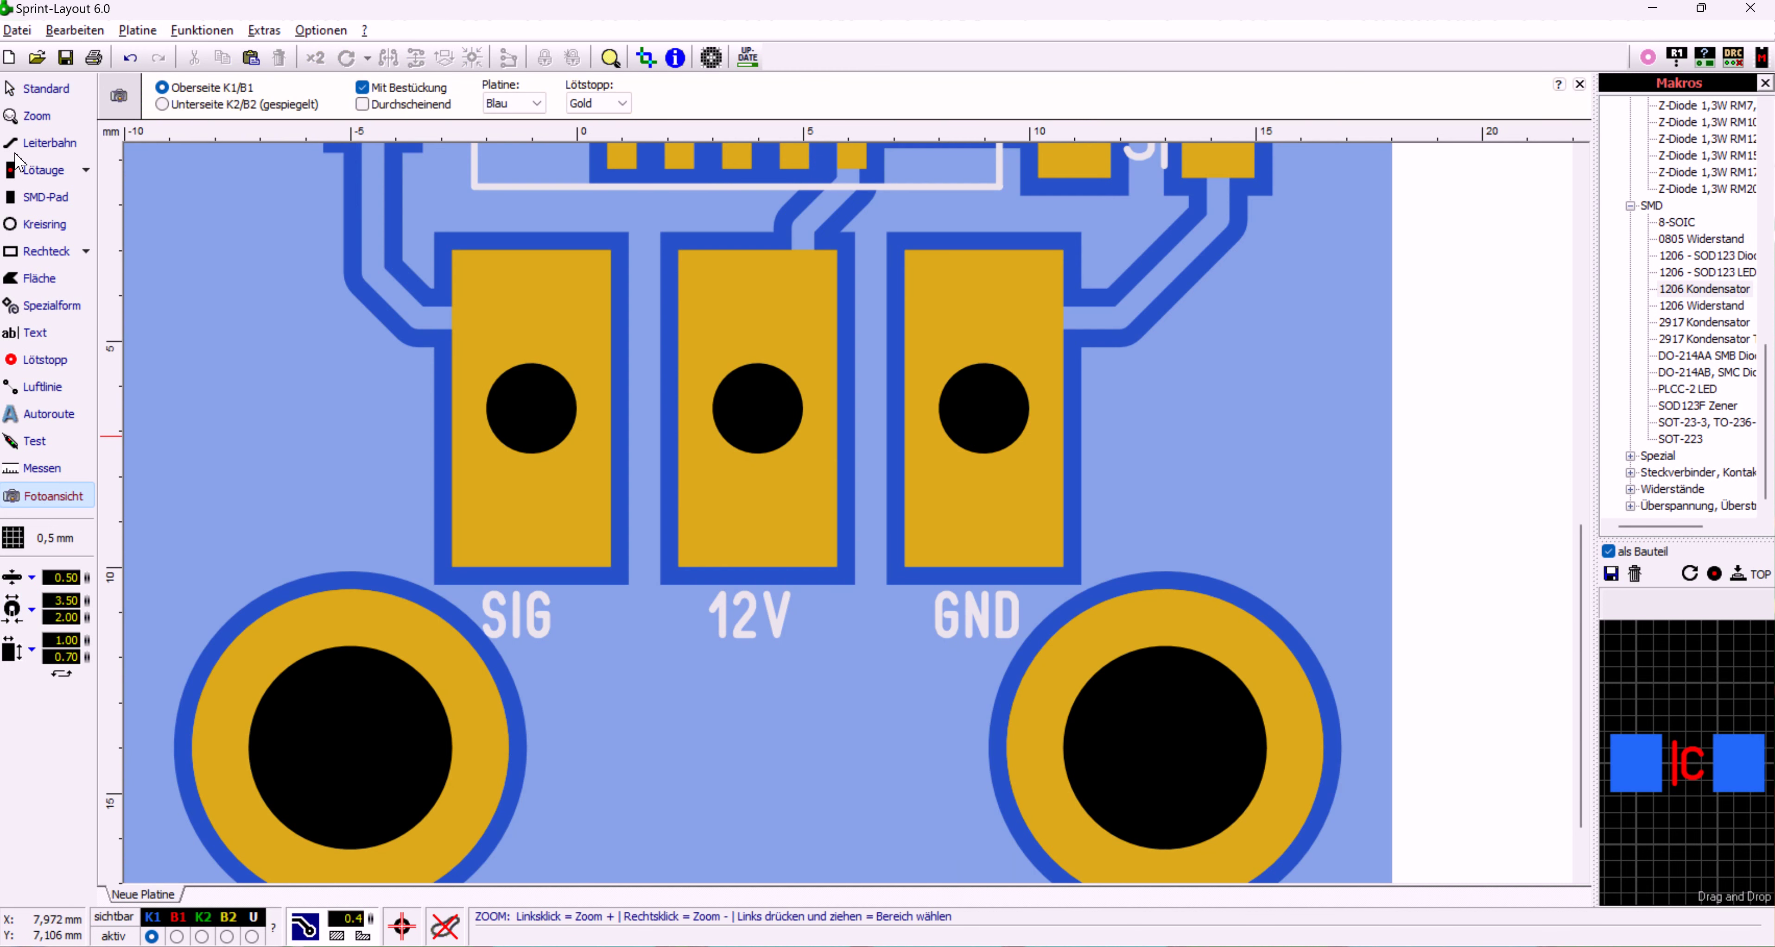
left_click(279, 105)
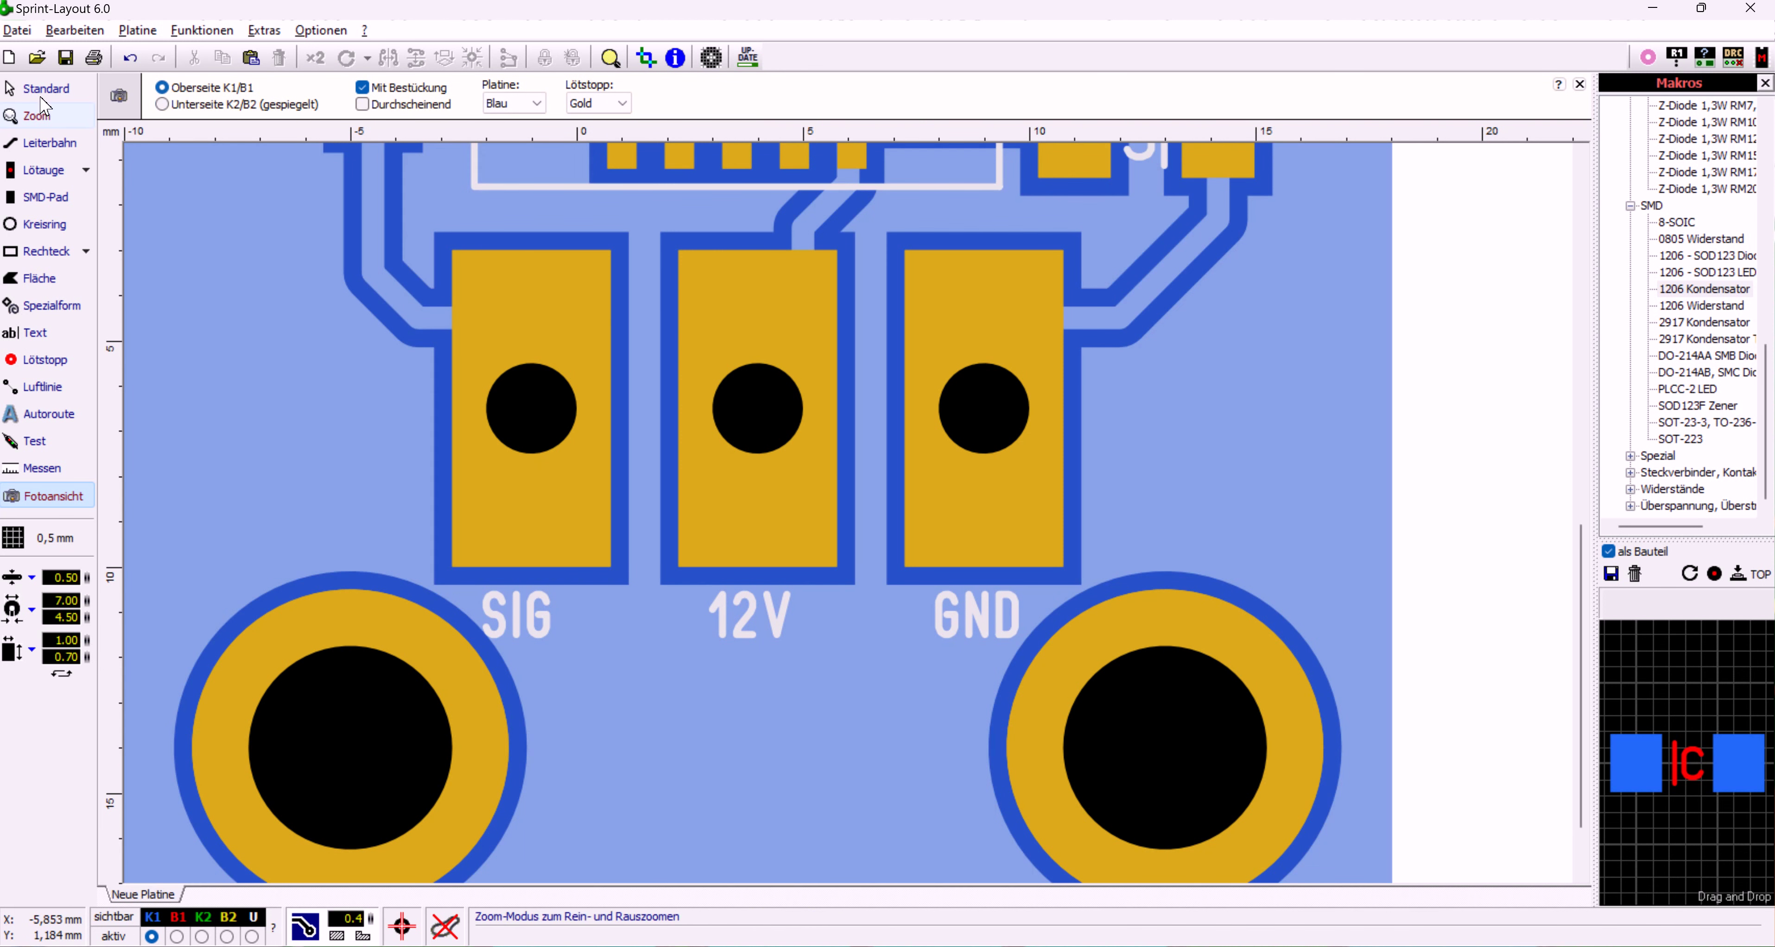
left_click(36, 92)
Set the ground-plane clearance of the GND pad to 0.0 mm
scroll(308, 399, "down", 4)
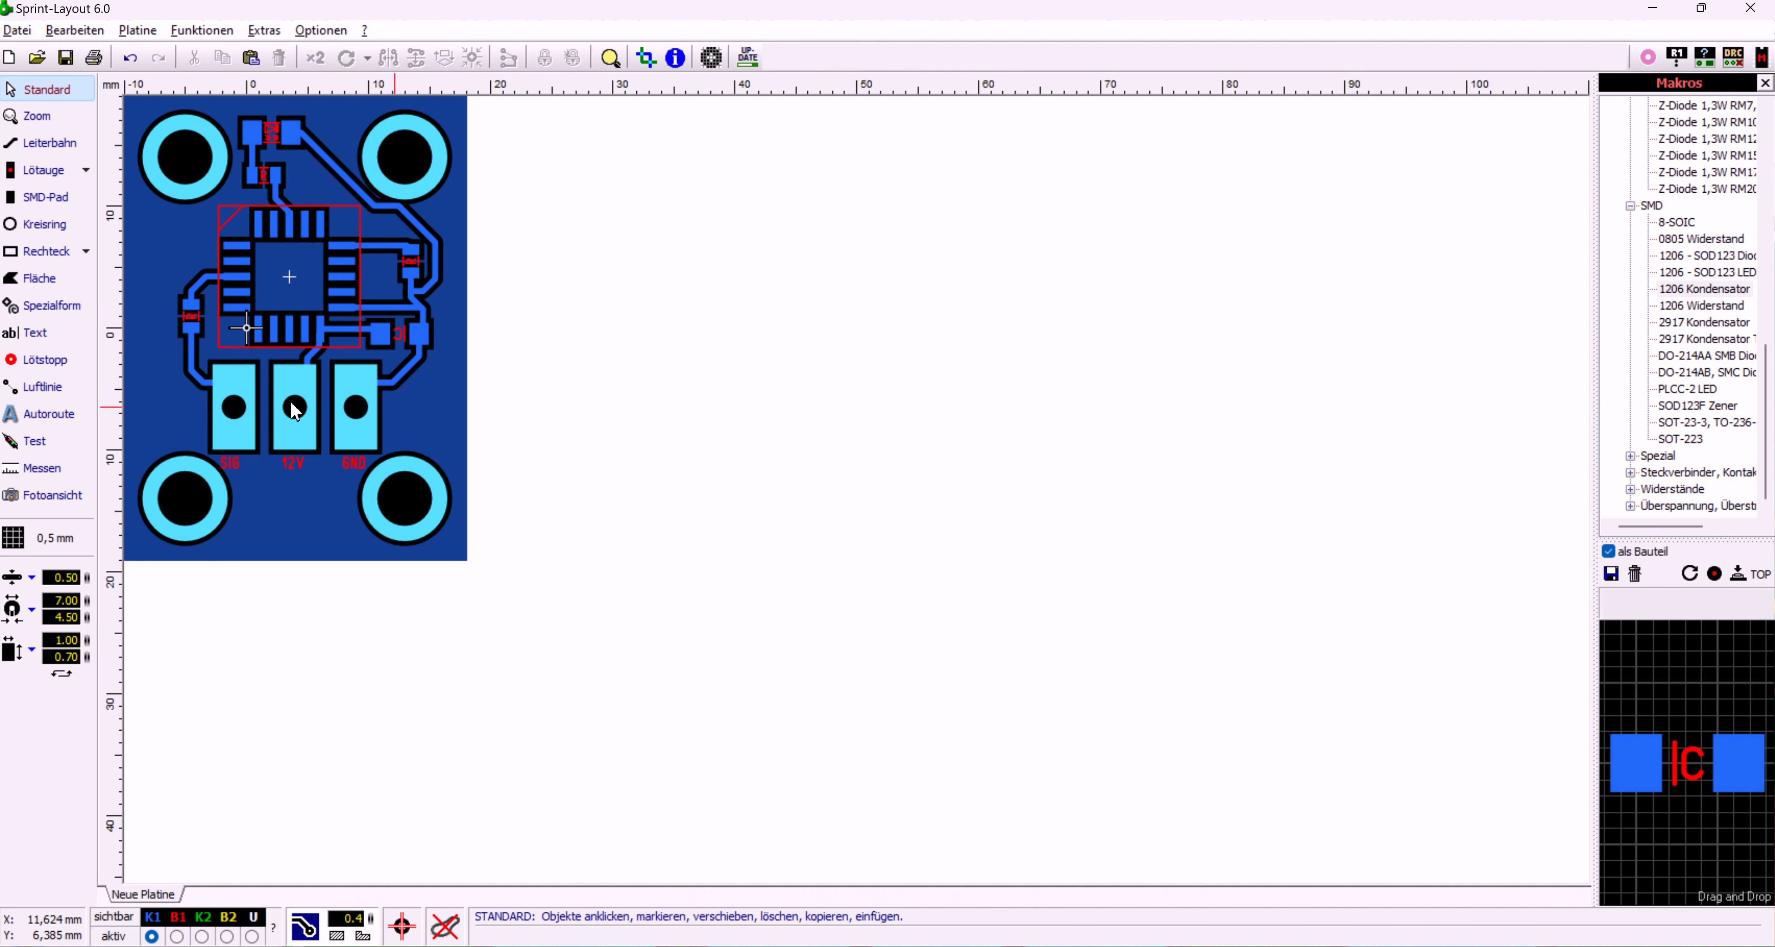
scroll(347, 391, "up", 1)
scroll(802, 472, "up", 2)
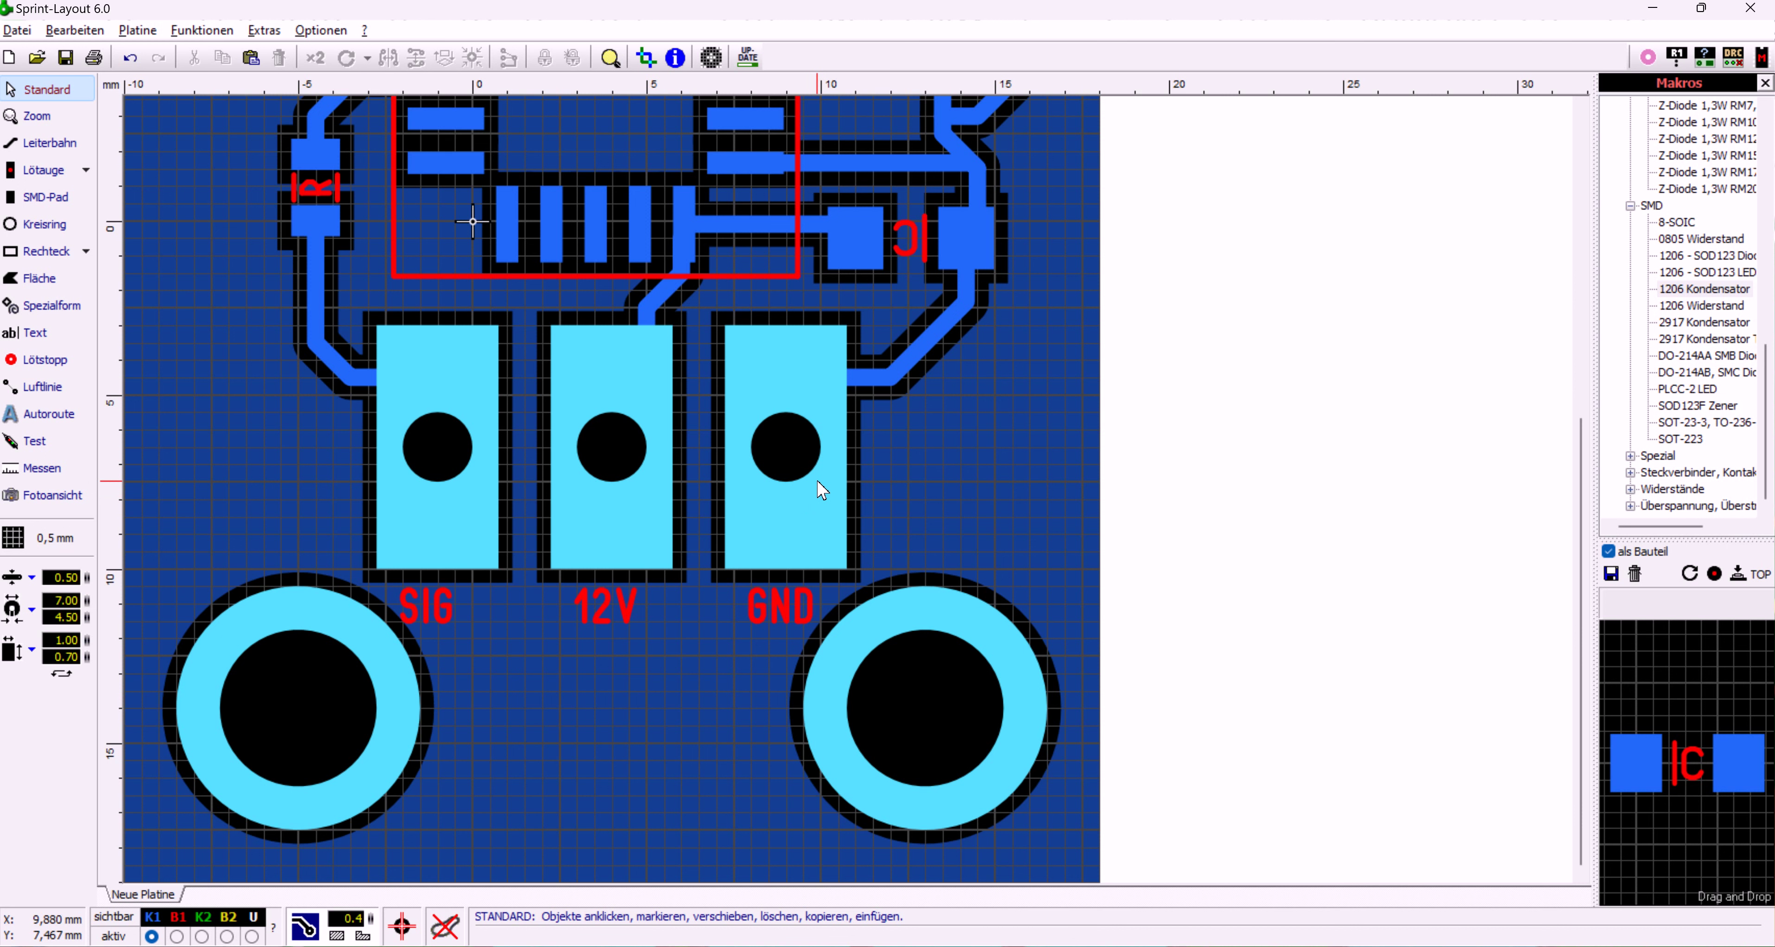
left_click(831, 510)
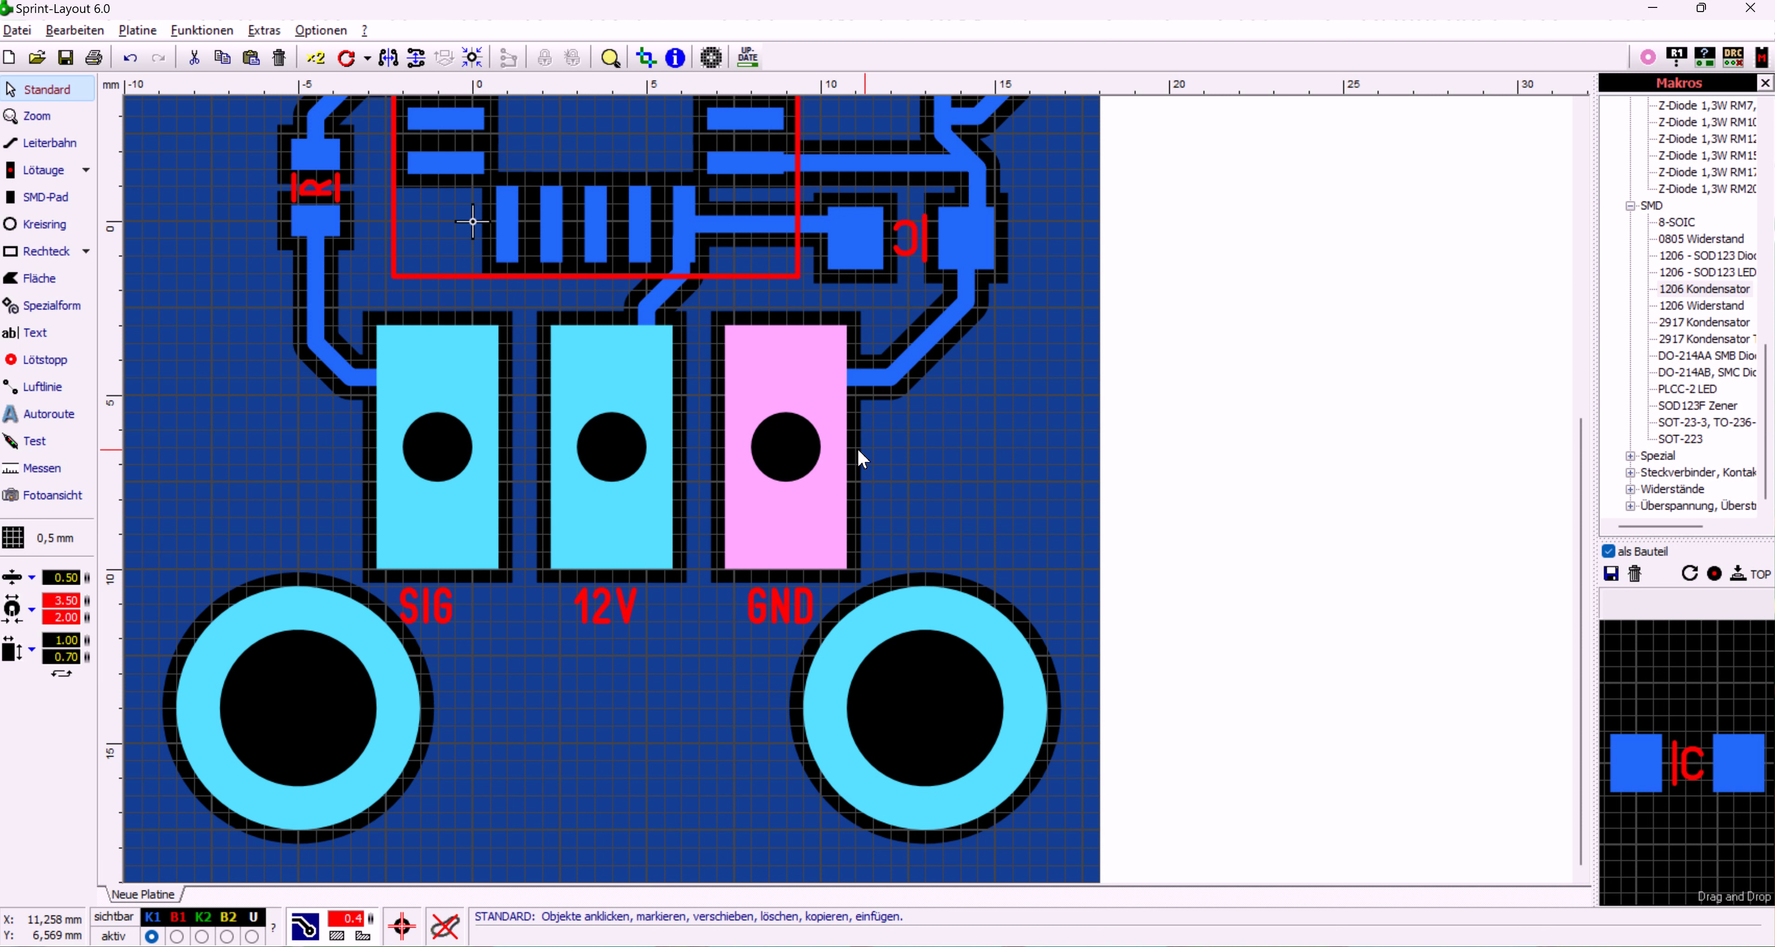
left_click(853, 519)
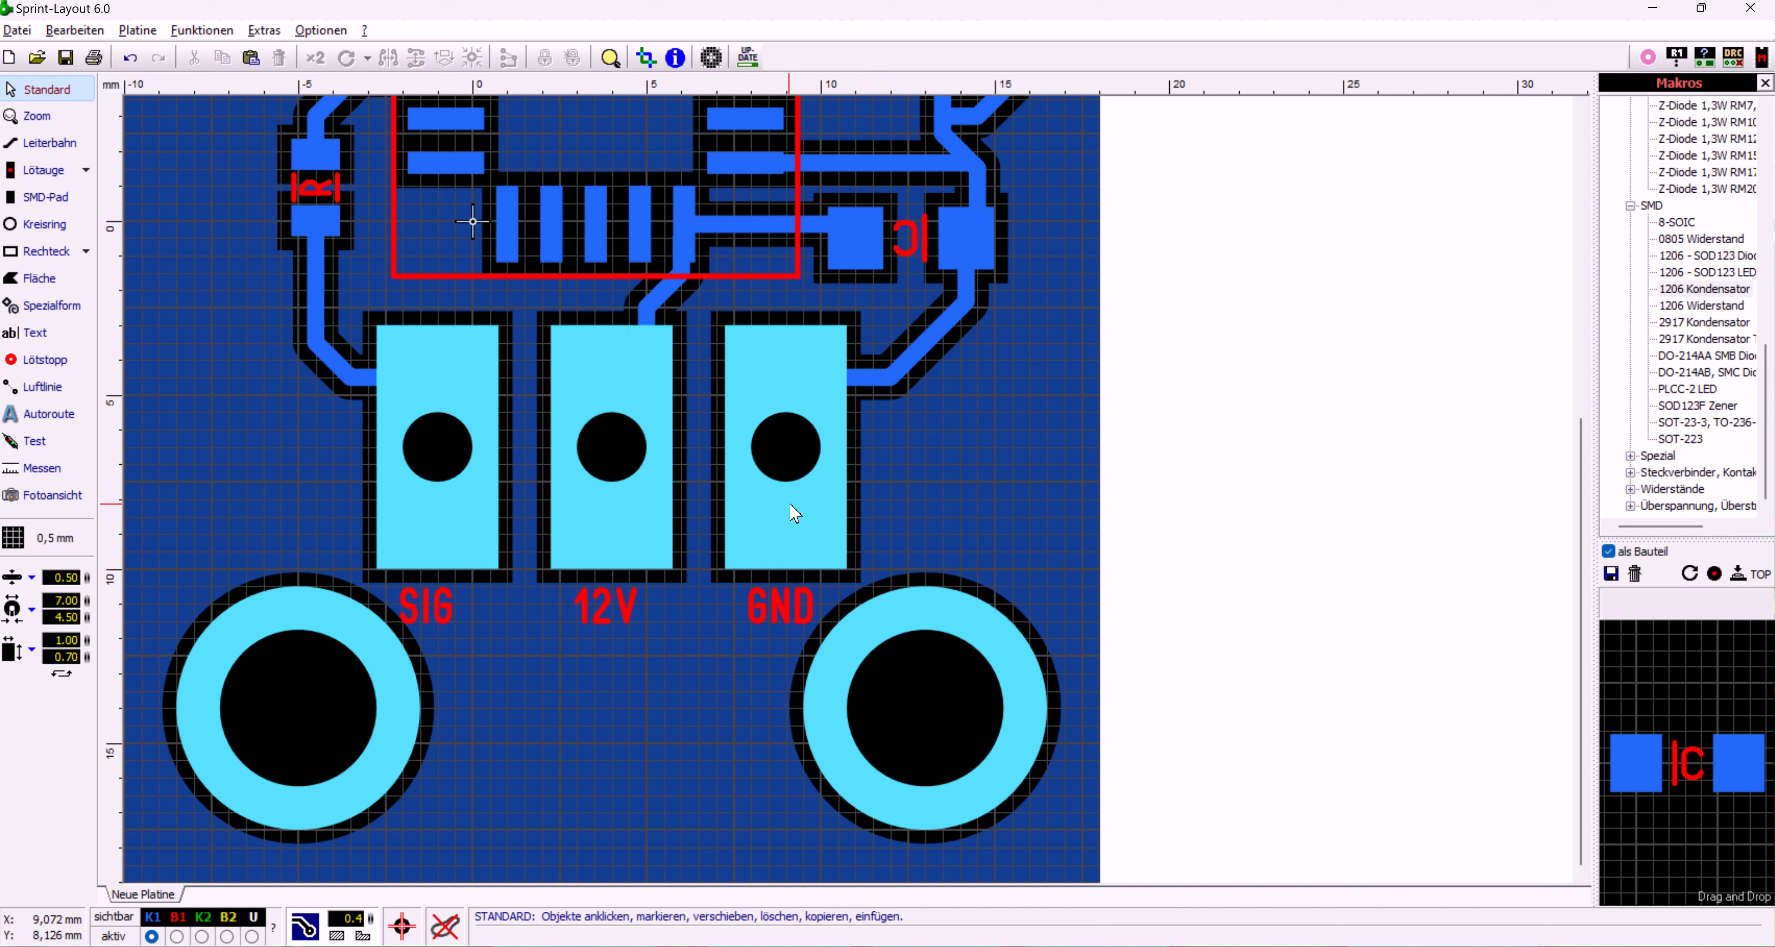
left_click(792, 515)
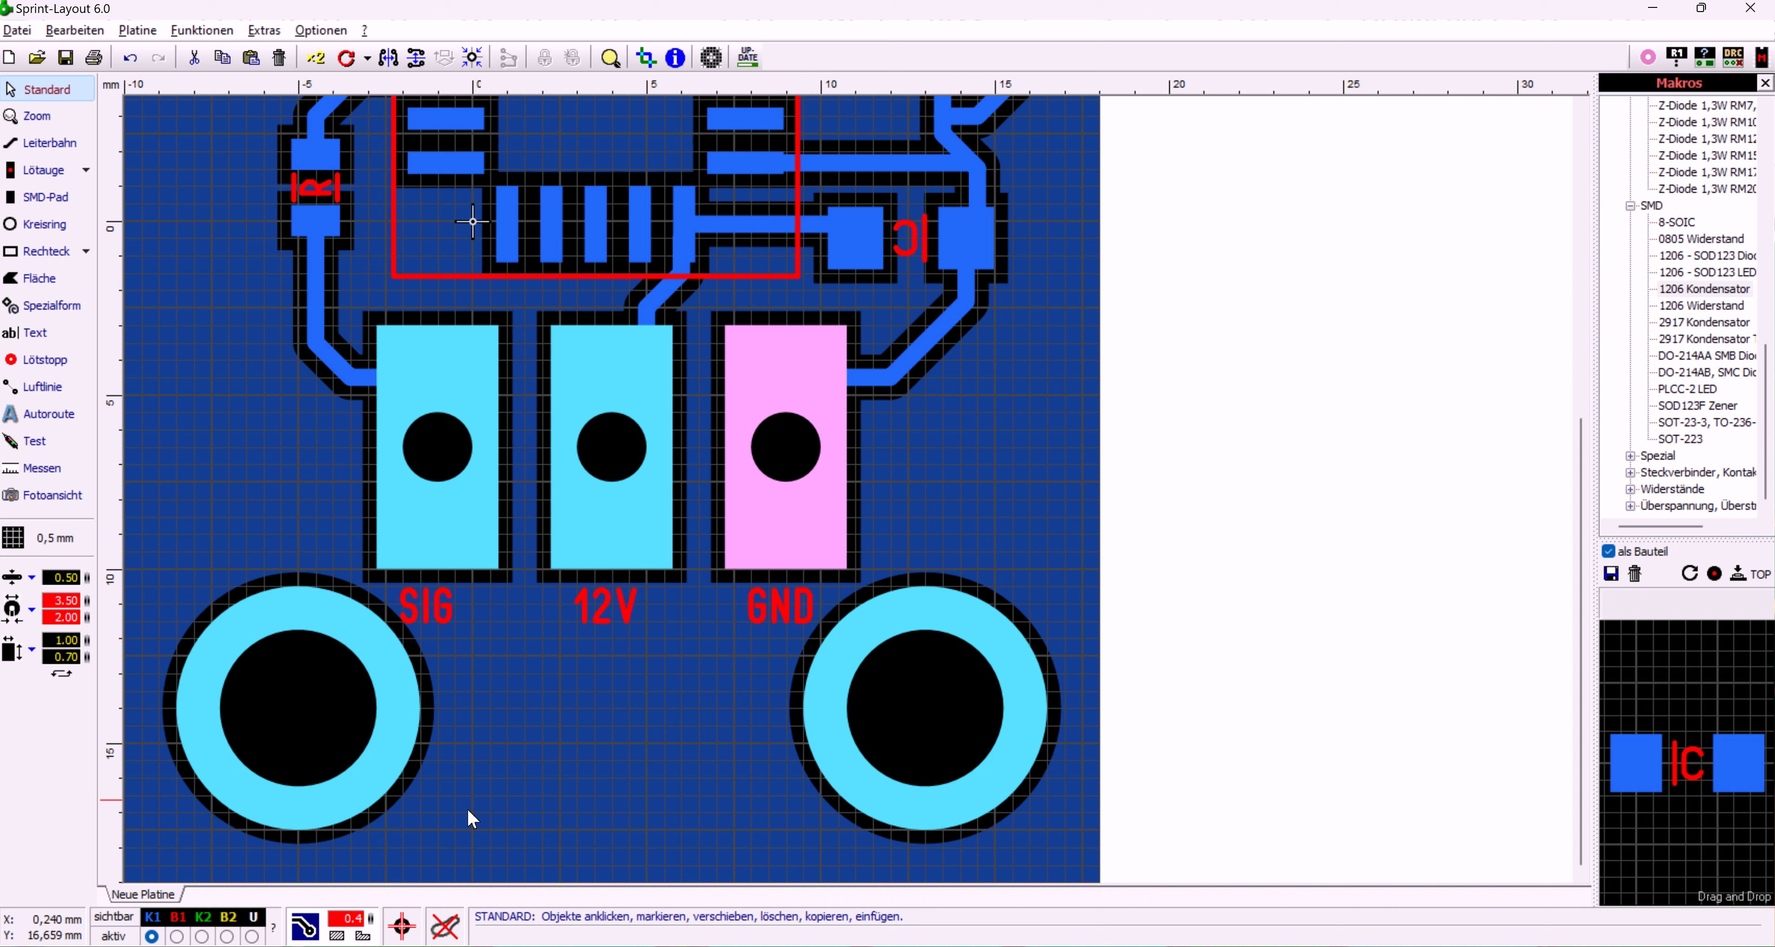
left_click_drag(384, 930, 384, 946)
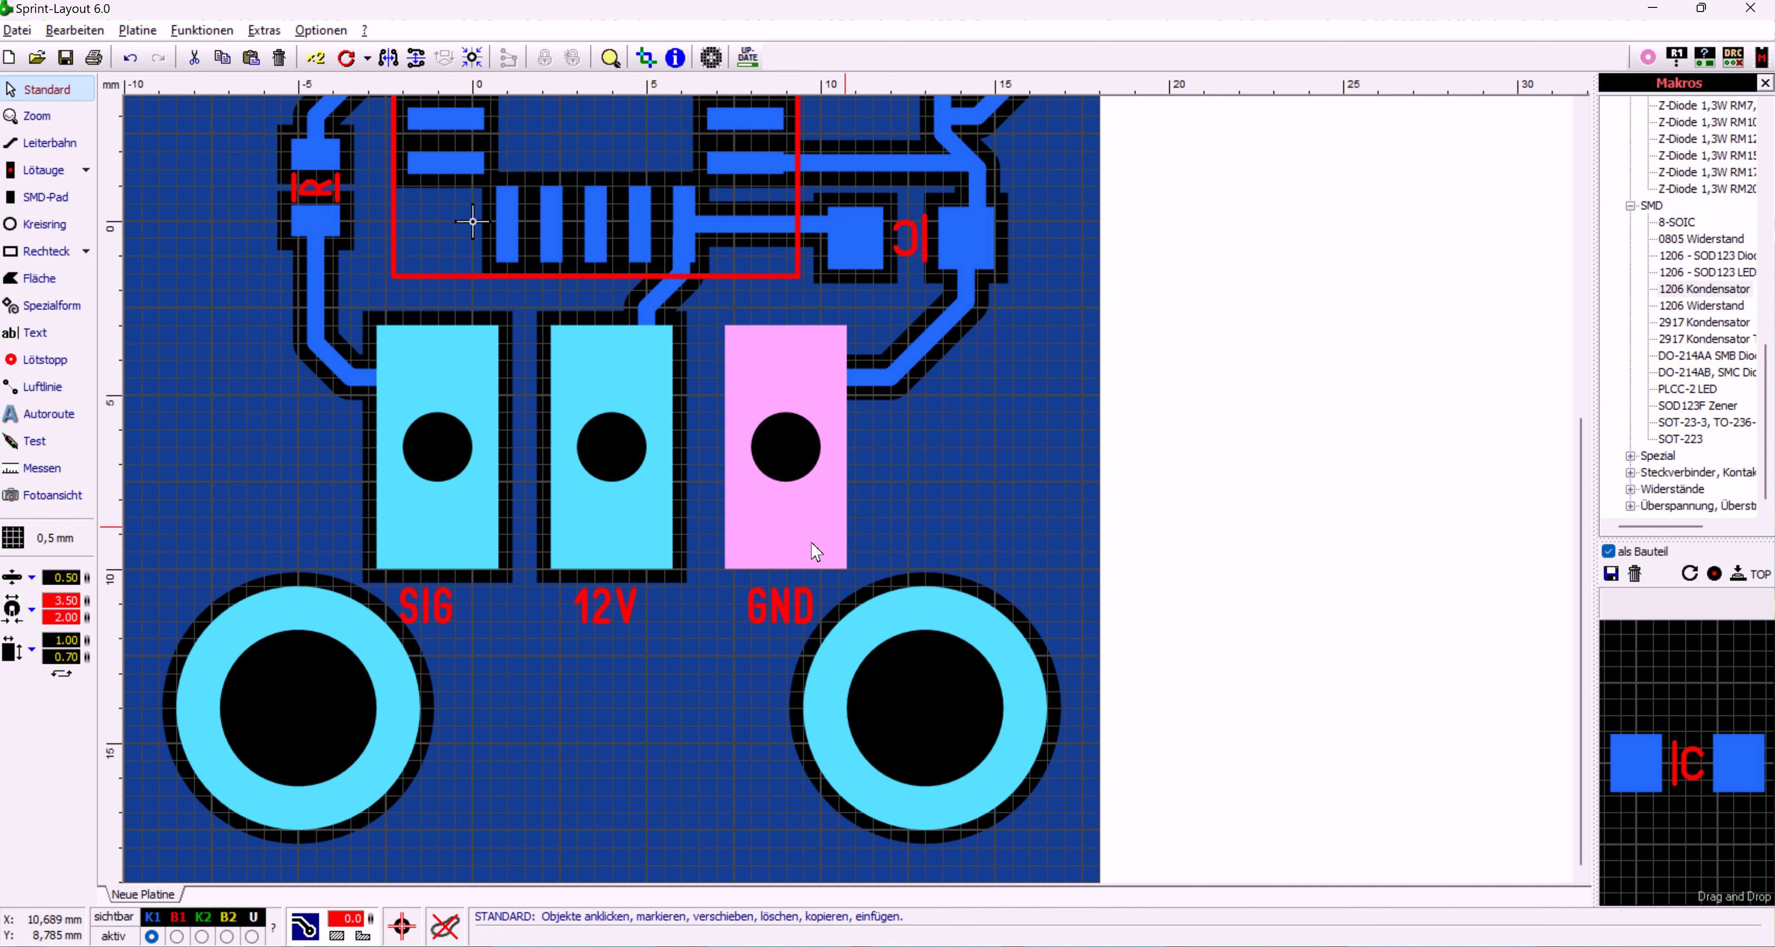
scroll(854, 495, "up", 3)
left_click(1013, 484)
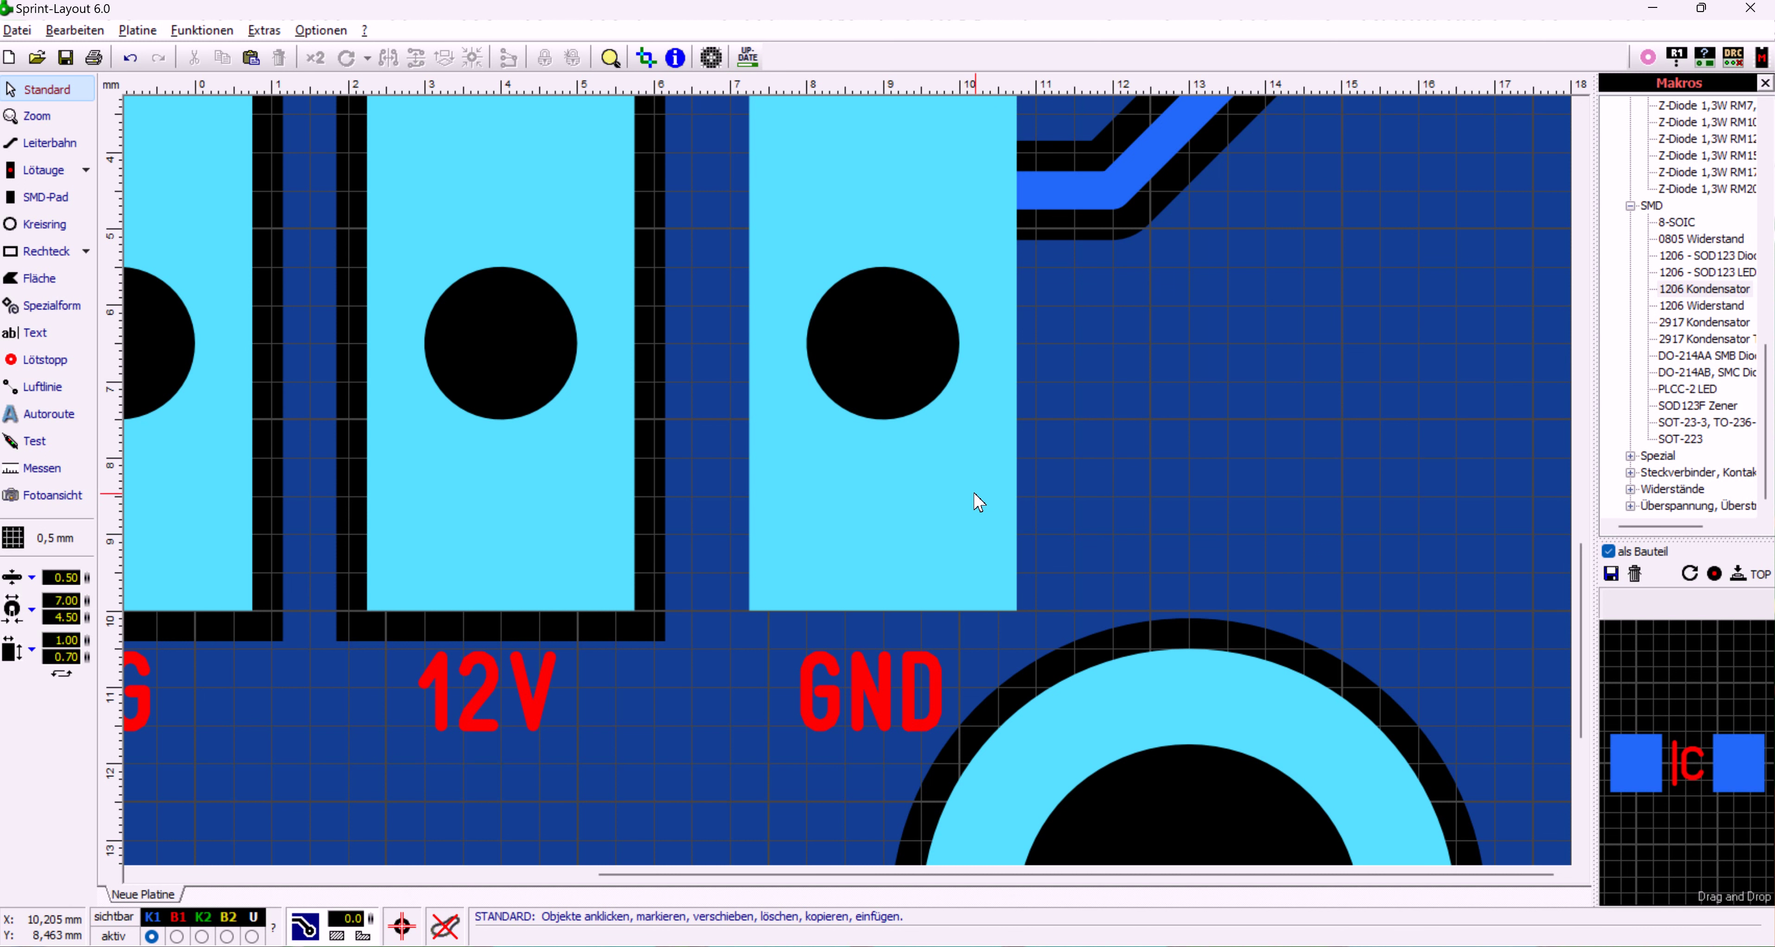
Examine how the GND pad meets the surrounding ground plane compared with the SIG and 12V pads
scroll(903, 506, "down", 3)
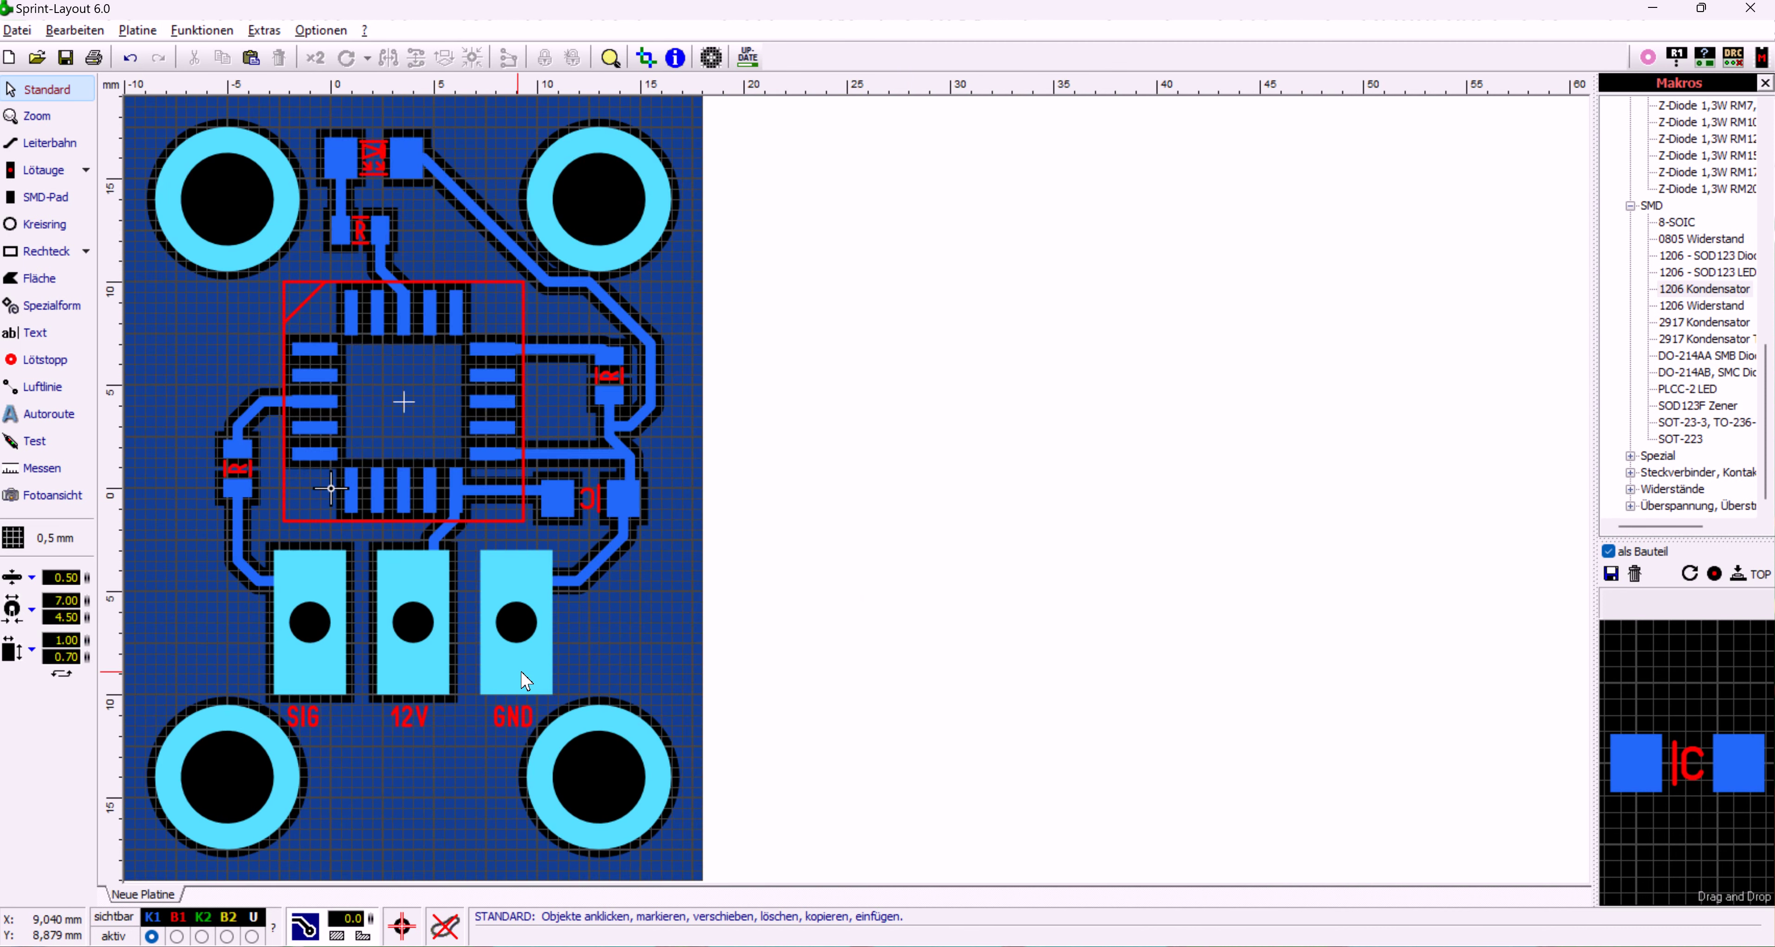
scroll(812, 364, "up", 3)
scroll(832, 439, "down", 3)
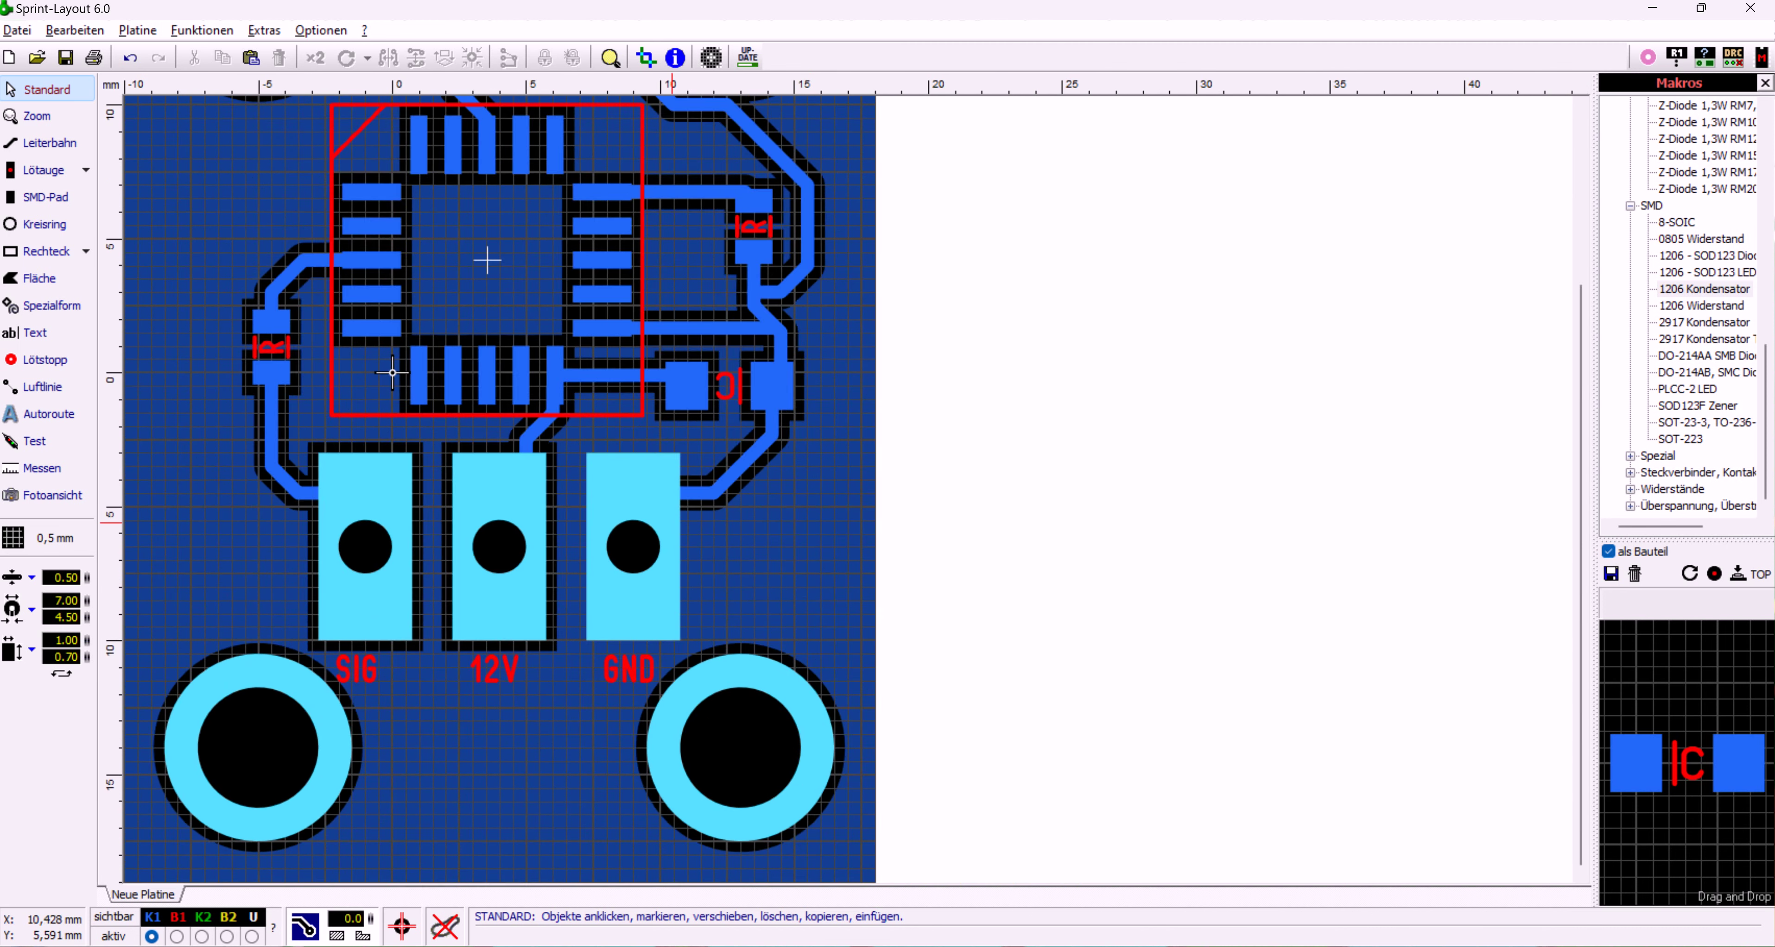
scroll(540, 586, "up", 3)
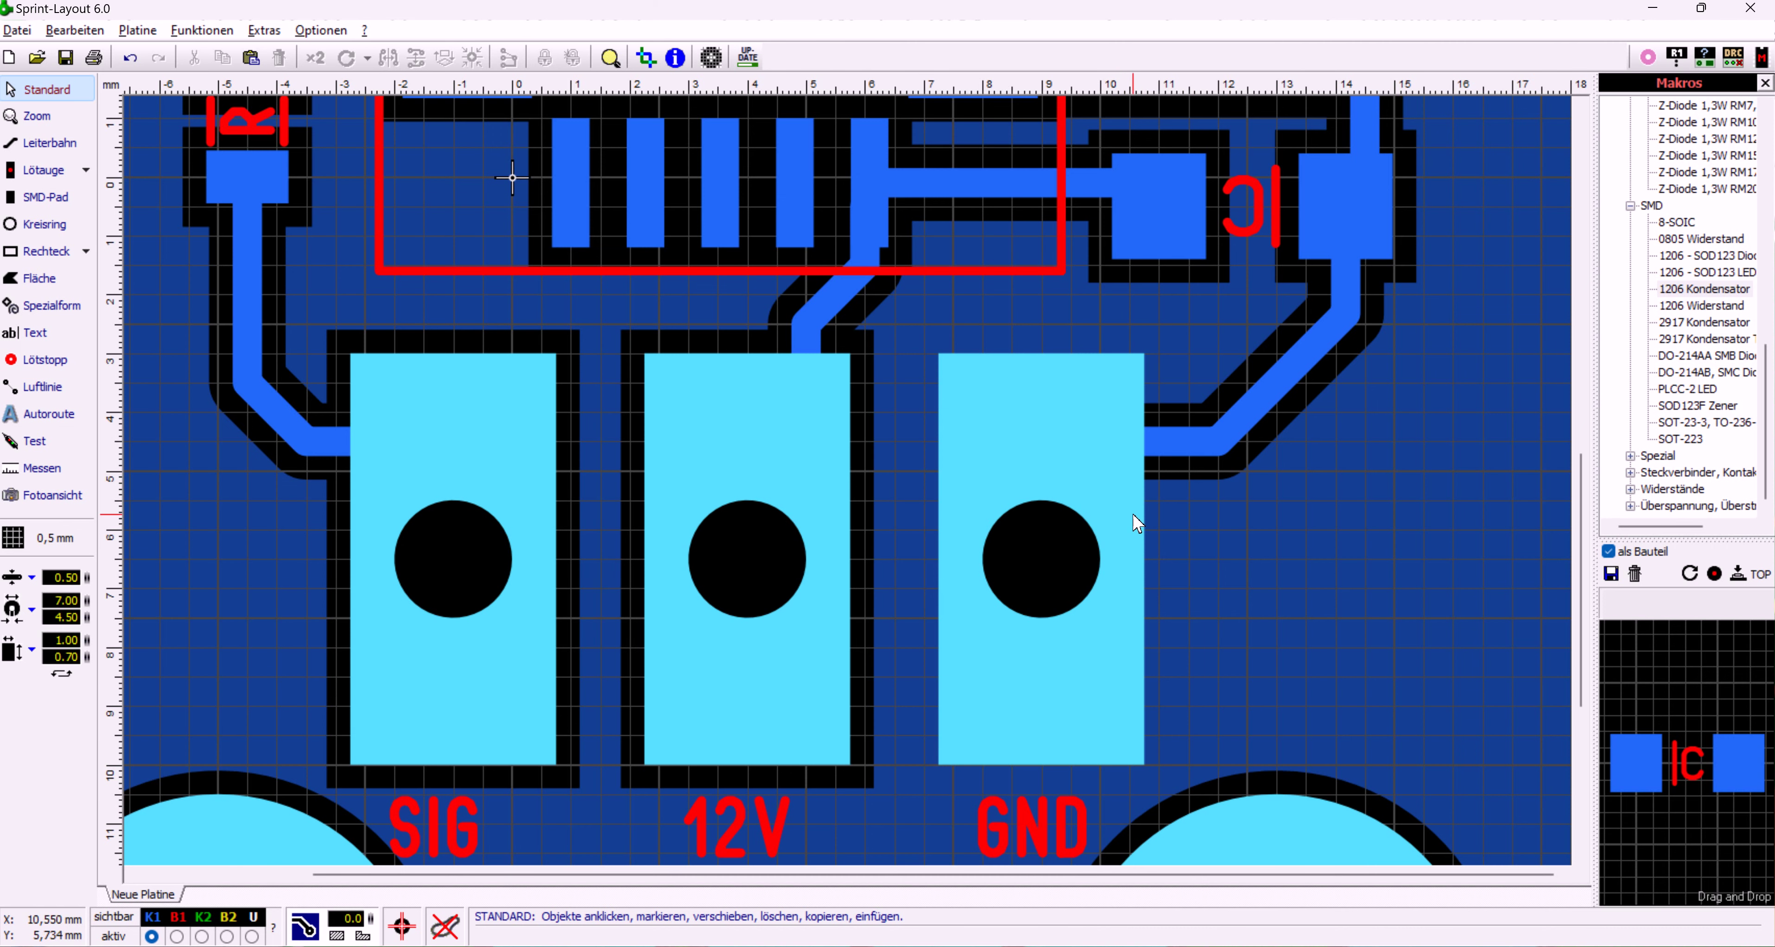
scroll(982, 466, "down", 3)
scroll(623, 542, "up", 1)
scroll(840, 496, "up", 1)
scroll(1068, 485, "up", 1)
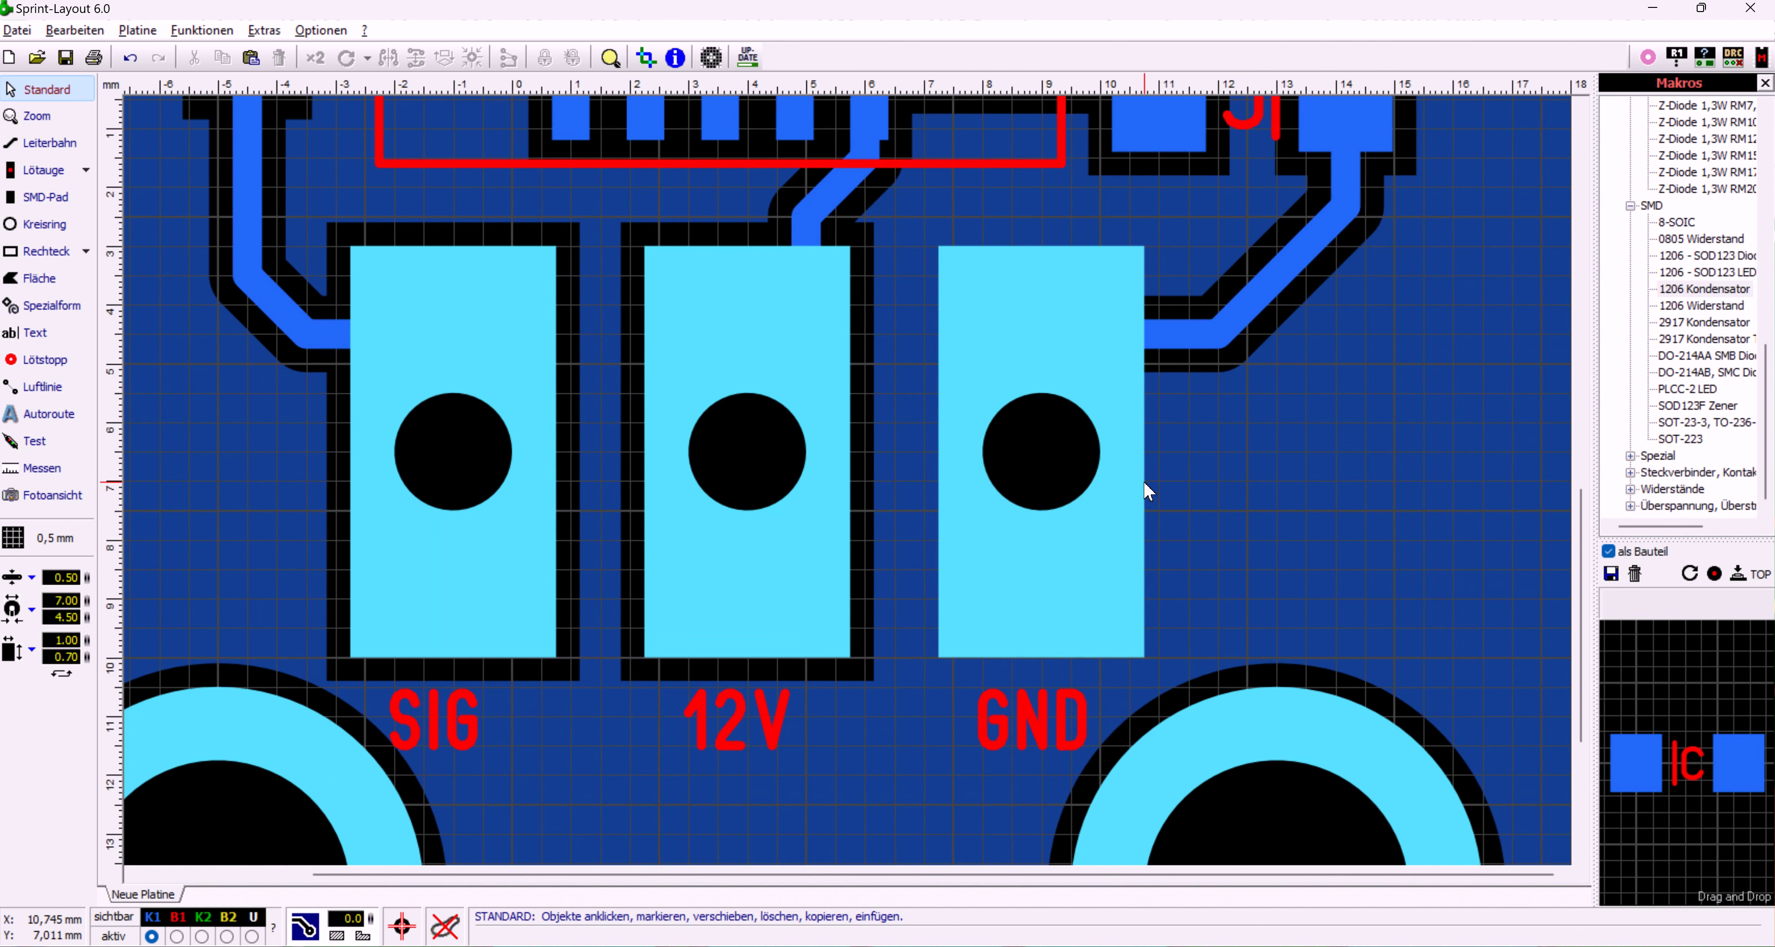
Set the ground-plane clearance of the GND pad back to 0.4 mm
left_click(1138, 492)
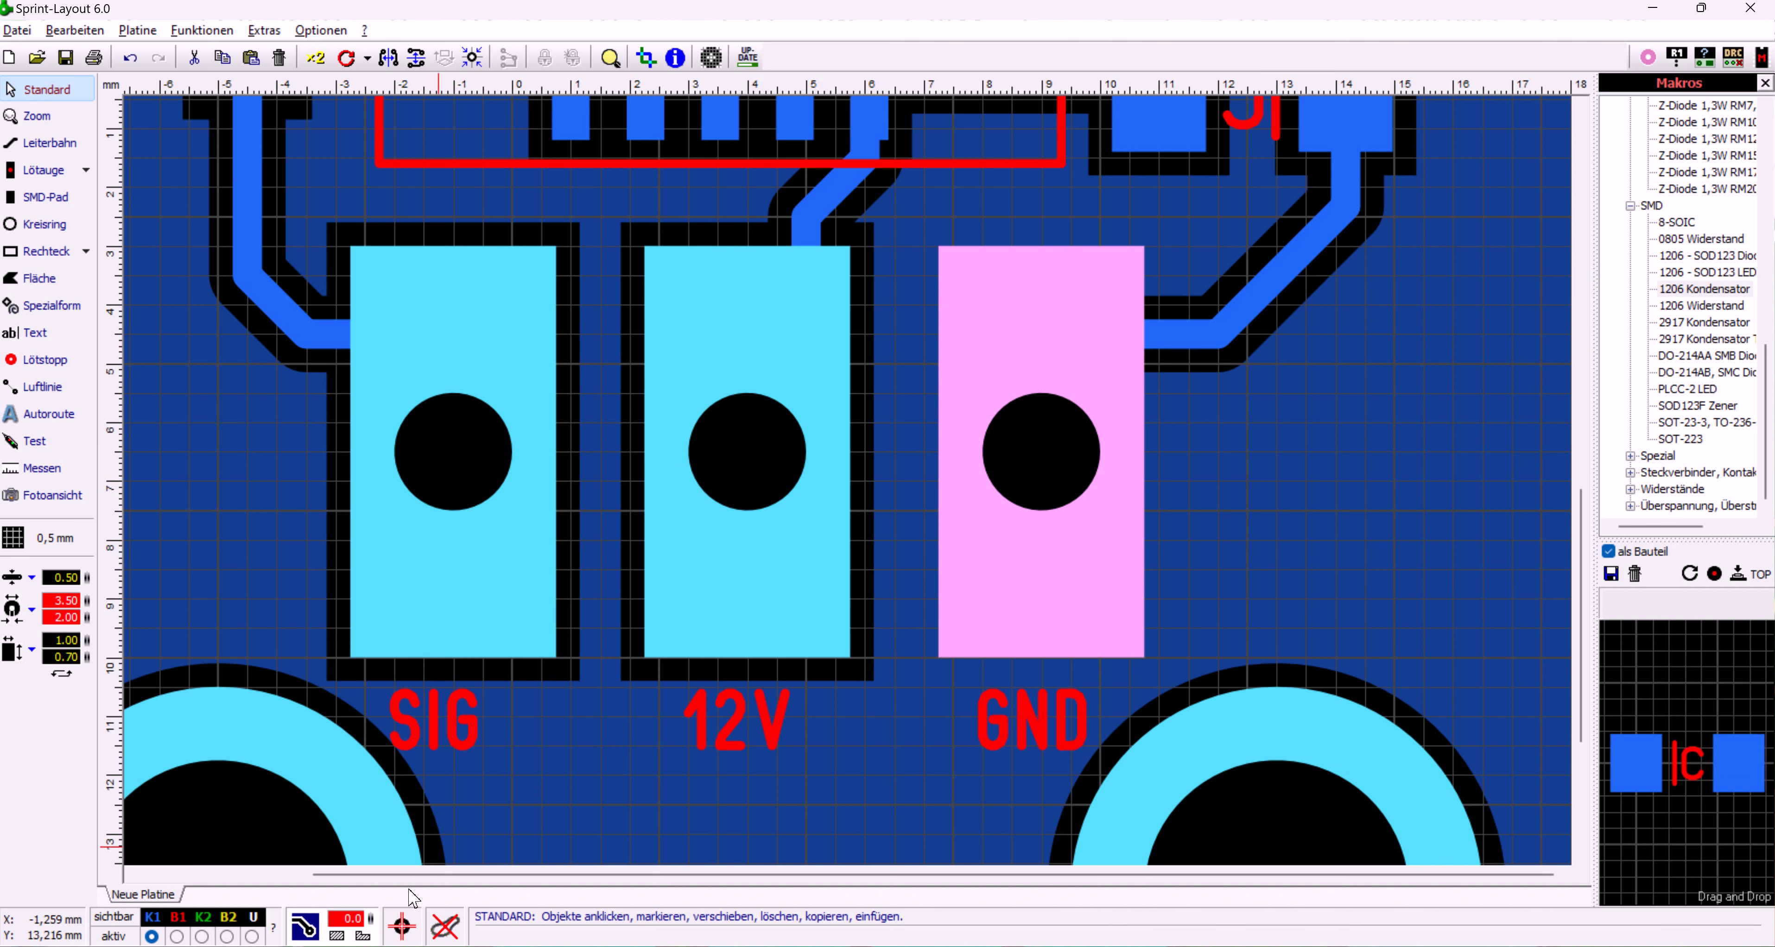
left_click_drag(371, 919, 380, 890)
left_click(598, 793)
scroll(1041, 468, "down", 1)
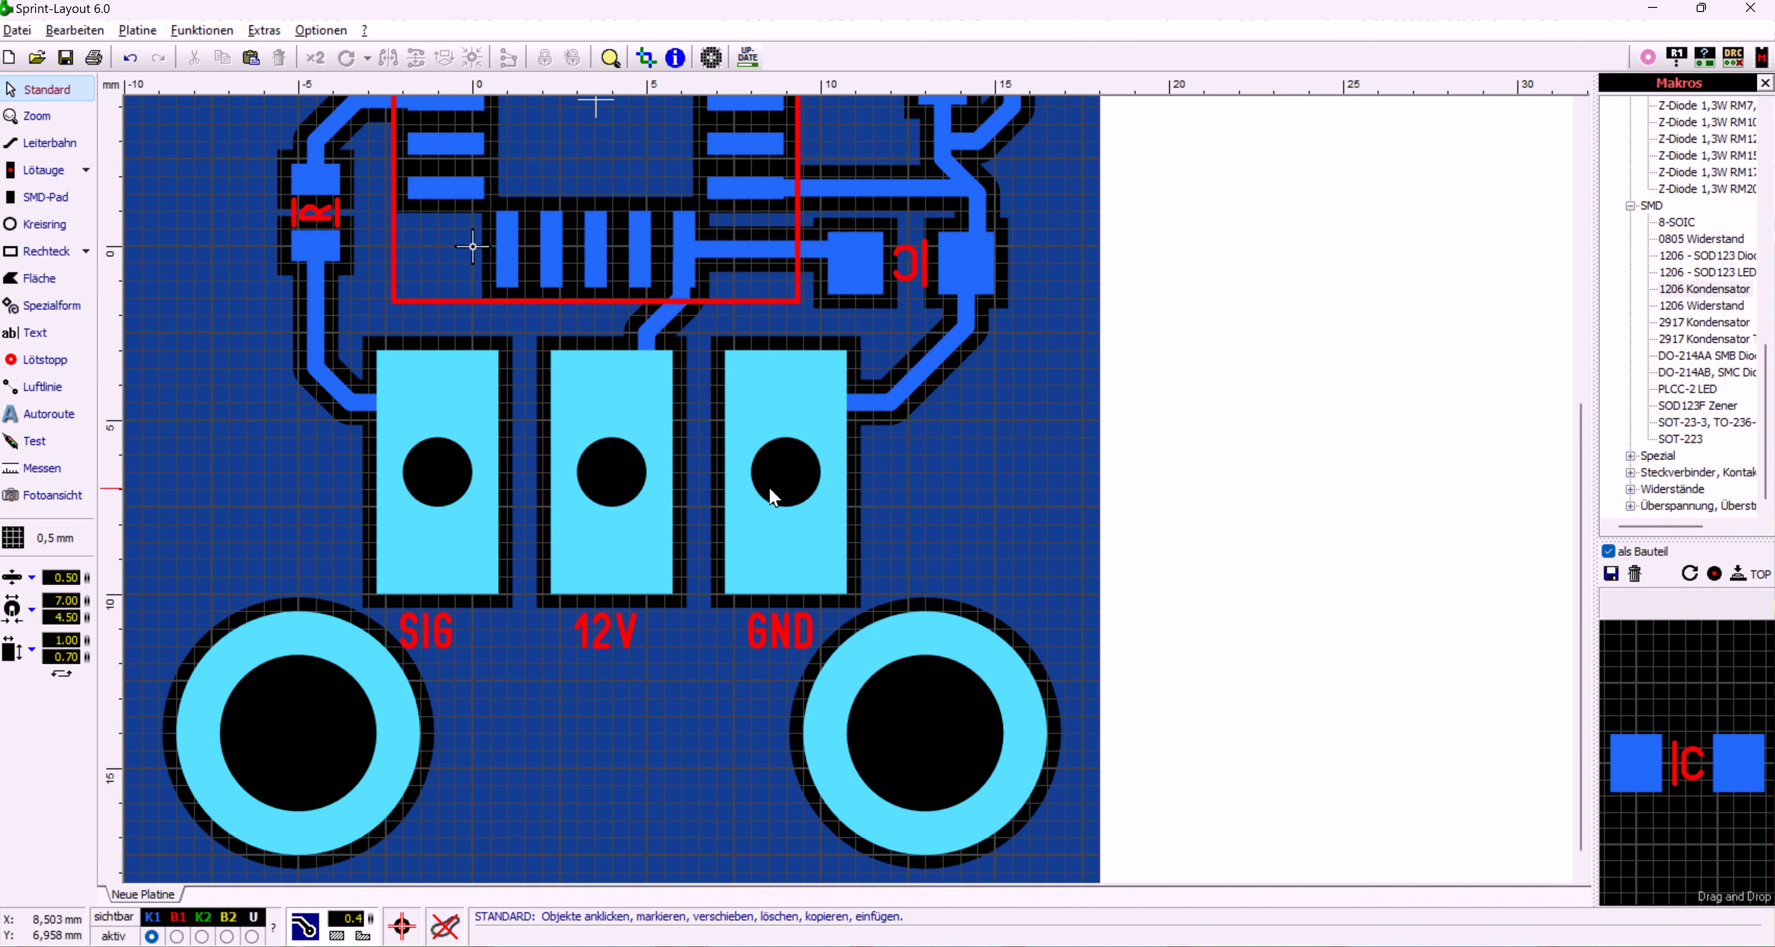
Open the properties of the GND pad and make it a thermal pad
scroll(1037, 491, "up", 1)
left_click(1114, 502)
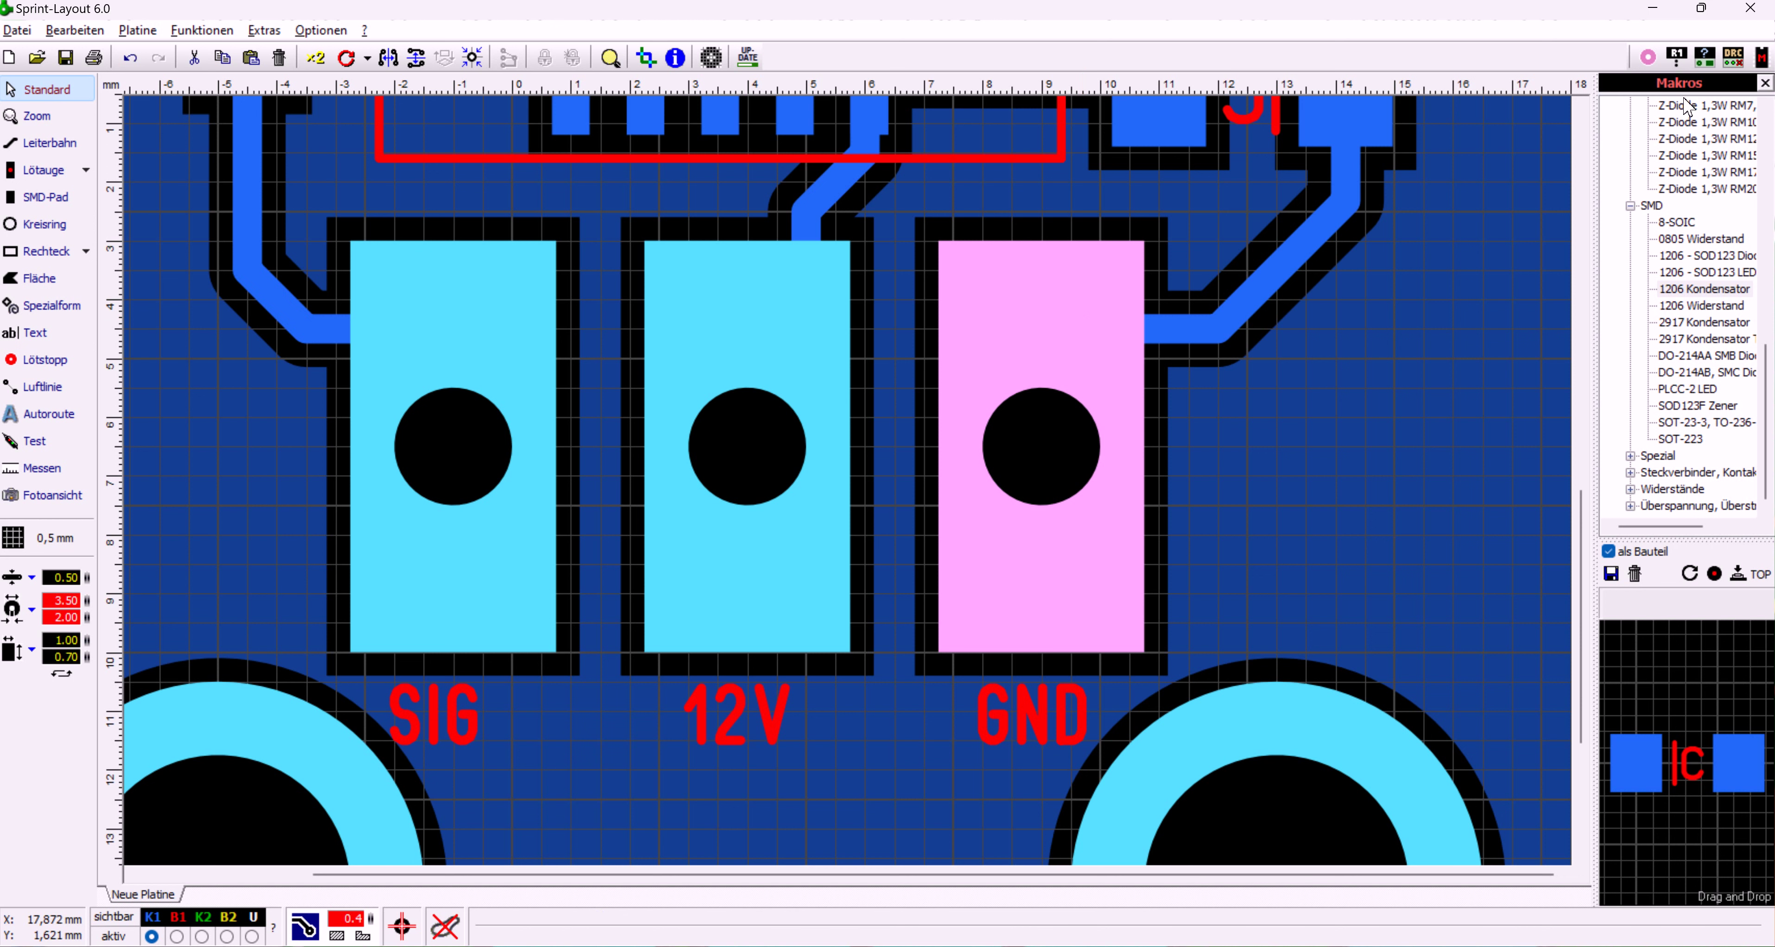
left_click(1706, 59)
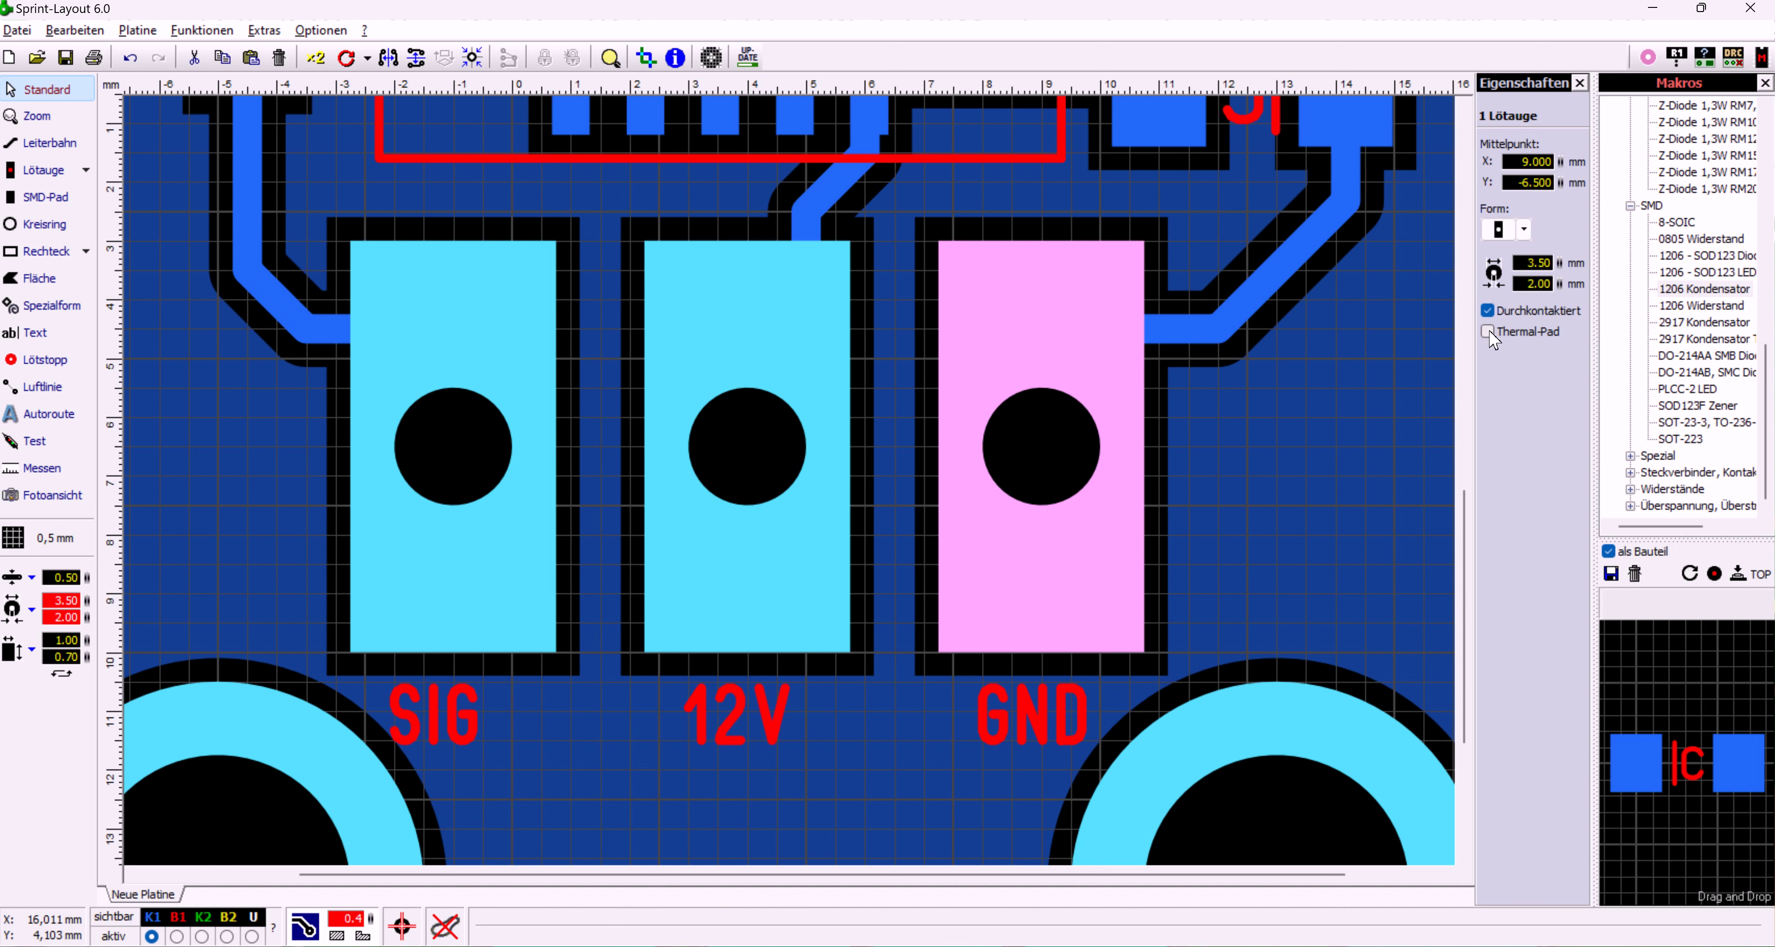
left_click(1489, 332)
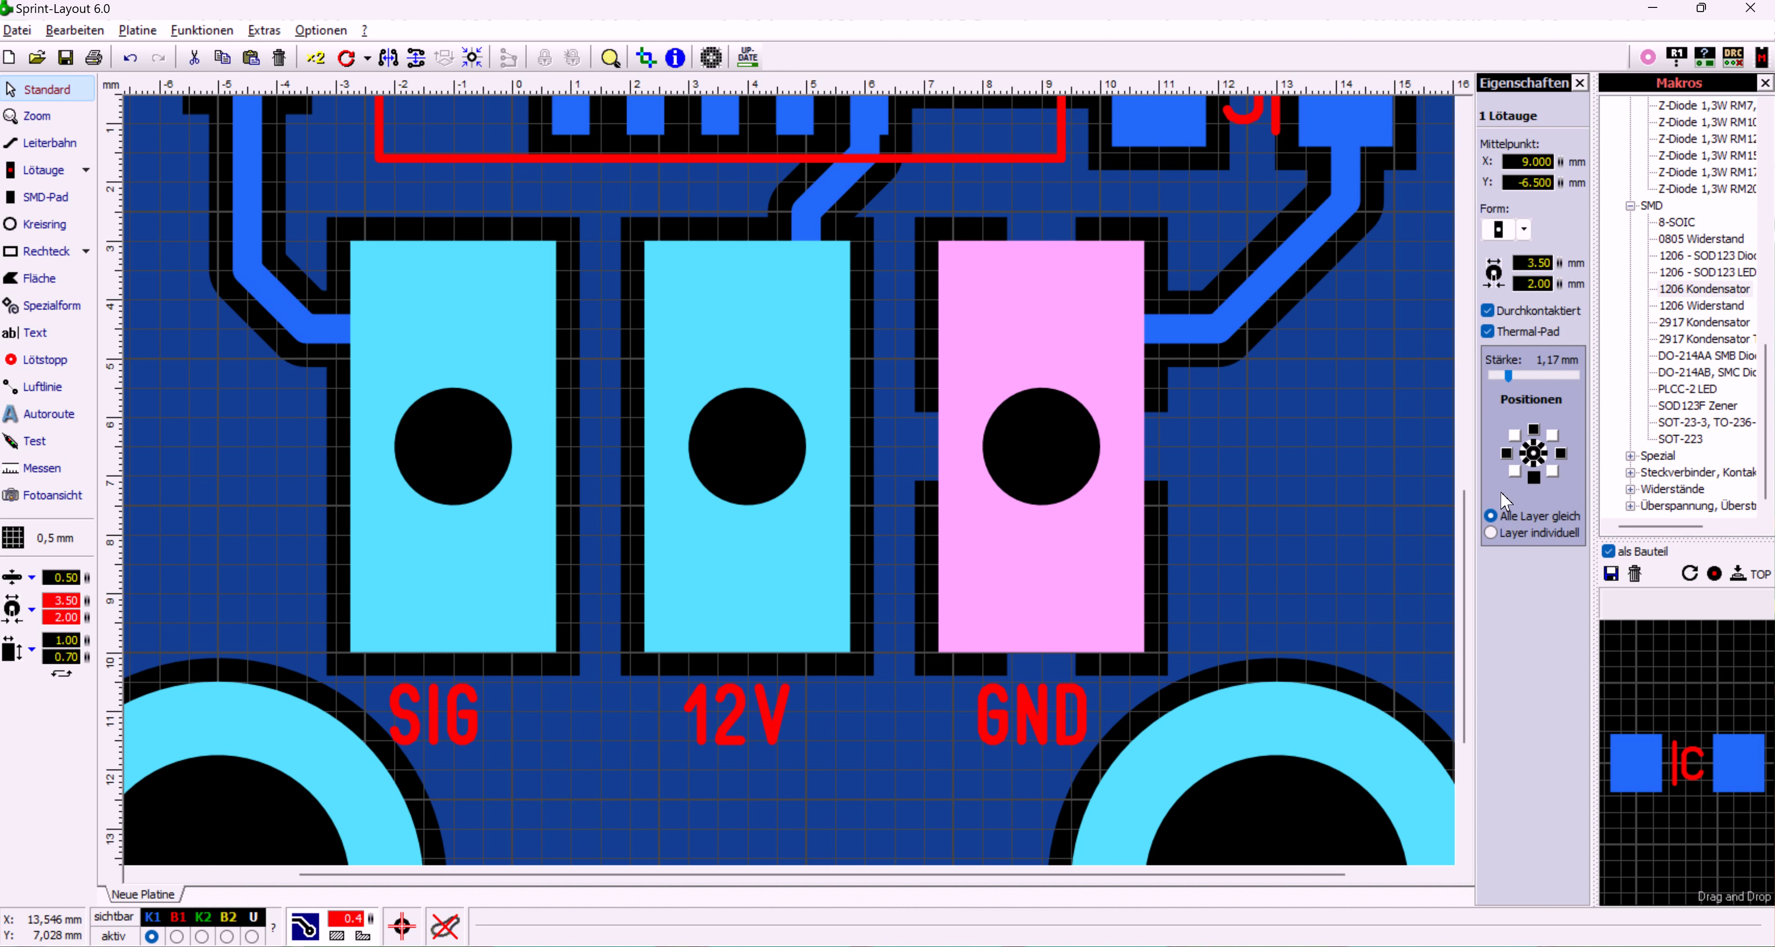
Try the two lower diagonal spoke positions on the GND thermal pad, leaving both switched off
left_click(1515, 472)
left_click(1515, 472)
left_click(1552, 471)
left_click(1553, 472)
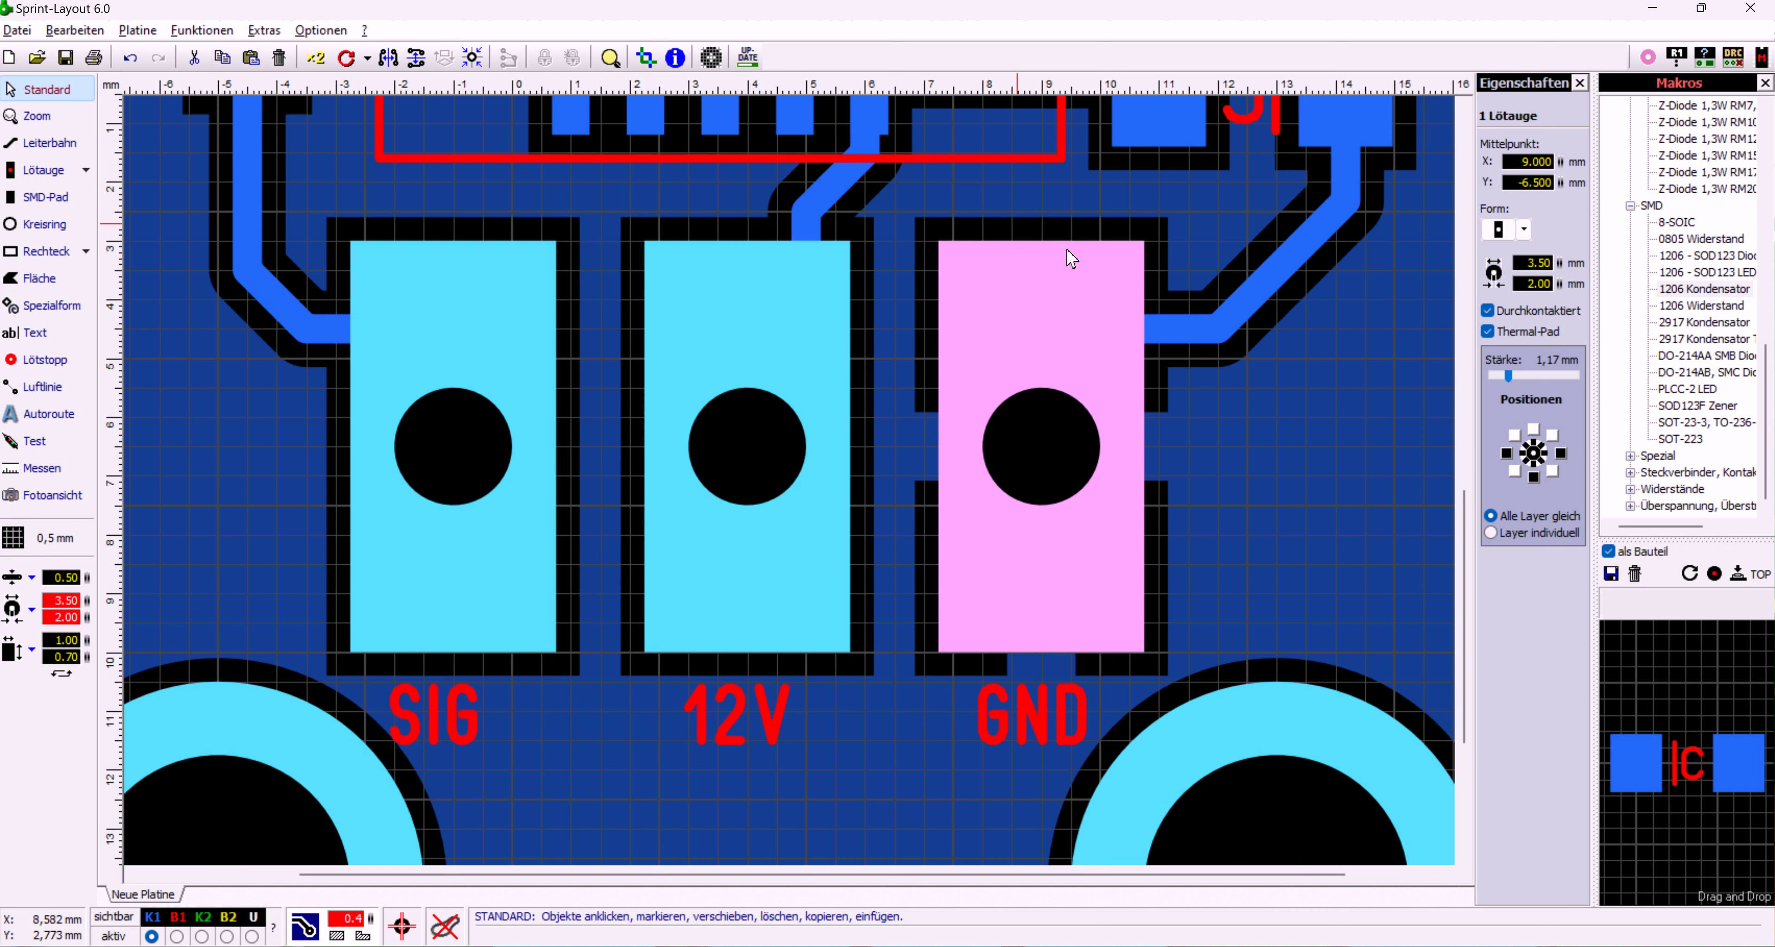
Toggle the upper spoke position of the GND thermal pad, leaving it switched on
left_click(1534, 430)
left_click(1534, 430)
left_click(1534, 430)
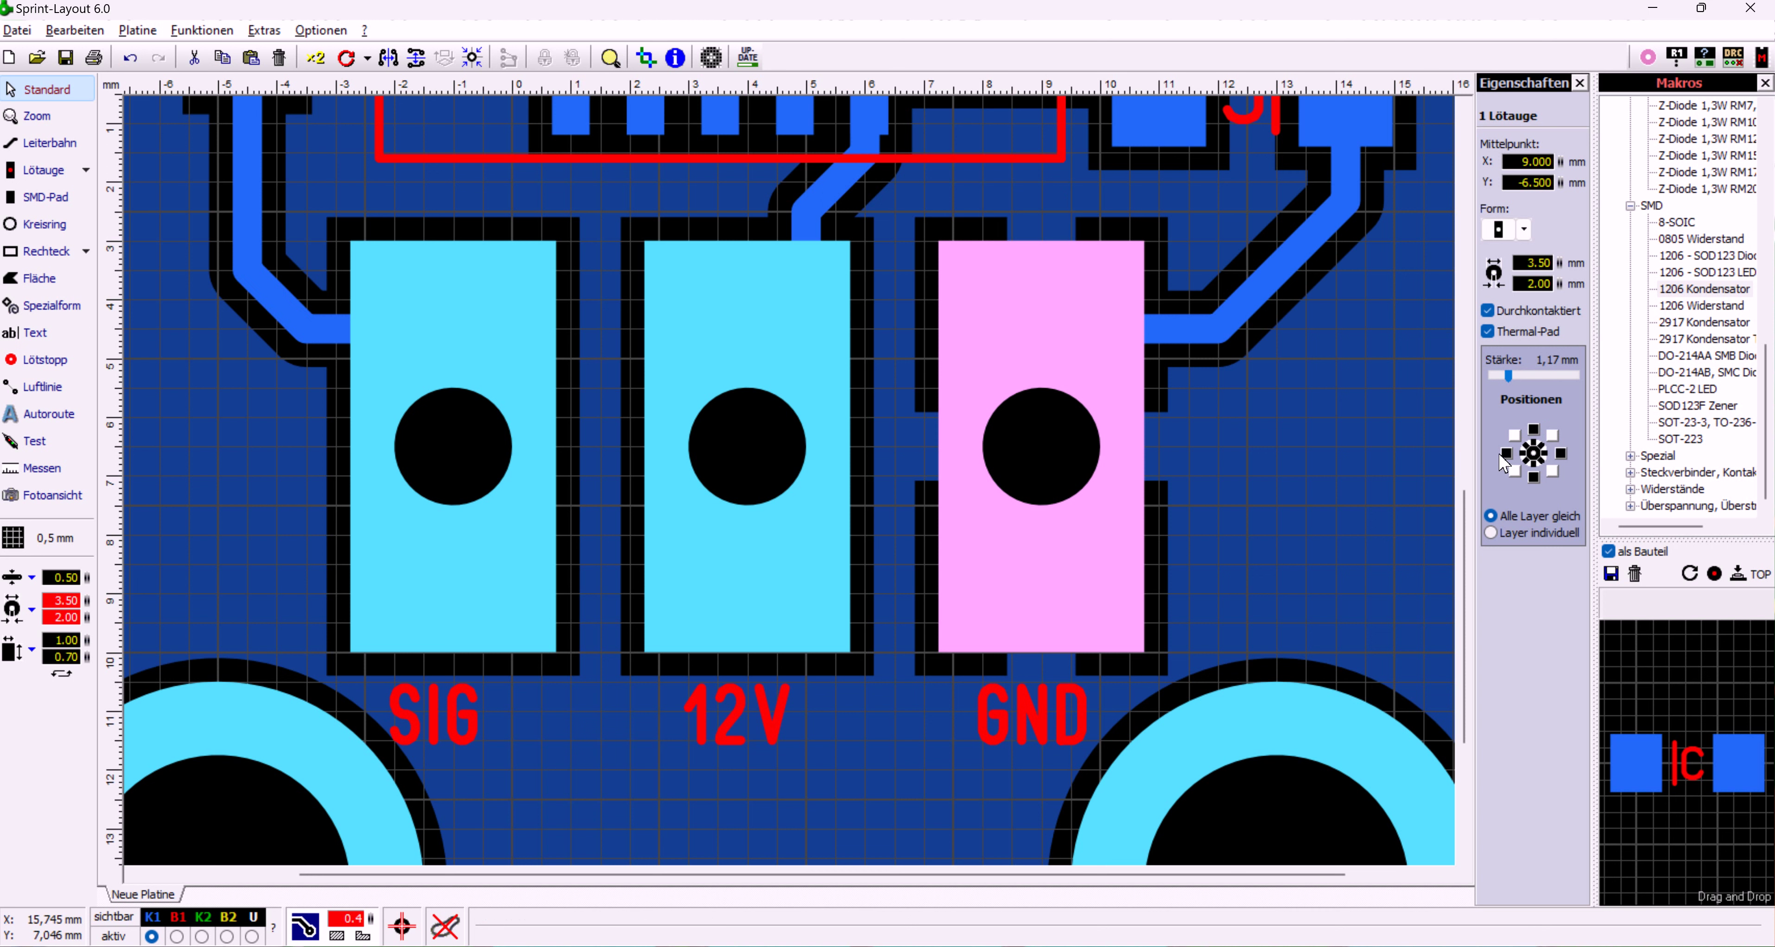
Try the GND thermal pad without its left and right spokes, switching both back on
left_click(1507, 452)
left_click(1561, 454)
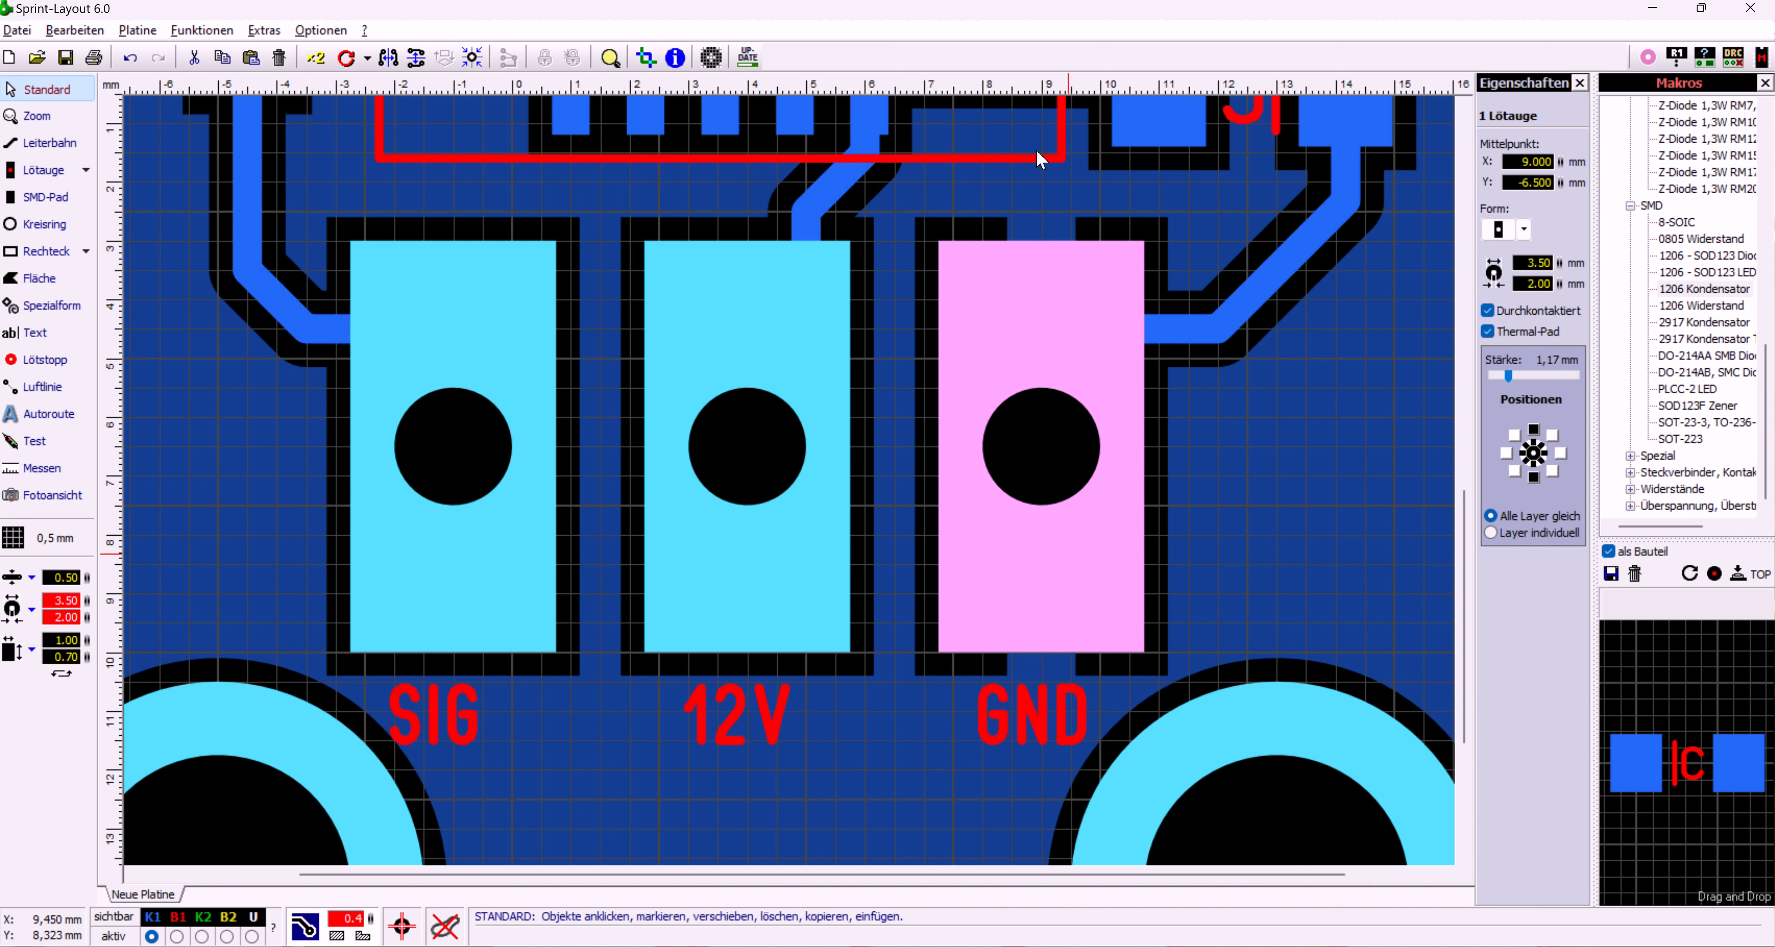
left_click(1507, 452)
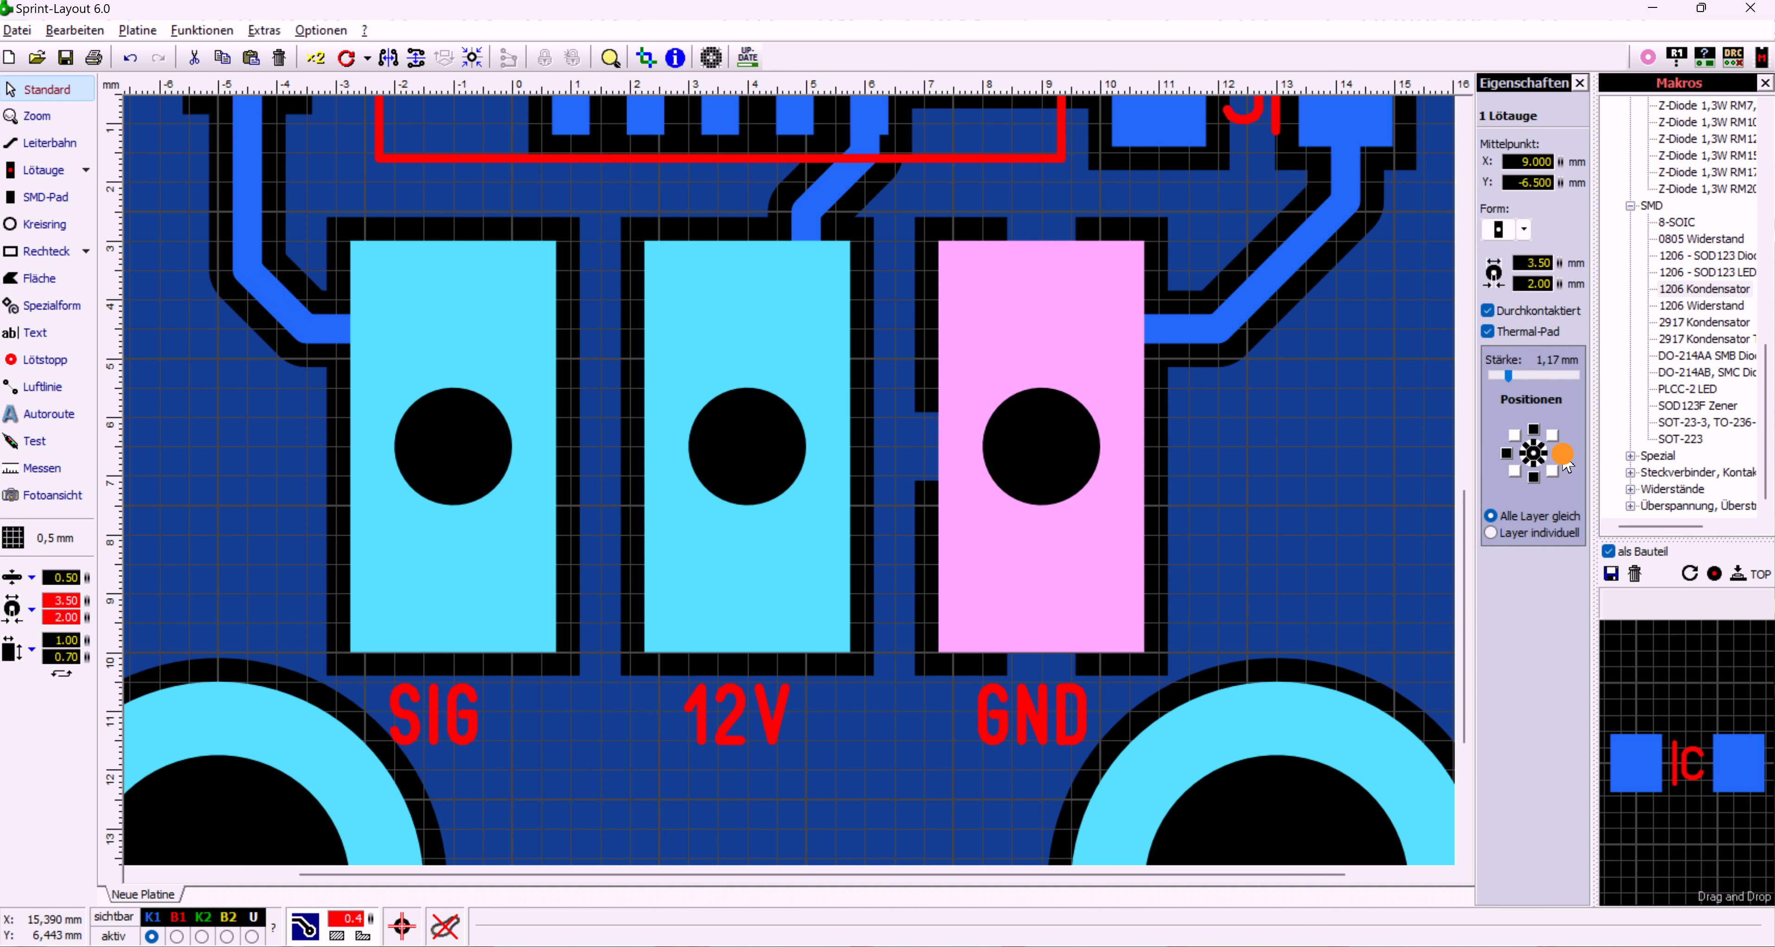
left_click(1560, 453)
Increase the spoke thickness of the GND thermal pad to 1.34 mm and deselect the pad
mouse_move(1510, 384)
left_mouse_down()
mouse_move(1540, 388)
mouse_move(1512, 386)
left_mouse_up()
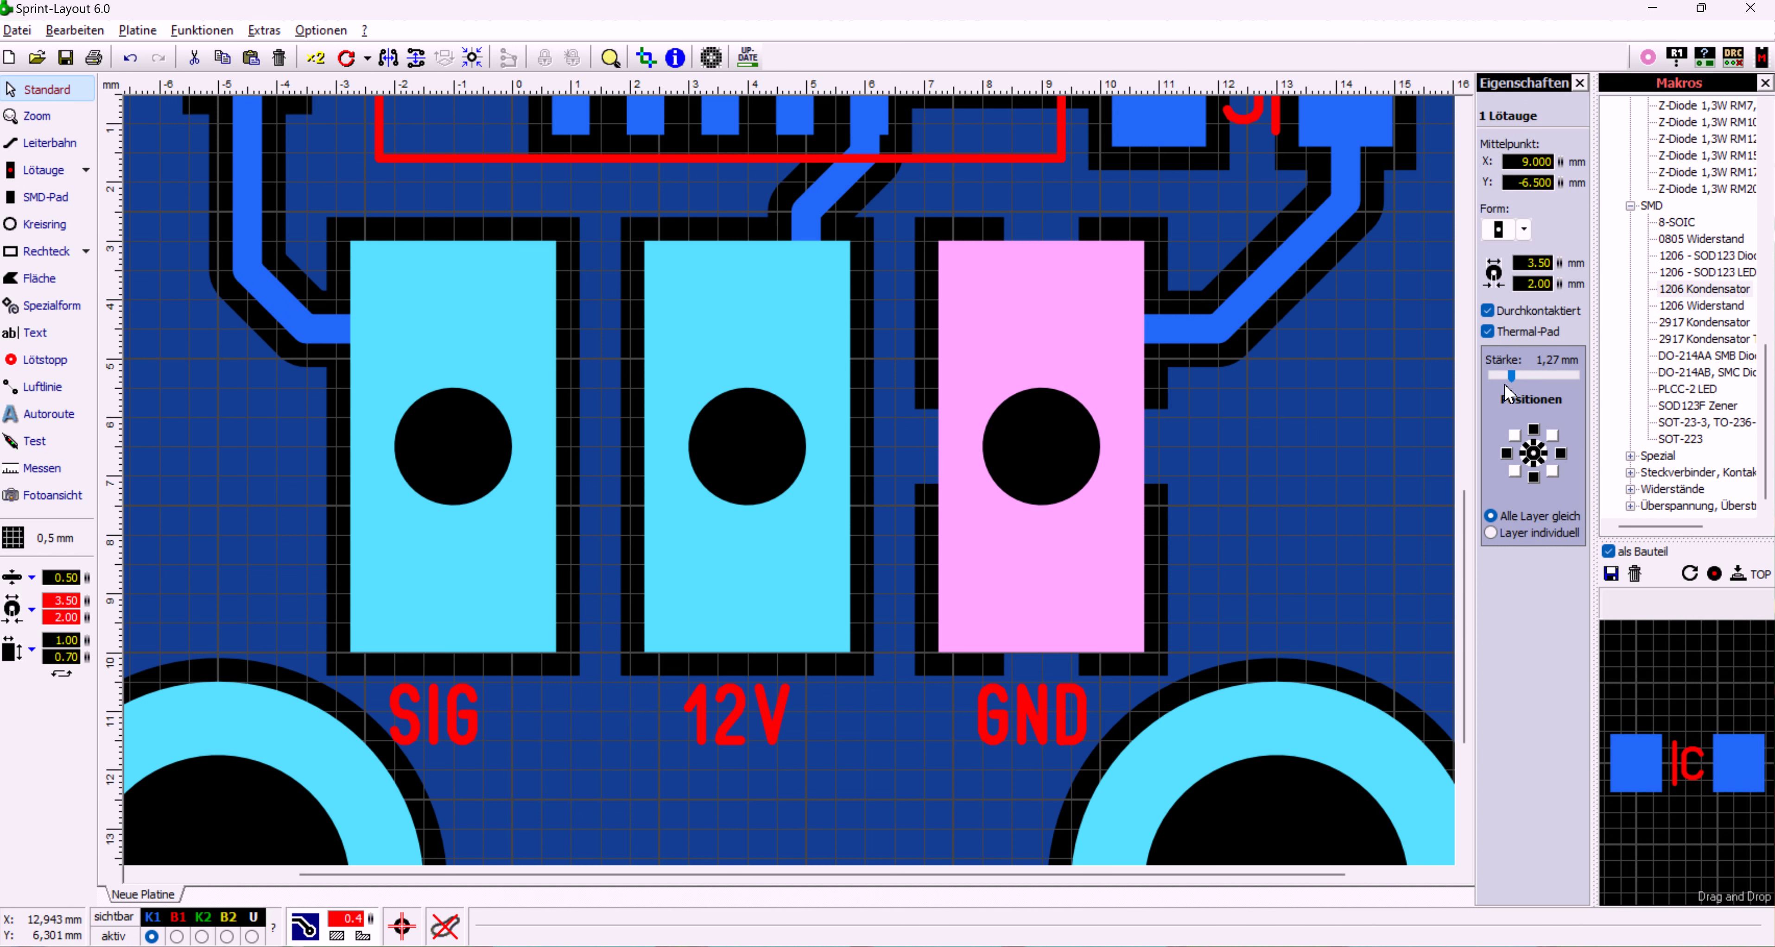
left_click_drag(1513, 379, 1515, 378)
left_click(1268, 424)
scroll(987, 458, "down", 1)
scroll(783, 463, "down", 1)
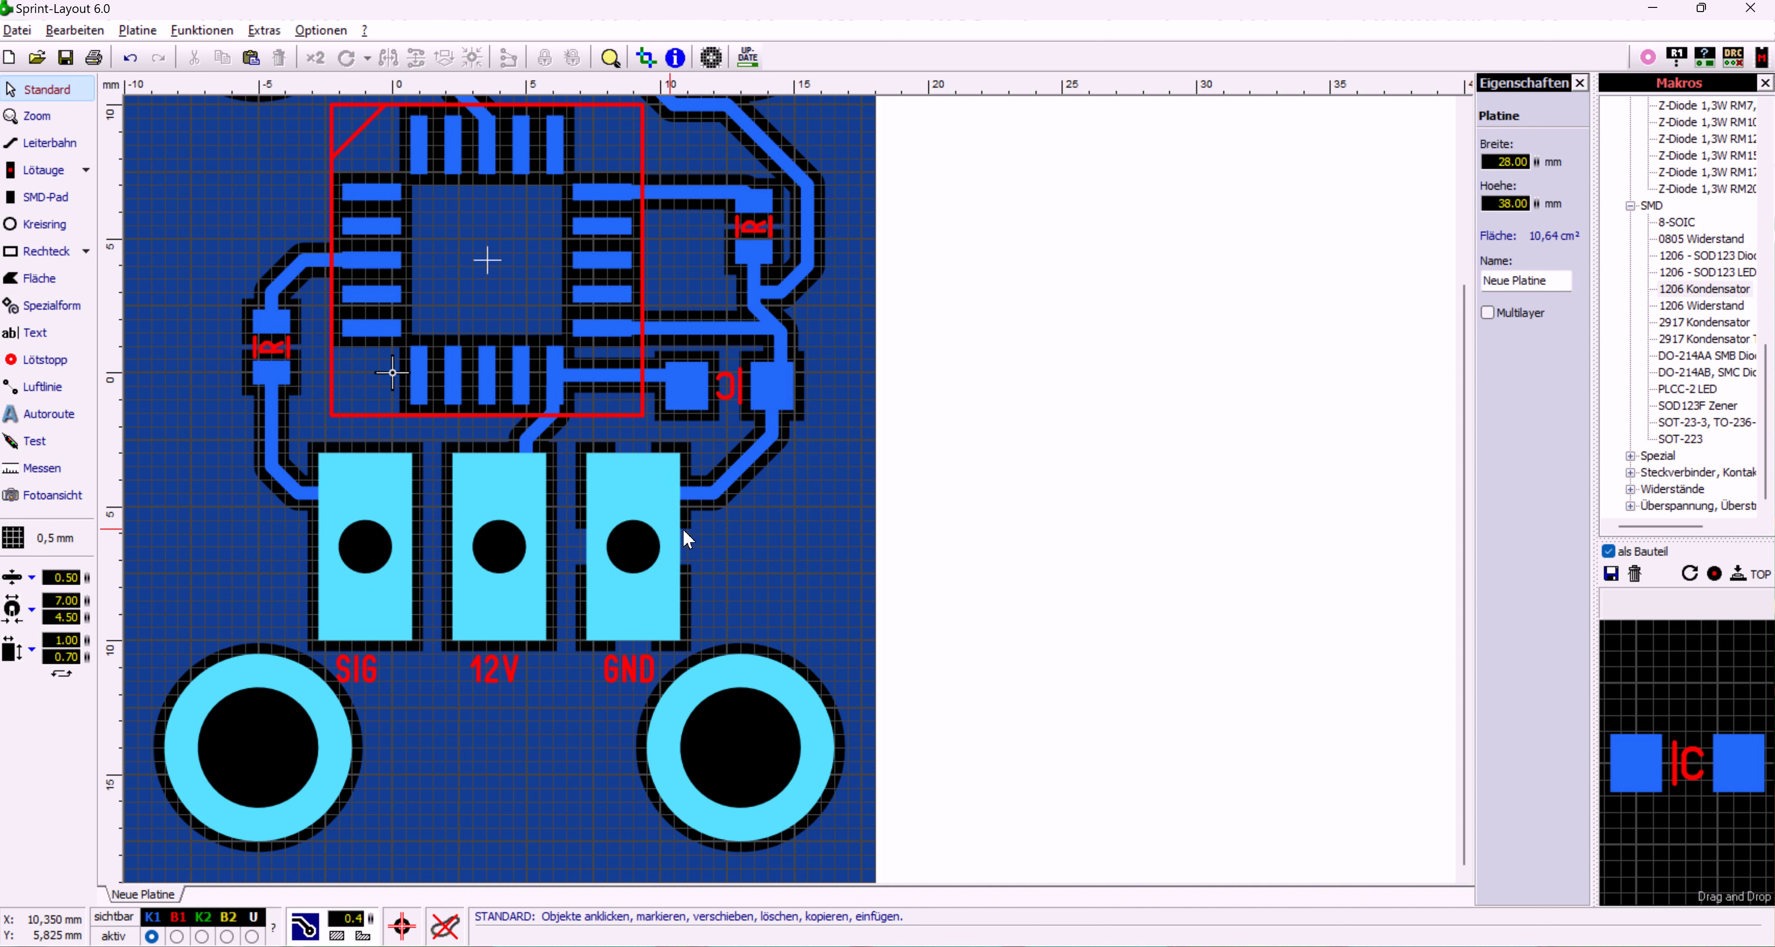
Set the ground-plane clearance of the GND pad to 0.0 mm
left_click(666, 529)
left_click_drag(371, 919, 371, 938)
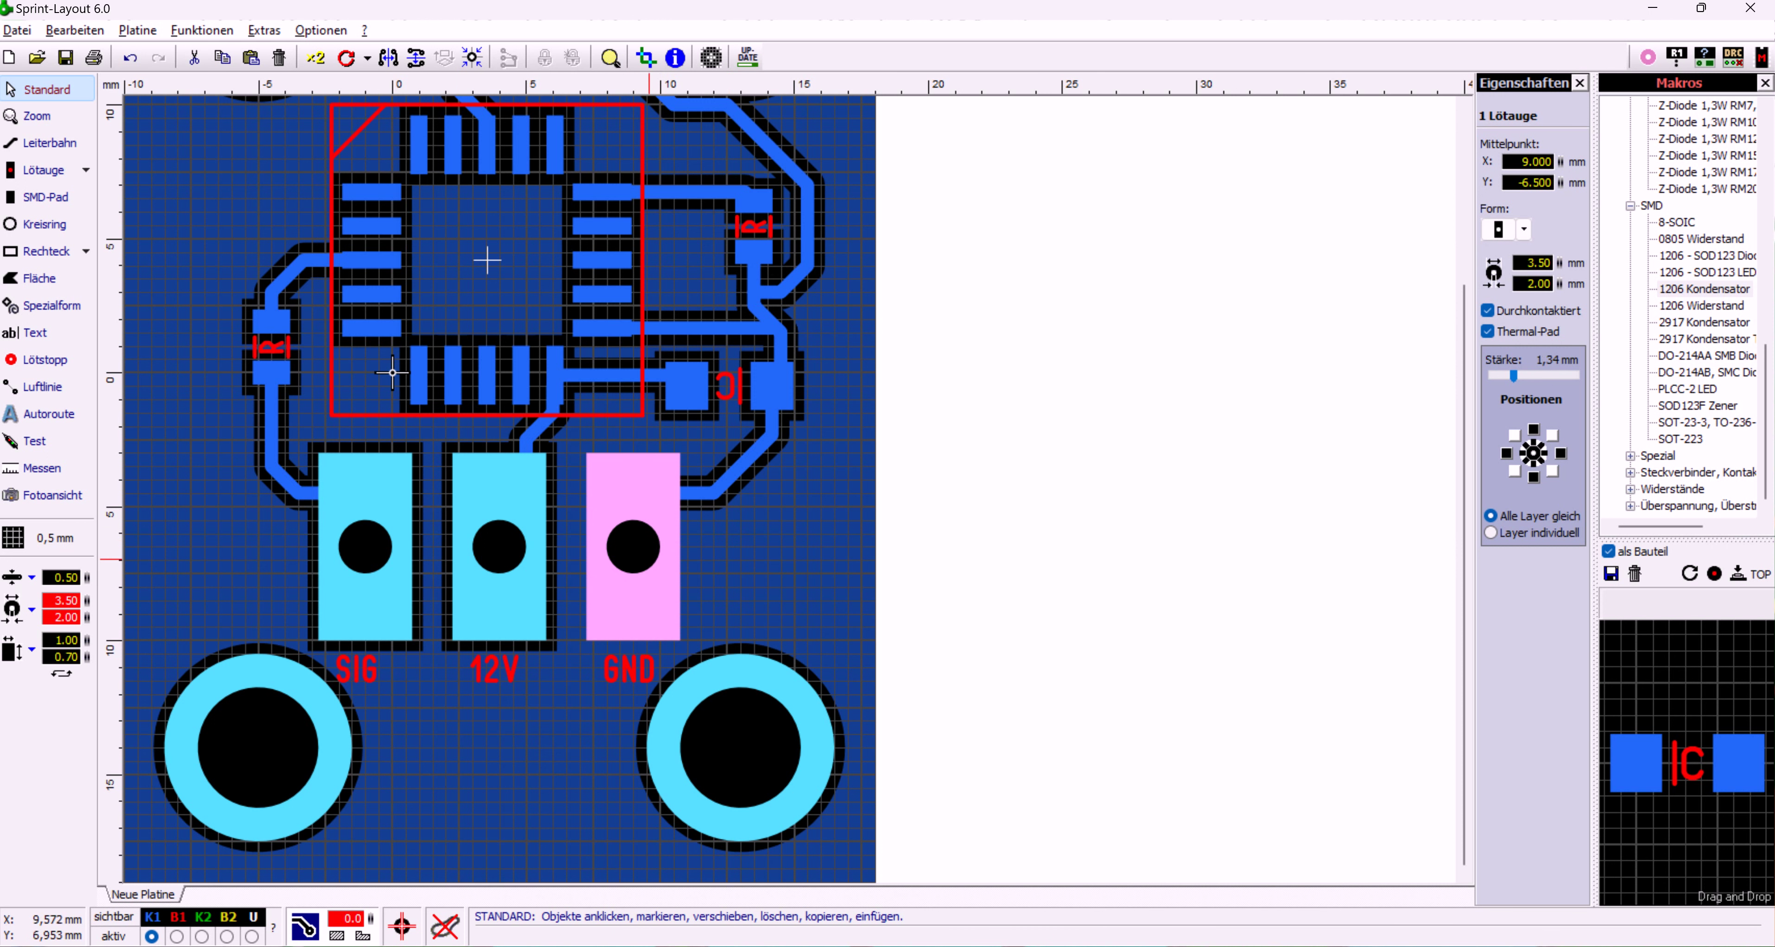
scroll(806, 496, "up", 1)
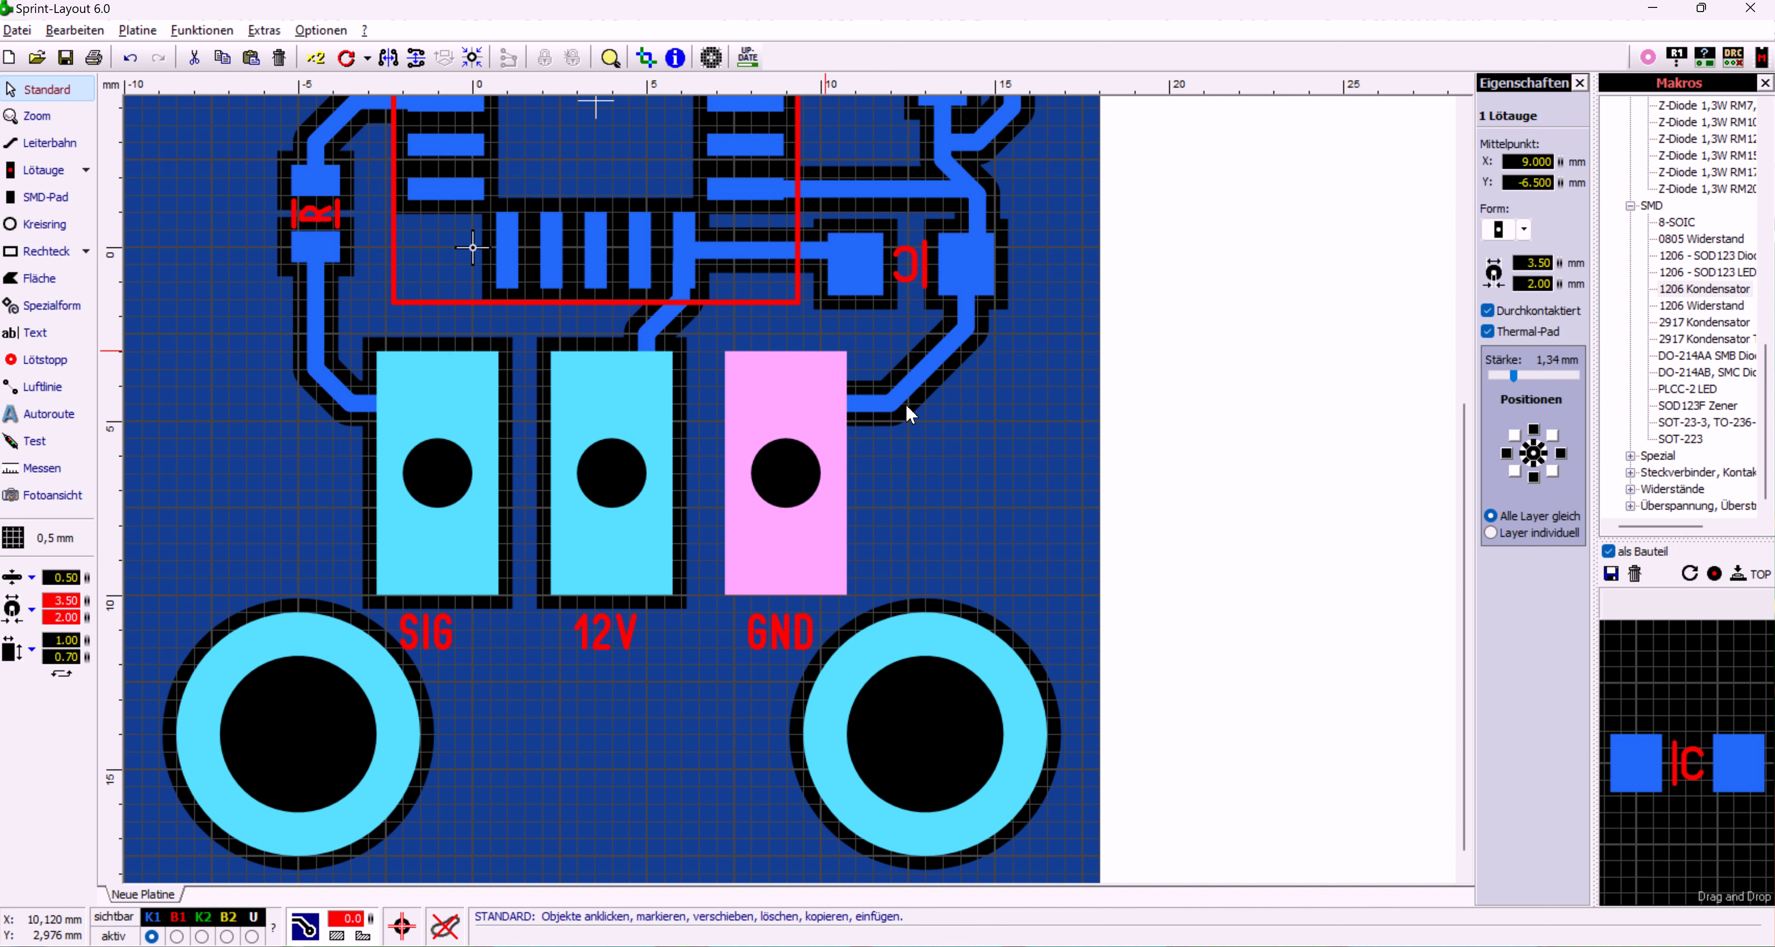
Delete the trace between the GND pad and the right pad of capacitor C
left_click(910, 392)
key("Delete")
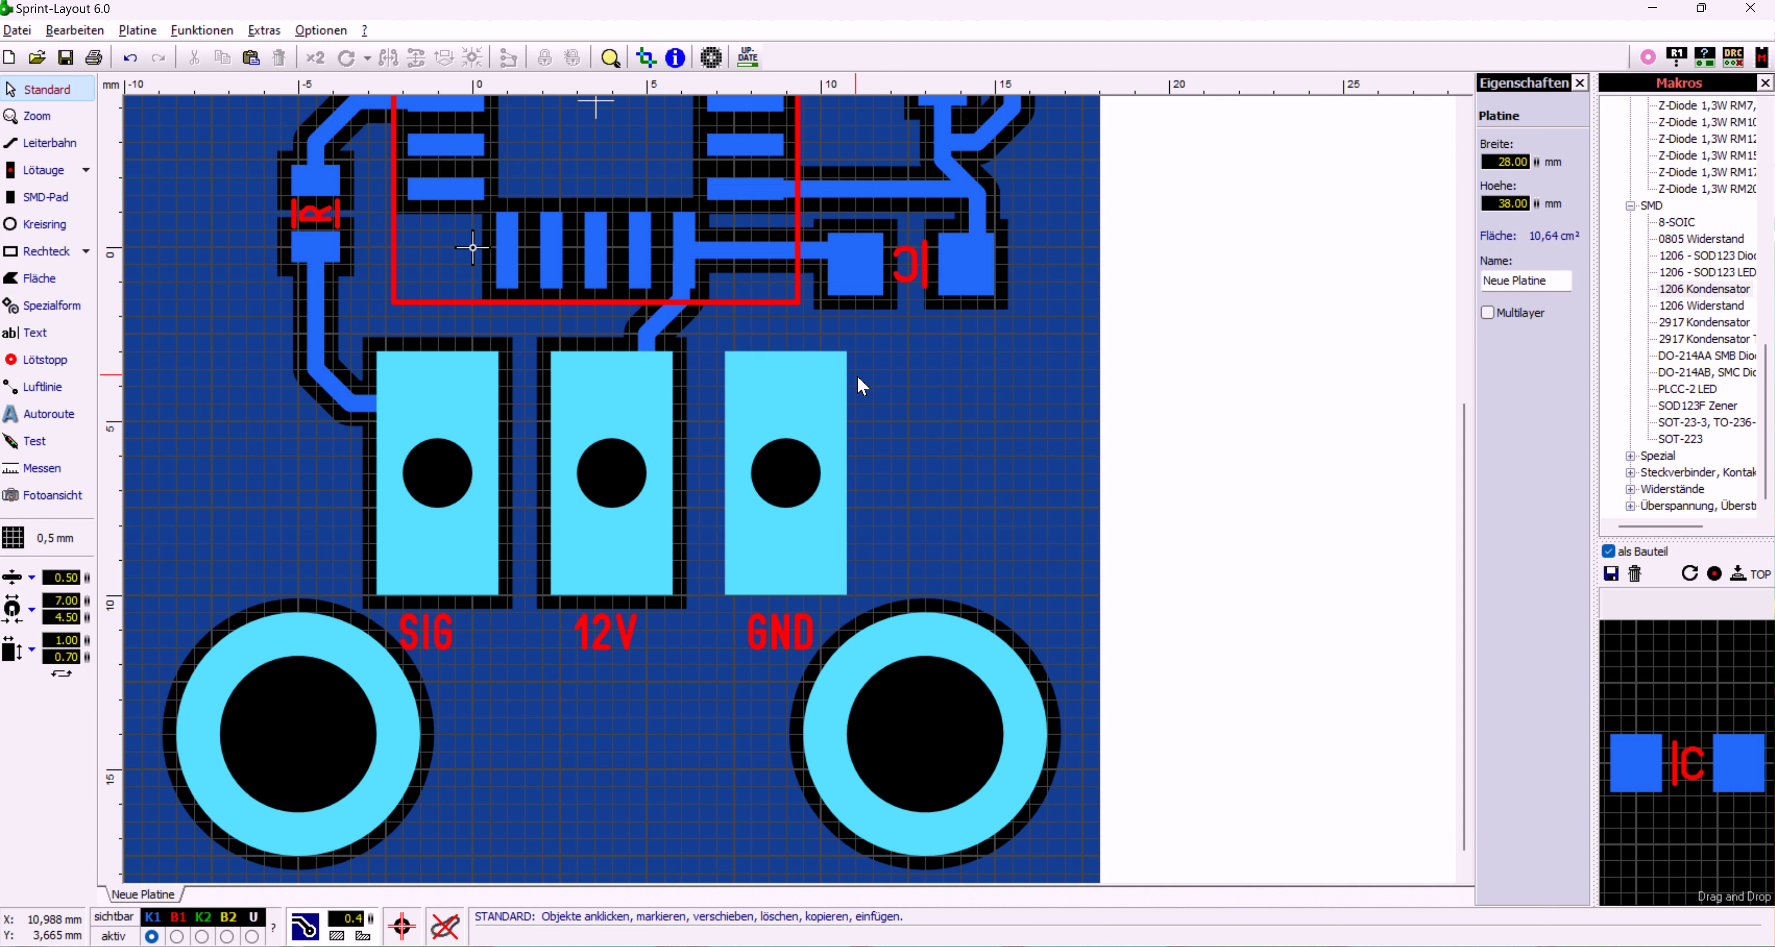
left_click(828, 395)
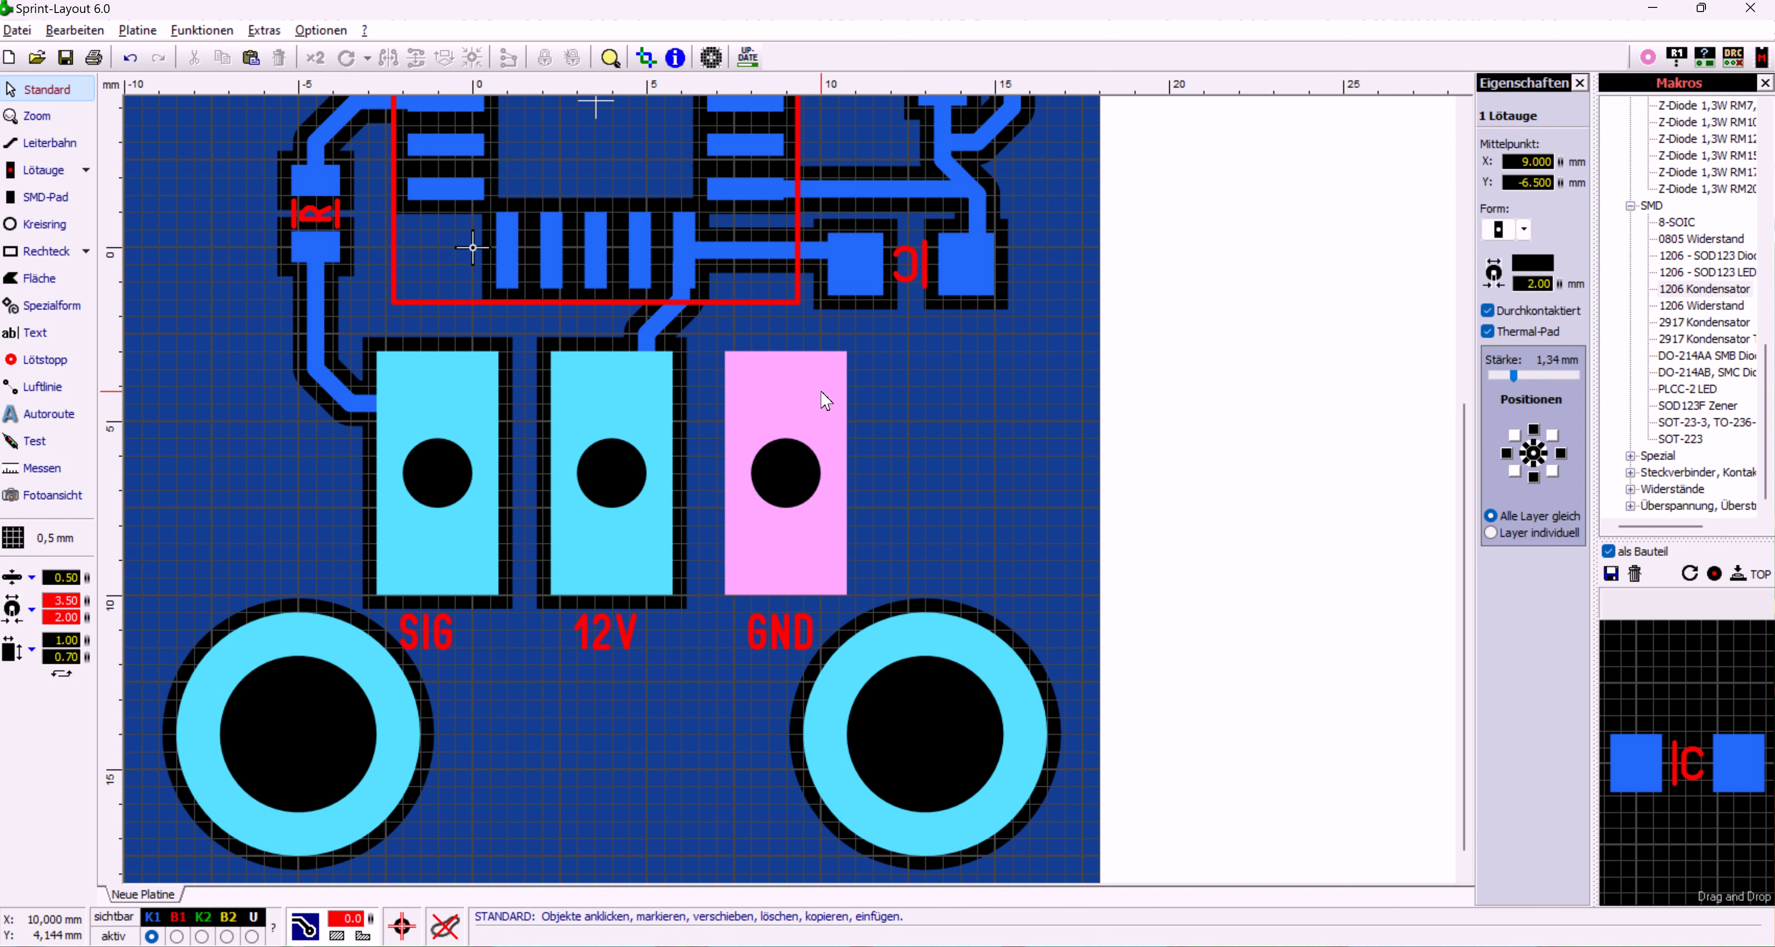
left_click(909, 422)
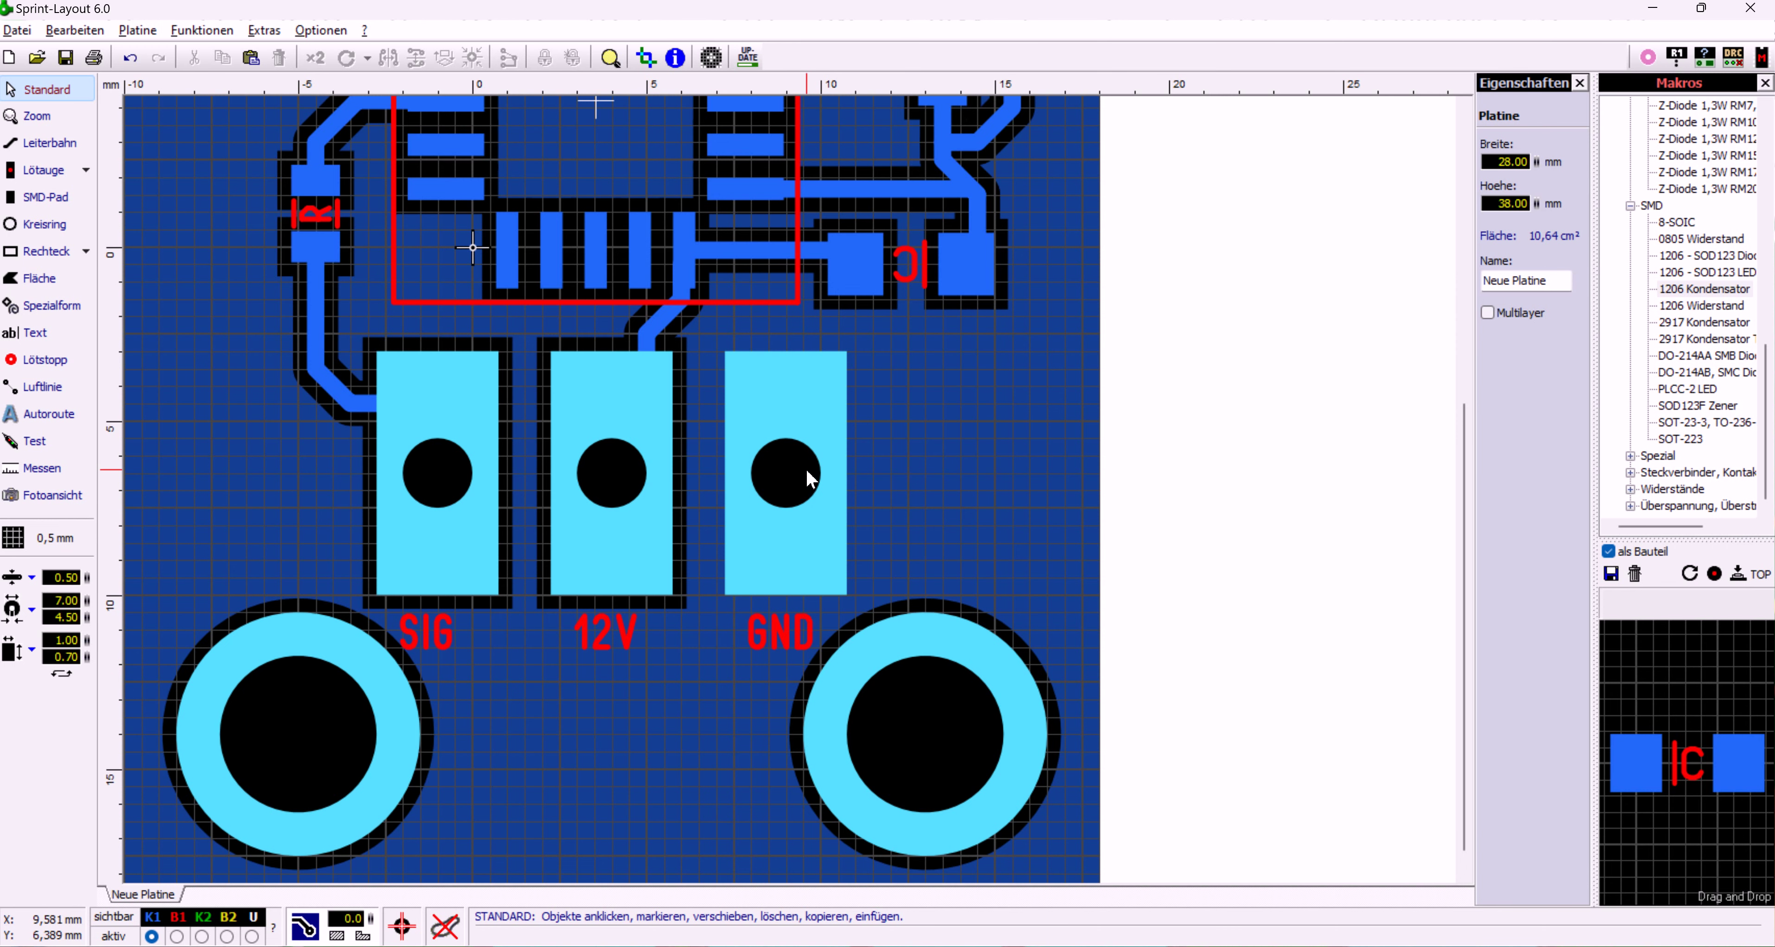
Set the ground-plane clearance of only capacitor C's right pad to 0.0 mm
scroll(572, 484, "down", 2)
scroll(989, 517, "up", 3)
scroll(976, 512, "up", 1)
scroll(1254, 495, "down", 1)
scroll(1272, 494, "up", 2)
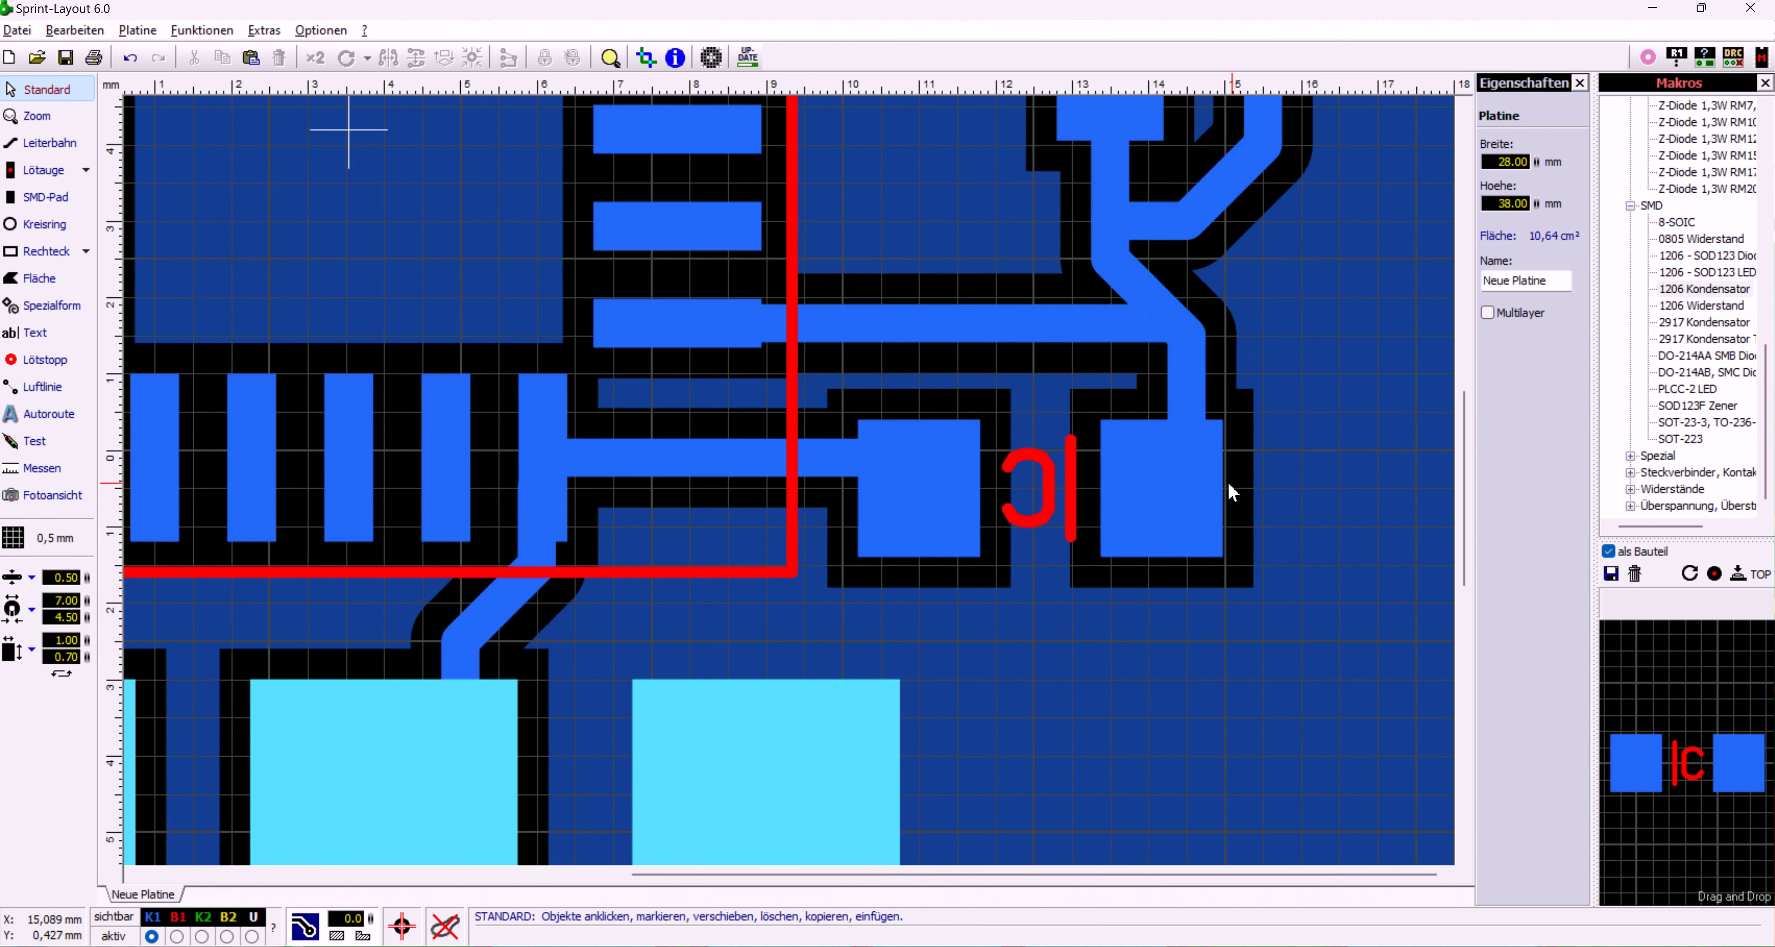
scroll(1150, 532, "down", 2)
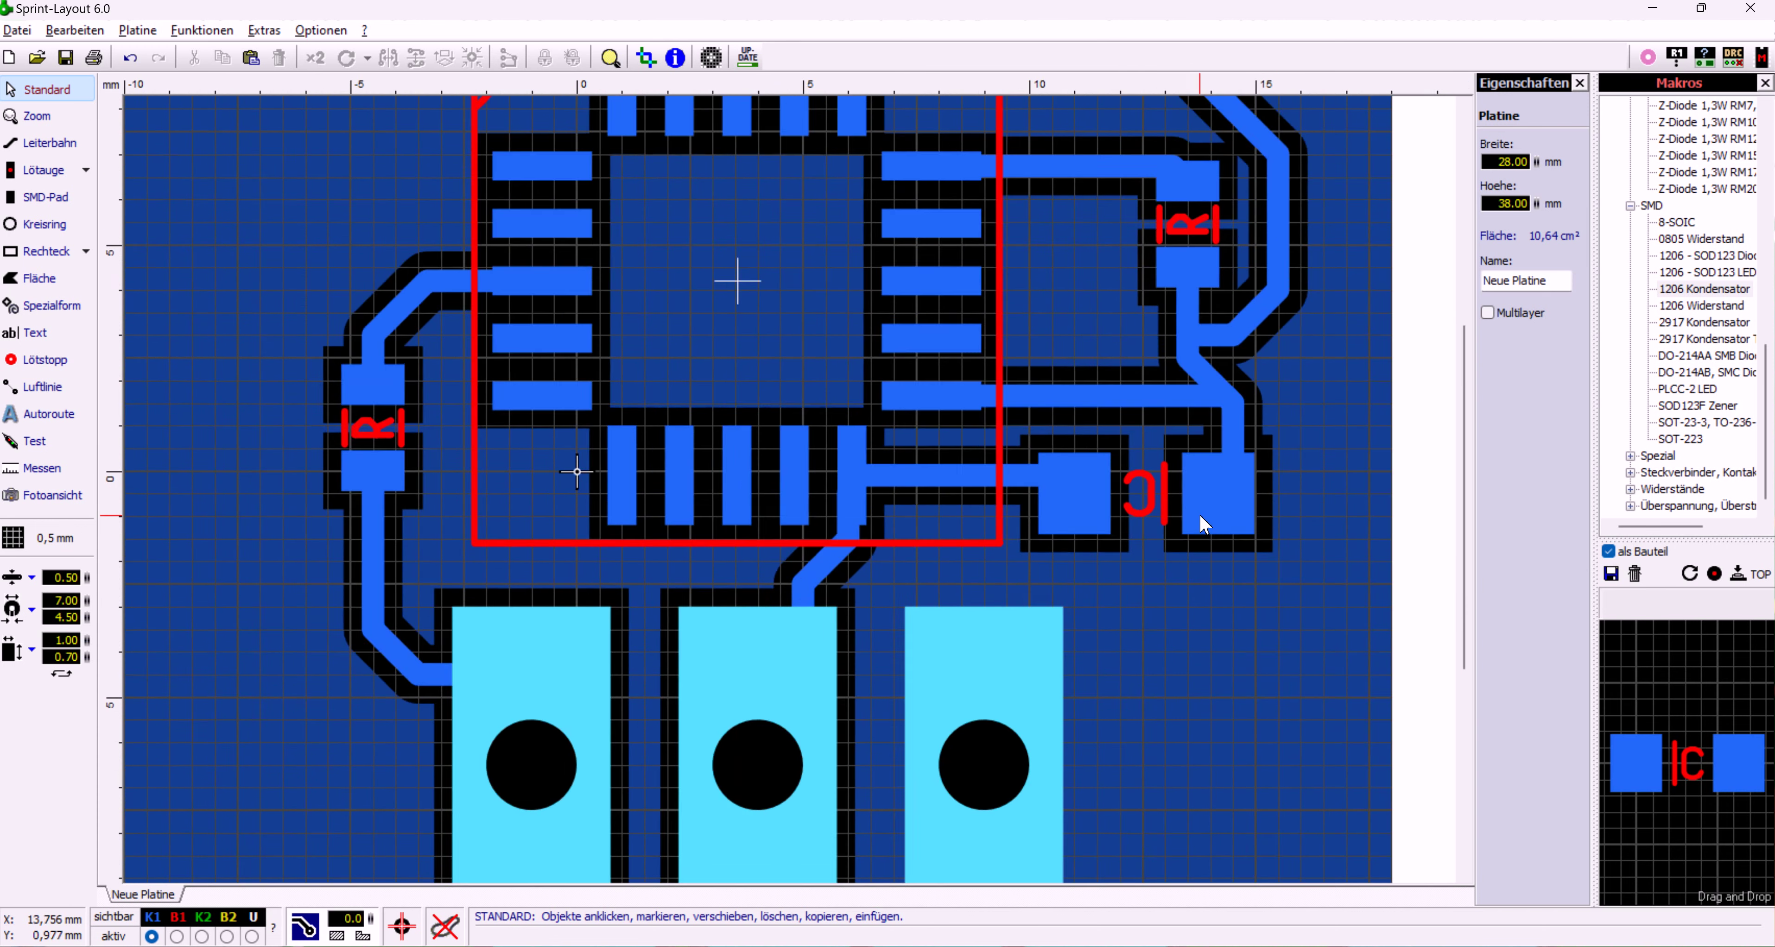
scroll(1196, 515, "down", 1)
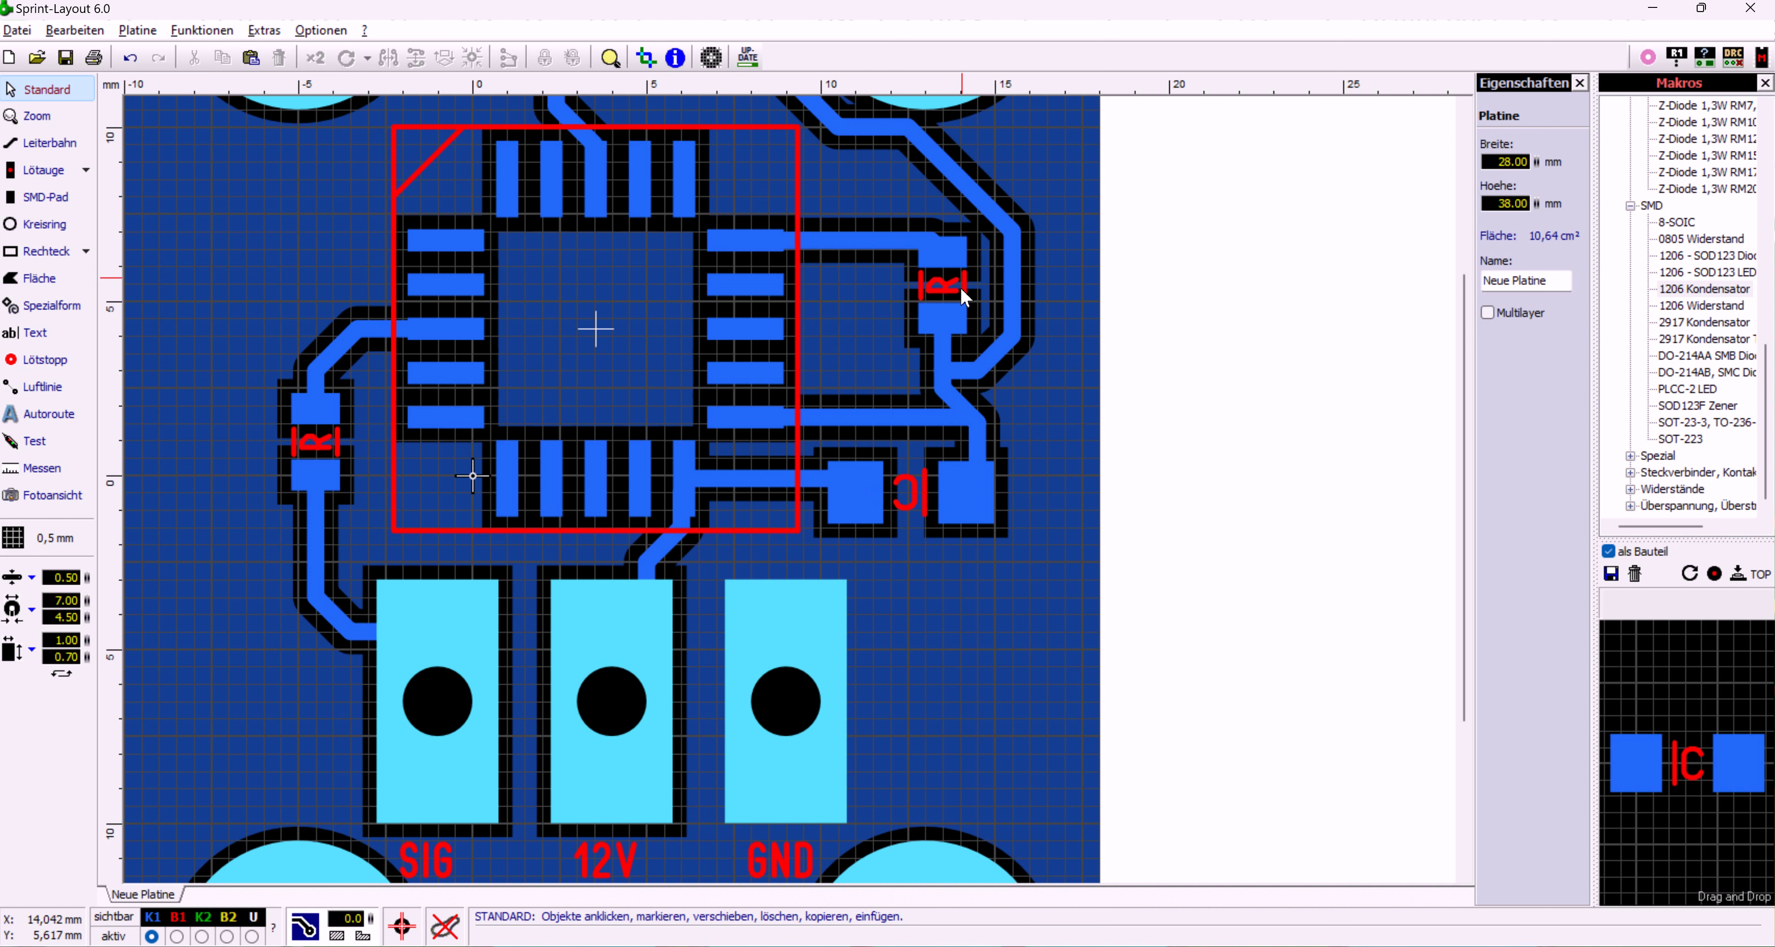
left_click(969, 488)
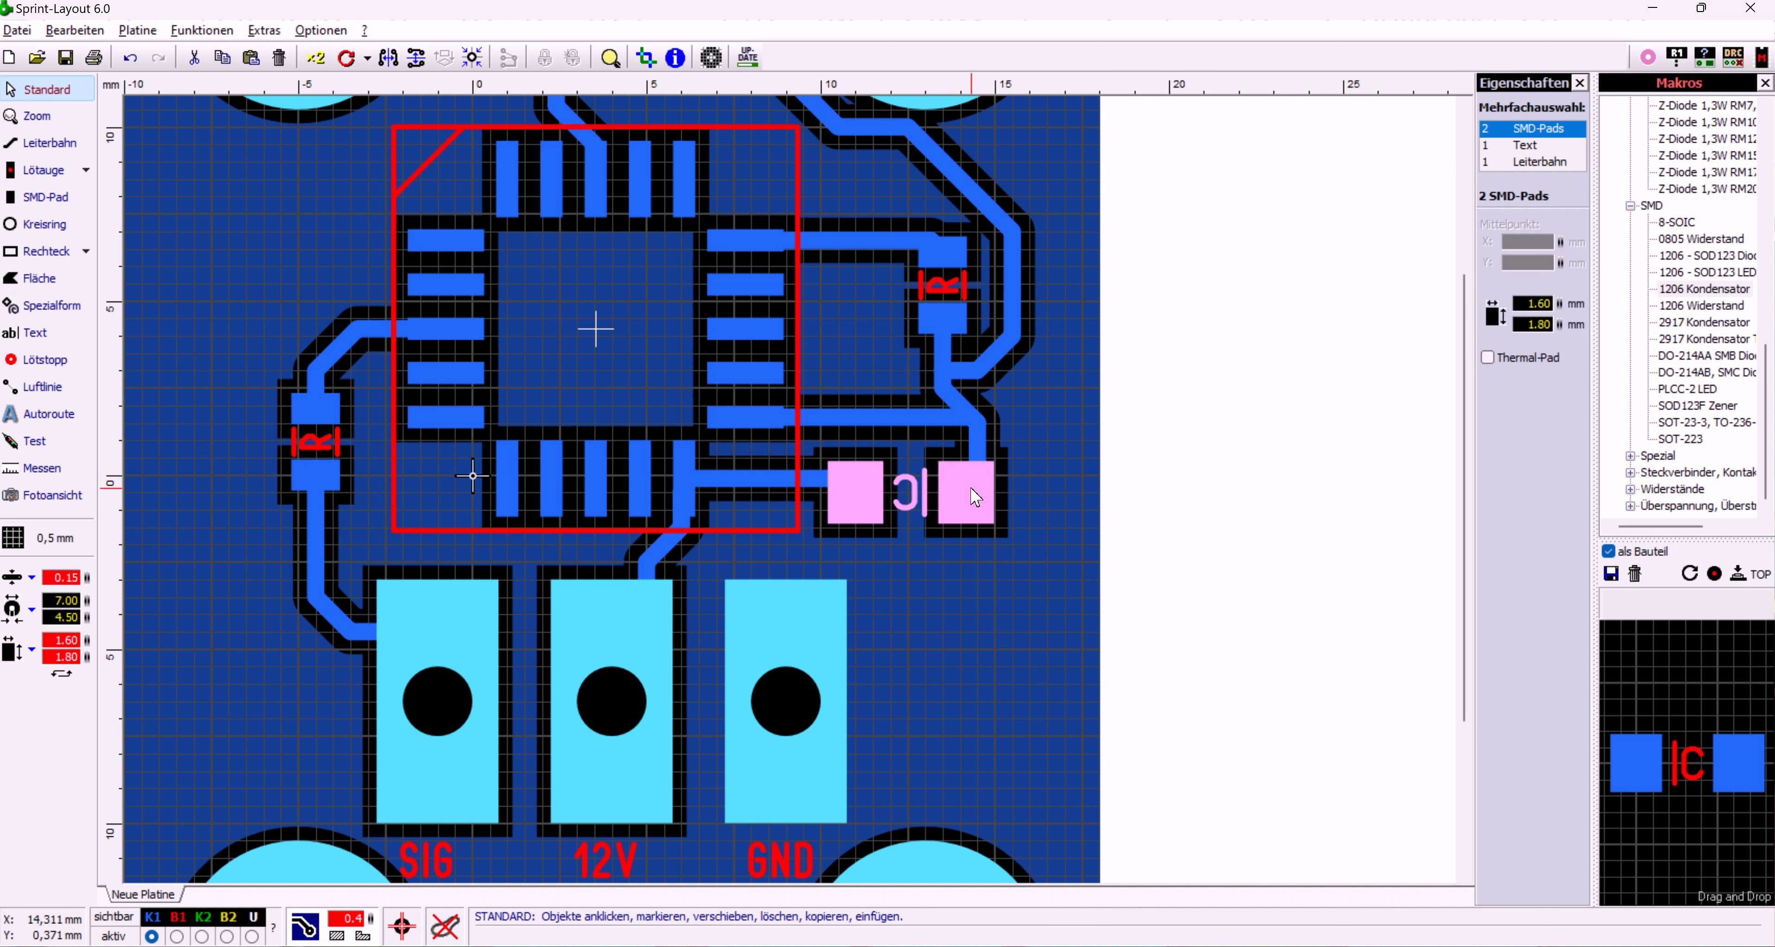
left_click(981, 548)
left_click(970, 498)
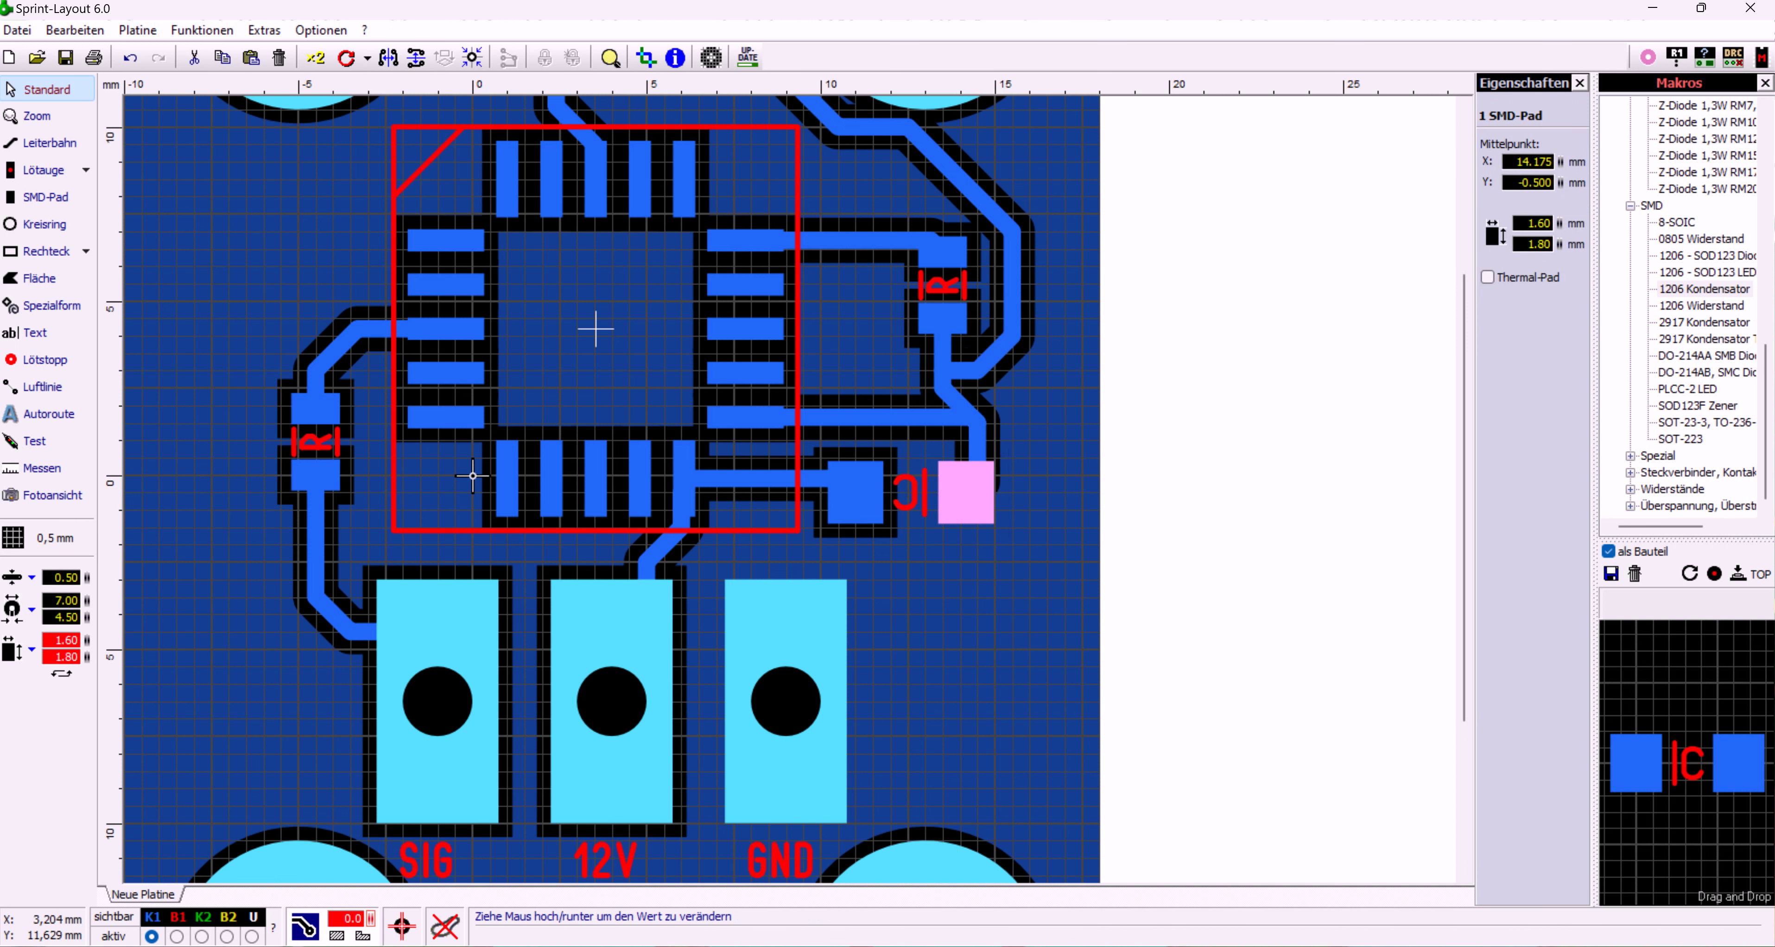
left_click(999, 561)
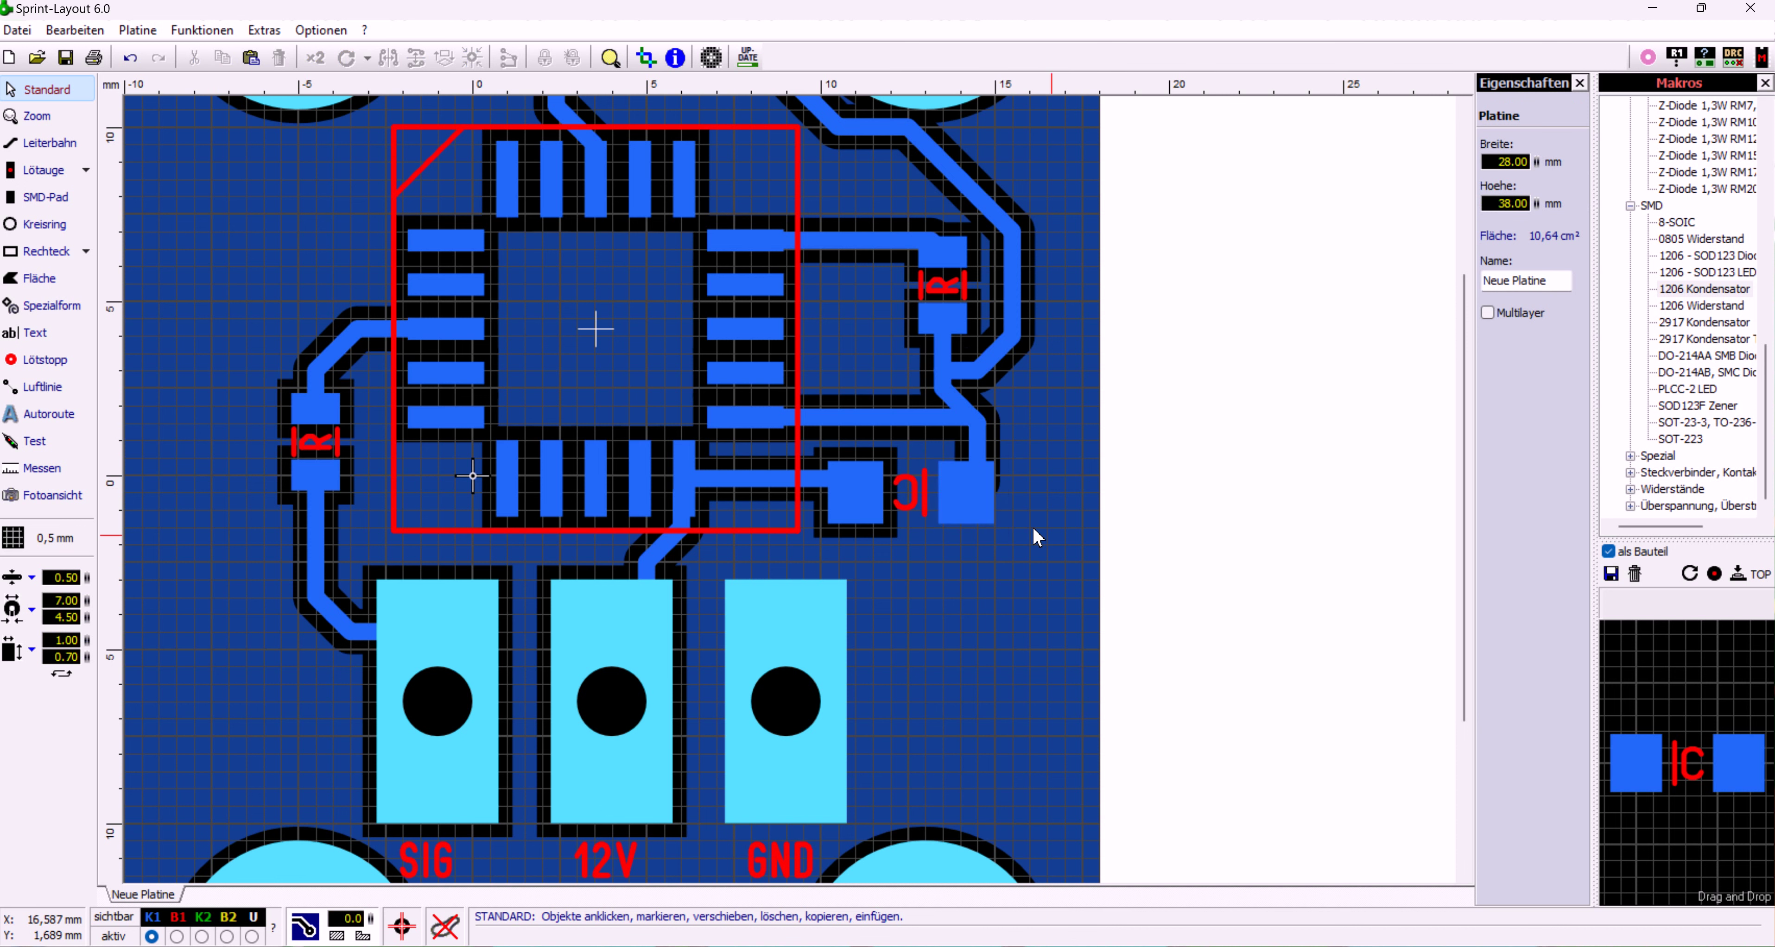
Delete the trace linking the right-hand resistor's lower pad to capacitor C's right pad
left_click(978, 475)
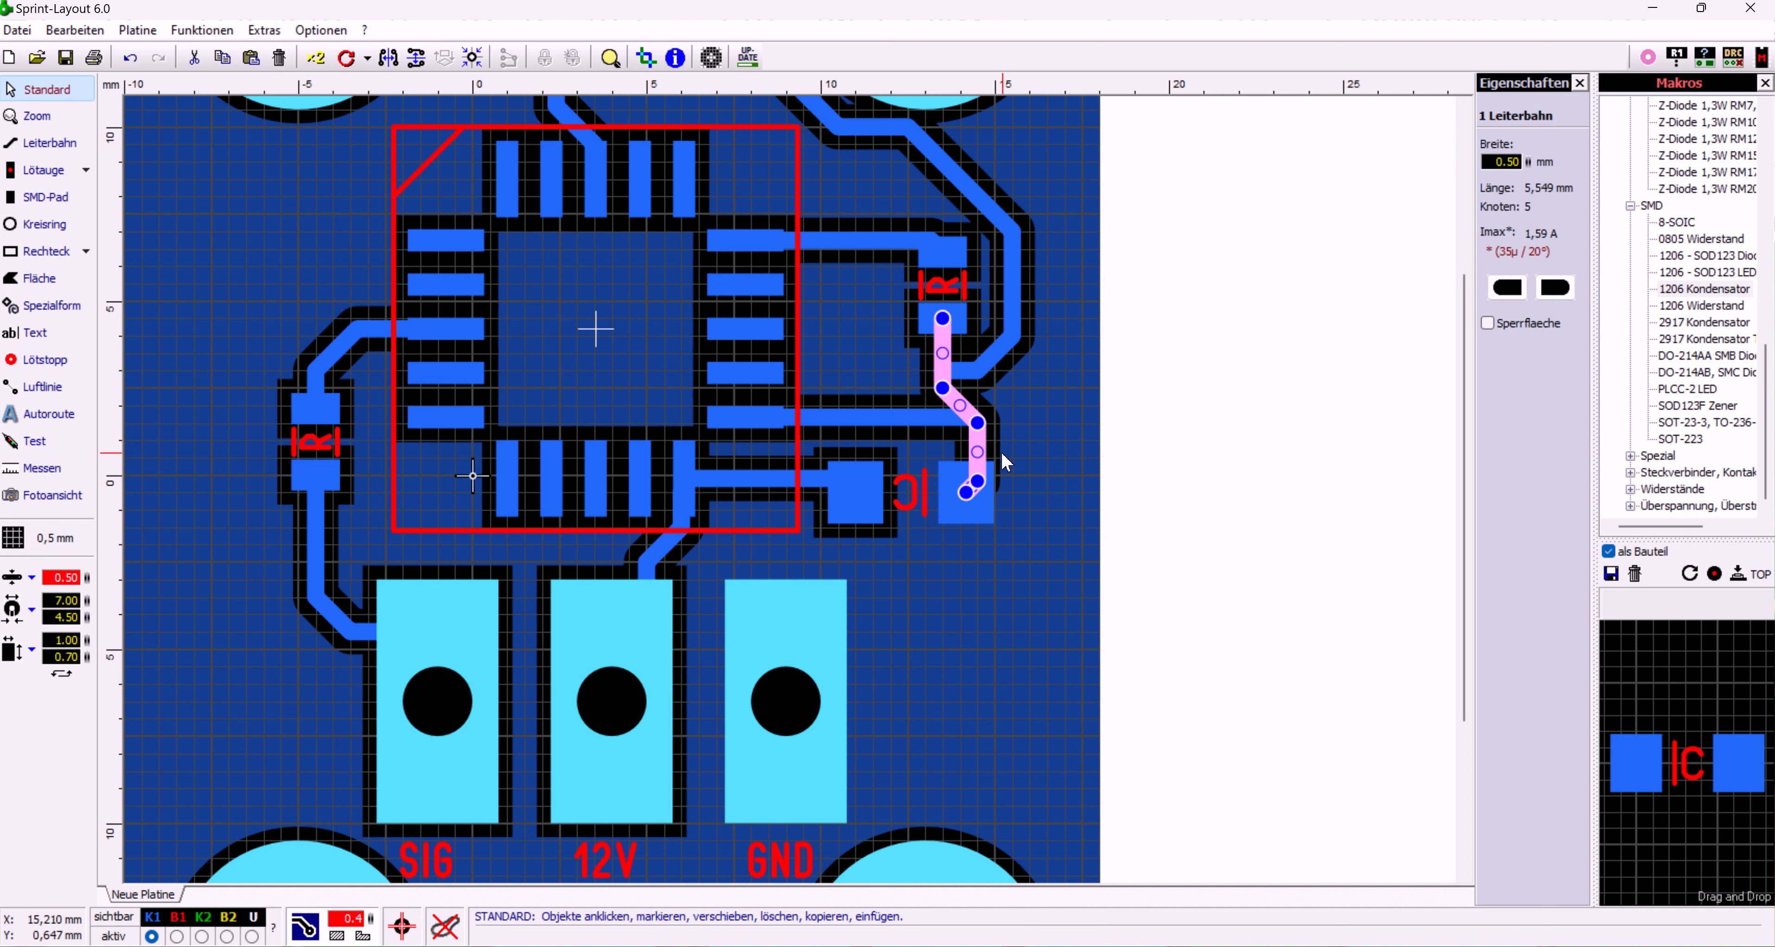
key("Delete")
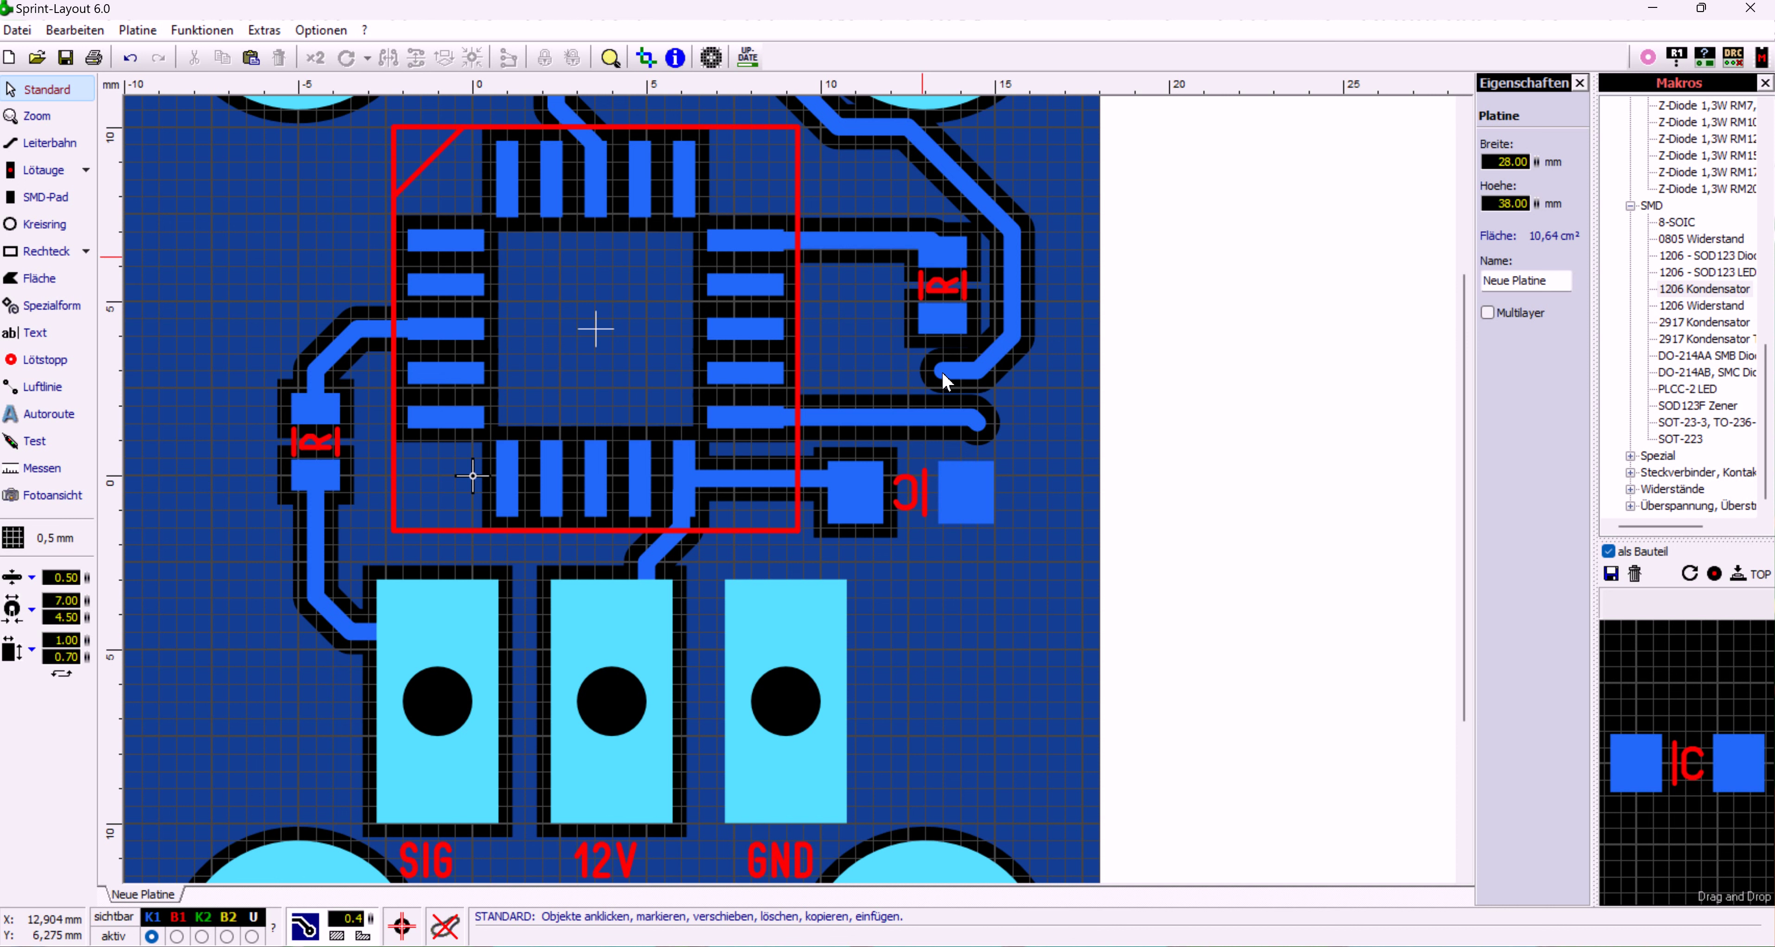
Undo the trace deletion and the clearance change on capacitor C's right pad
left_click(973, 495)
left_click(997, 532)
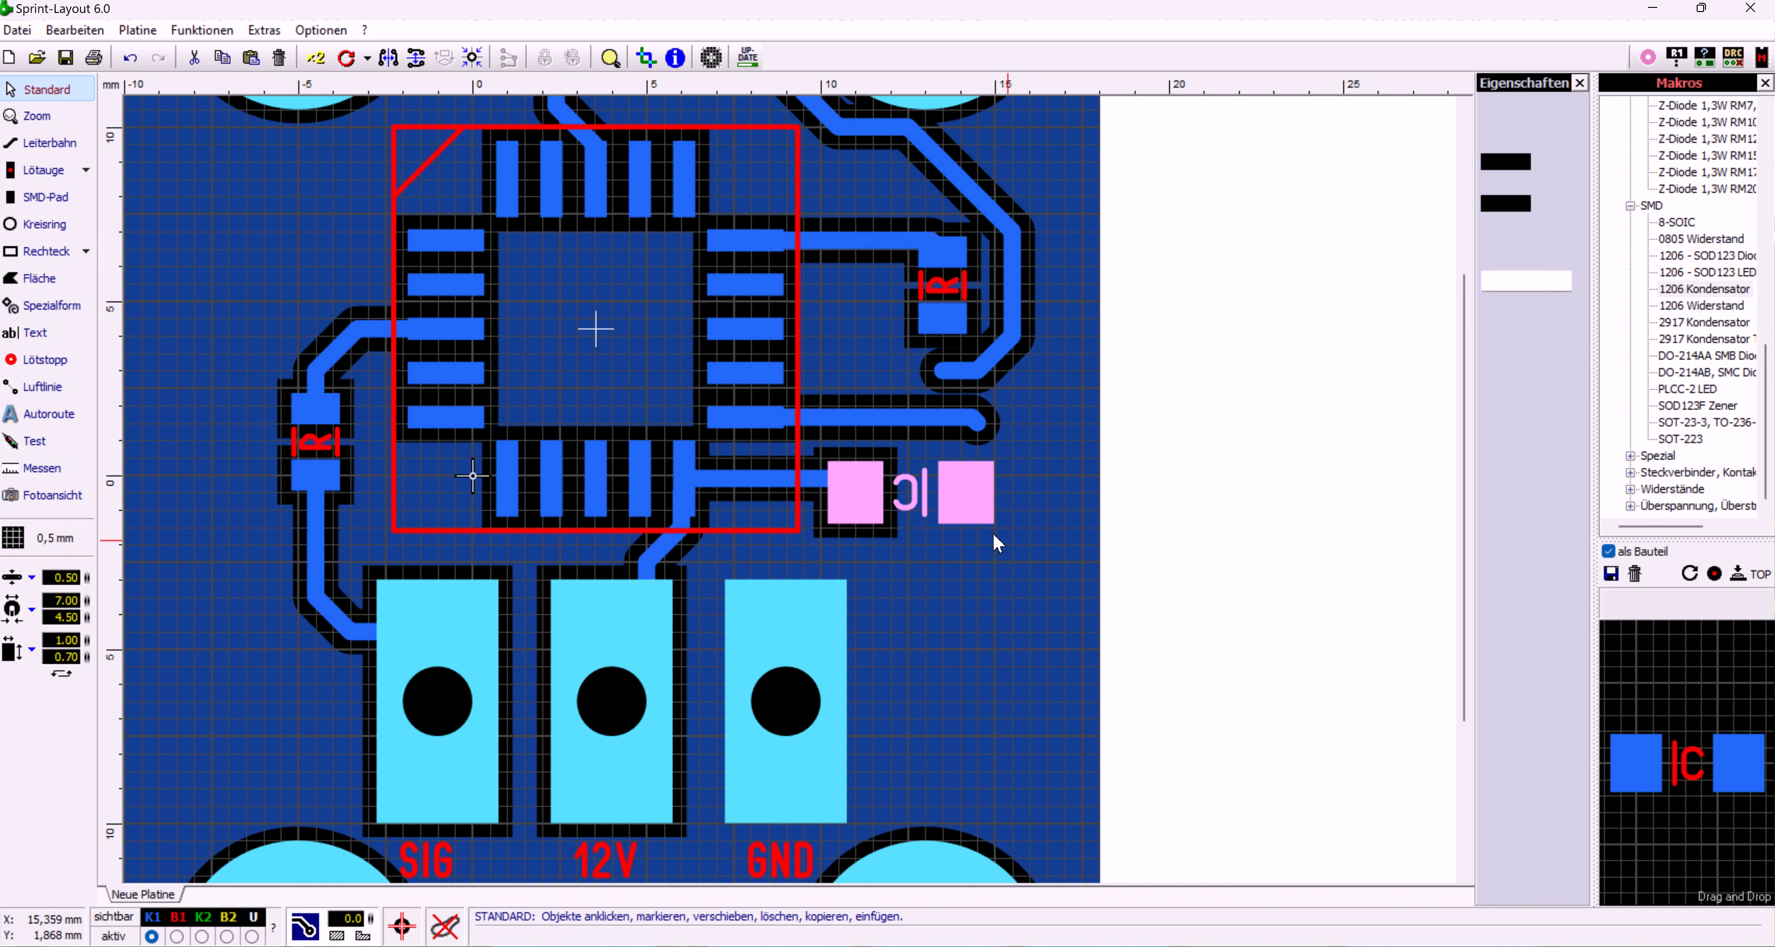
left_click(129, 58)
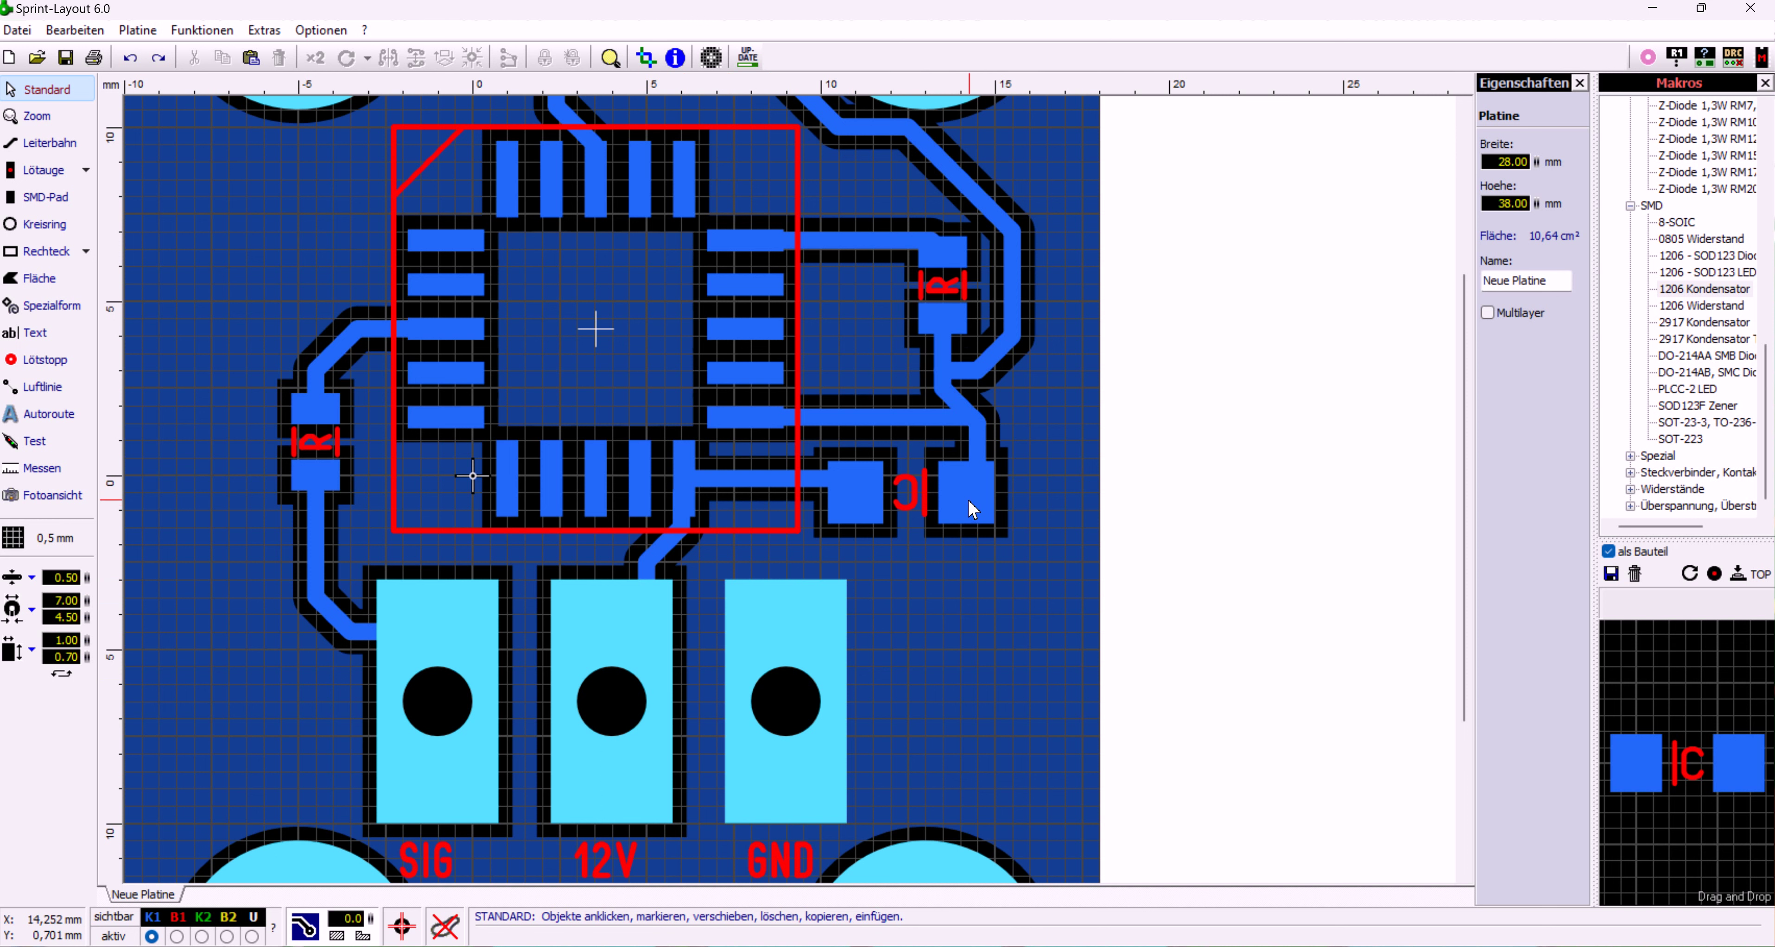
Try moving capacitor C about 1 mm right and 3 mm down, and return it to its original position
left_click_drag(958, 509, 984, 603)
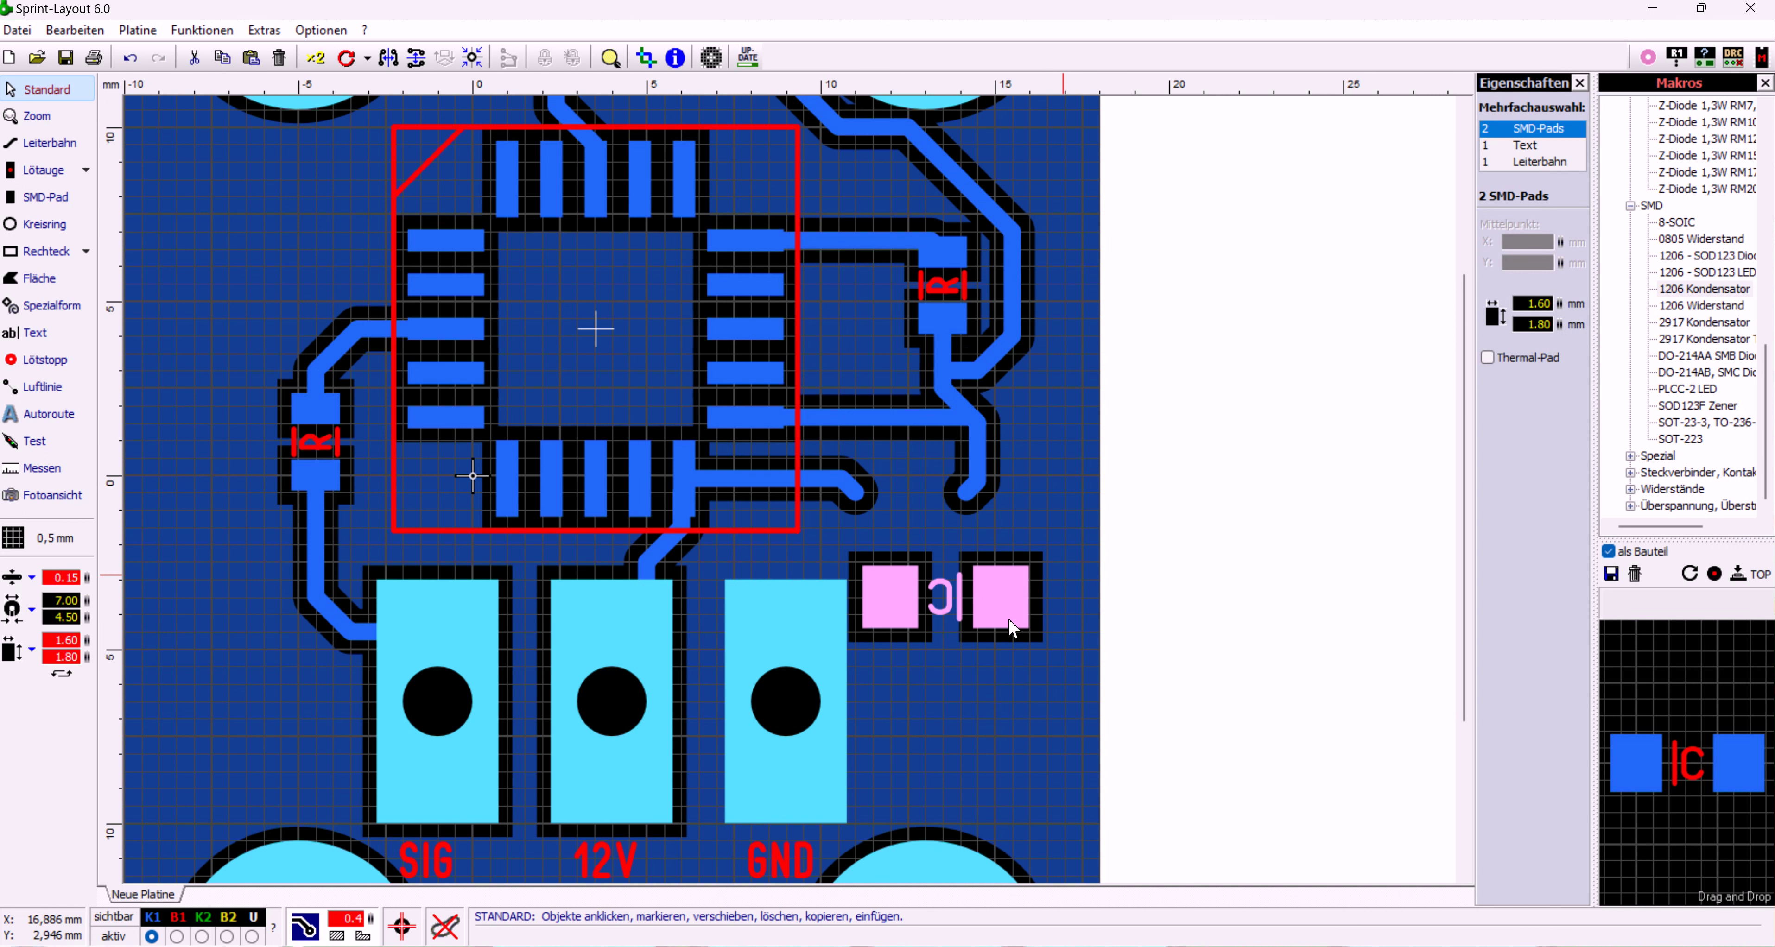
mouse_move(1002, 598)
left_mouse_down()
mouse_move(990, 507)
mouse_move(958, 499)
left_mouse_up()
left_click(953, 543)
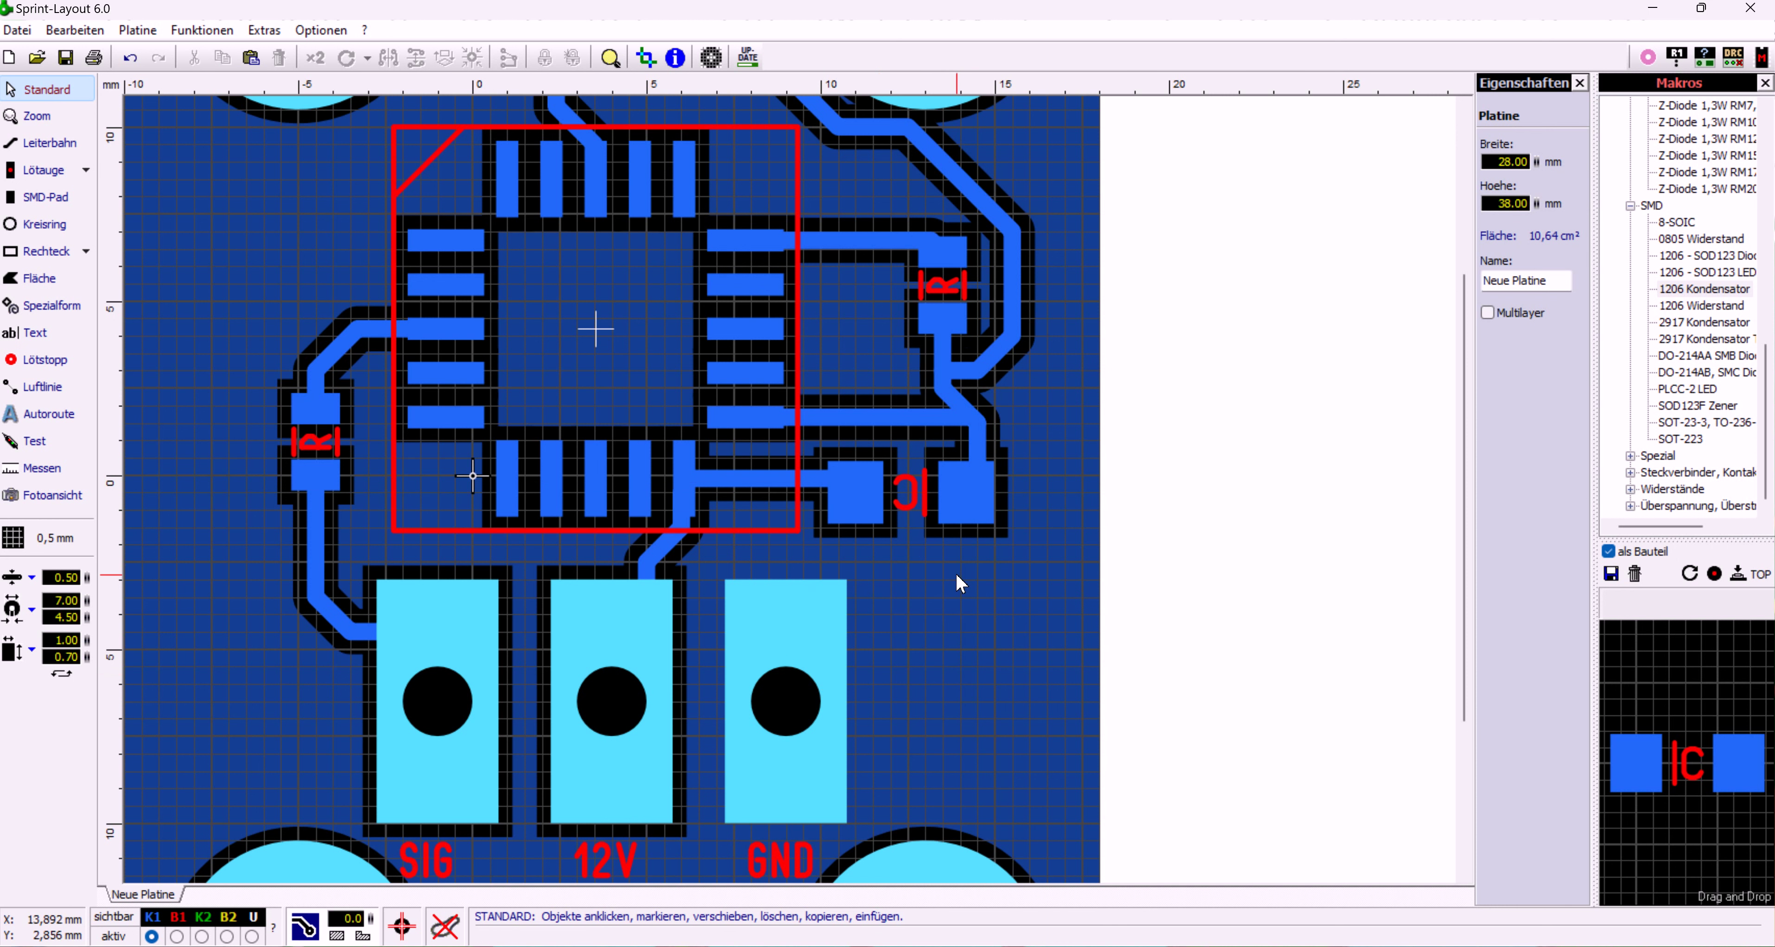
left_click(967, 518)
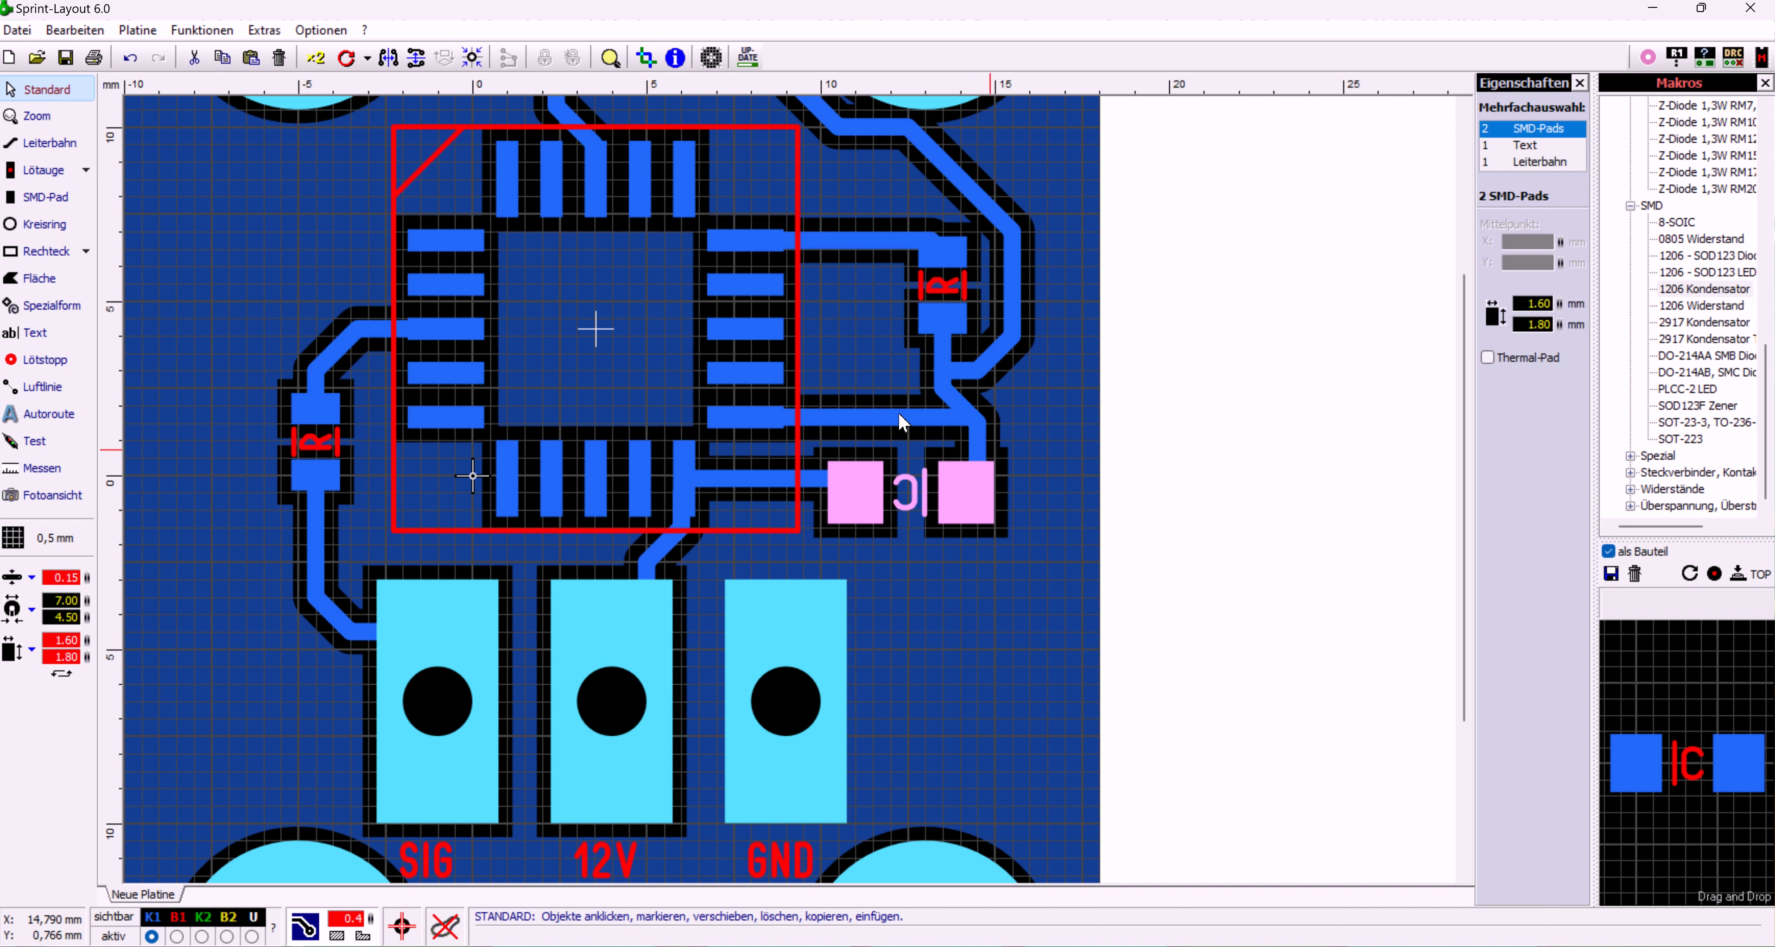
left_click(935, 547)
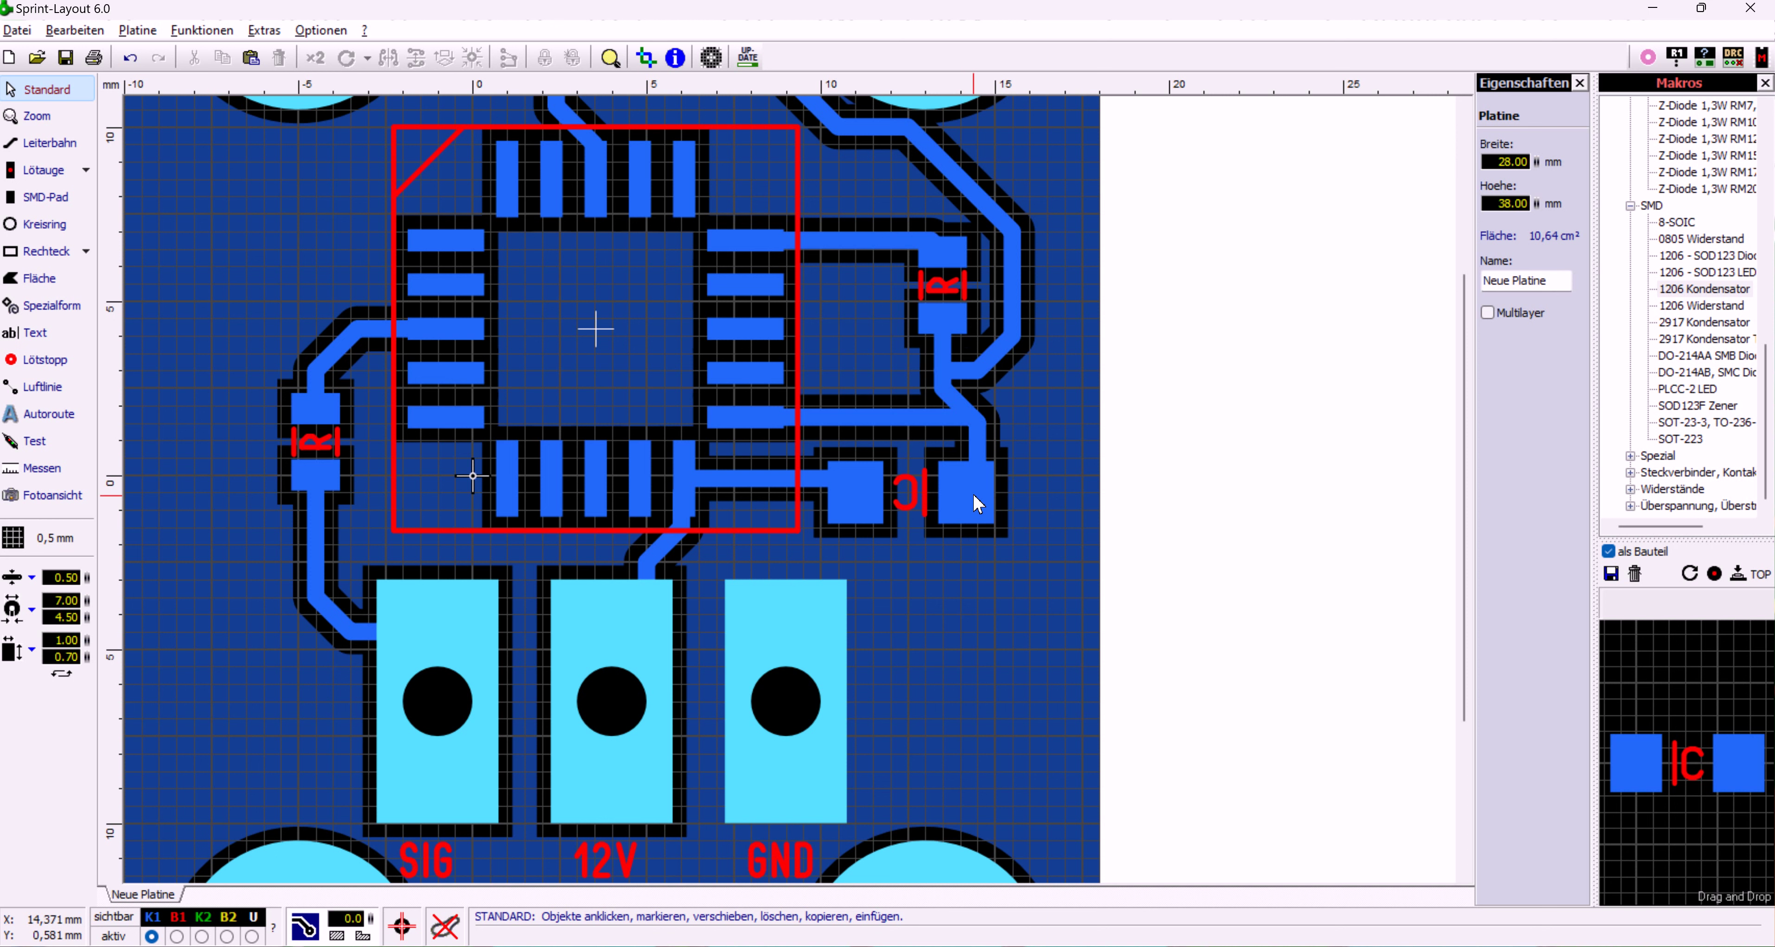
Make capacitor C's right SMD pad a thermal pad
left_click(966, 507)
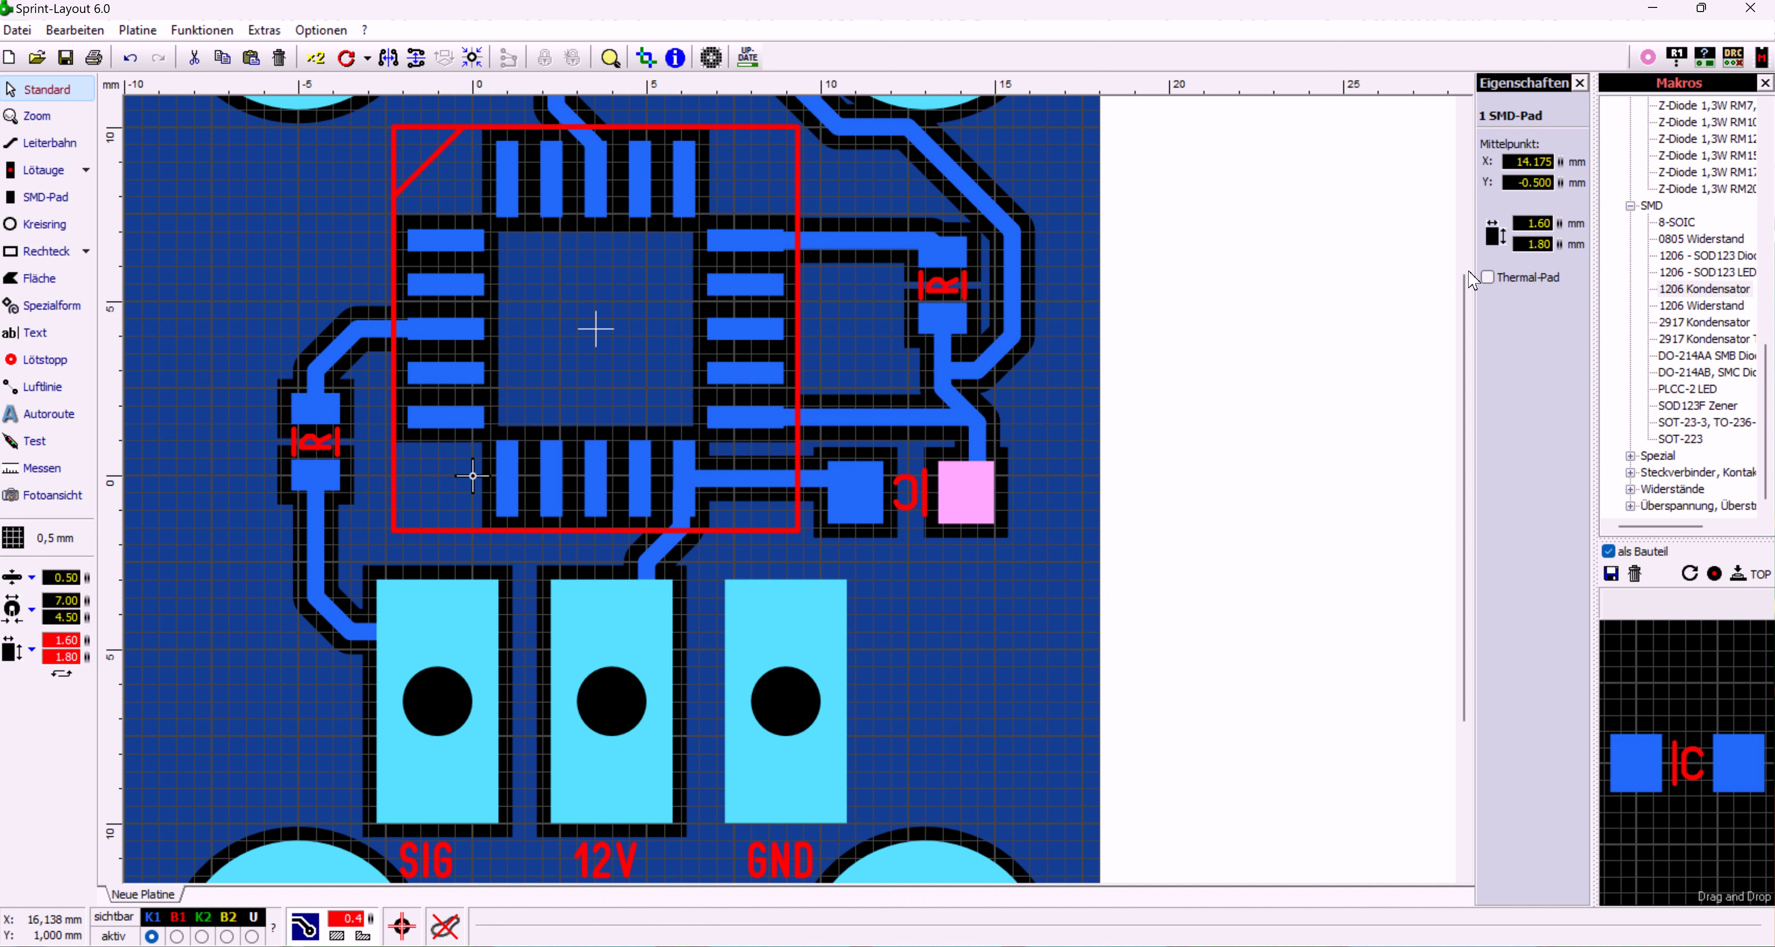
left_click(1489, 278)
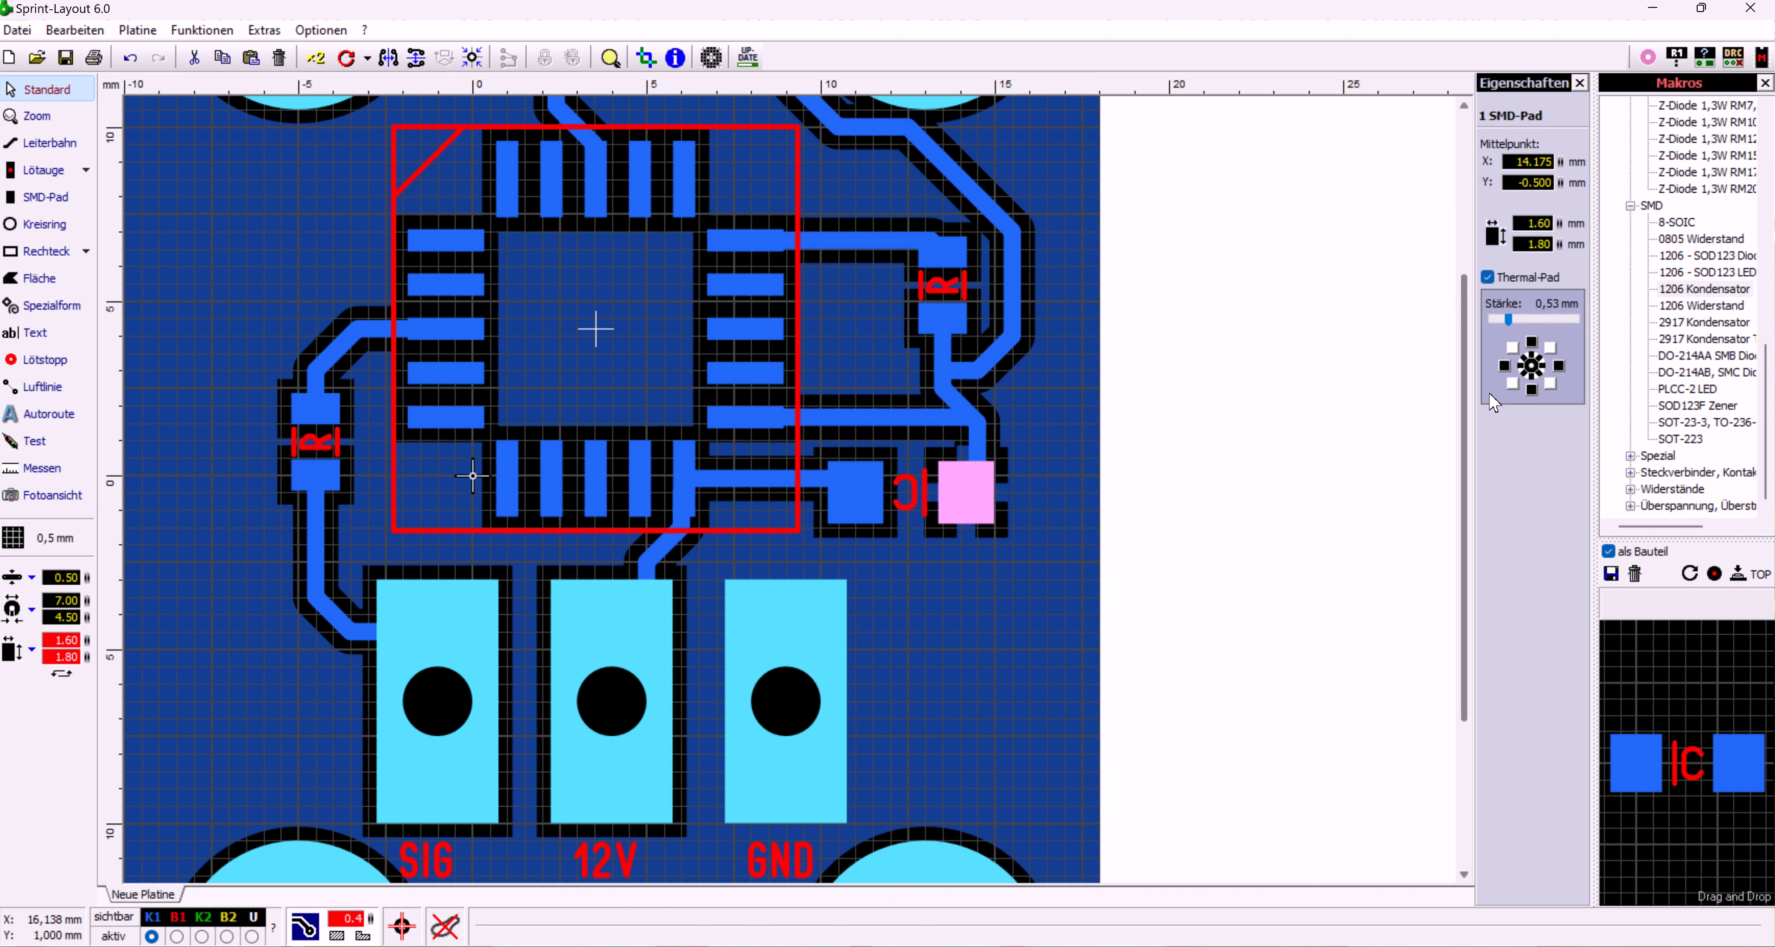
left_click(1004, 580)
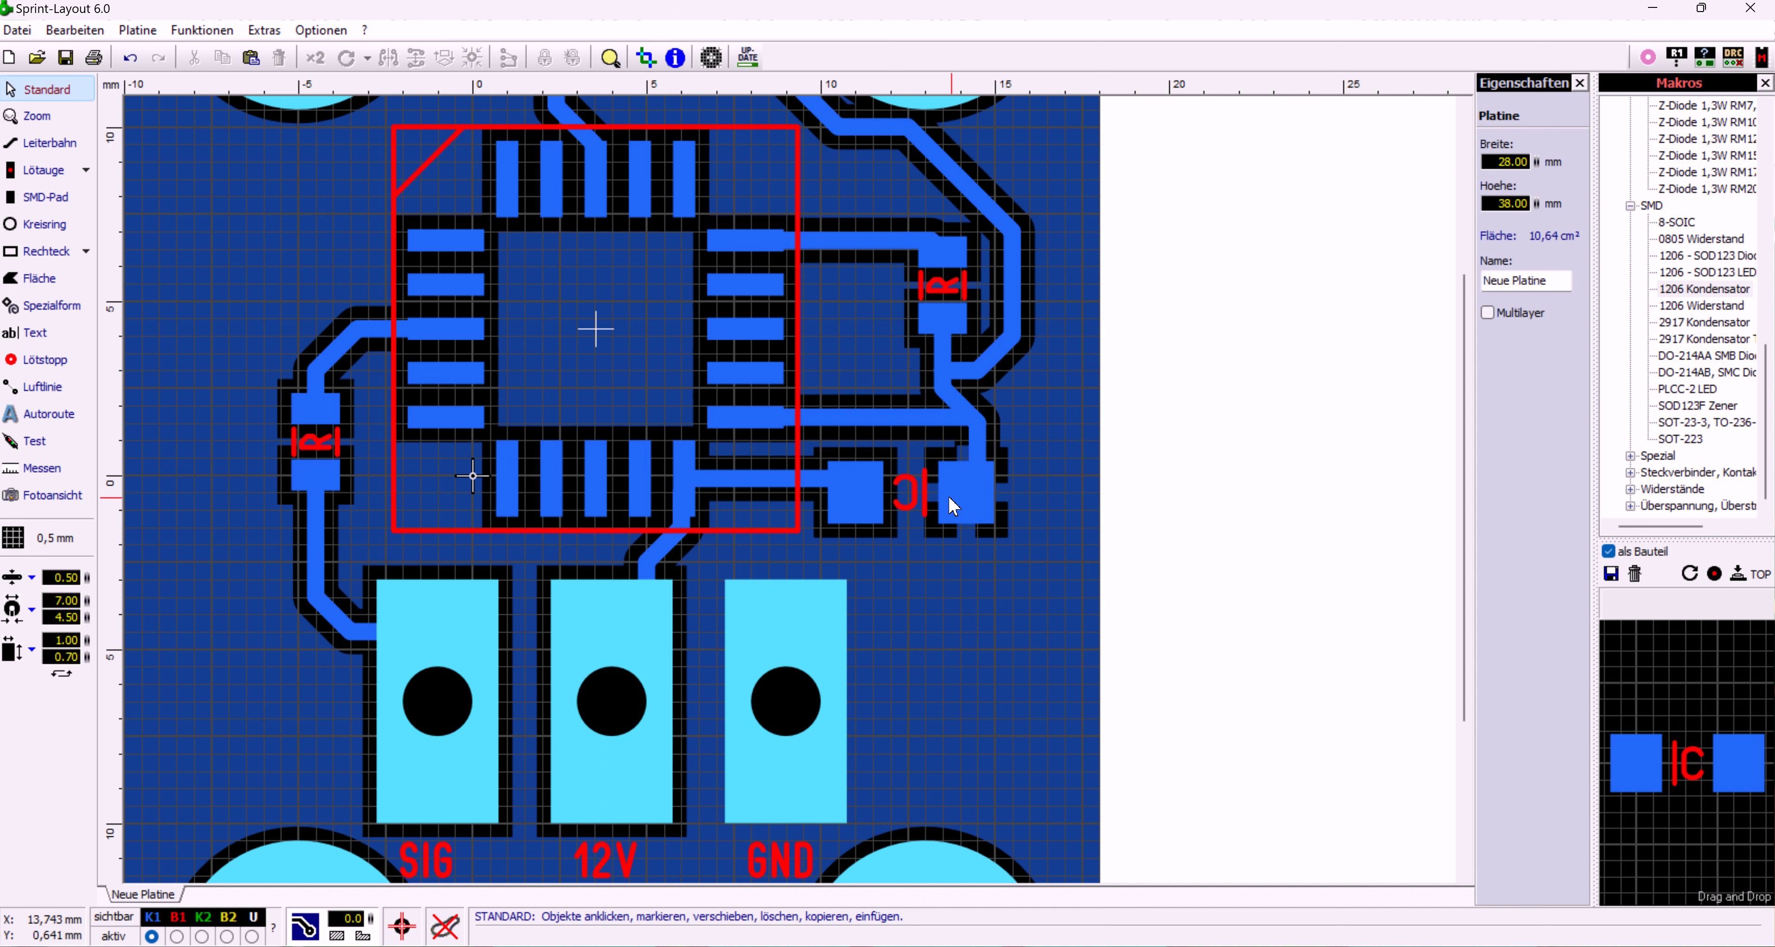
Set the line width of the IC's rectangular outline to 0.20 mm
left_click(760, 530)
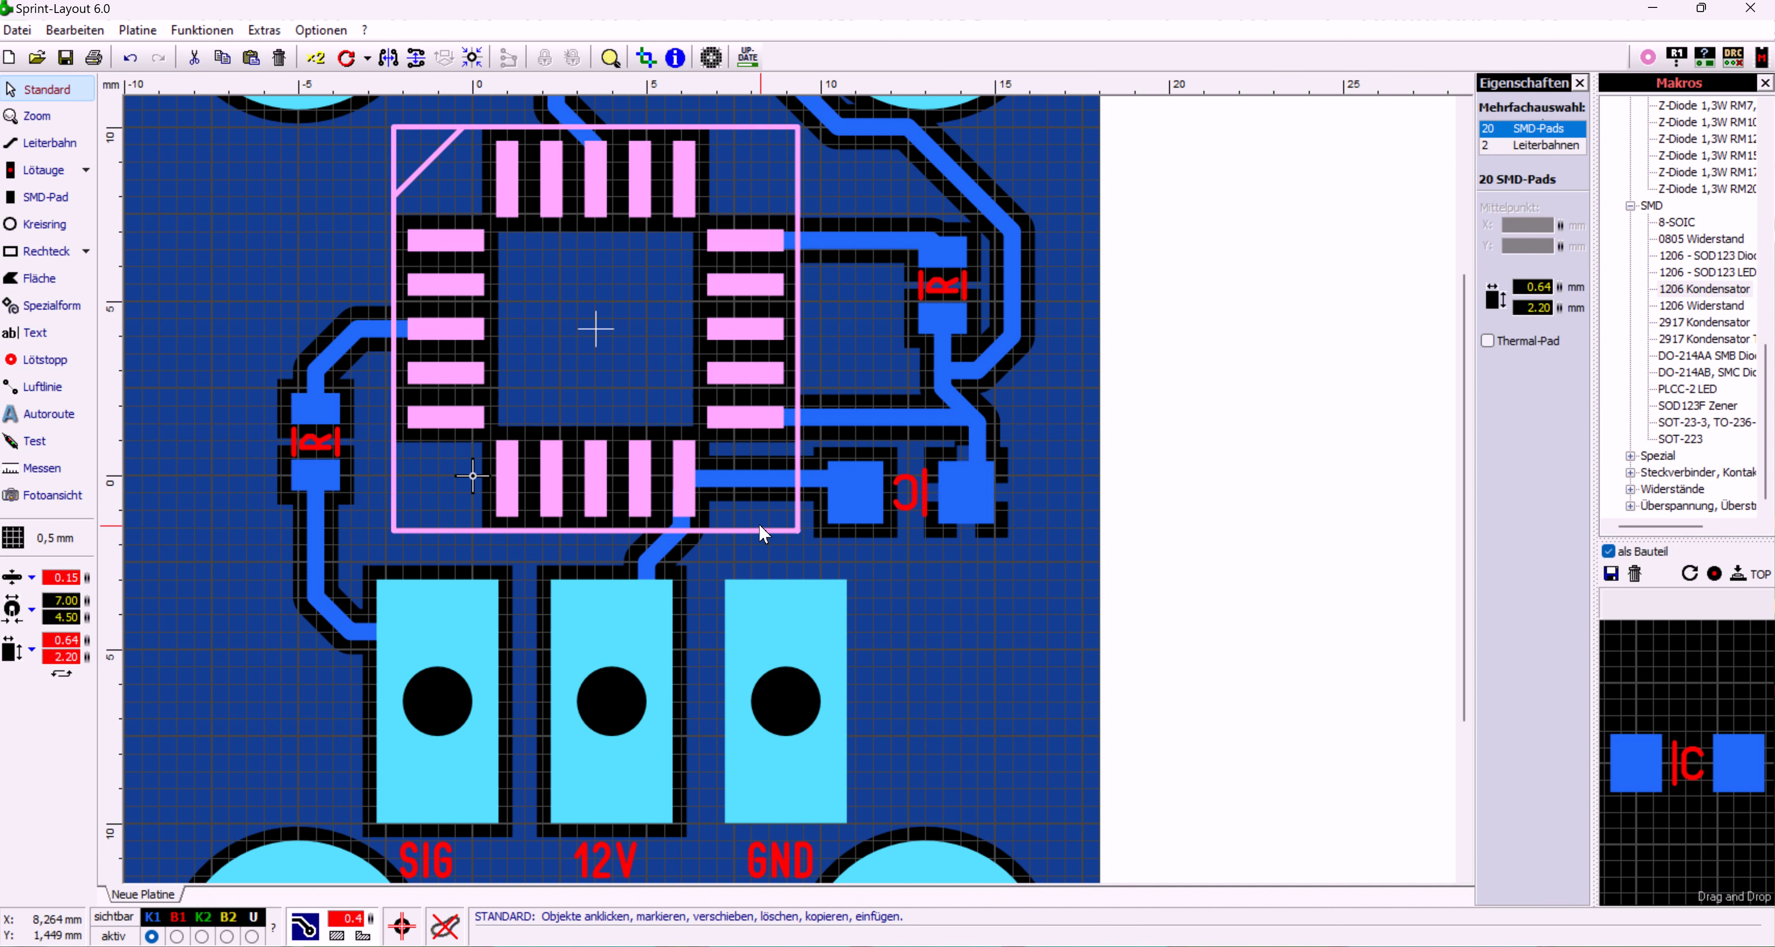
left_click(744, 536)
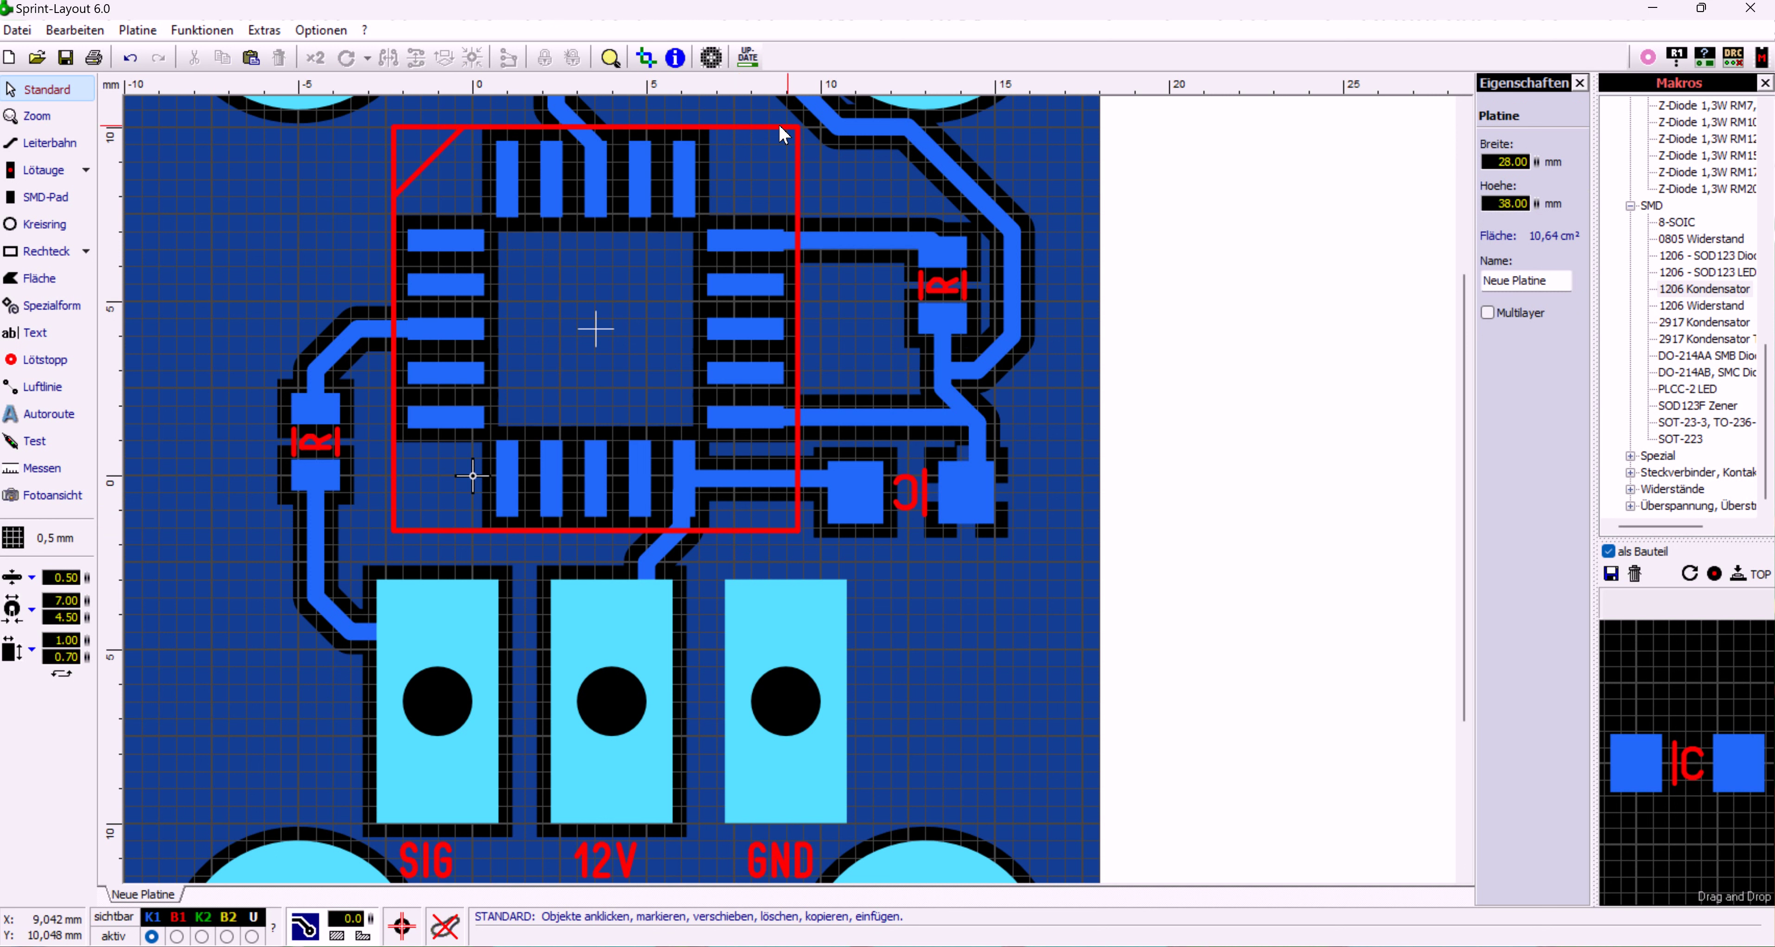
left_click(759, 528)
left_click(753, 544)
left_click(750, 532)
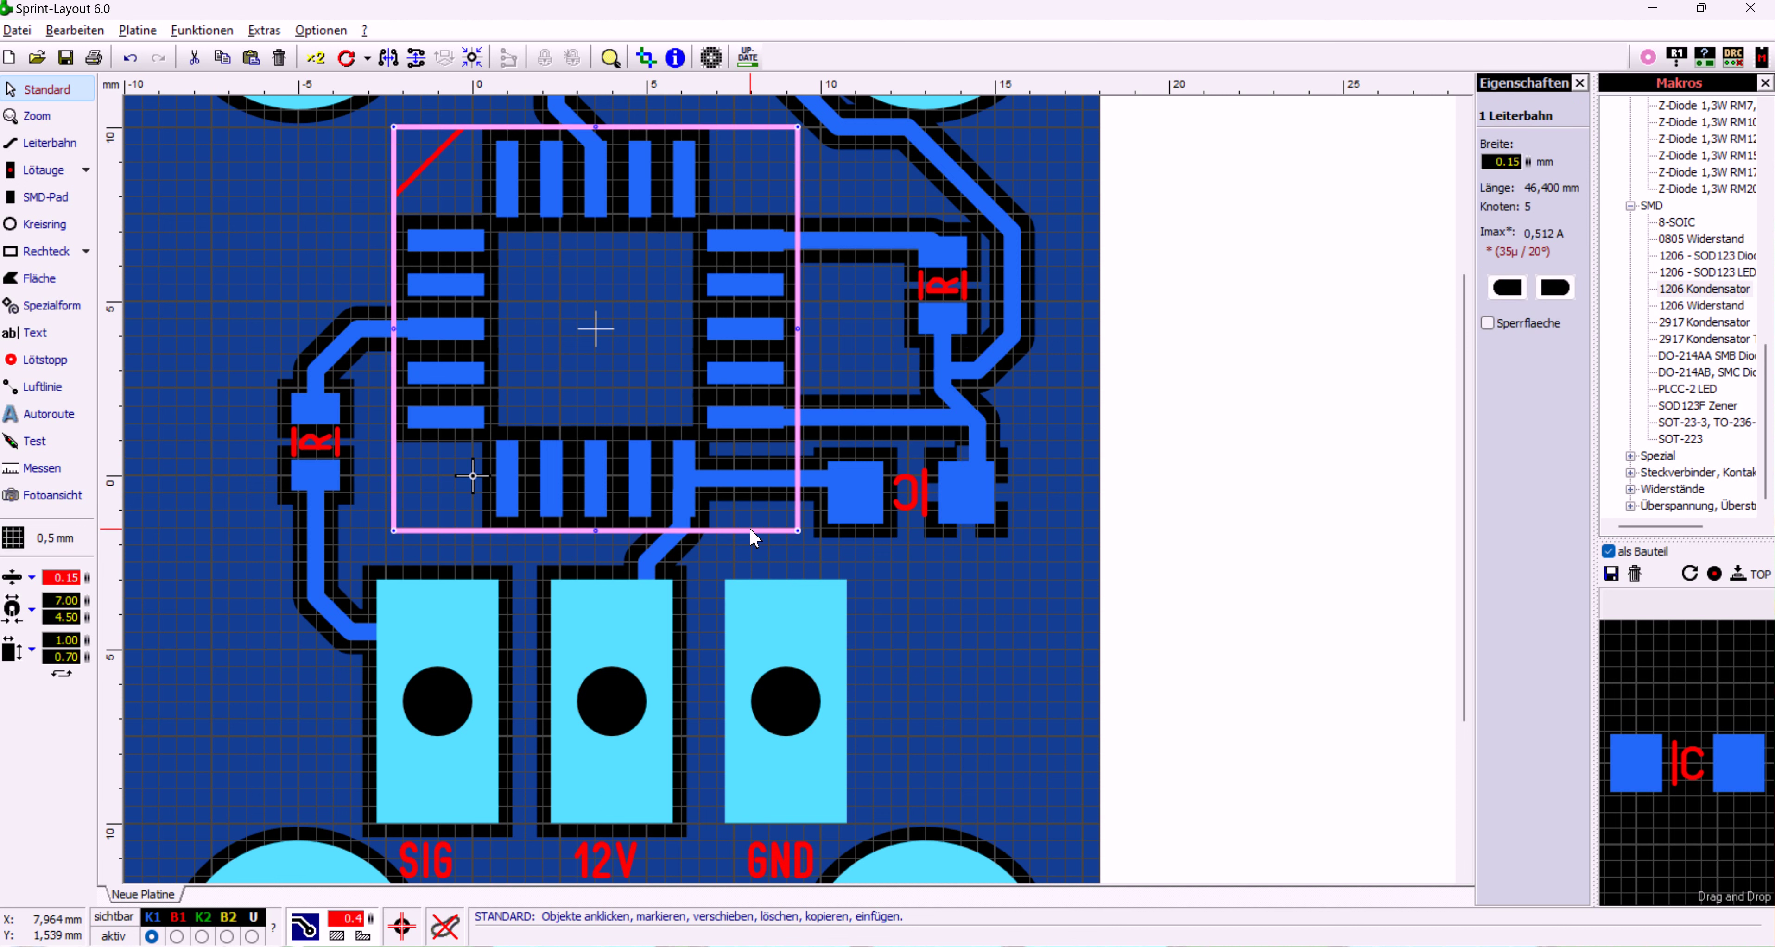
mouse_move(1528, 160)
left_mouse_down()
mouse_move(1527, 142)
mouse_move(1546, 178)
left_mouse_up()
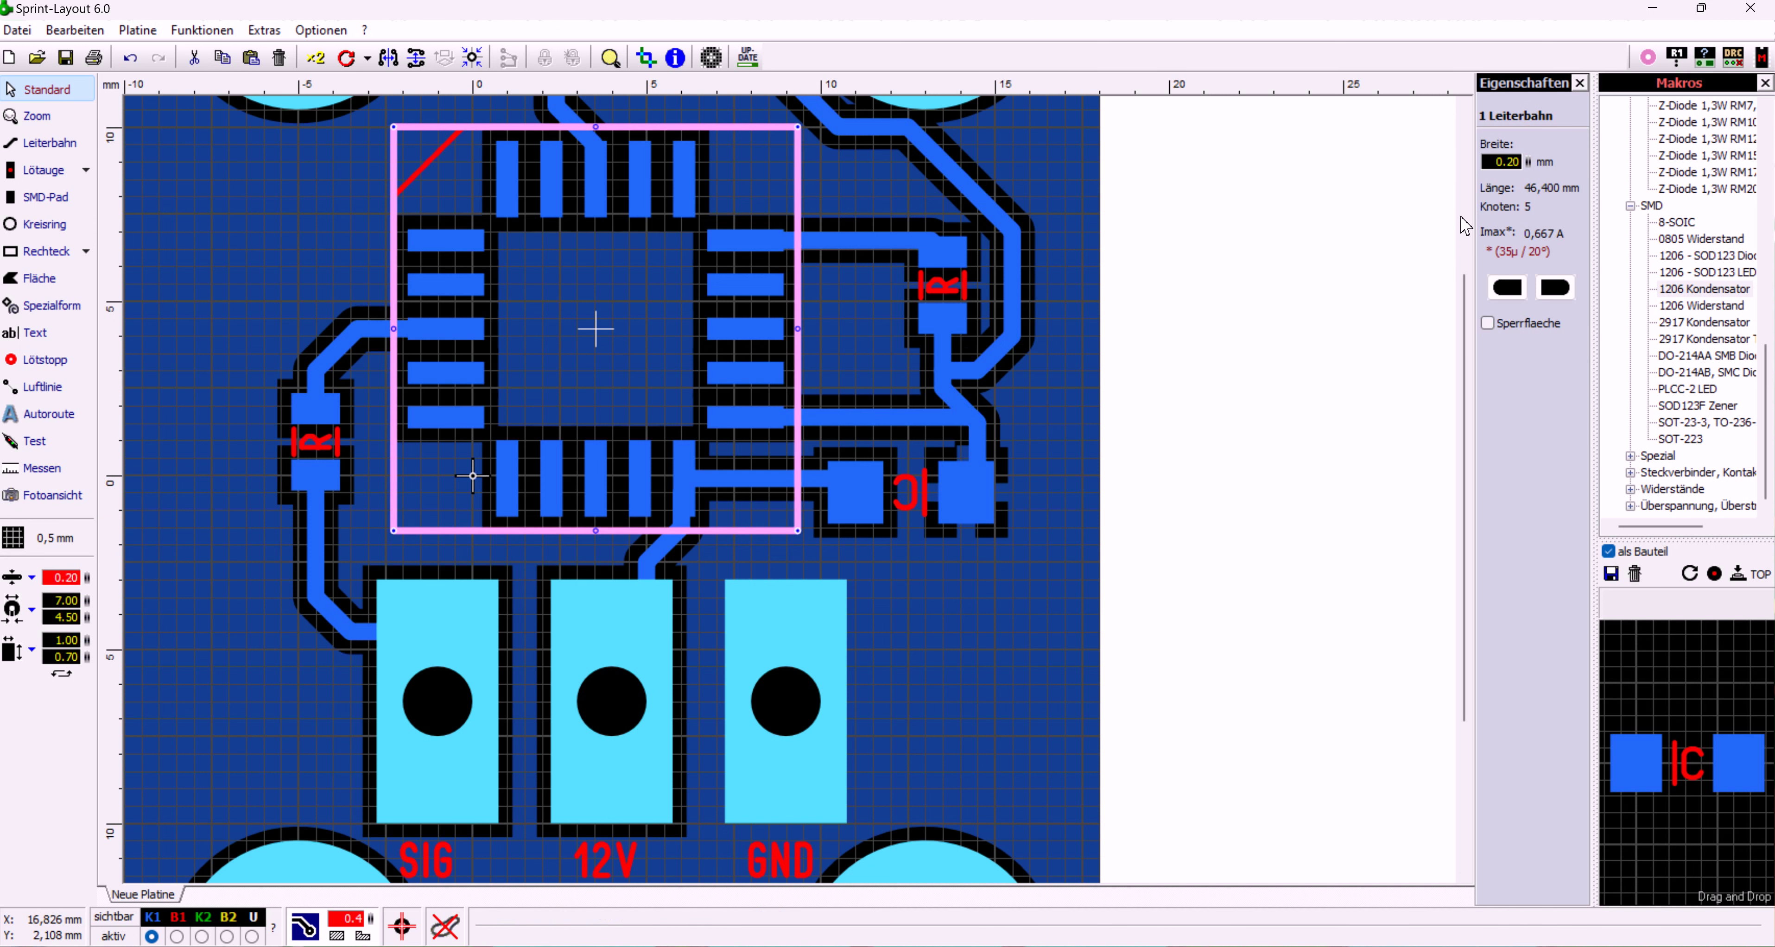
left_click(1003, 619)
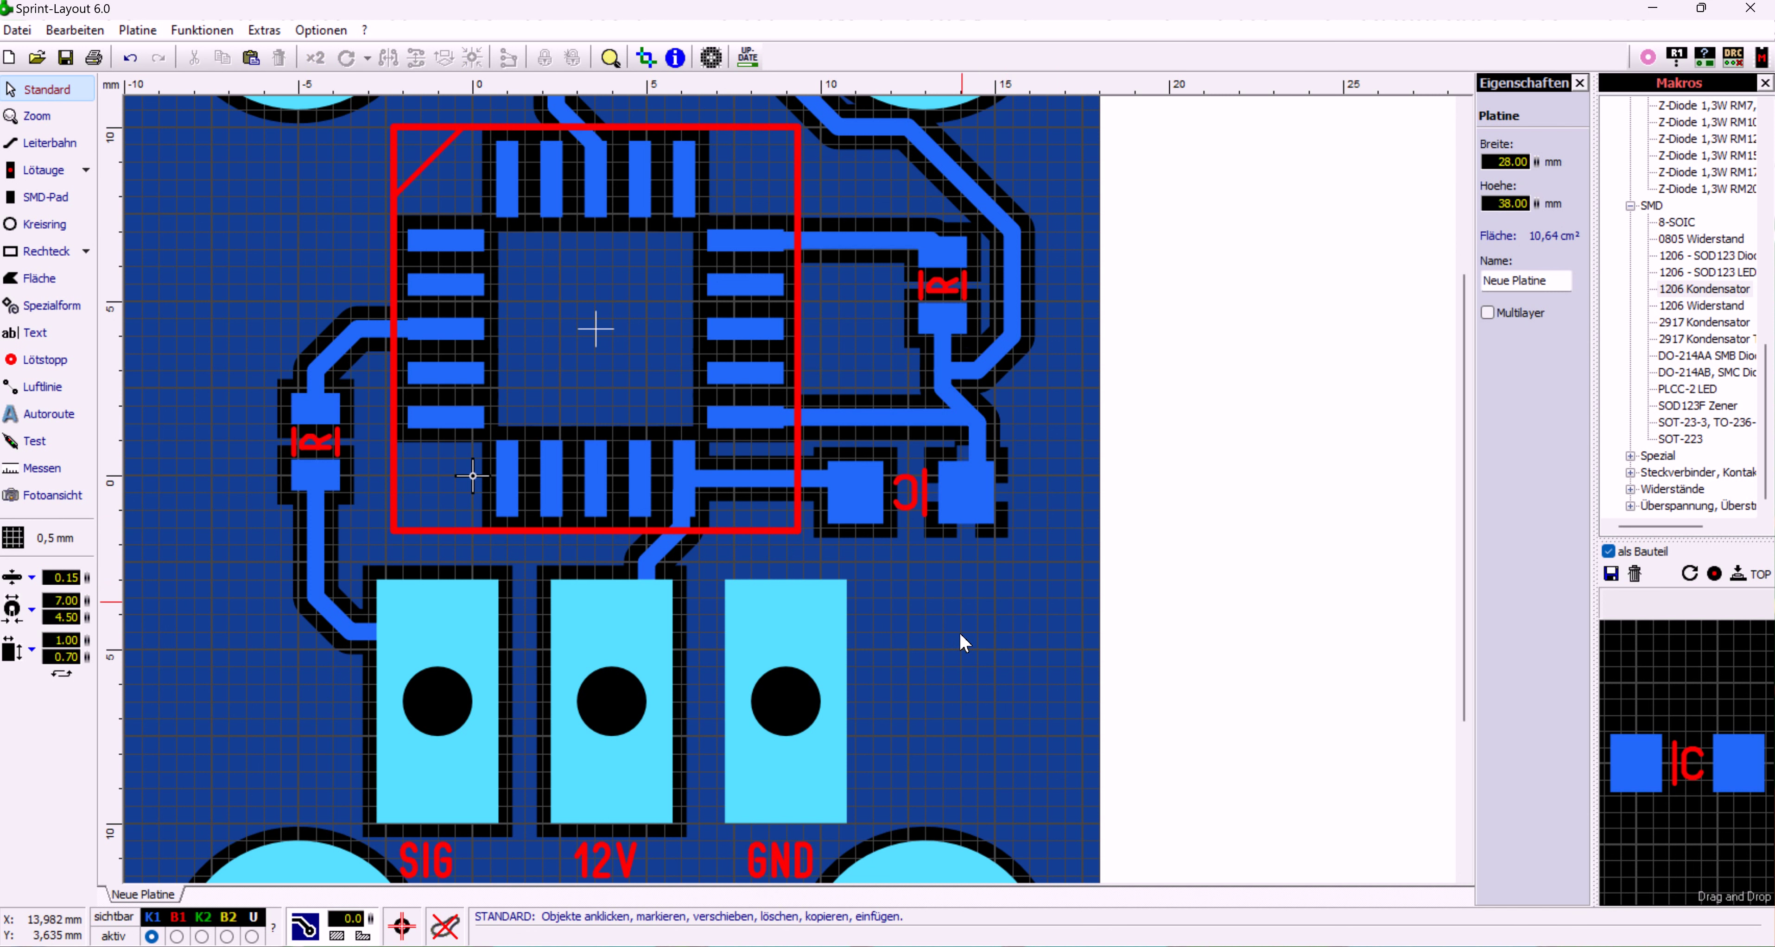
Delete the horizontal trace between the IC's lowest right-side pad and the vertical trace above capacitor C
left_click(689, 520)
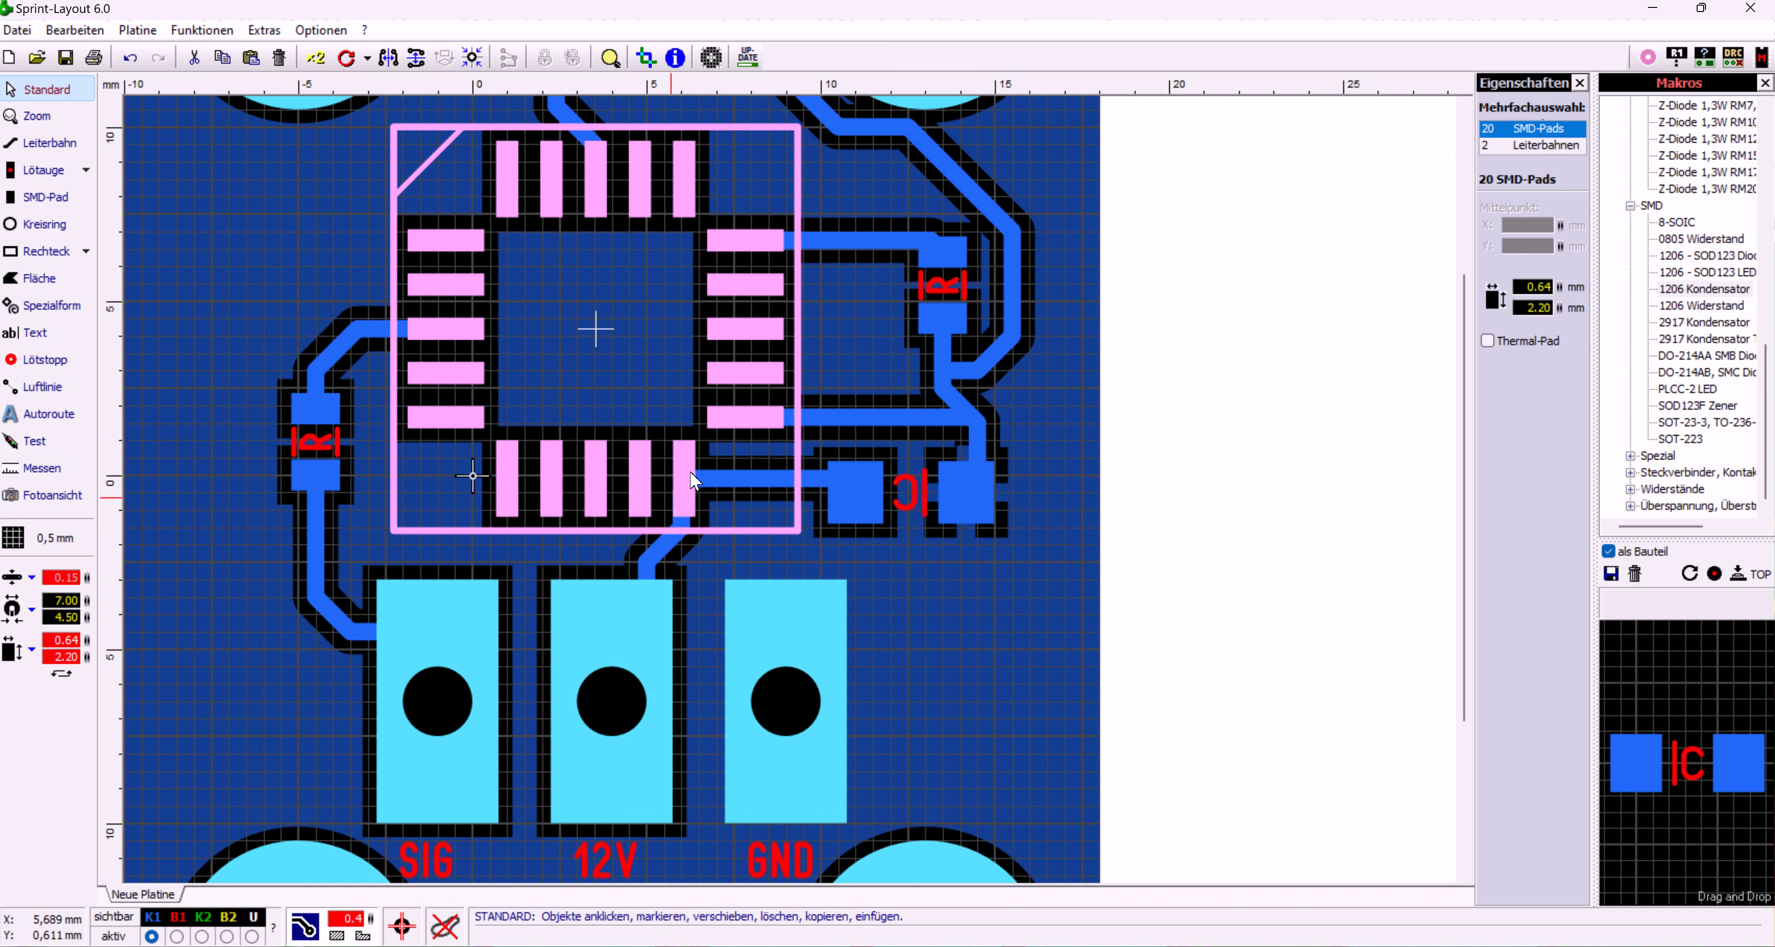
left_click(911, 594)
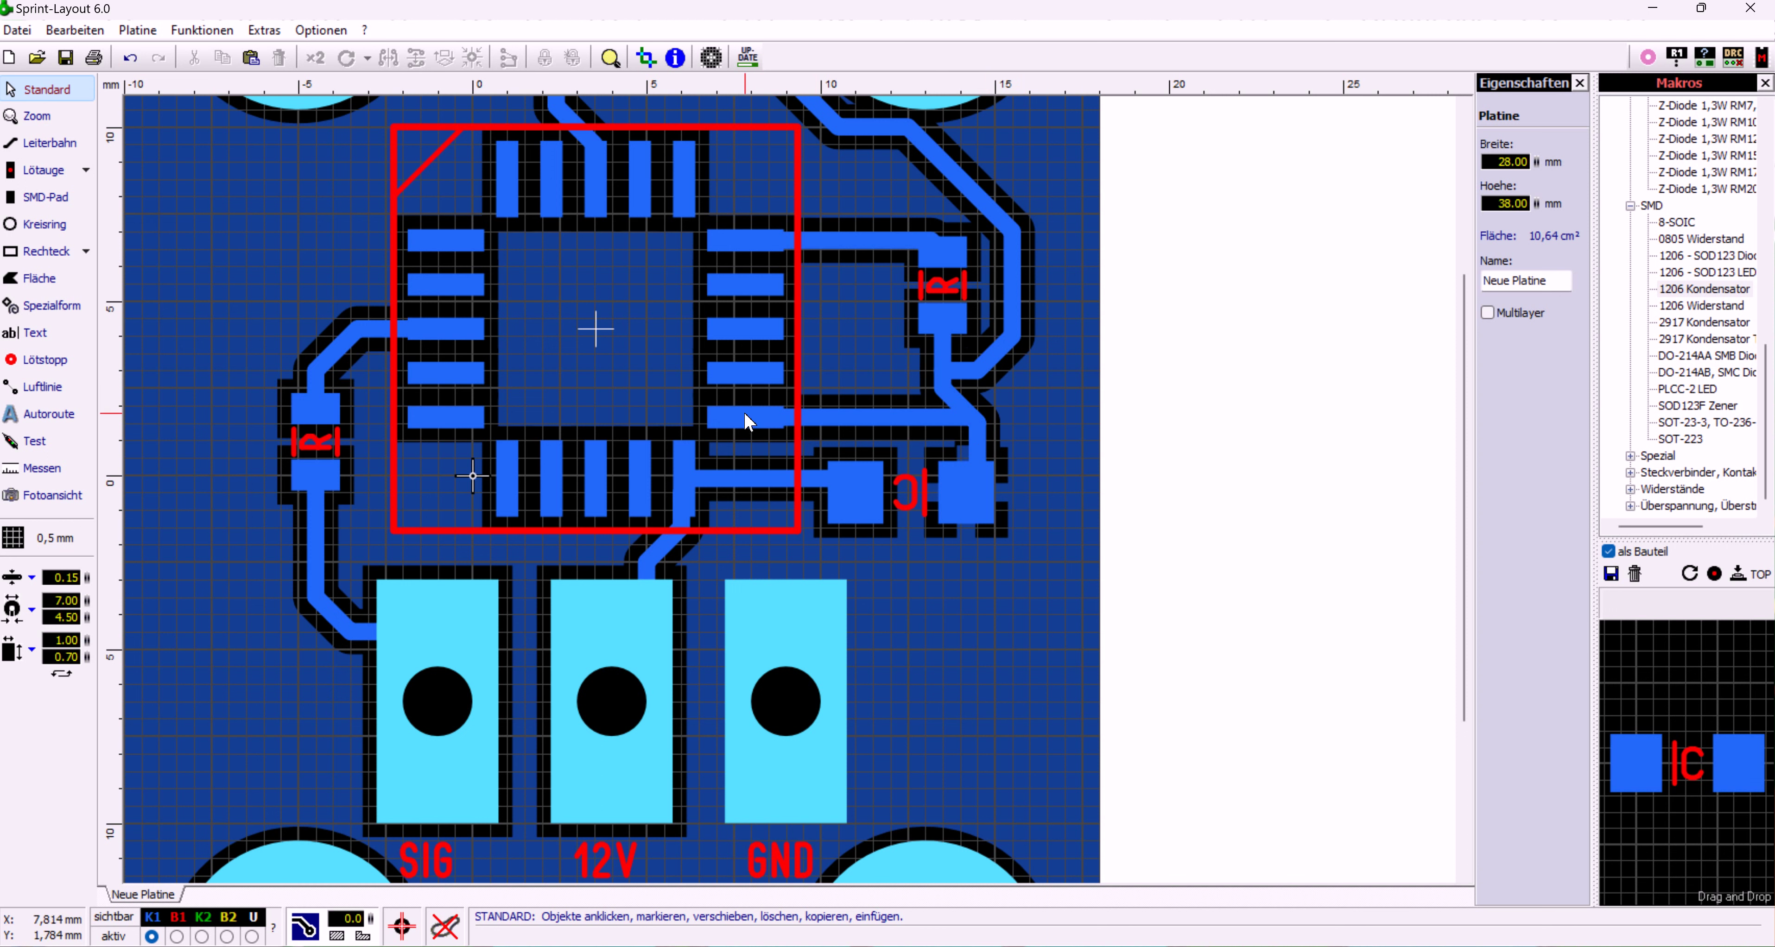
left_click(913, 417)
key("Delete")
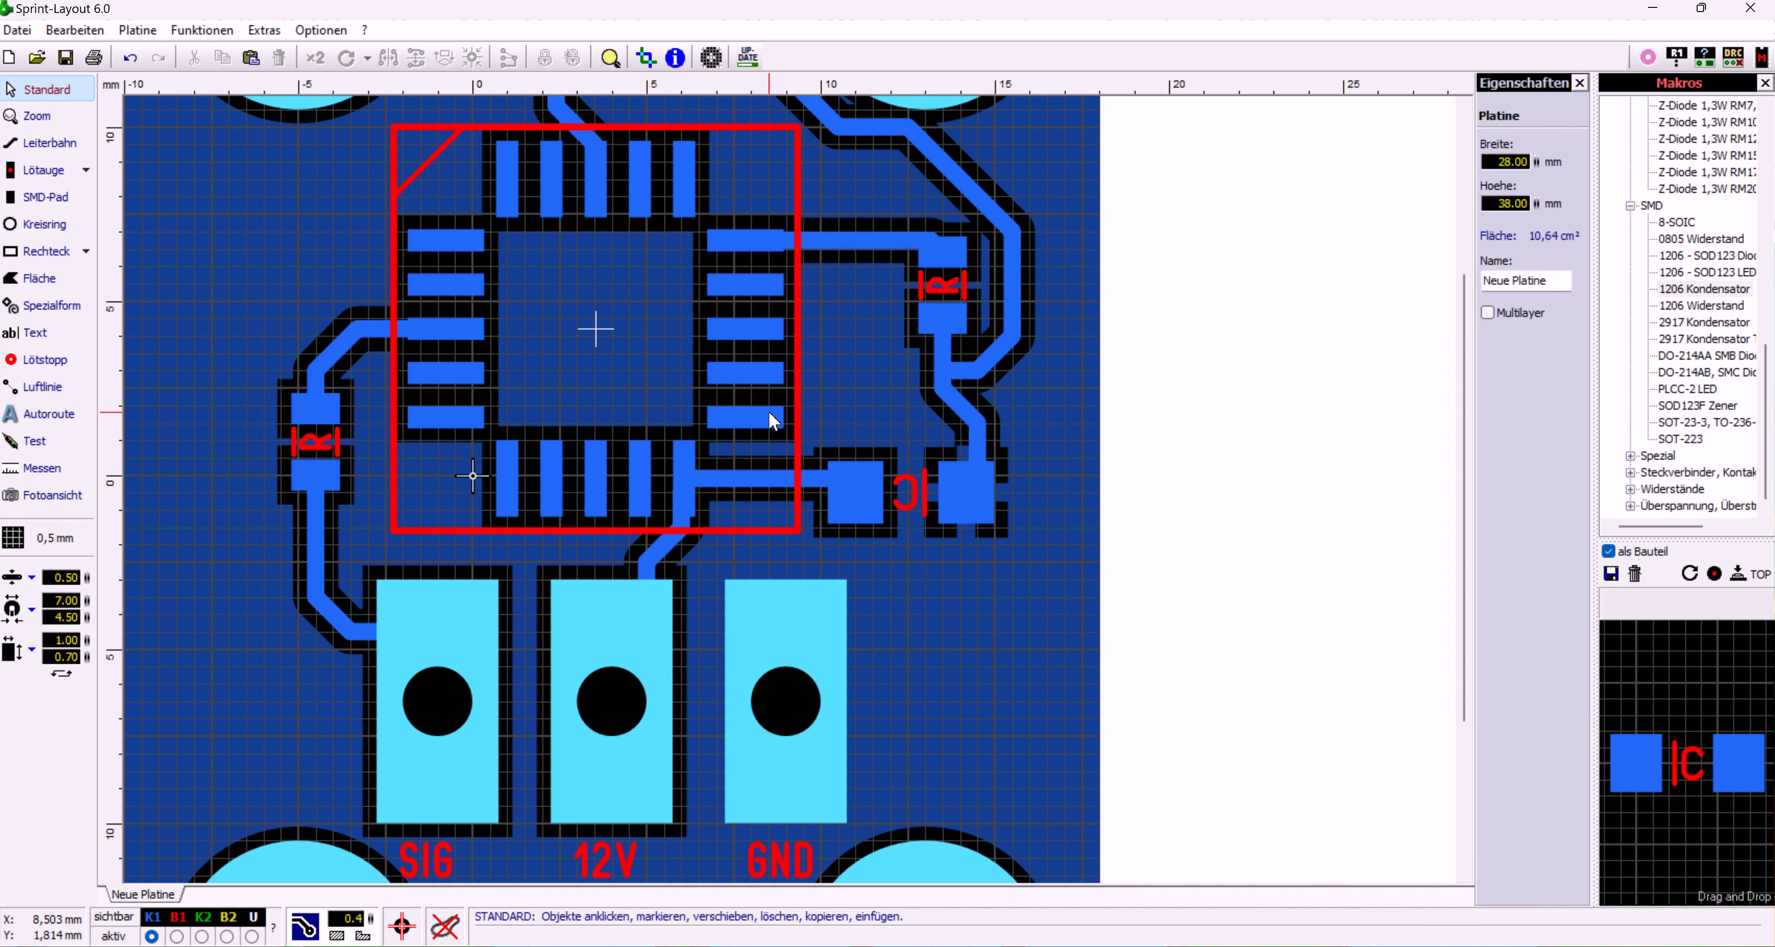
Make the IC's lowest right-side SMD pad a thermal pad and remove its upward connection to the ground plane
scroll(772, 417, "up", 2)
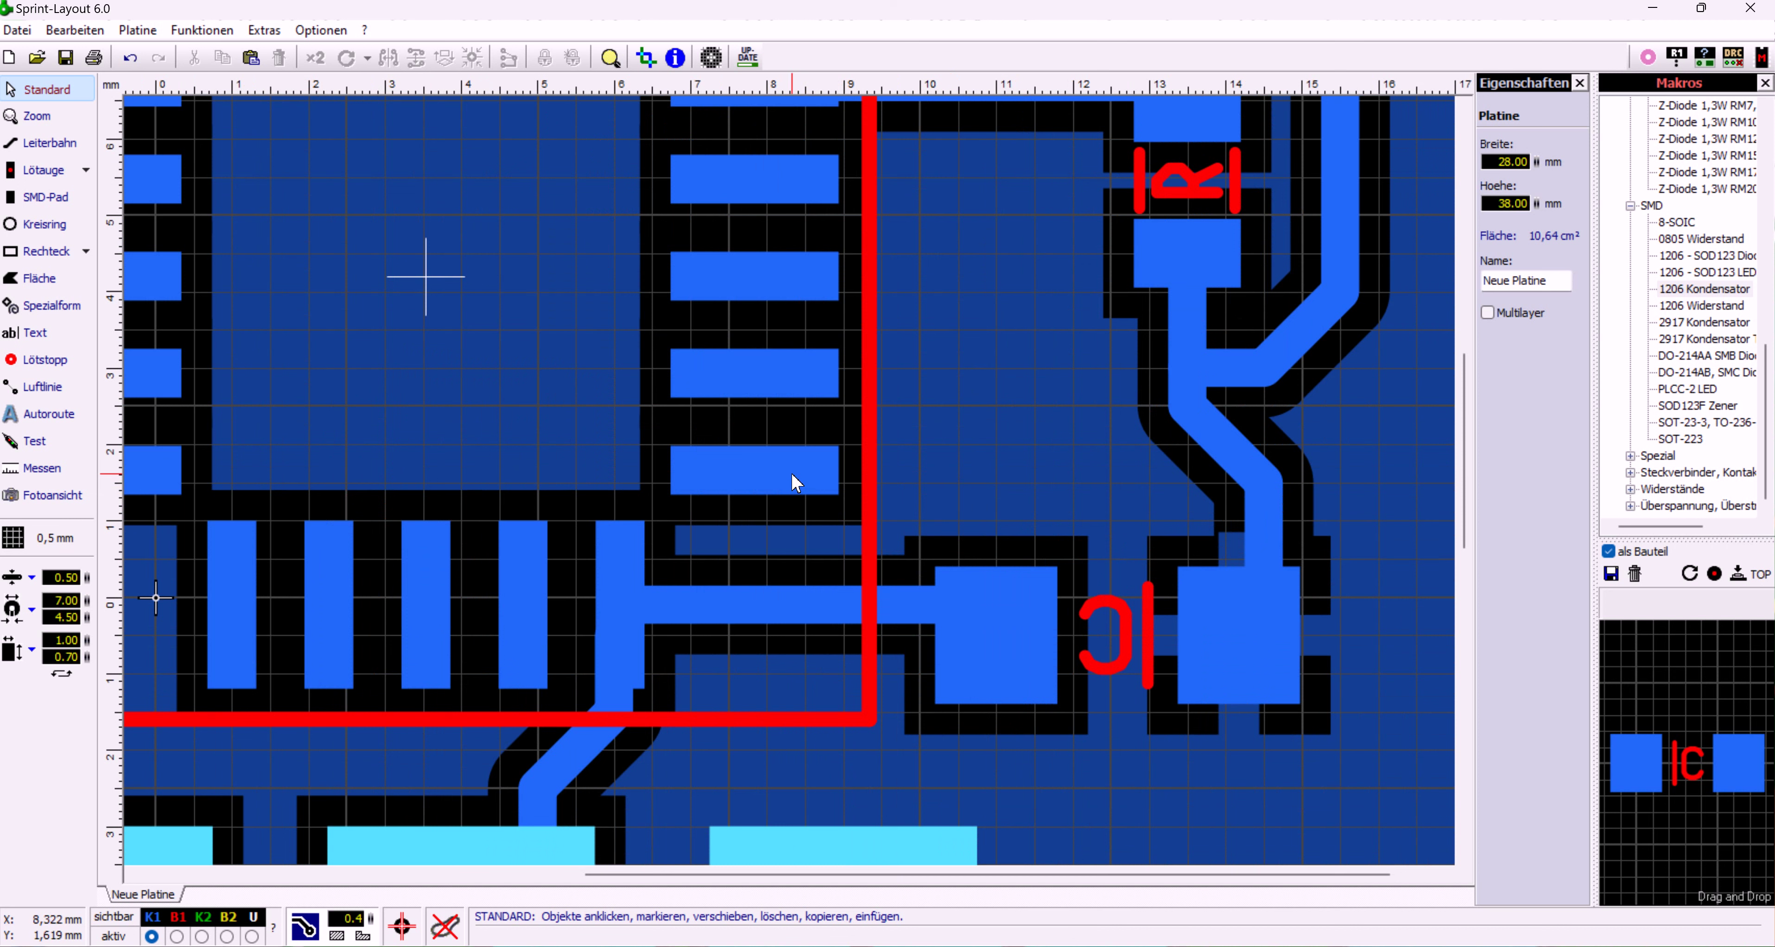
left_click(789, 471)
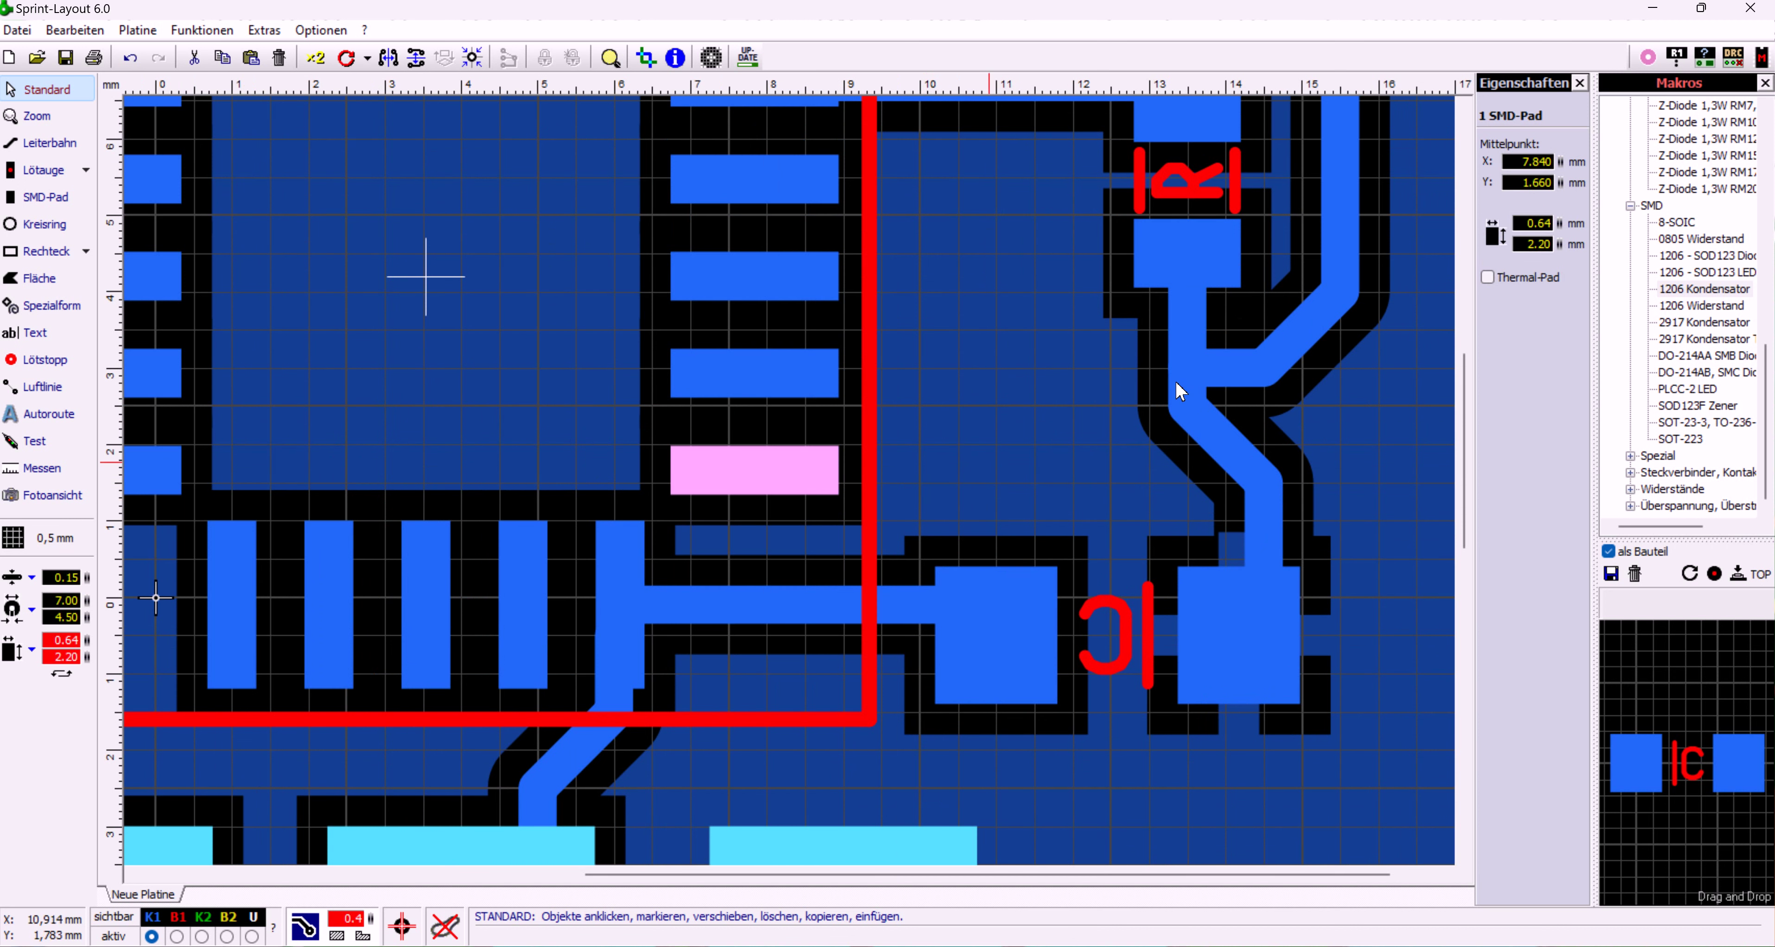
left_click(1487, 277)
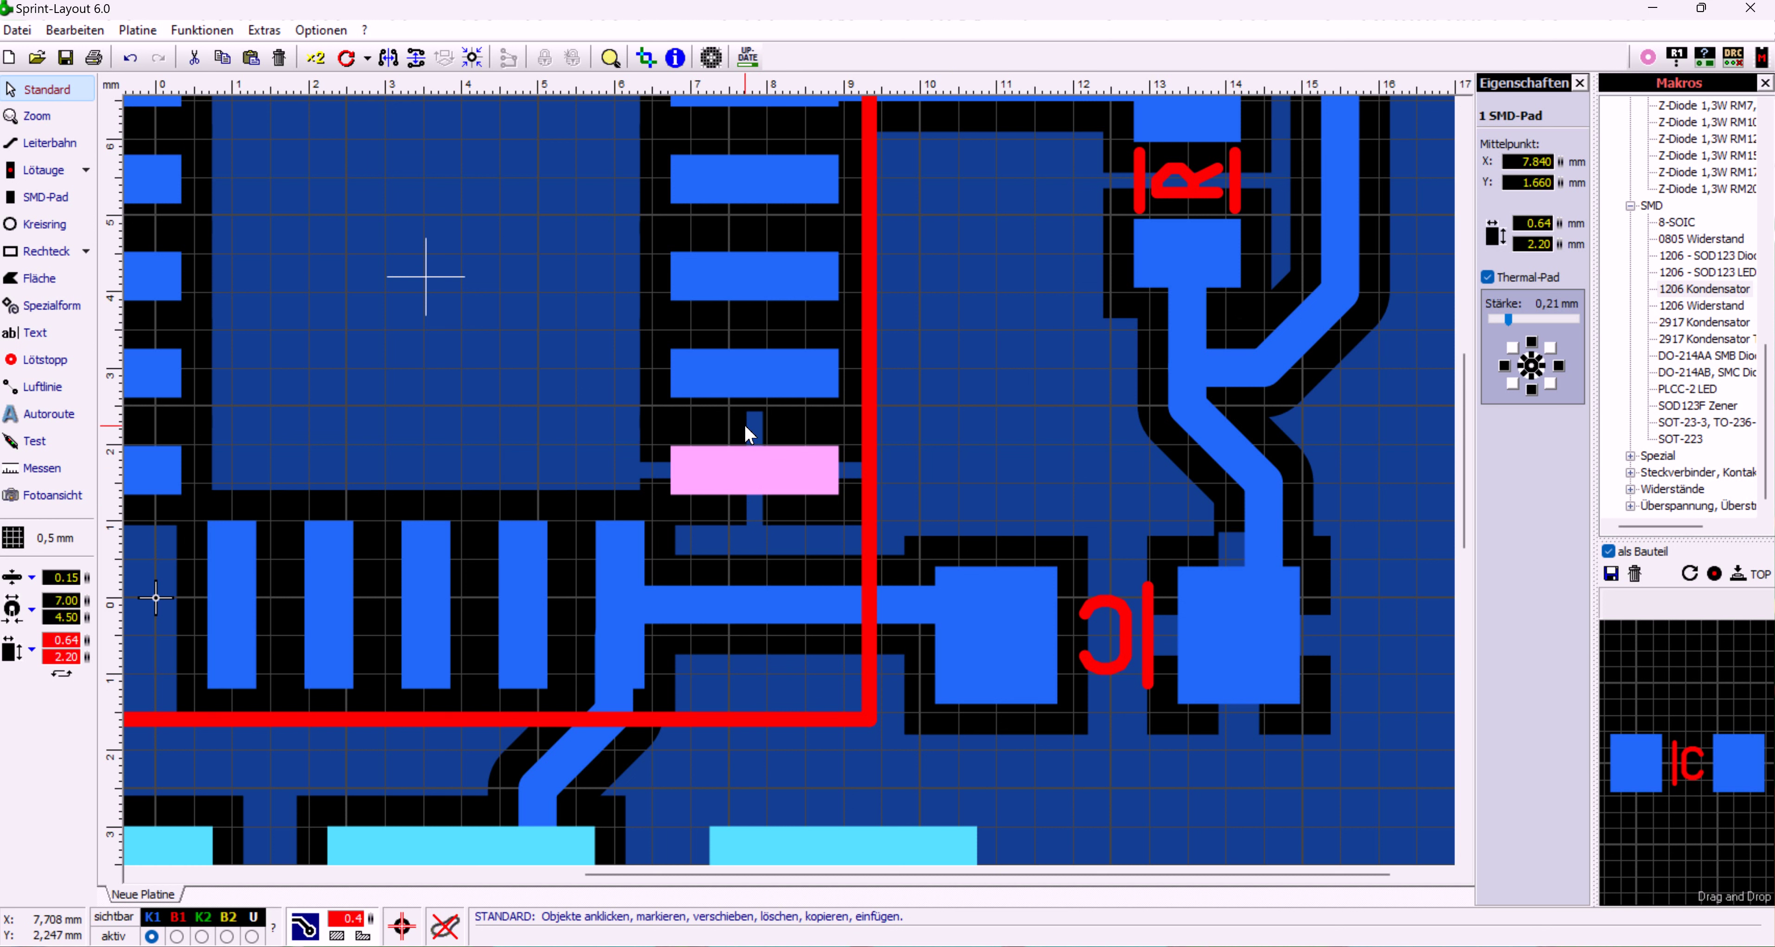
left_click(1532, 346)
Set the ground-plane clearance of the whole IC footprint to 0.3 mm
scroll(628, 461, "down", 3)
left_click(638, 452)
left_click(734, 440)
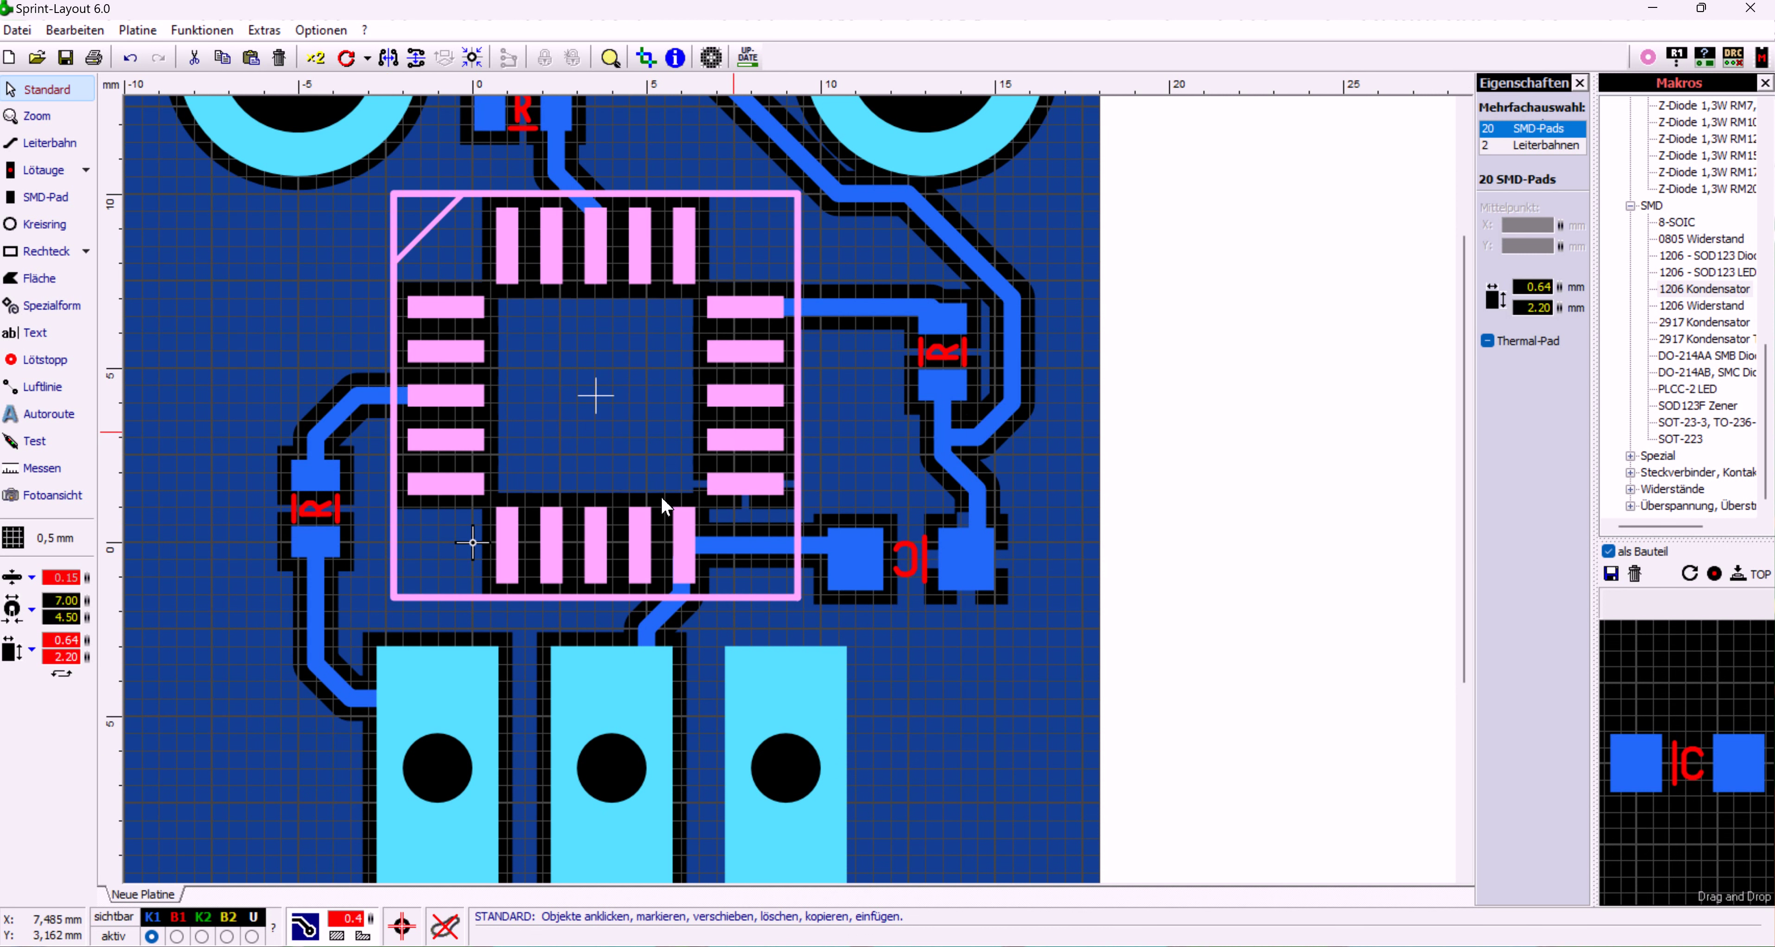
left_click_drag(385, 925, 374, 937)
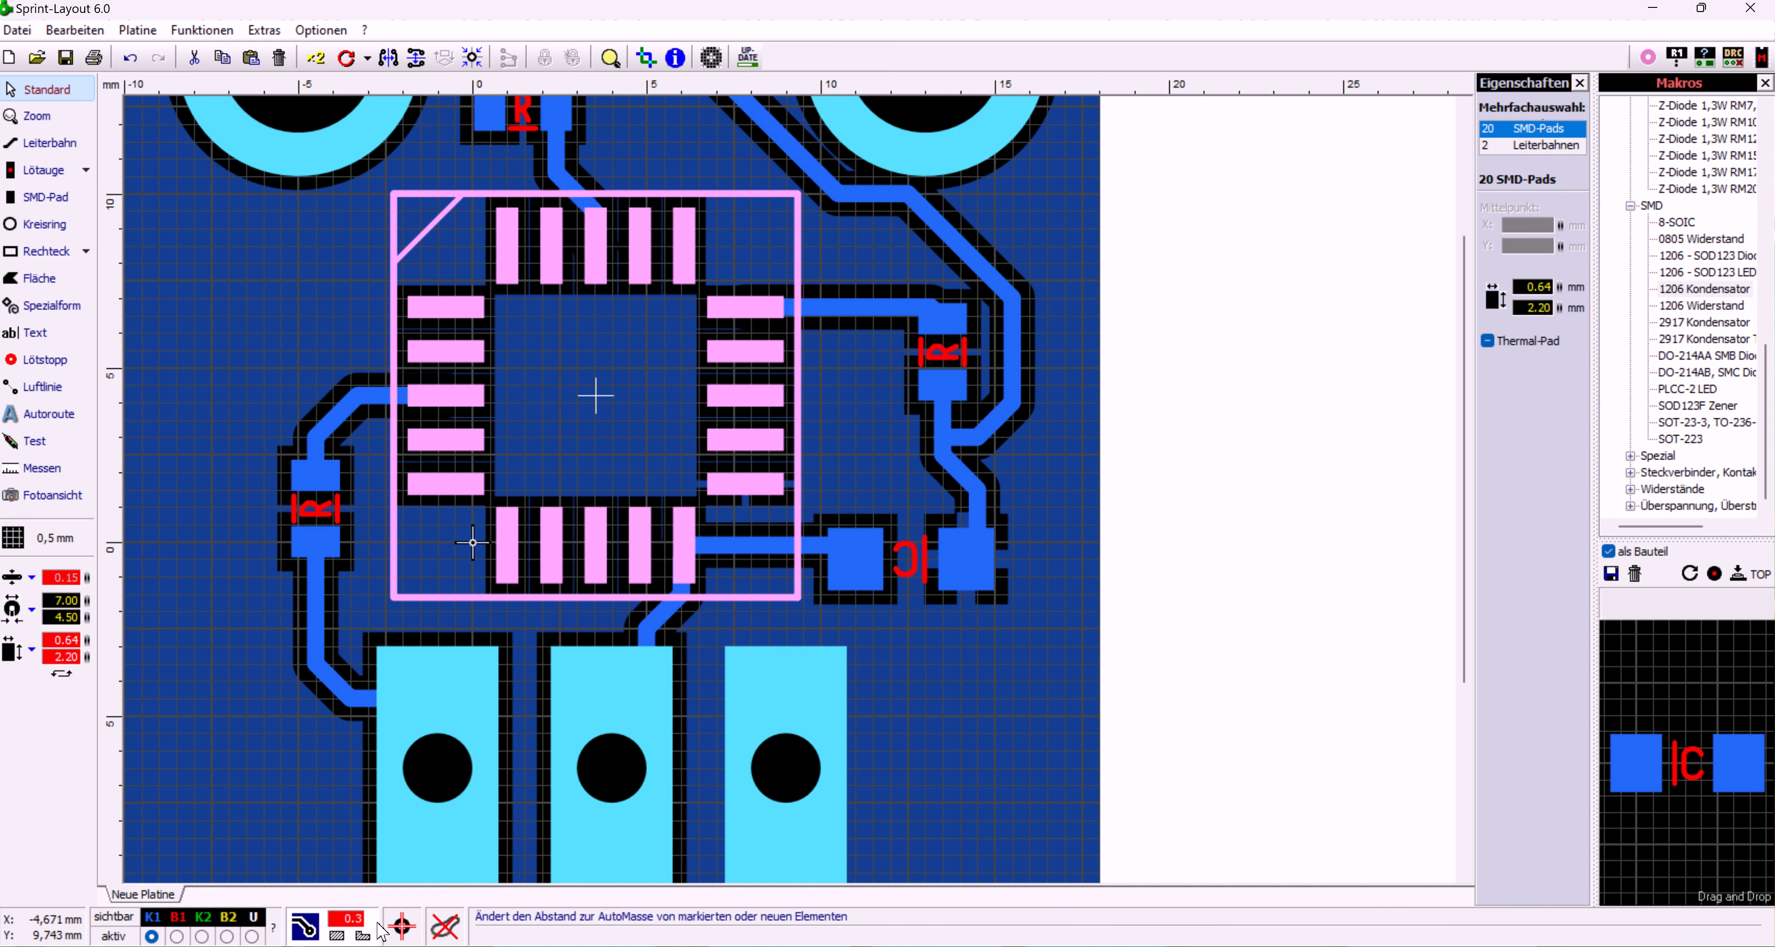
left_click(968, 672)
Examine the thin ground-plane strips between the IC's pads, especially beside the lowest right-side thermal pad
scroll(789, 478, "up", 2)
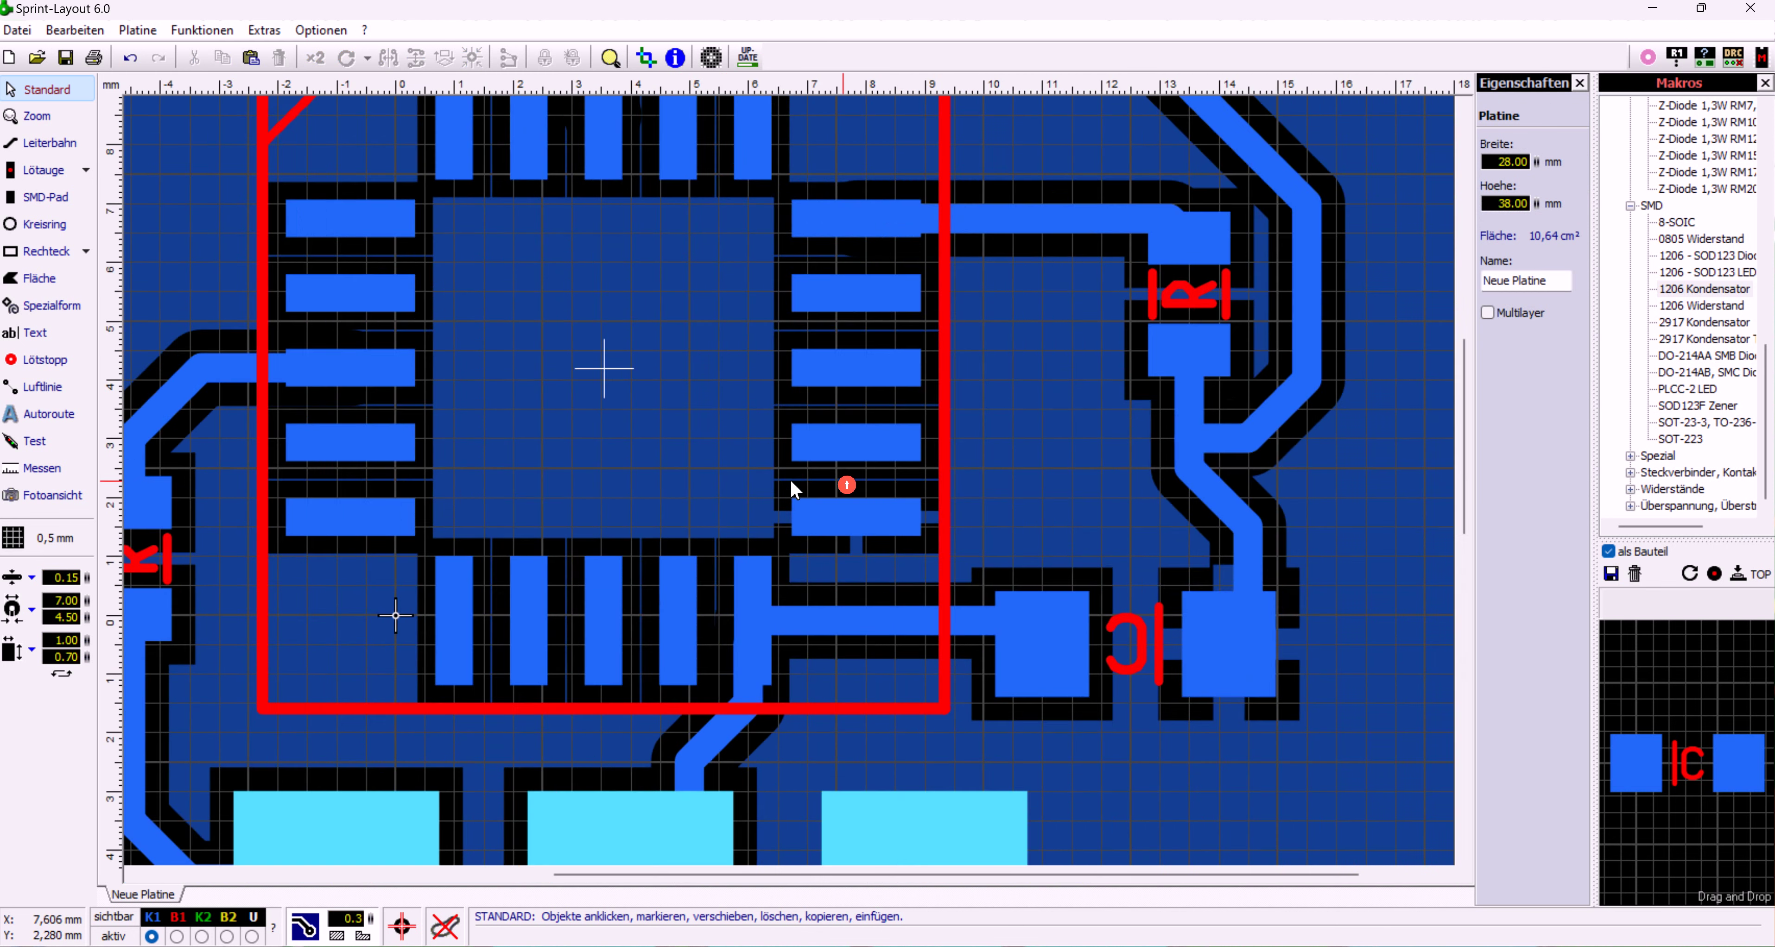
scroll(791, 483, "up", 1)
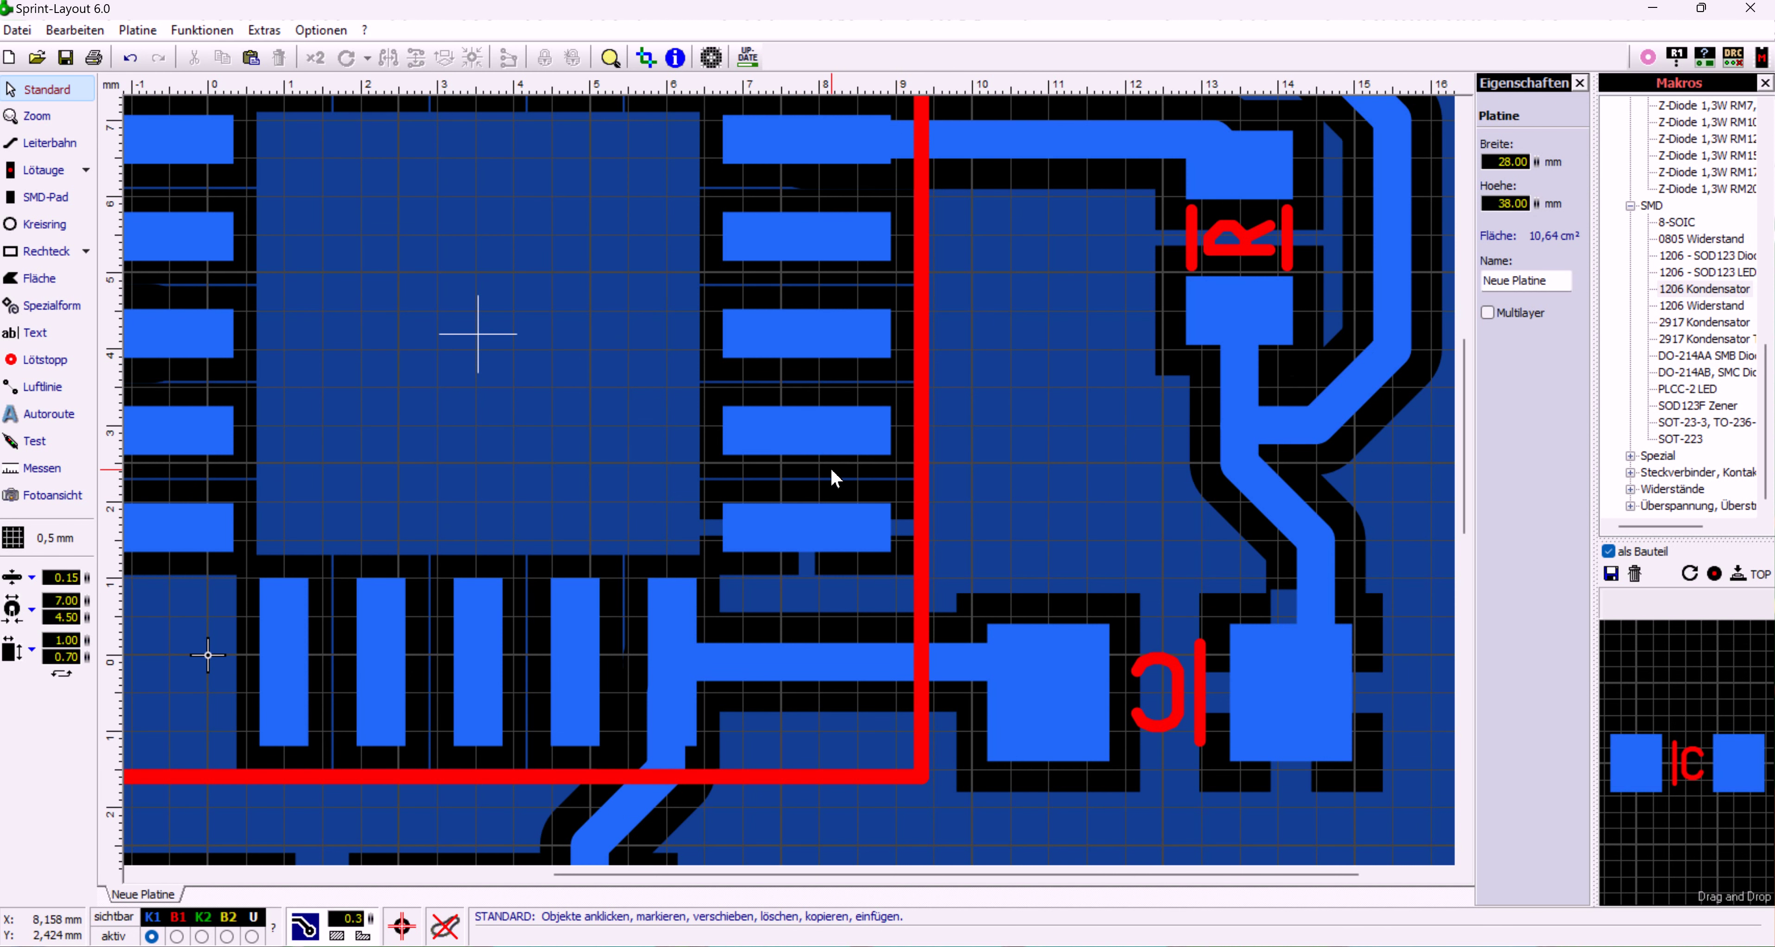
scroll(790, 481, "up", 6)
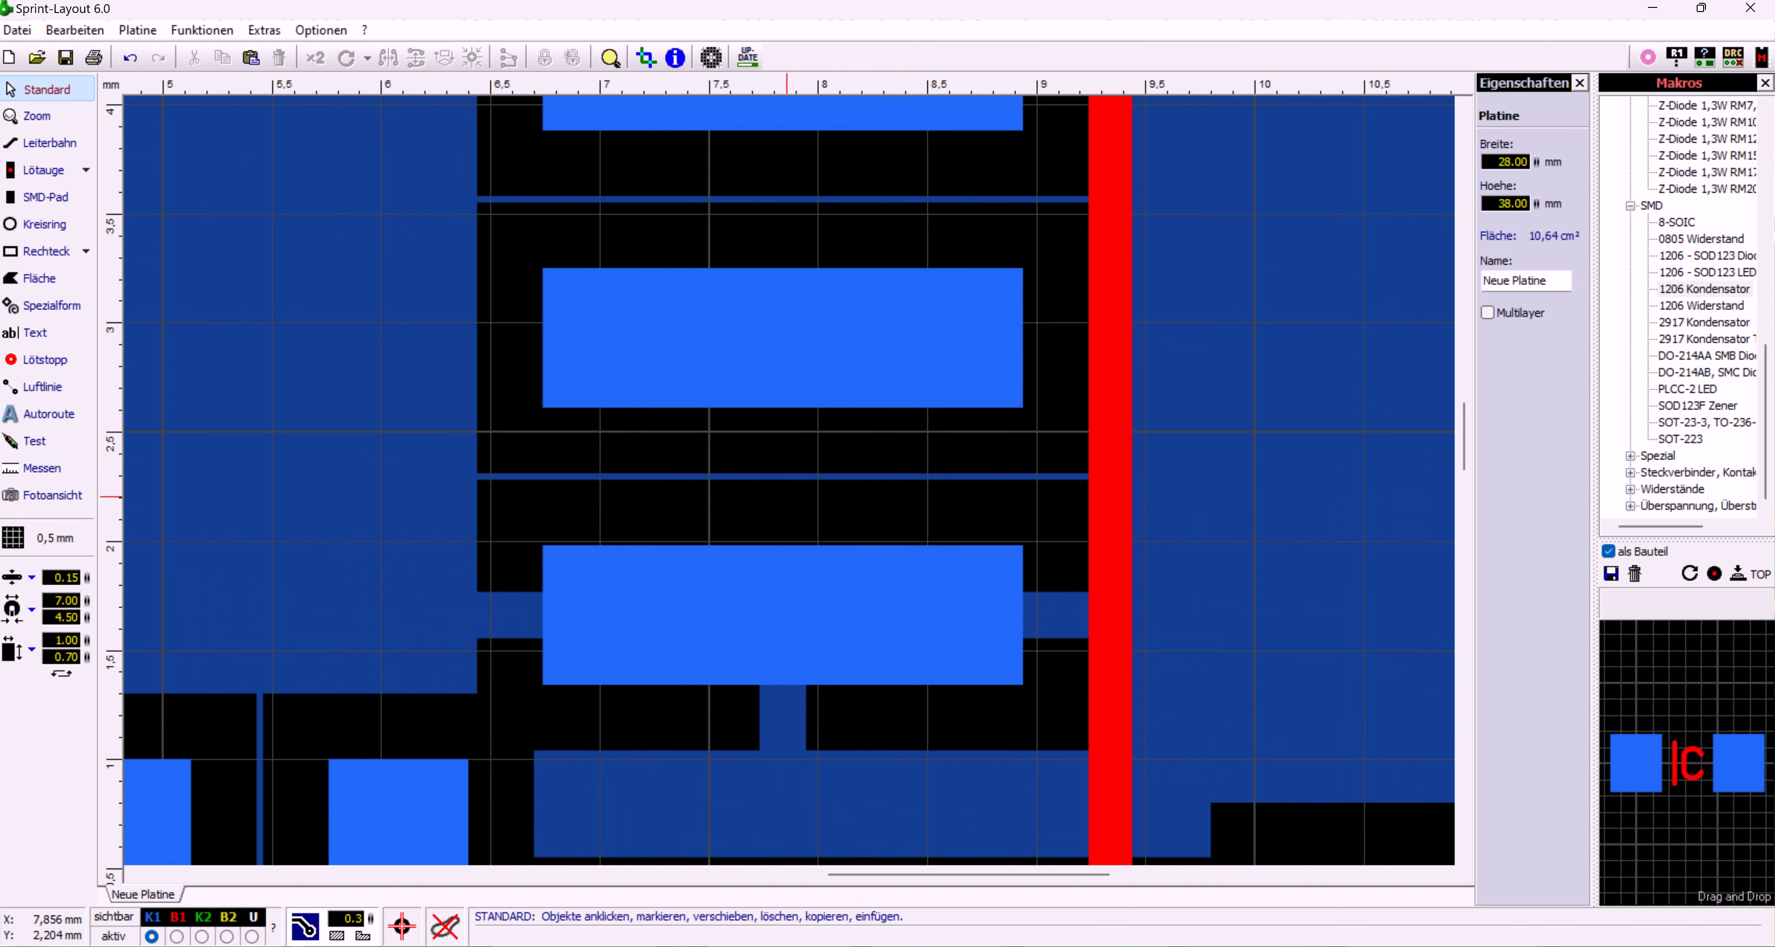
scroll(803, 409, "down", 2)
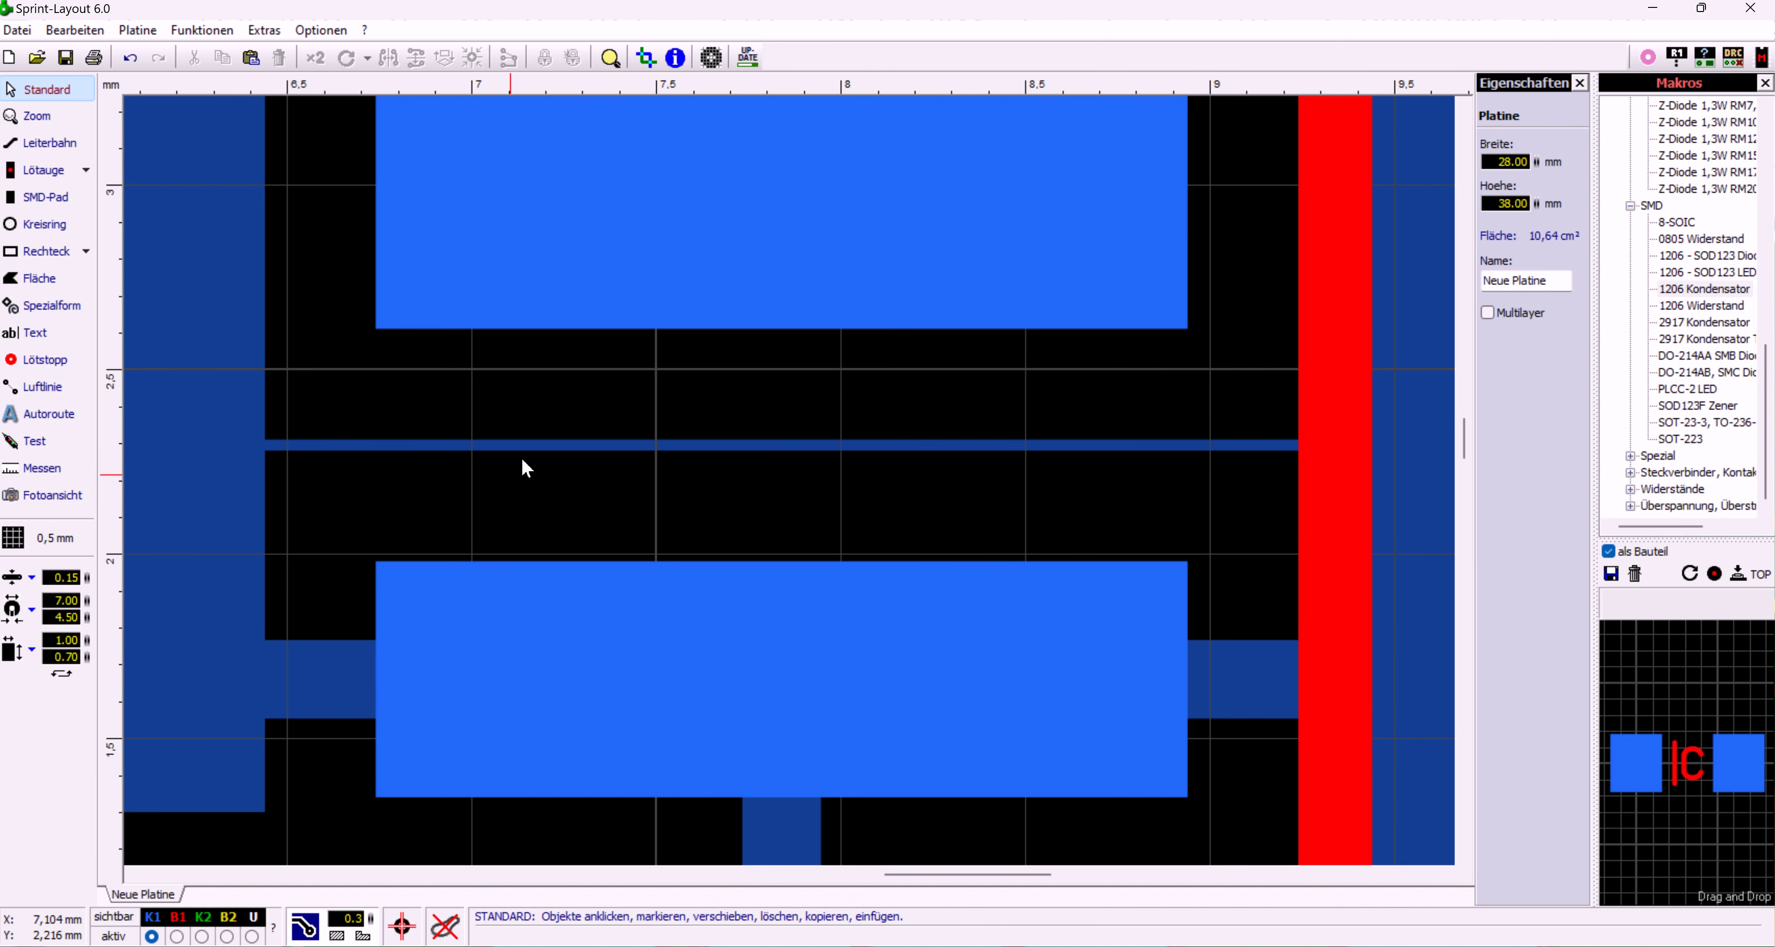
scroll(791, 485, "up", 5)
scroll(792, 487, "up", 3)
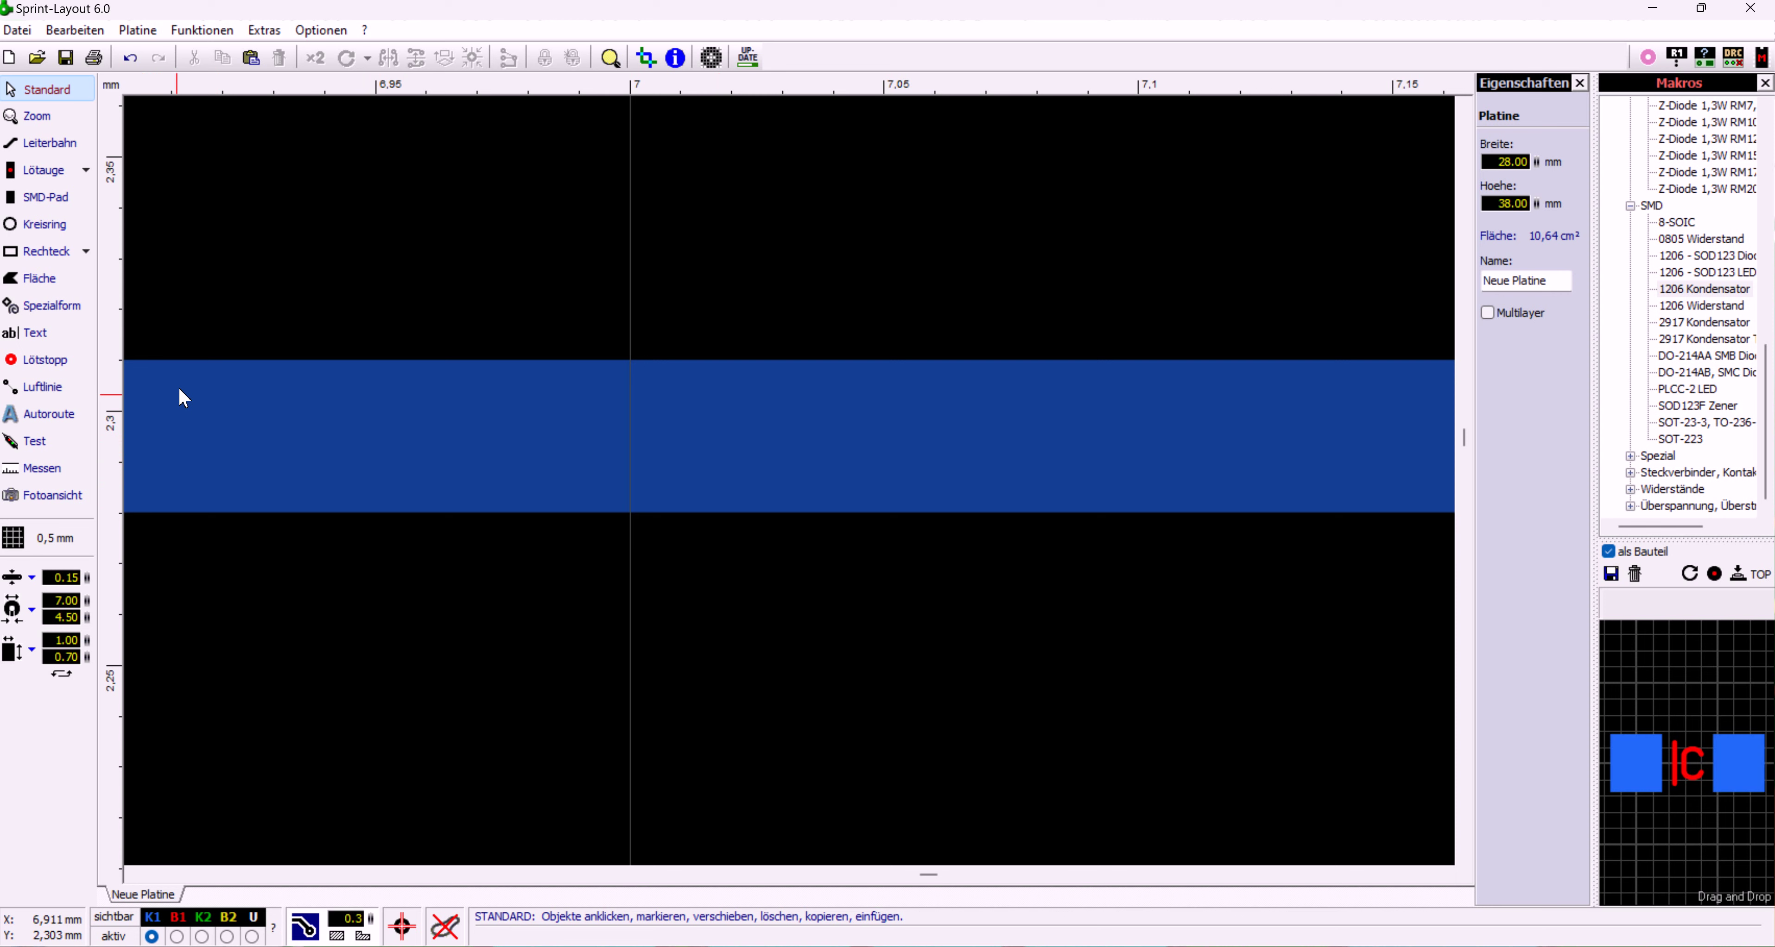
scroll(799, 475, "down", 10)
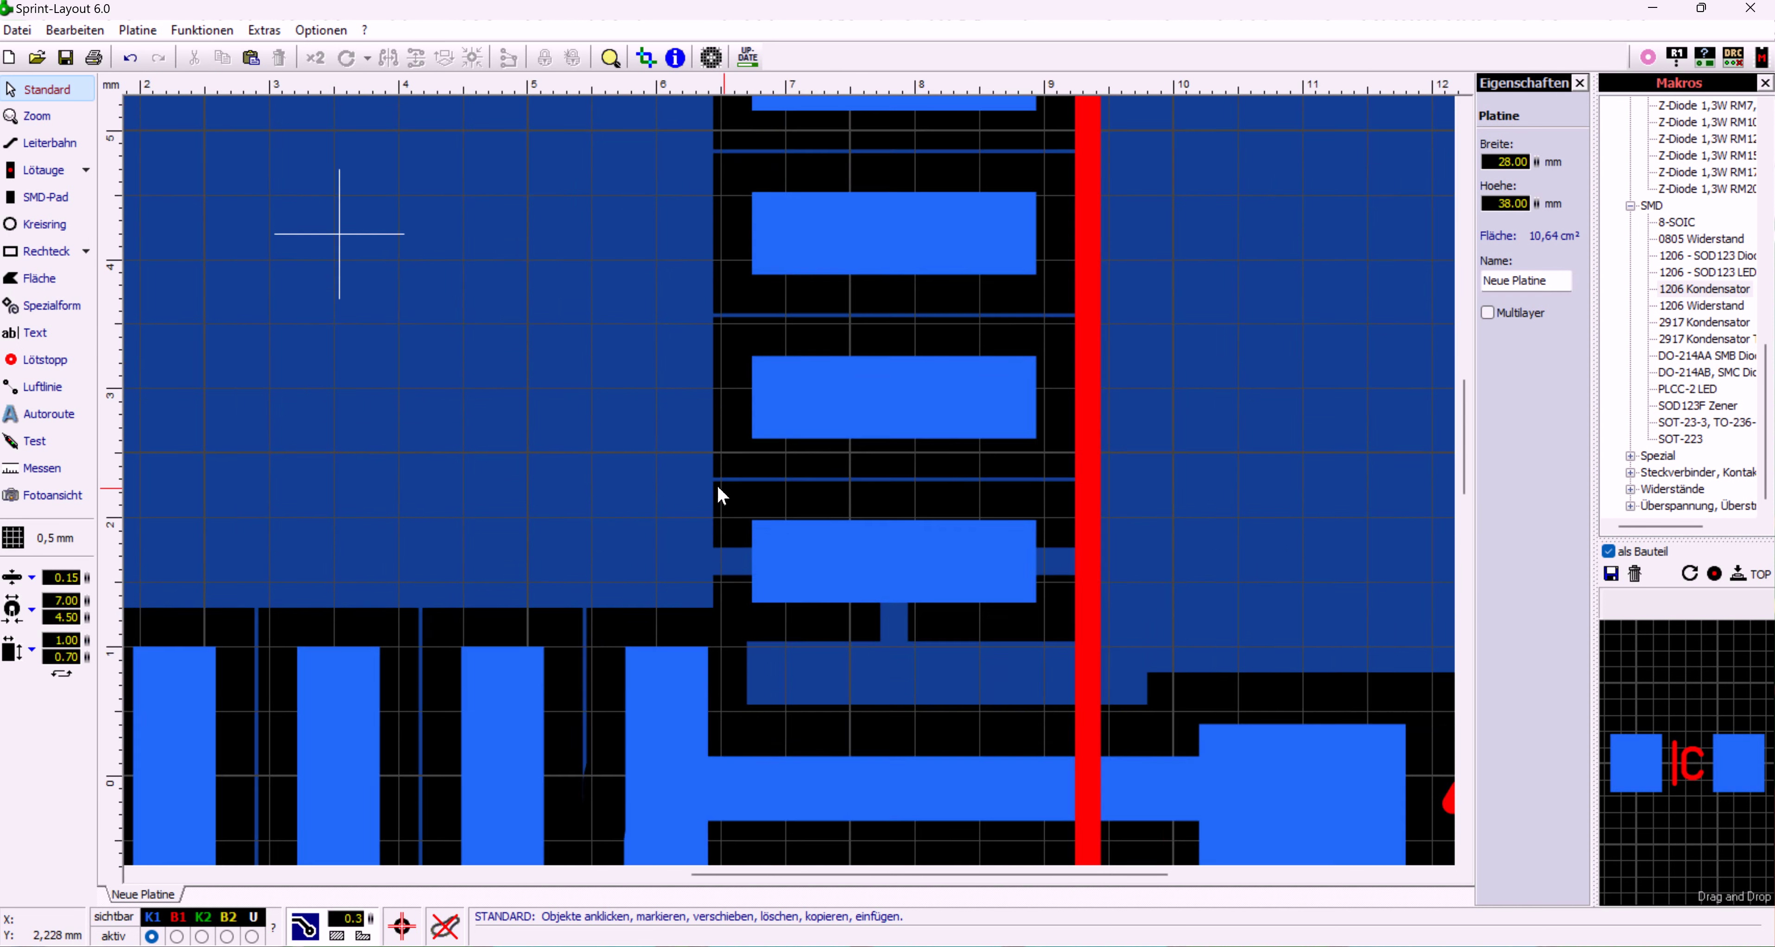
scroll(819, 487, "down", 2)
scroll(740, 491, "down", 1)
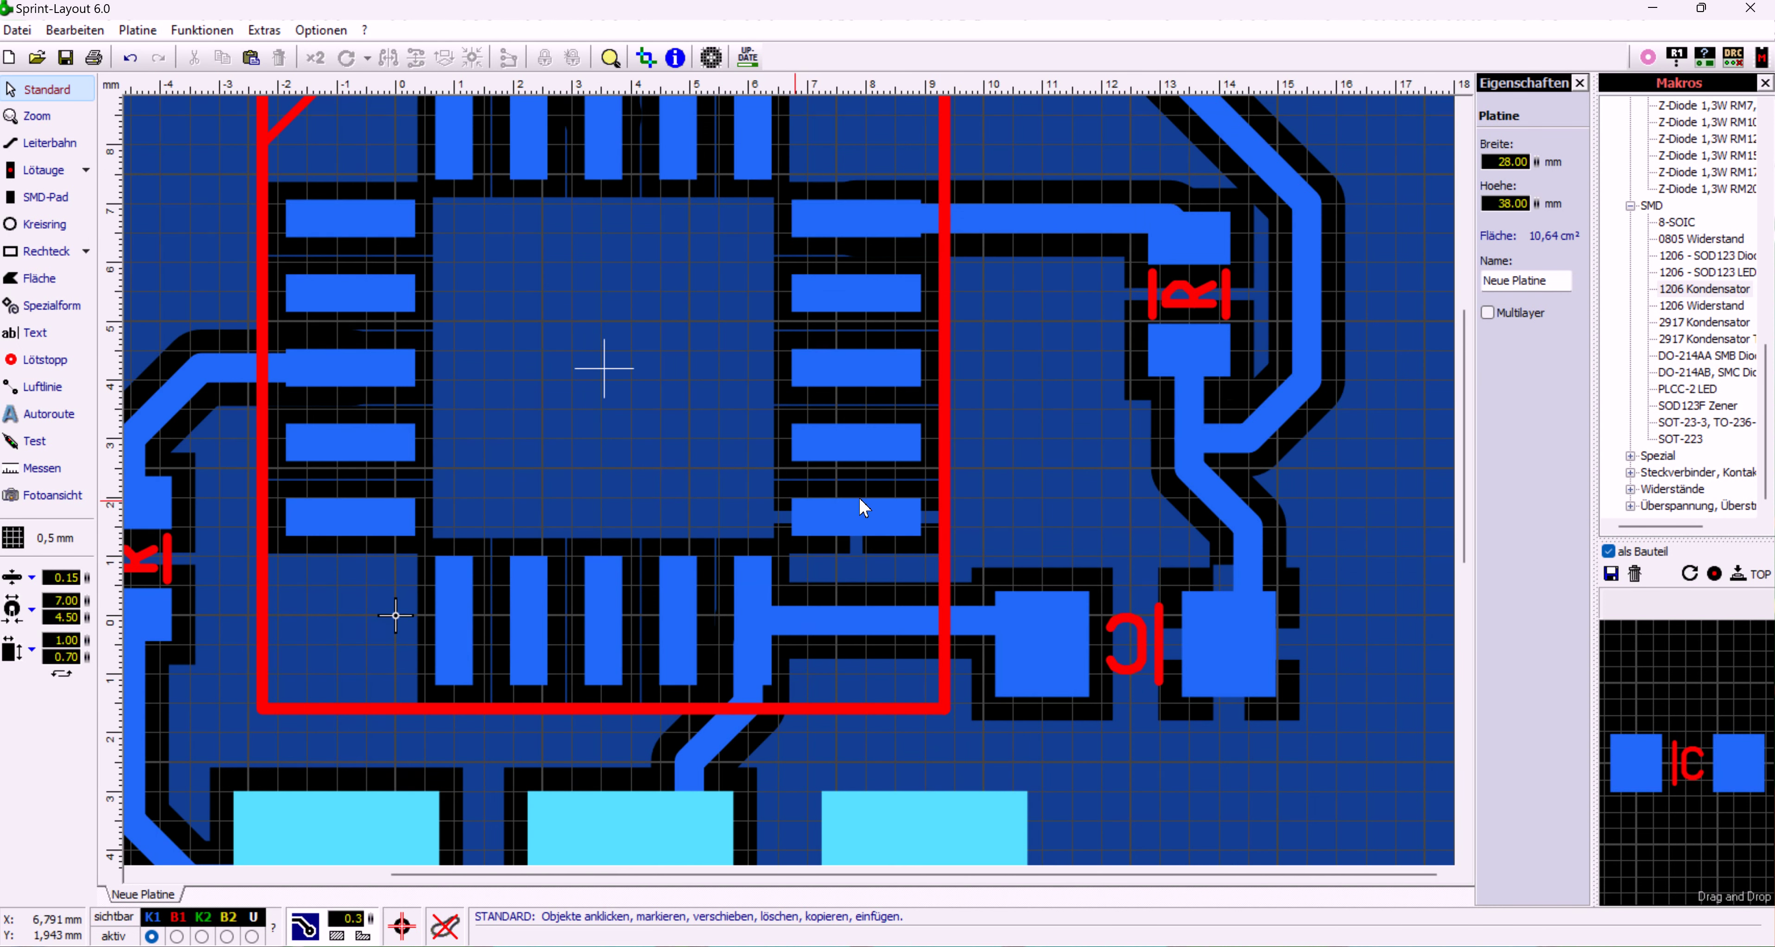
scroll(790, 481, "up", 2)
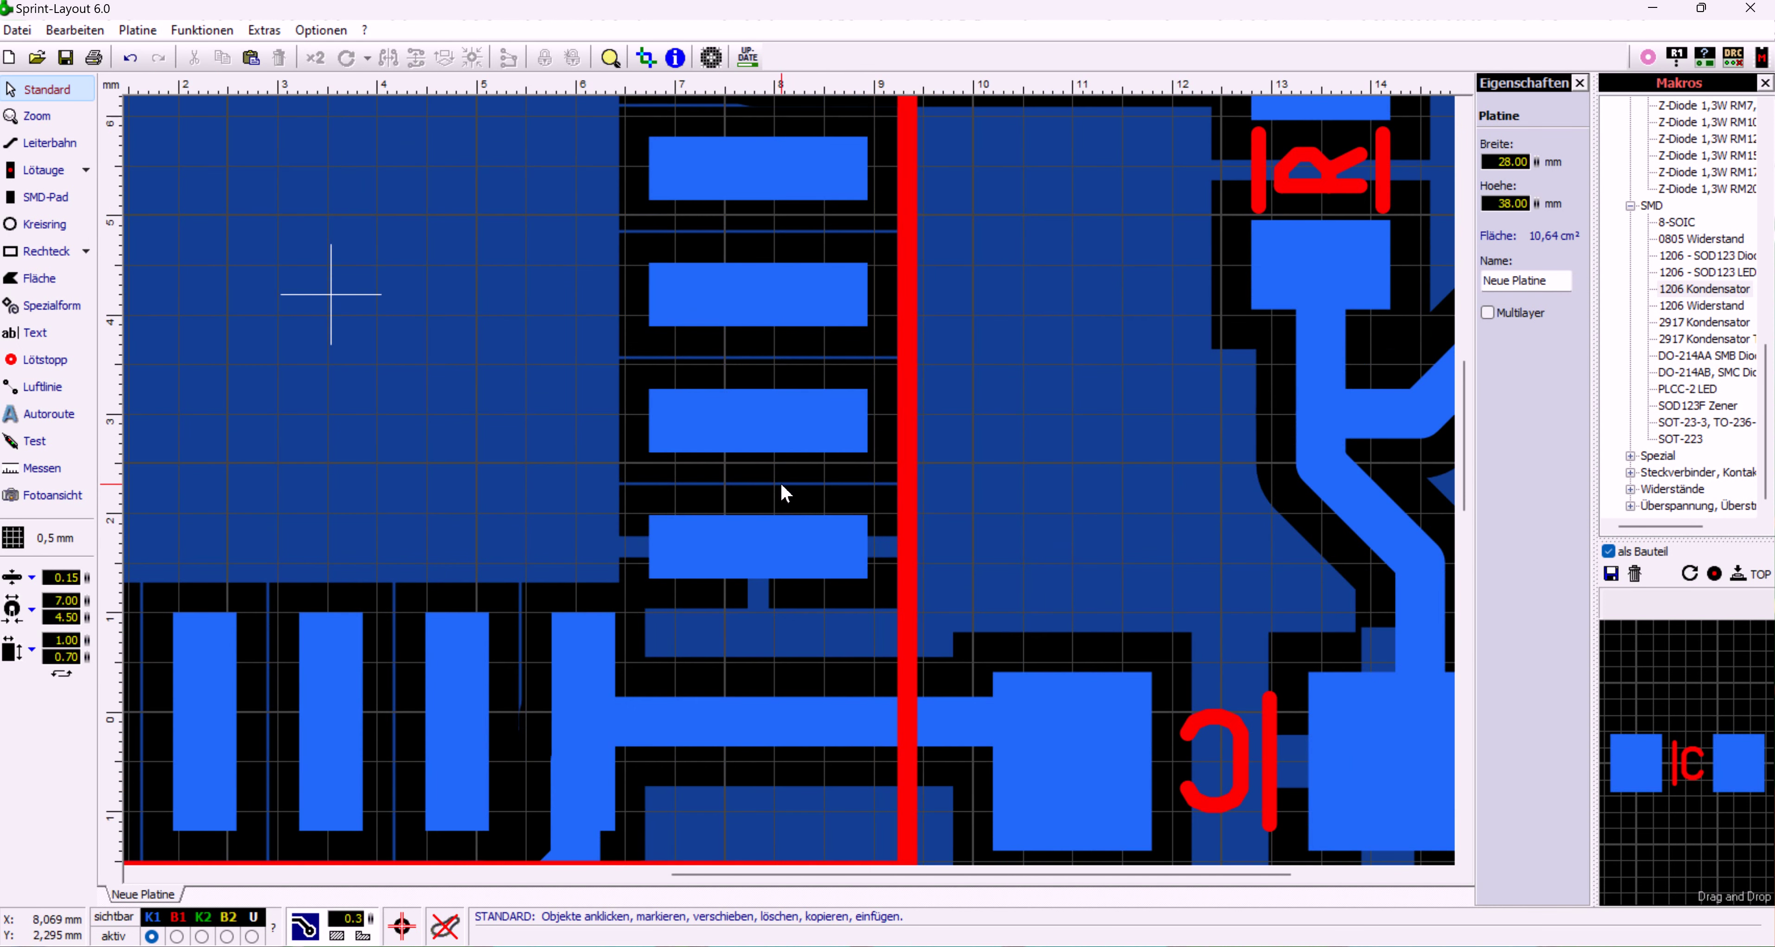
scroll(634, 495, "down", 2)
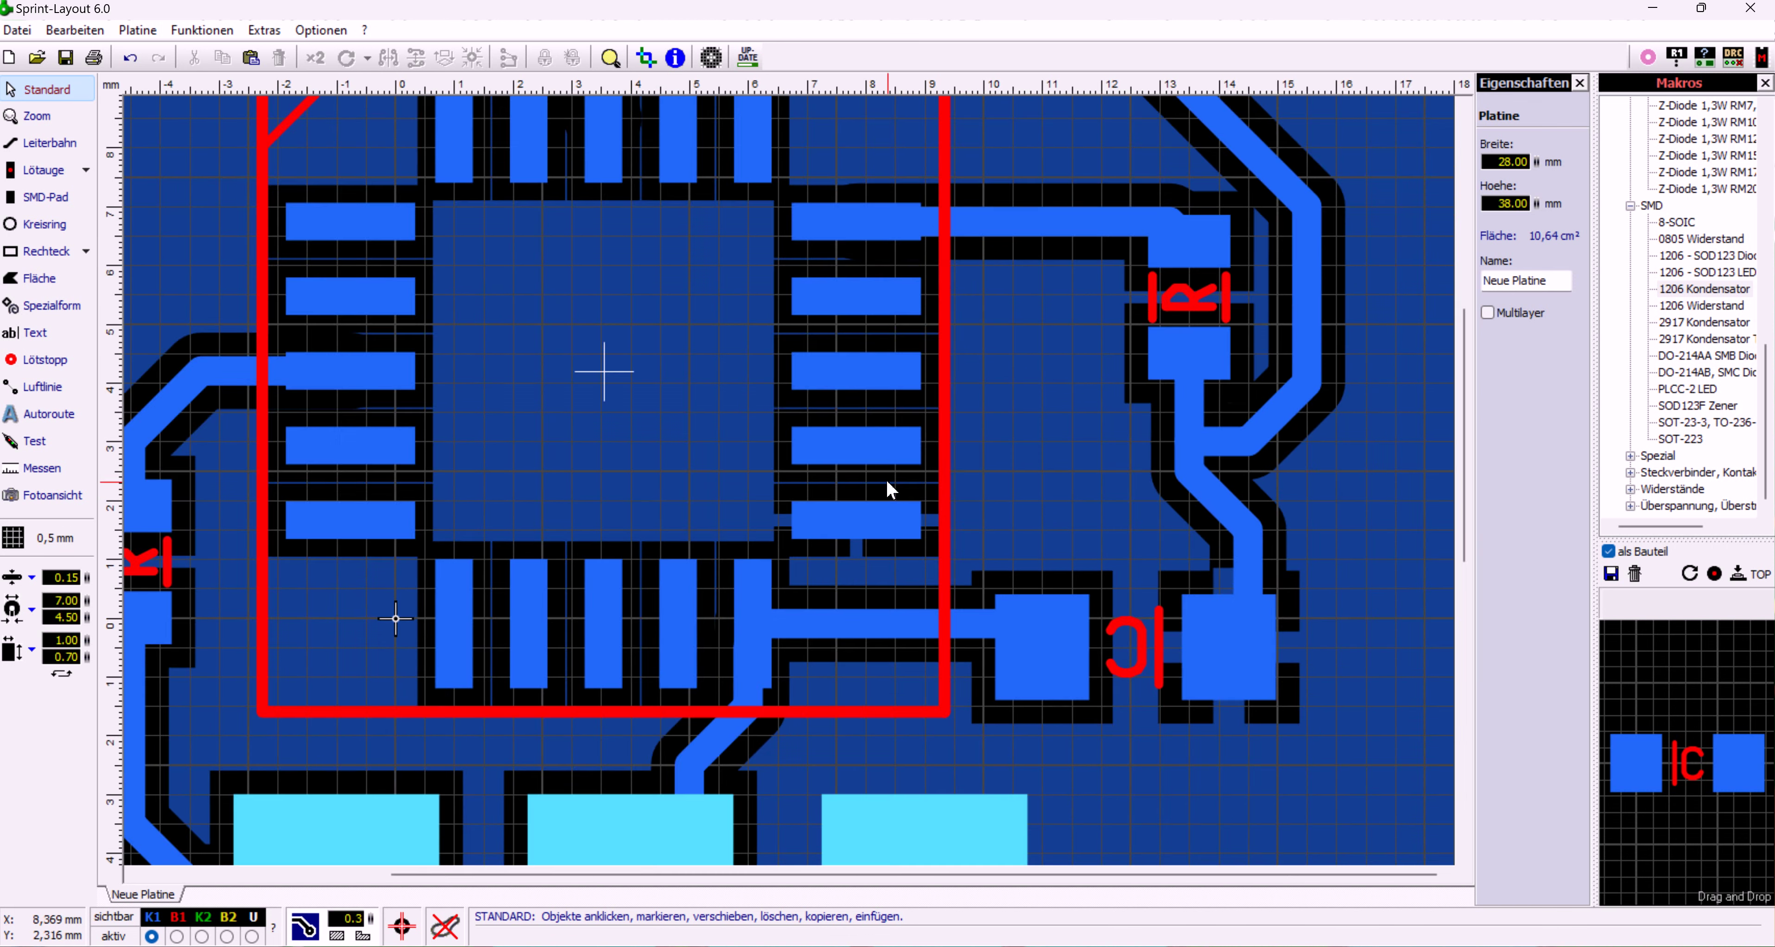
scroll(790, 488, "up", 1)
scroll(790, 486, "up", 1)
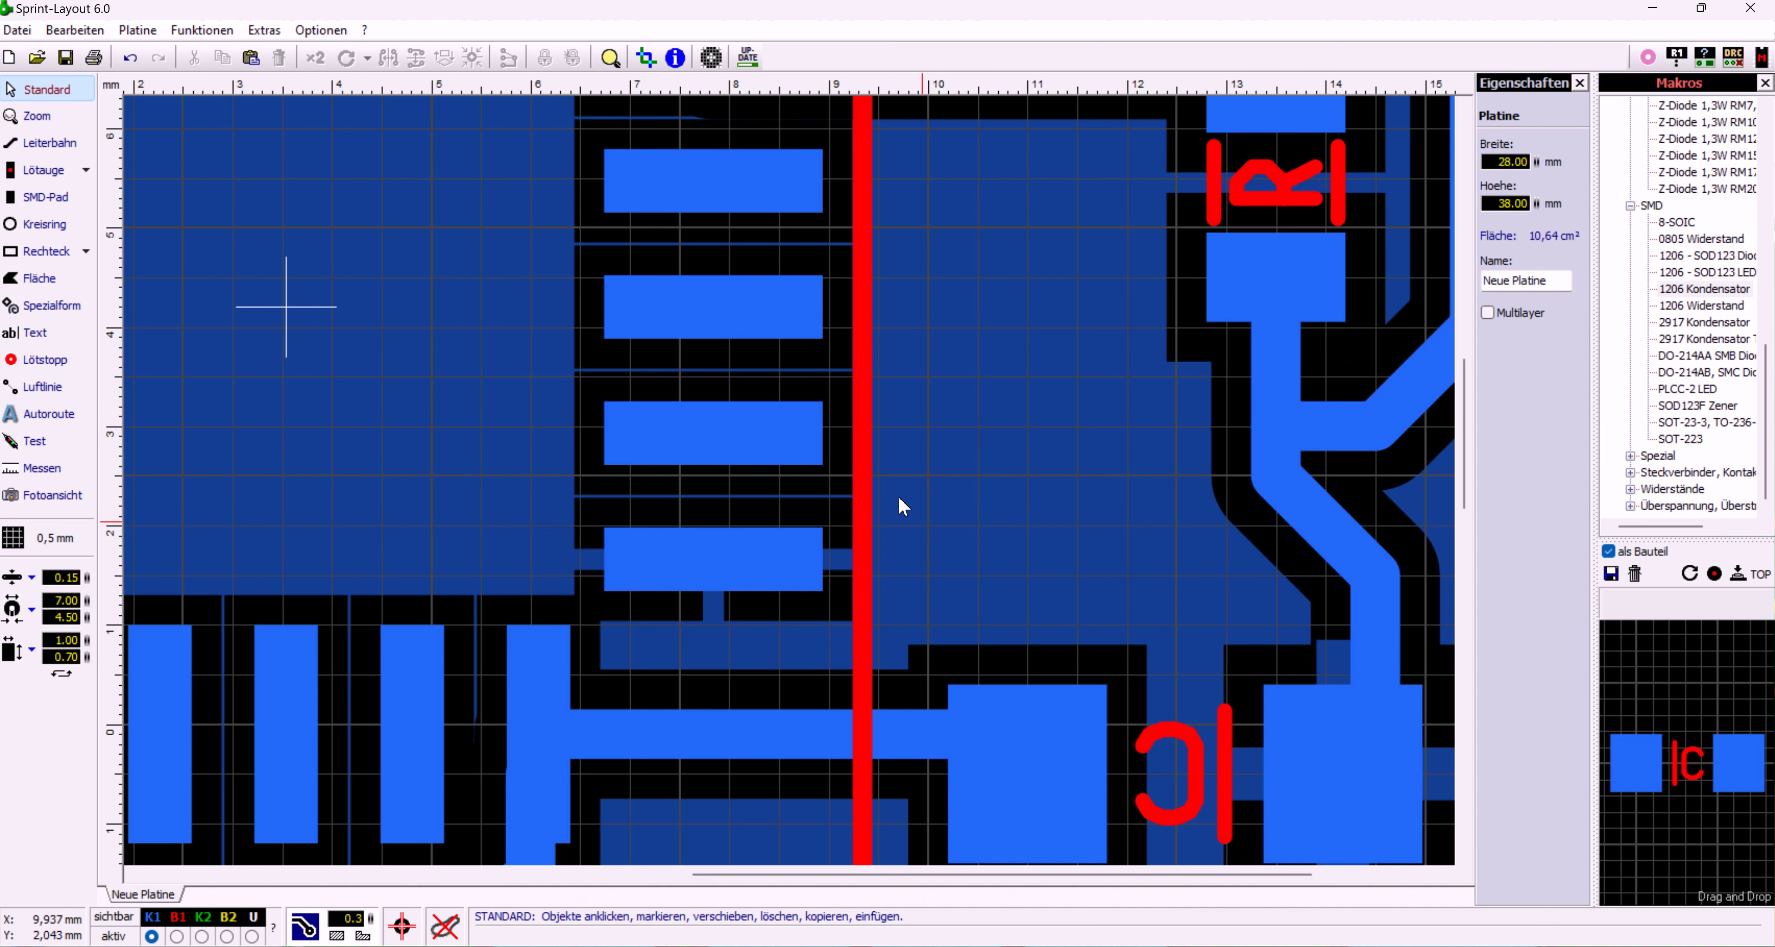
Set the ground-plane clearance of the whole IC footprint to 0.4 mm
left_click(699, 455)
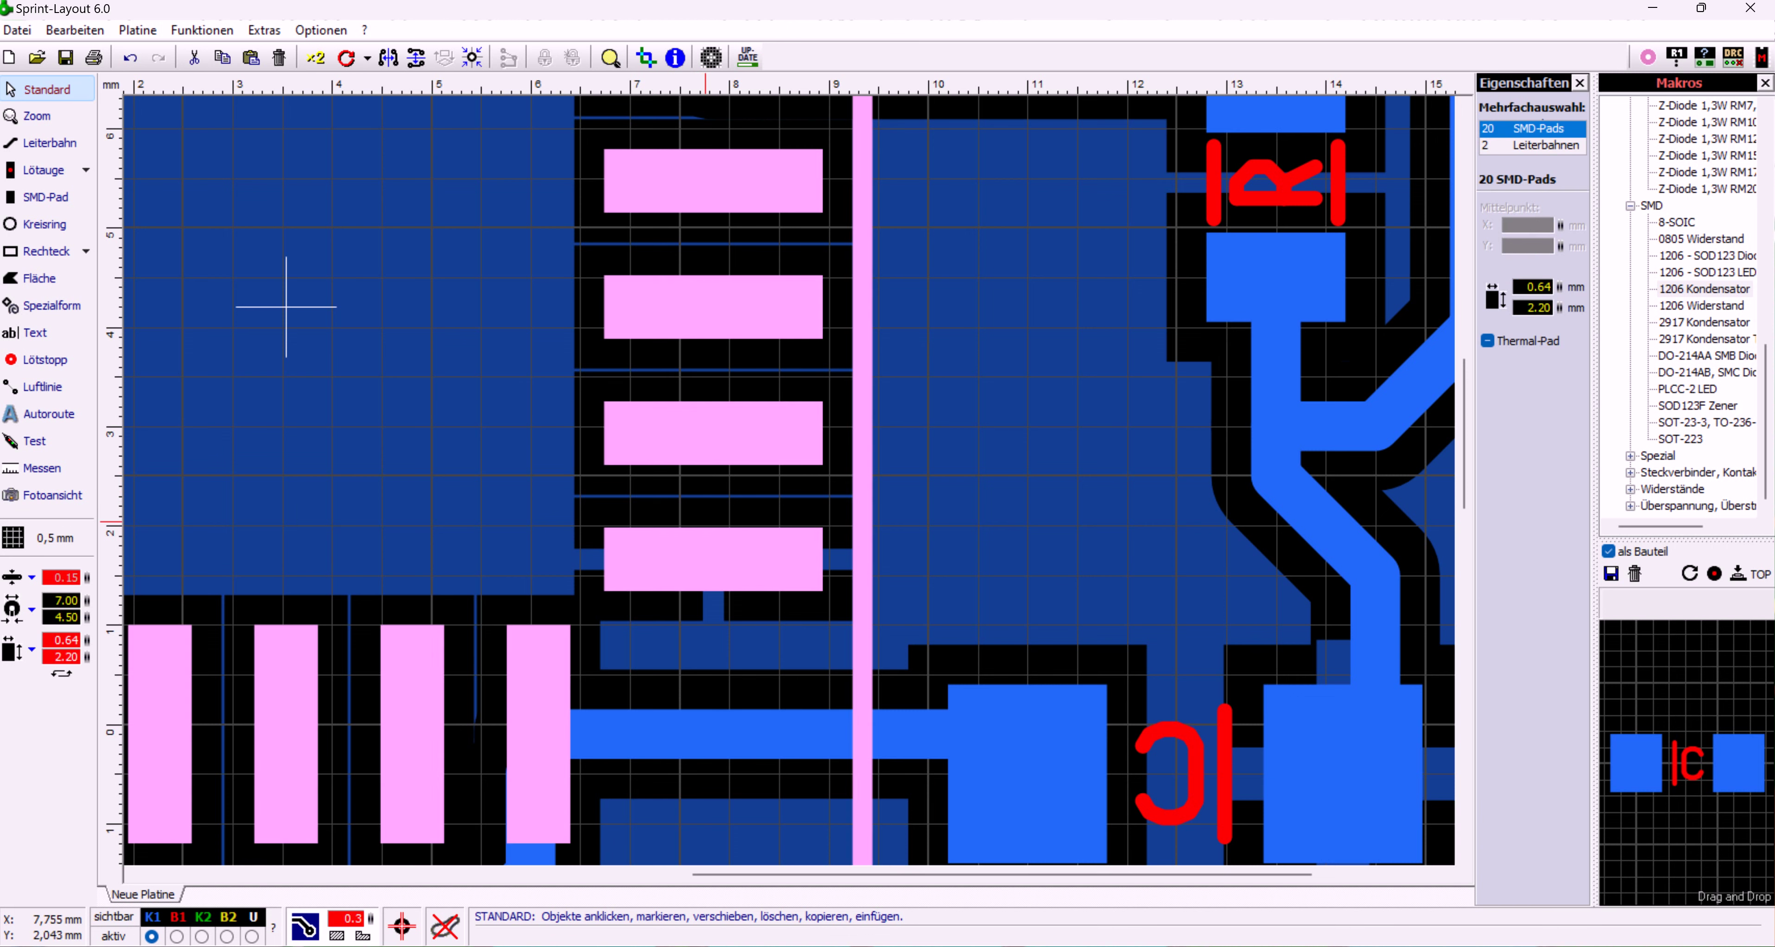
scroll(786, 486, "up", 2)
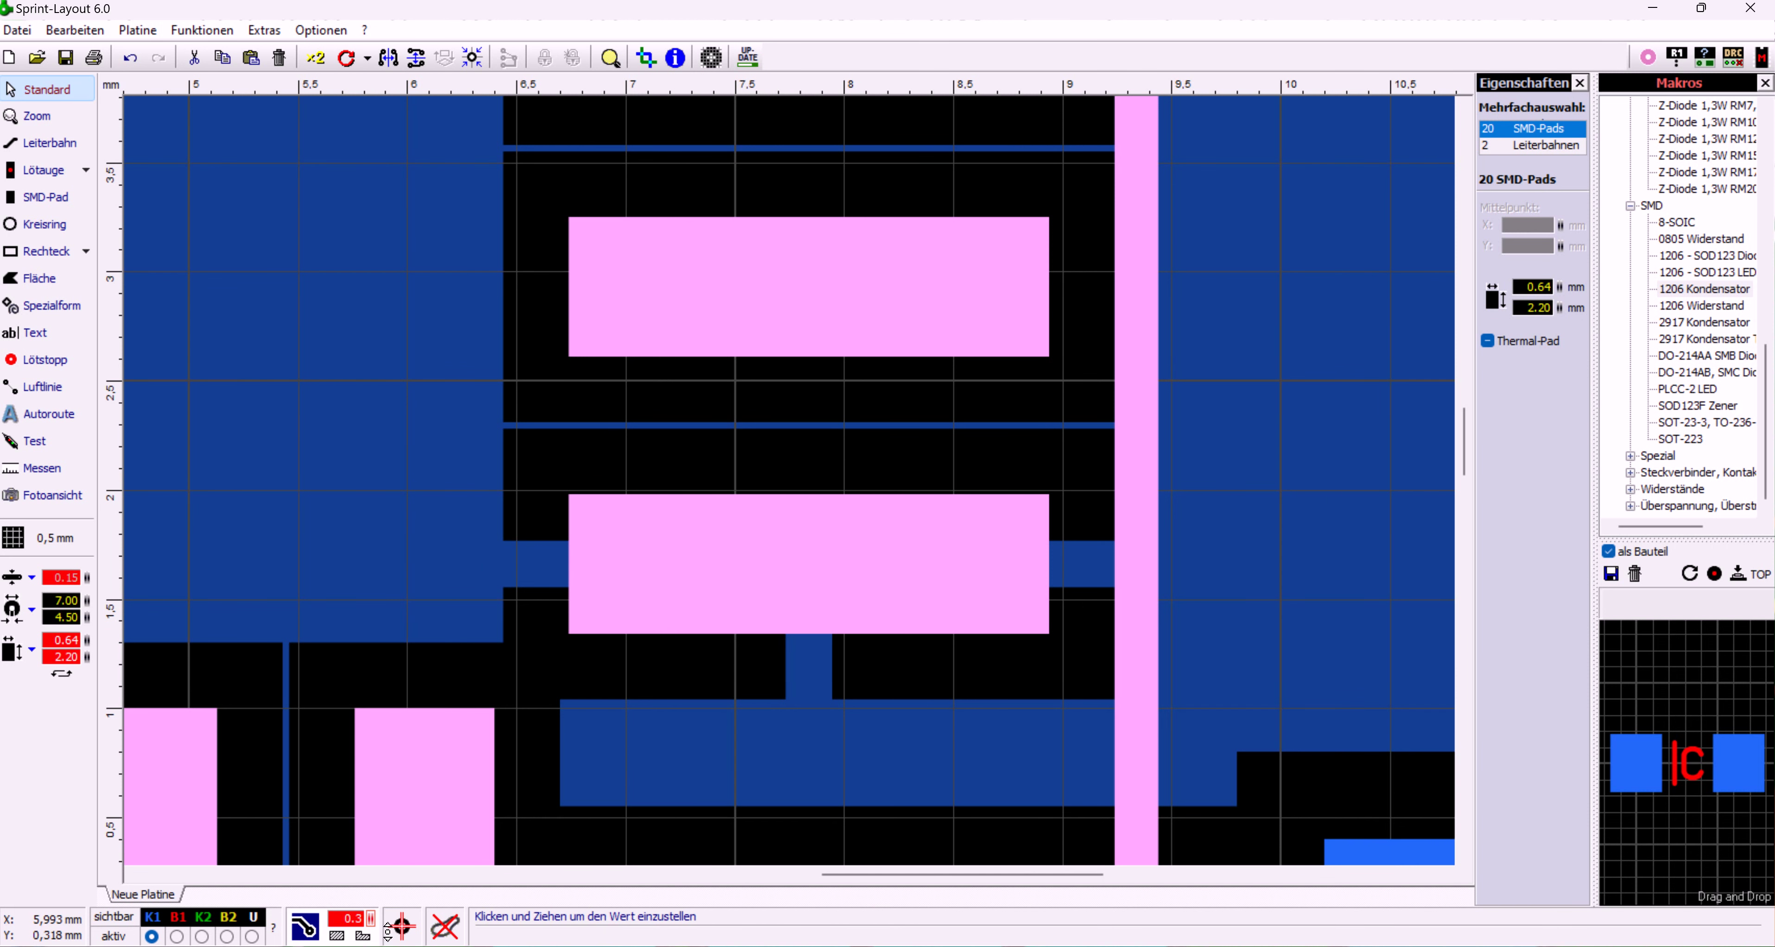
left_click(371, 915)
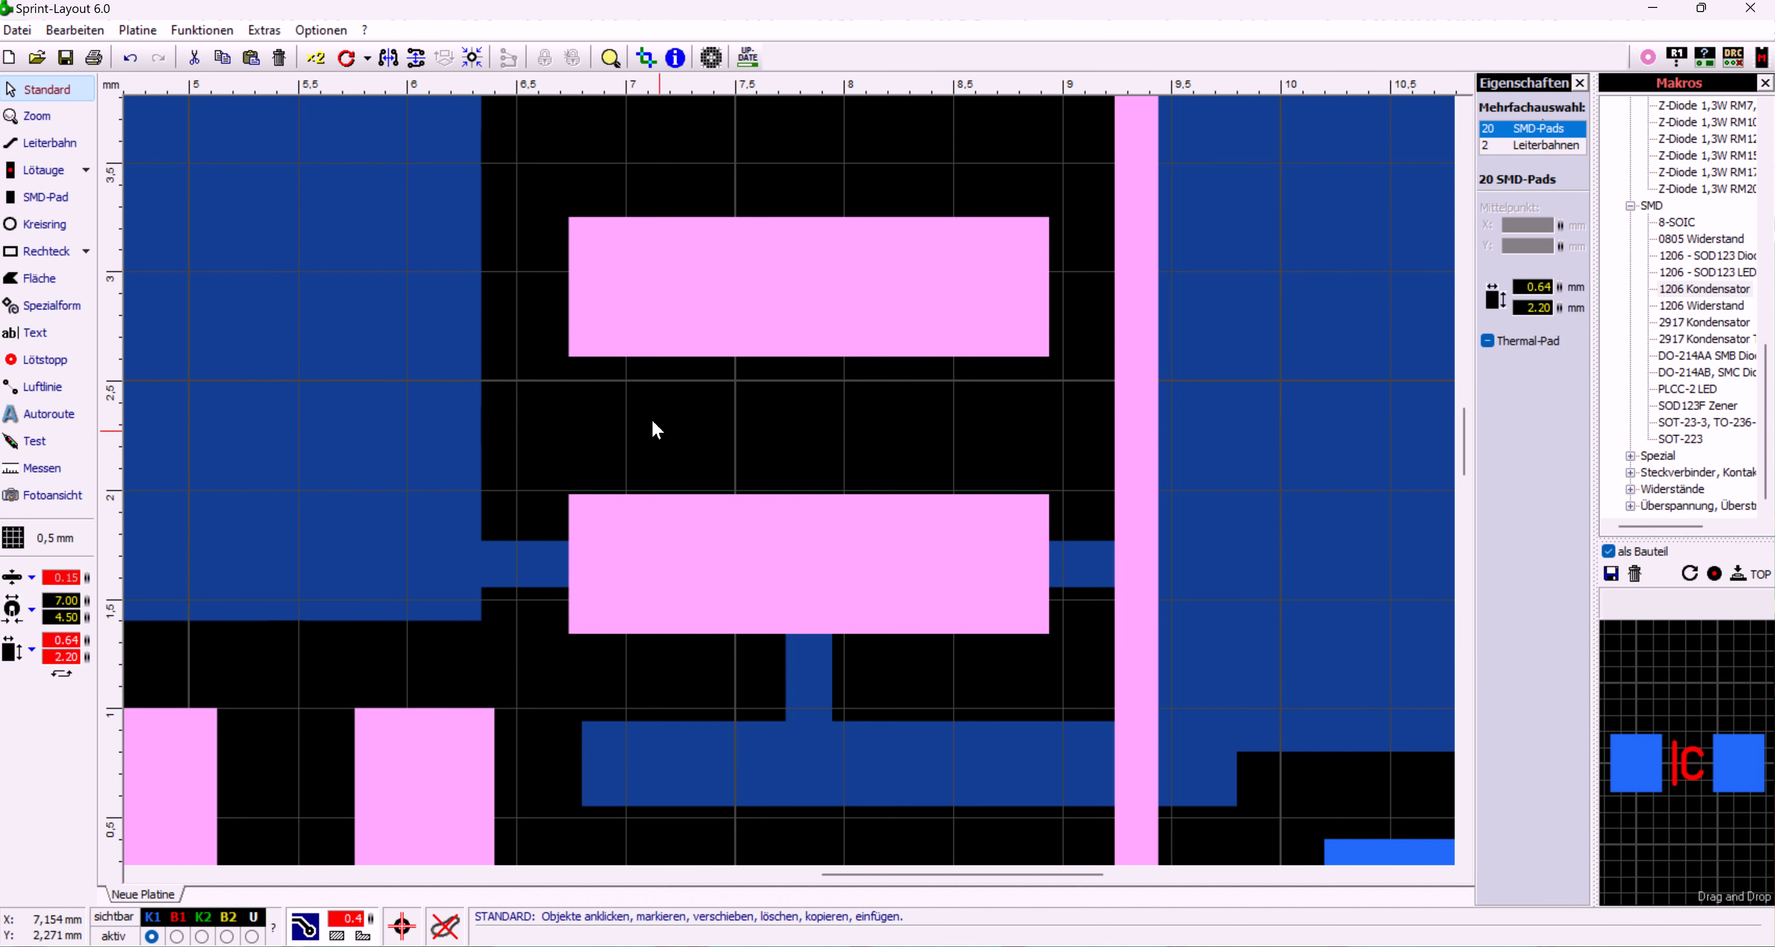
scroll(689, 473, "down", 2)
scroll(819, 534, "down", 2)
scroll(884, 559, "up", 2)
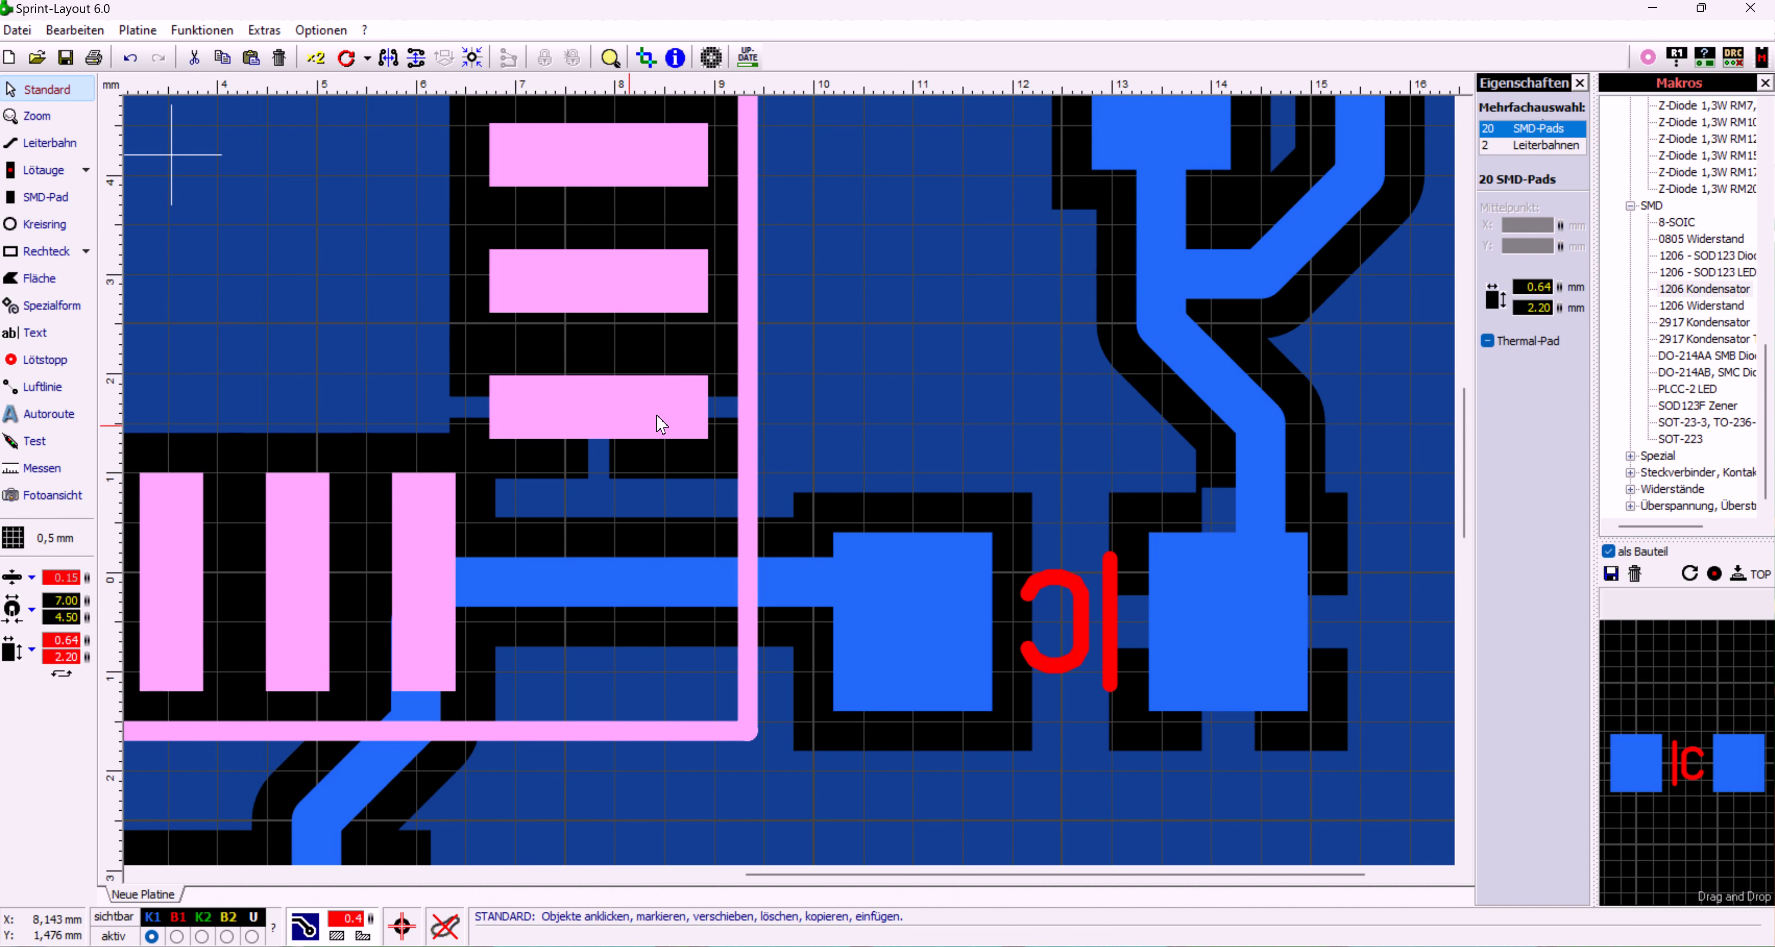
key("Escape")
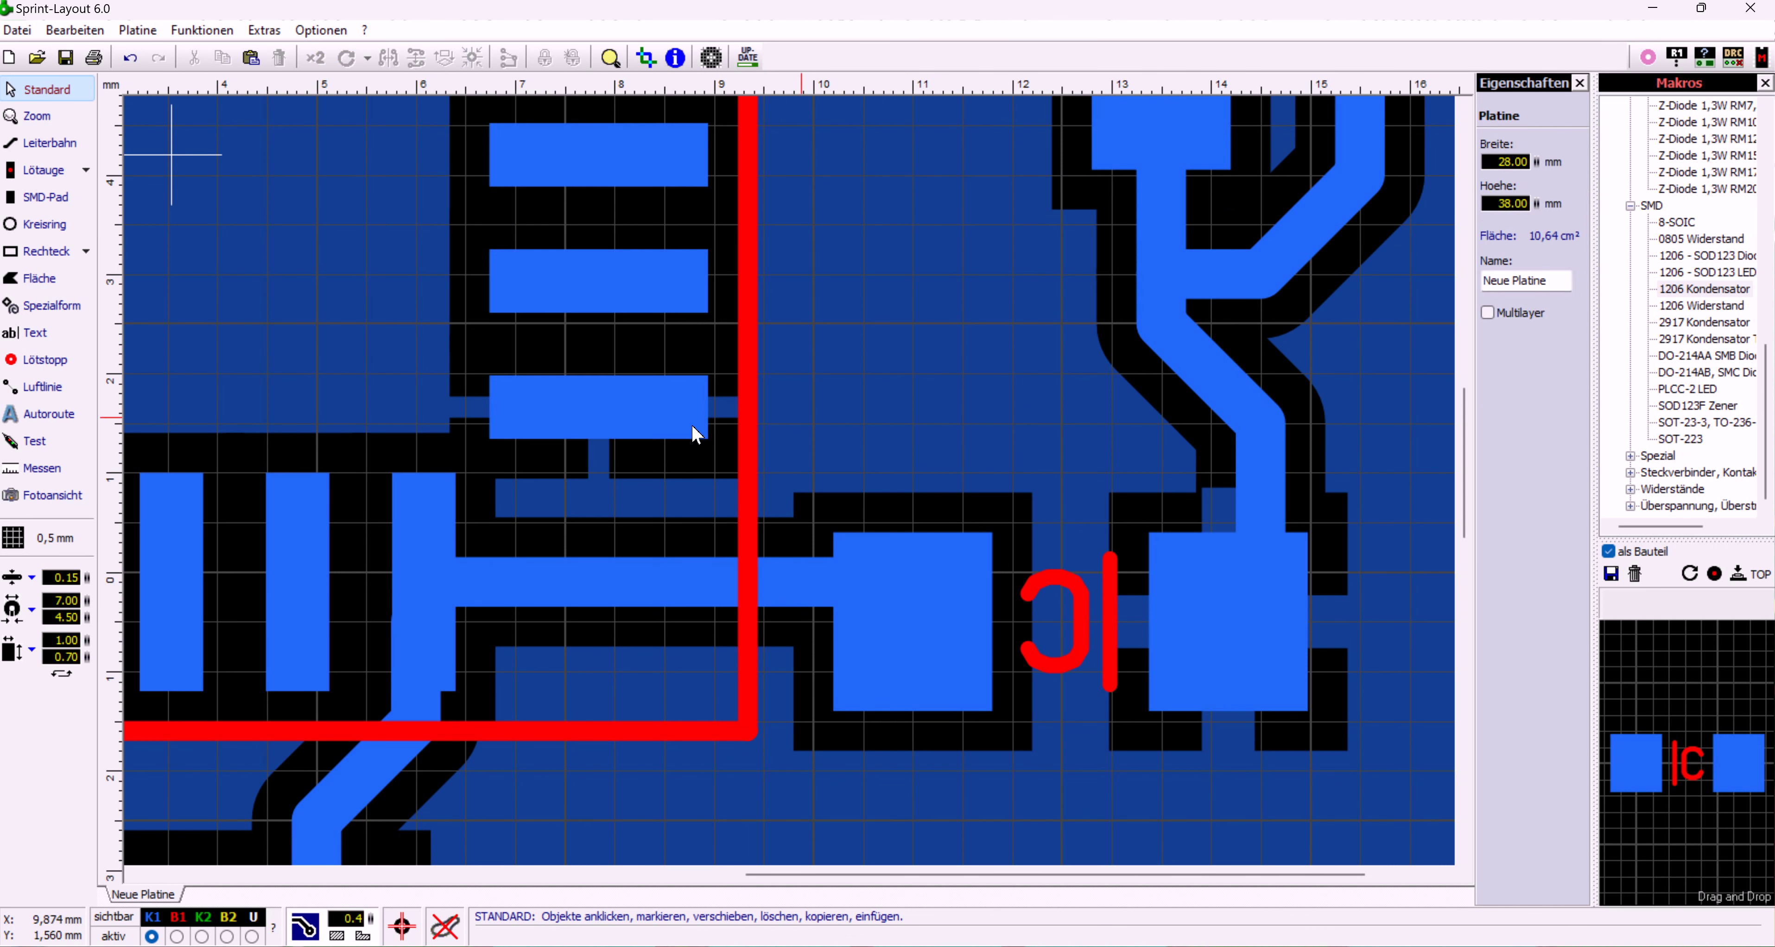
Set the thermal connection width of the IC's lowest right-side pad to 0.55 mm
left_click(579, 426)
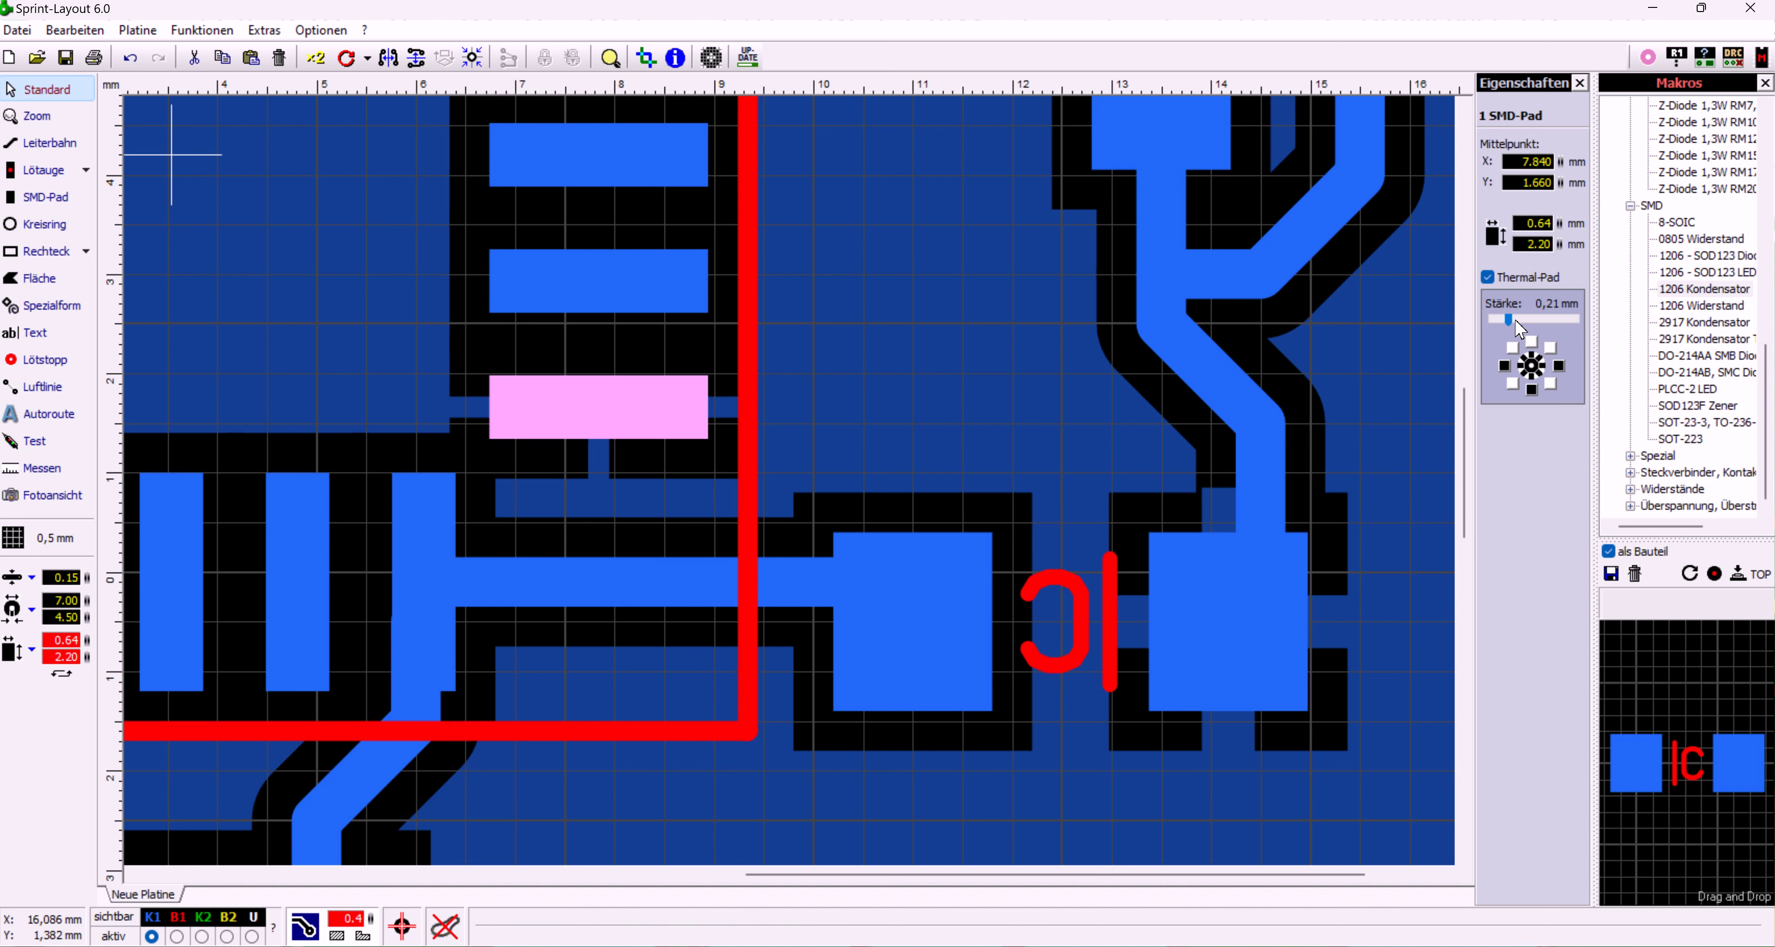
left_click_drag(1511, 319, 1565, 333)
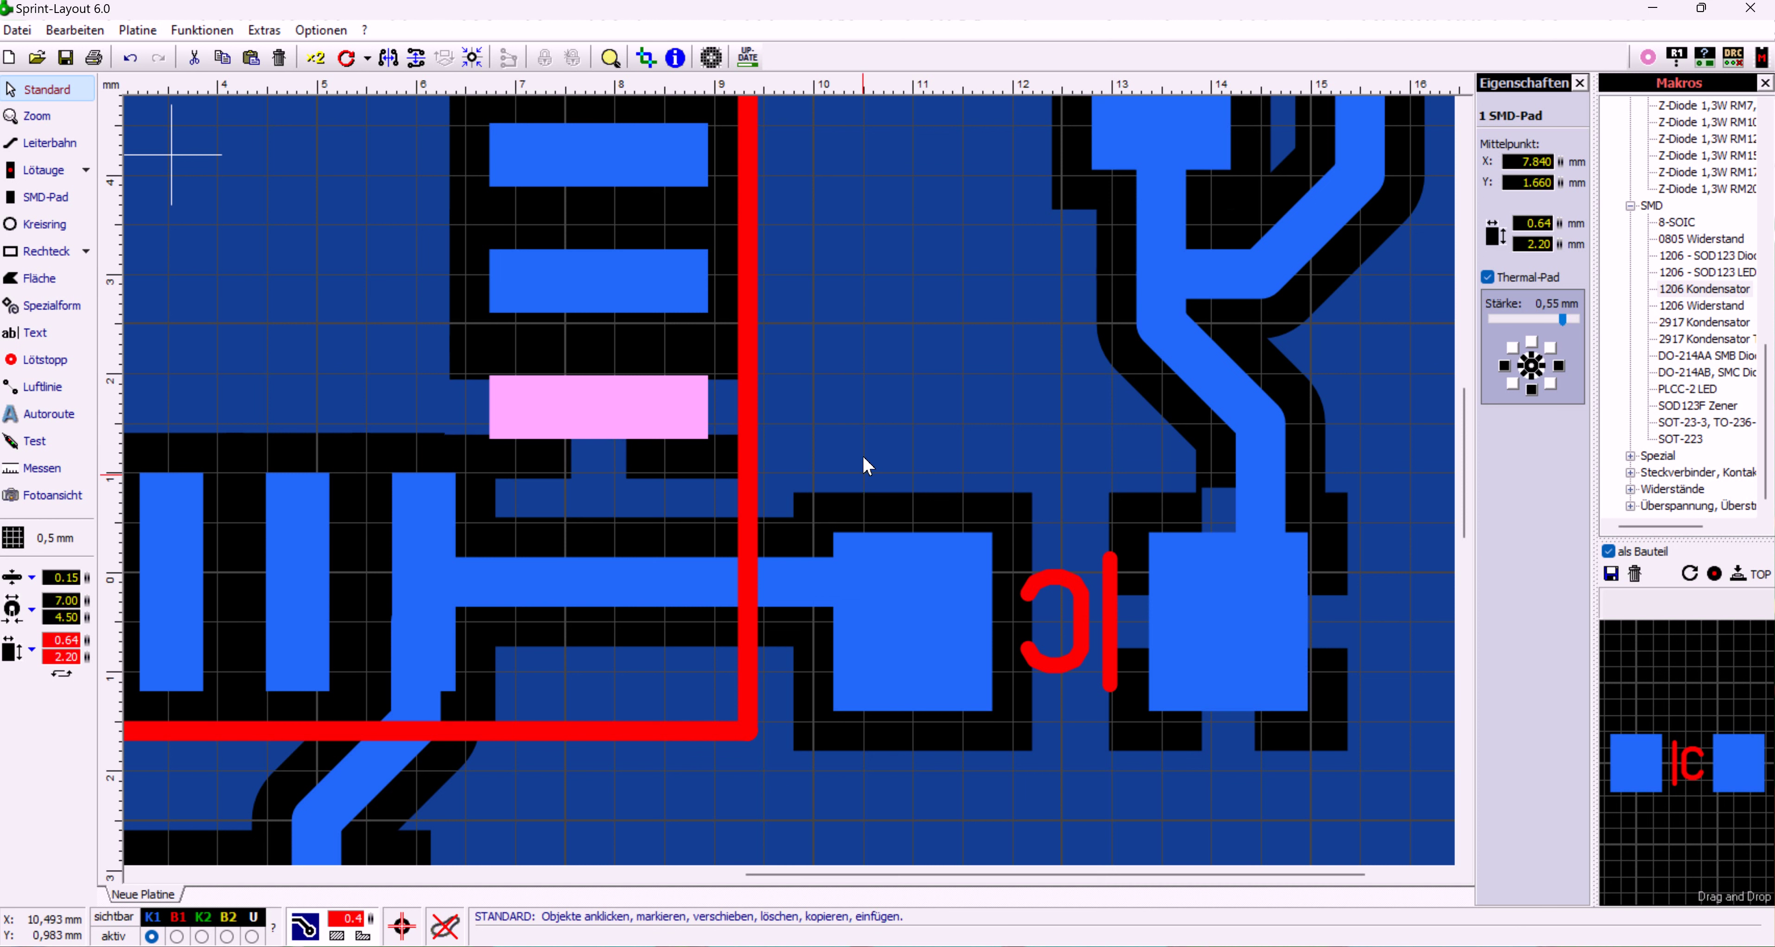
left_click(810, 472)
Make the lower SMD pad of the resistor to the right of the IC a thermal pad
scroll(1075, 498, "down", 2)
scroll(1110, 494, "down", 1)
scroll(1278, 486, "up", 1)
scroll(1291, 471, "up", 1)
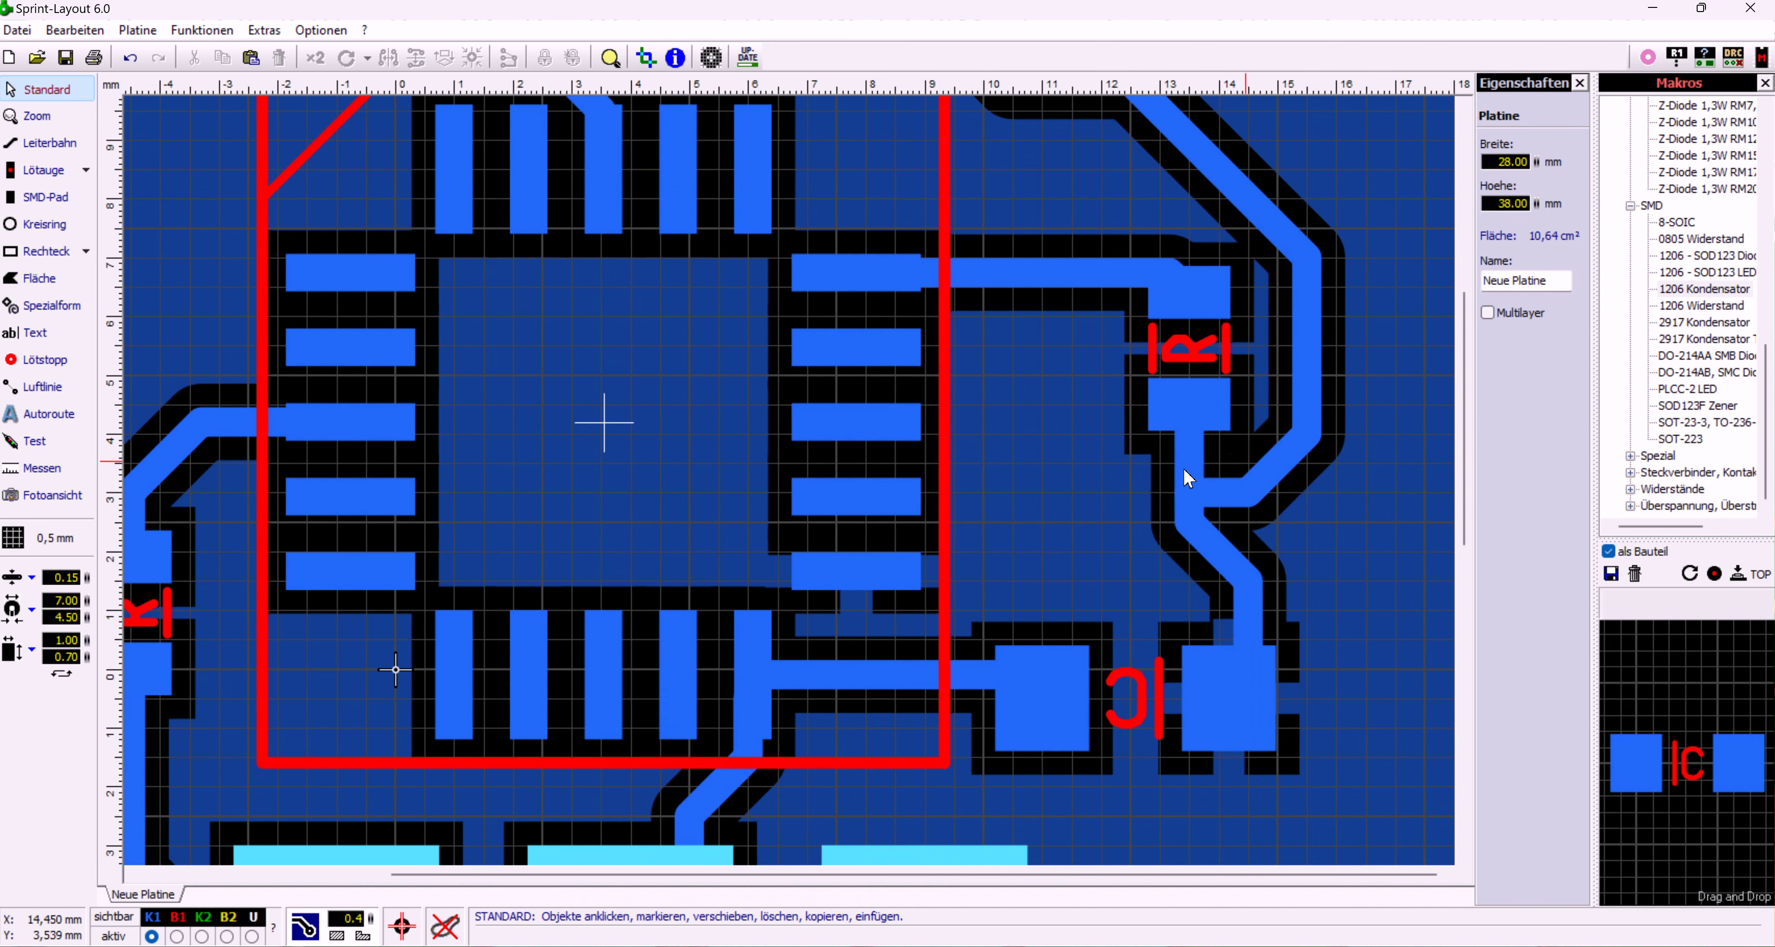
left_click(1208, 405)
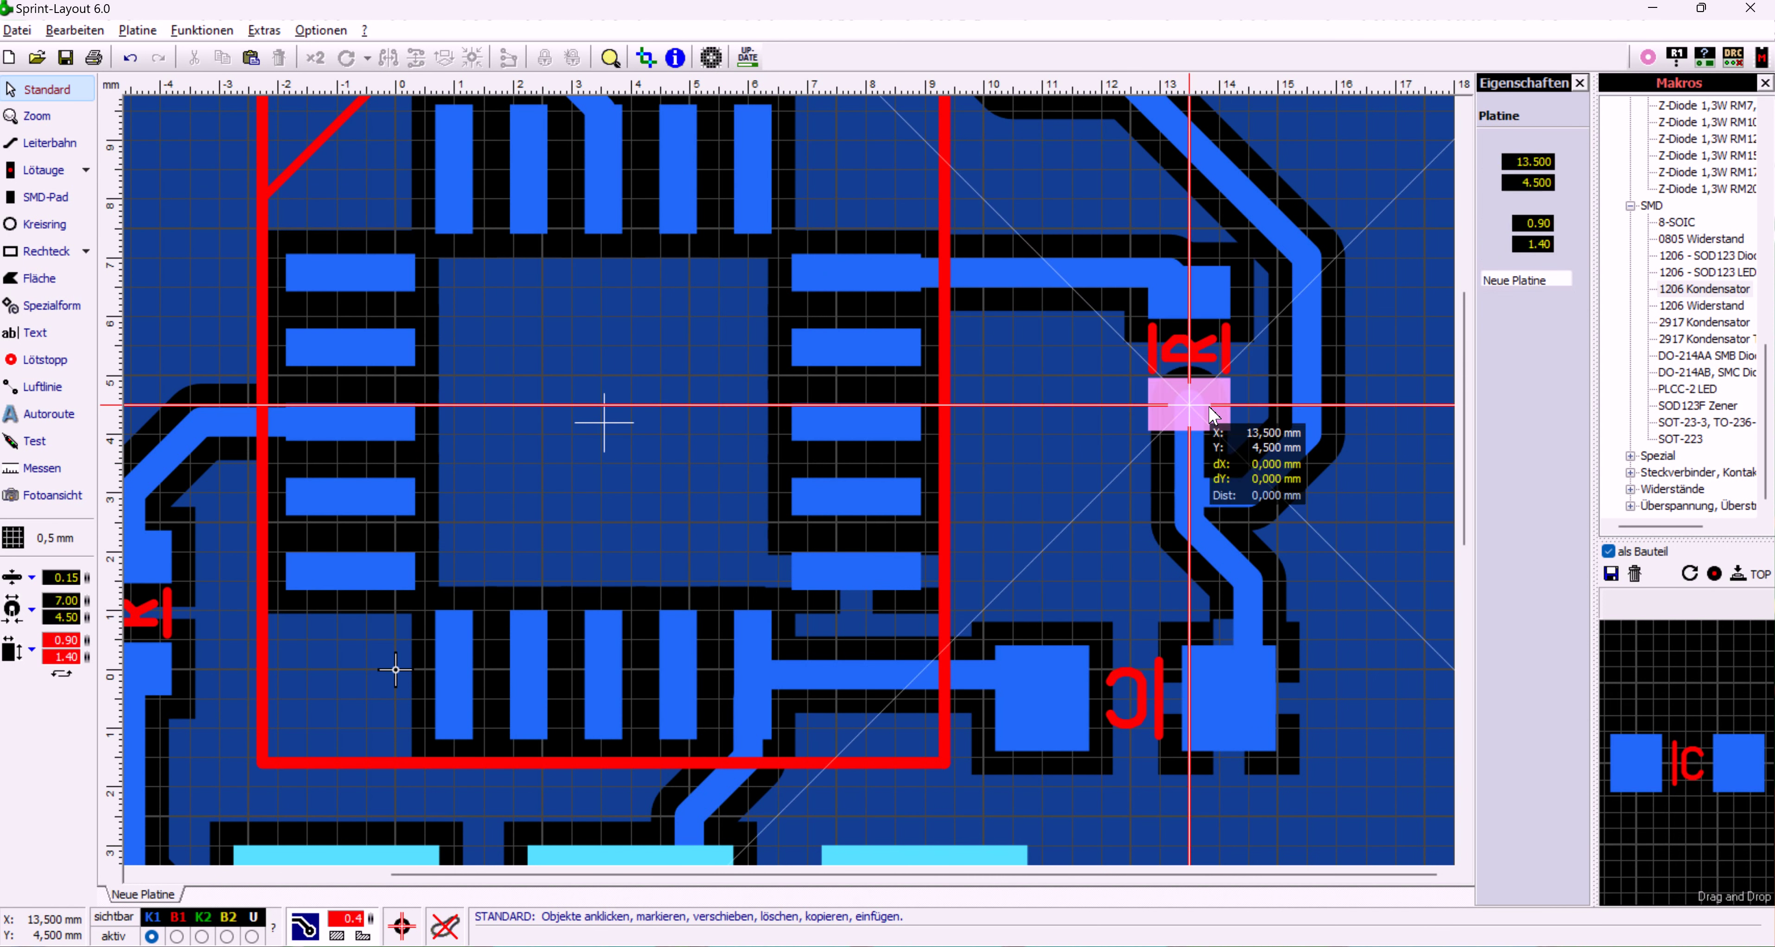
left_click(1495, 277)
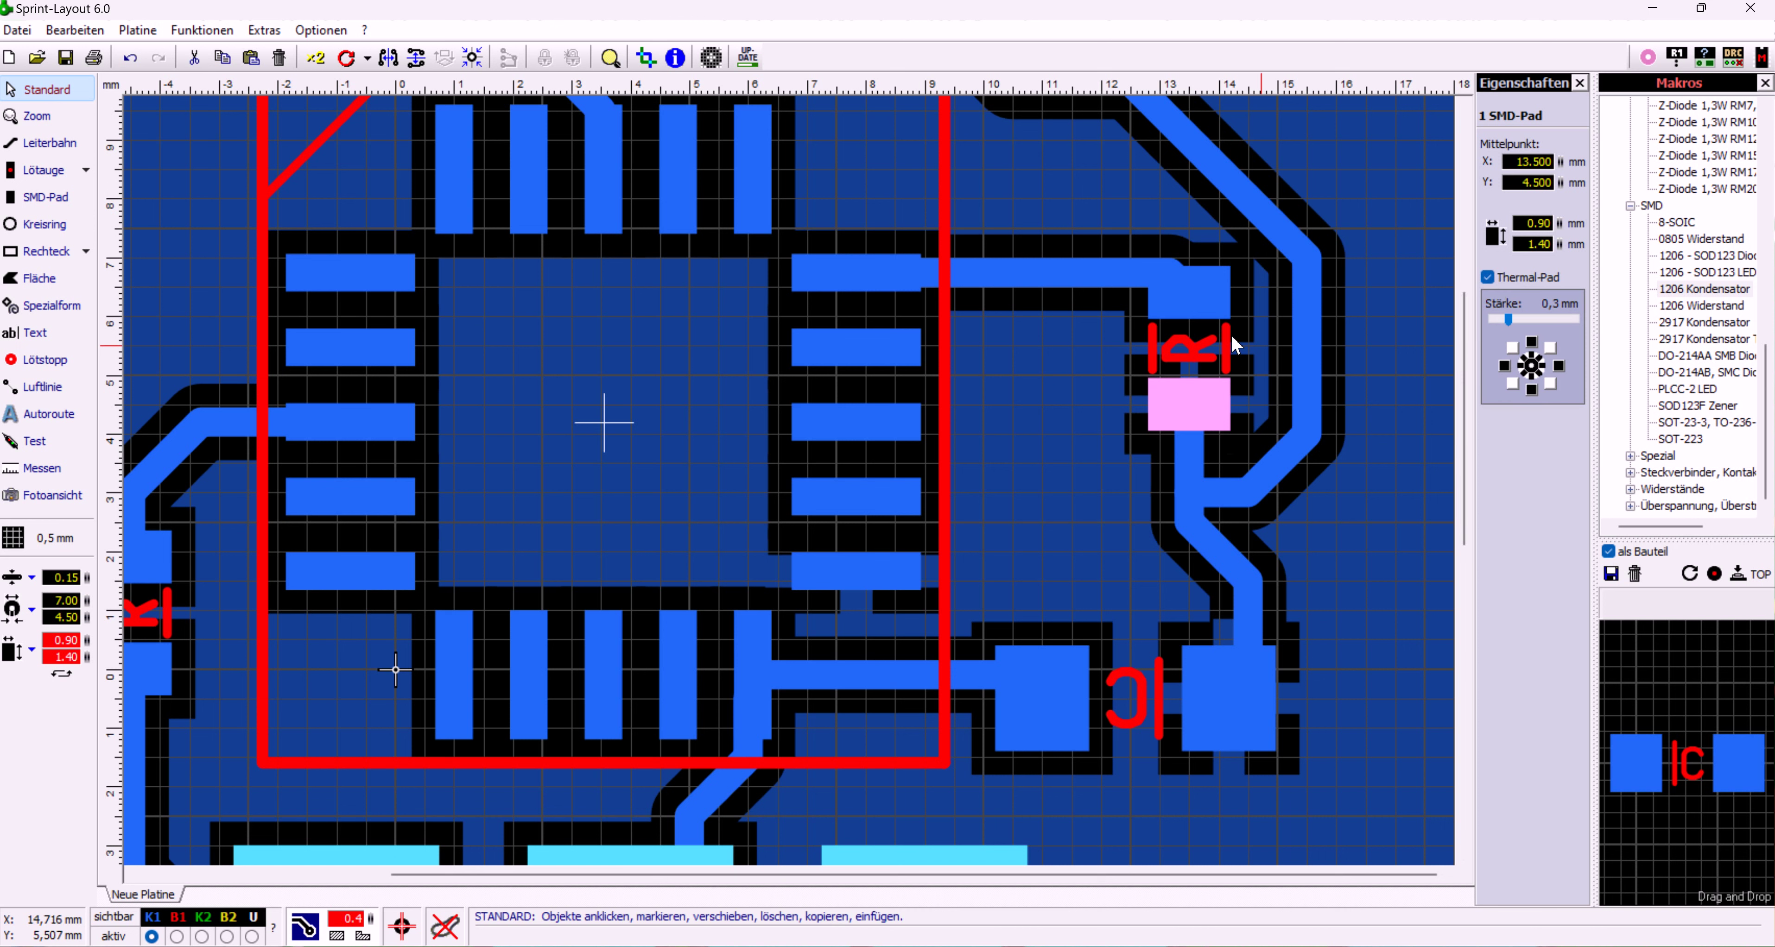
Set the ground-plane clearance of the whole resistor to the right of the IC to 0.3 mm
left_click(1045, 353)
left_click(1200, 297)
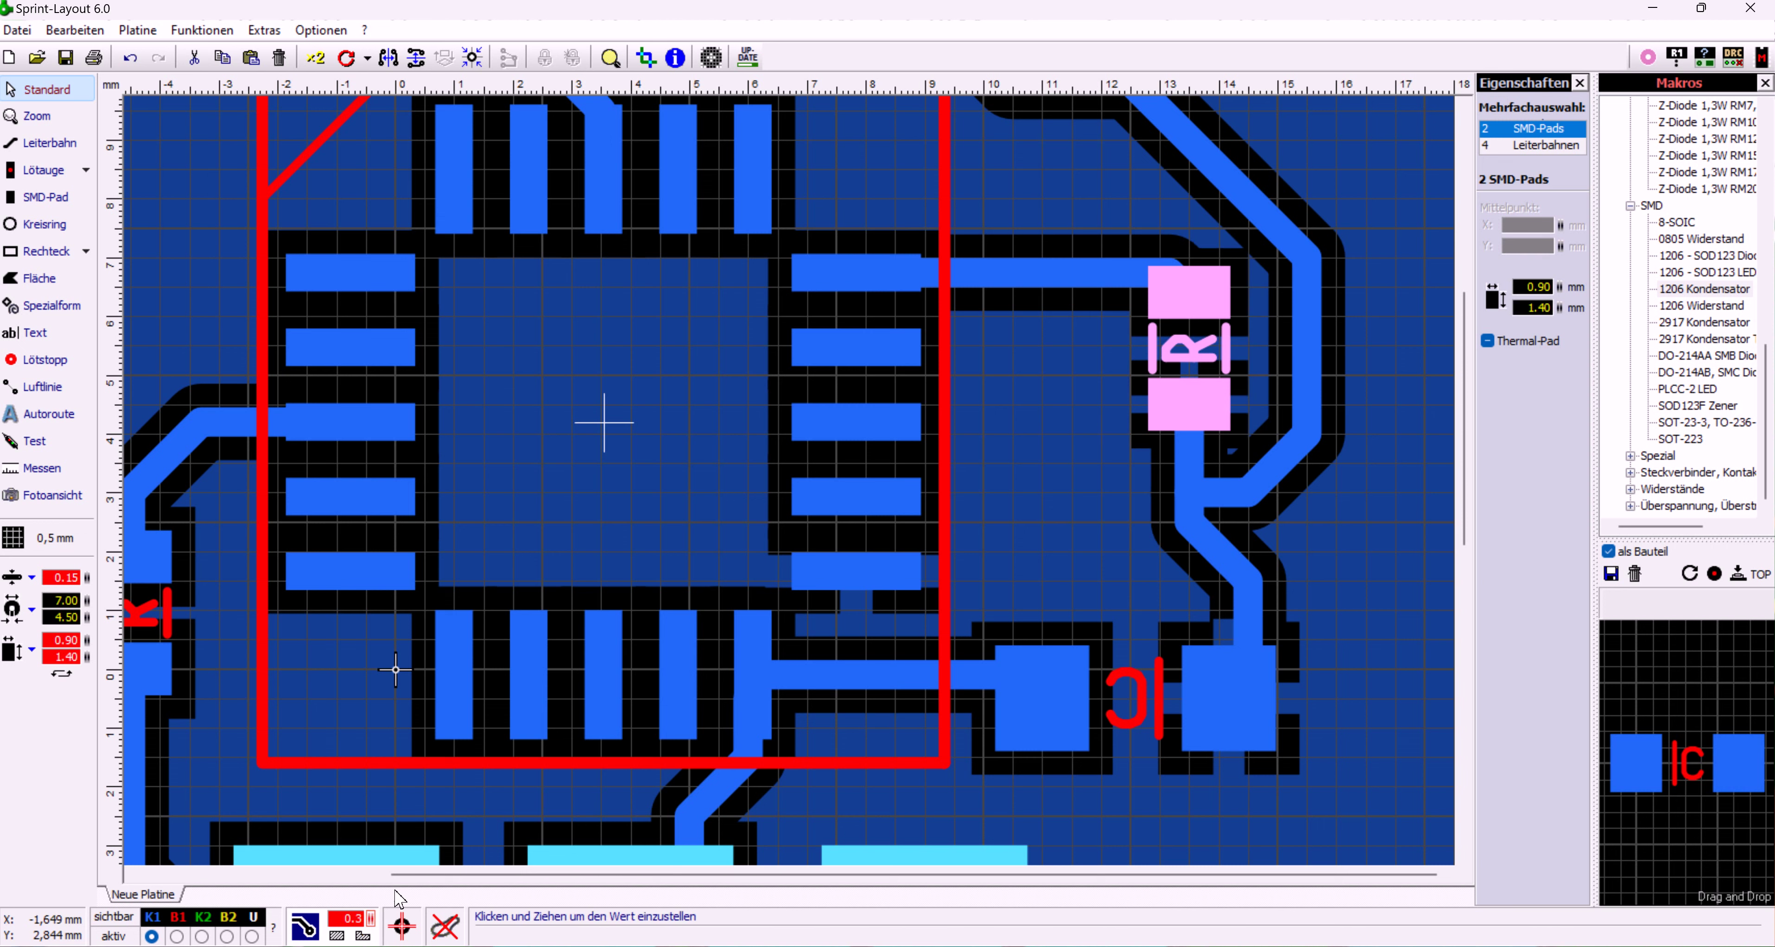
left_click(1130, 455)
scroll(1202, 350, "up", 2)
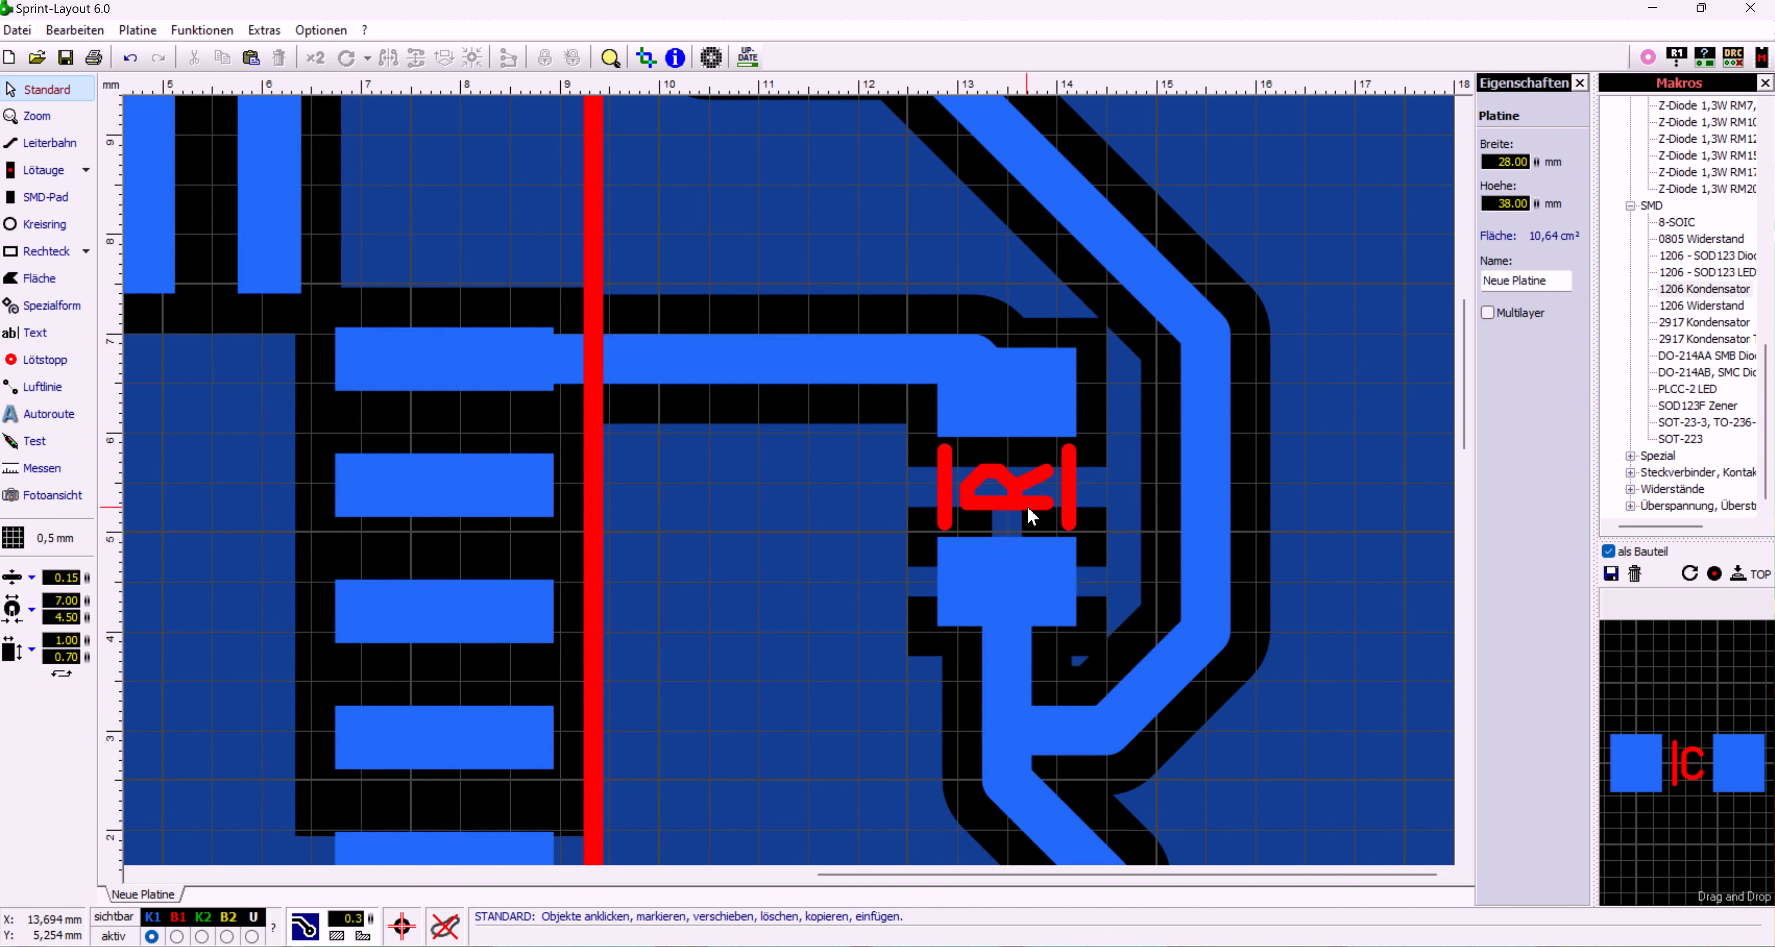
Delete the ground trace between the right-hand resistor and capacitor C and the long ground trace leading up to the LED
scroll(1205, 497, "down", 2)
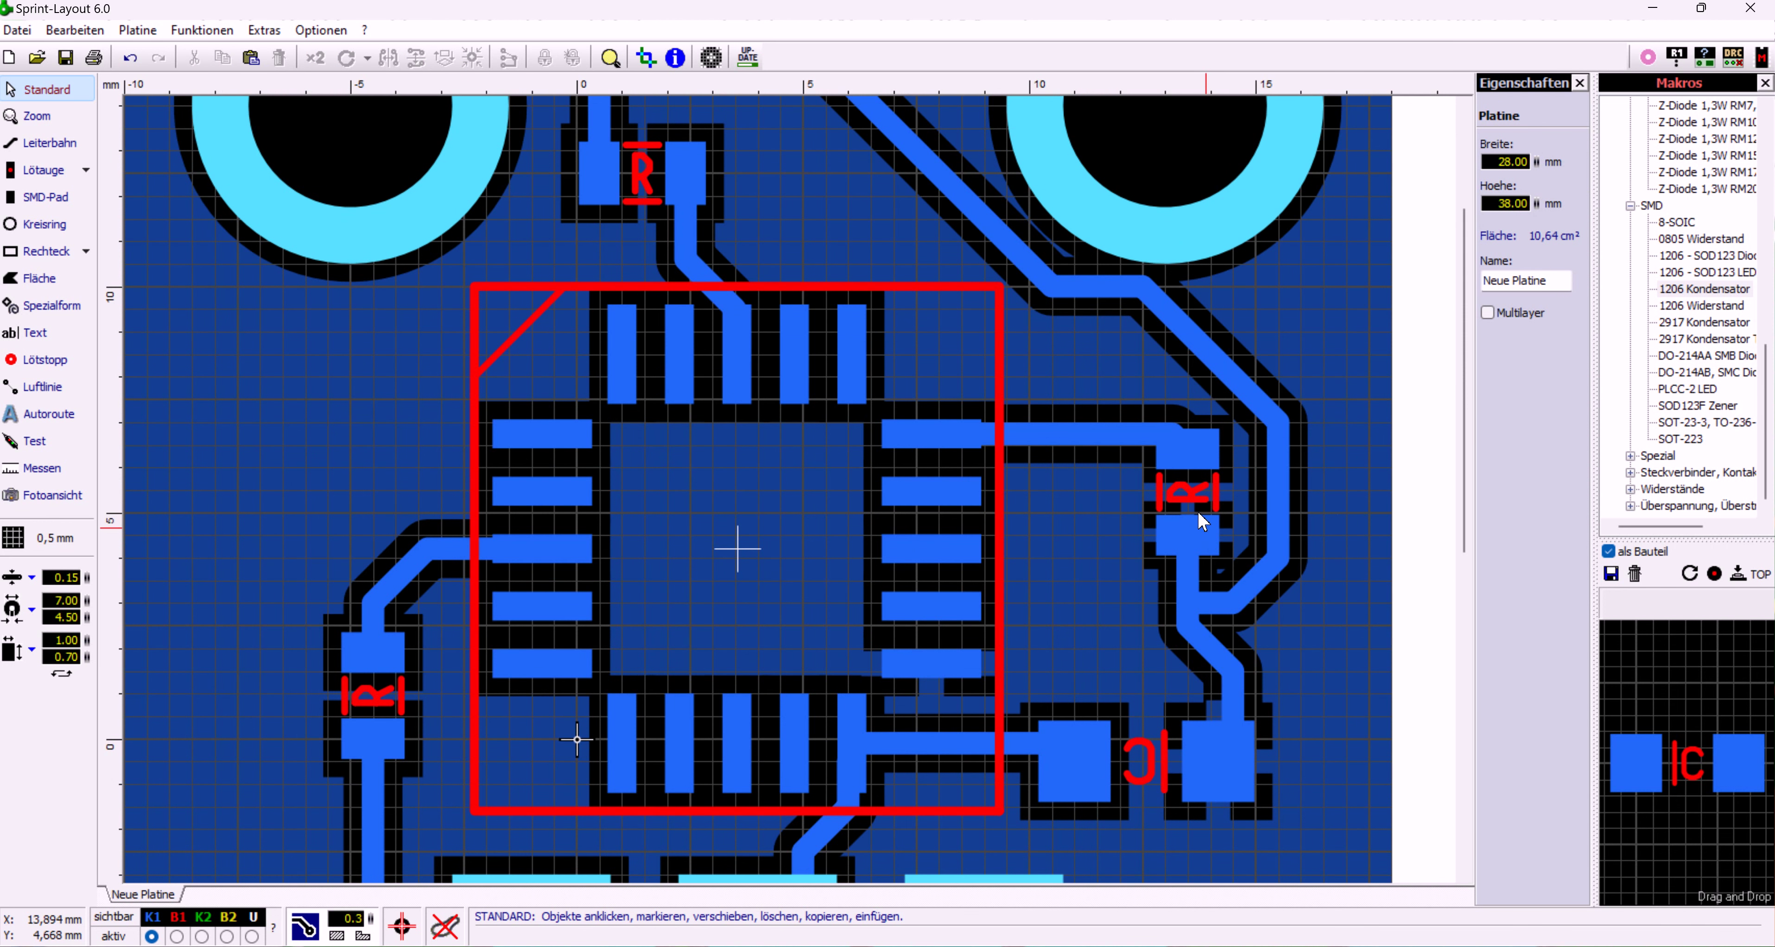
left_click(1212, 652)
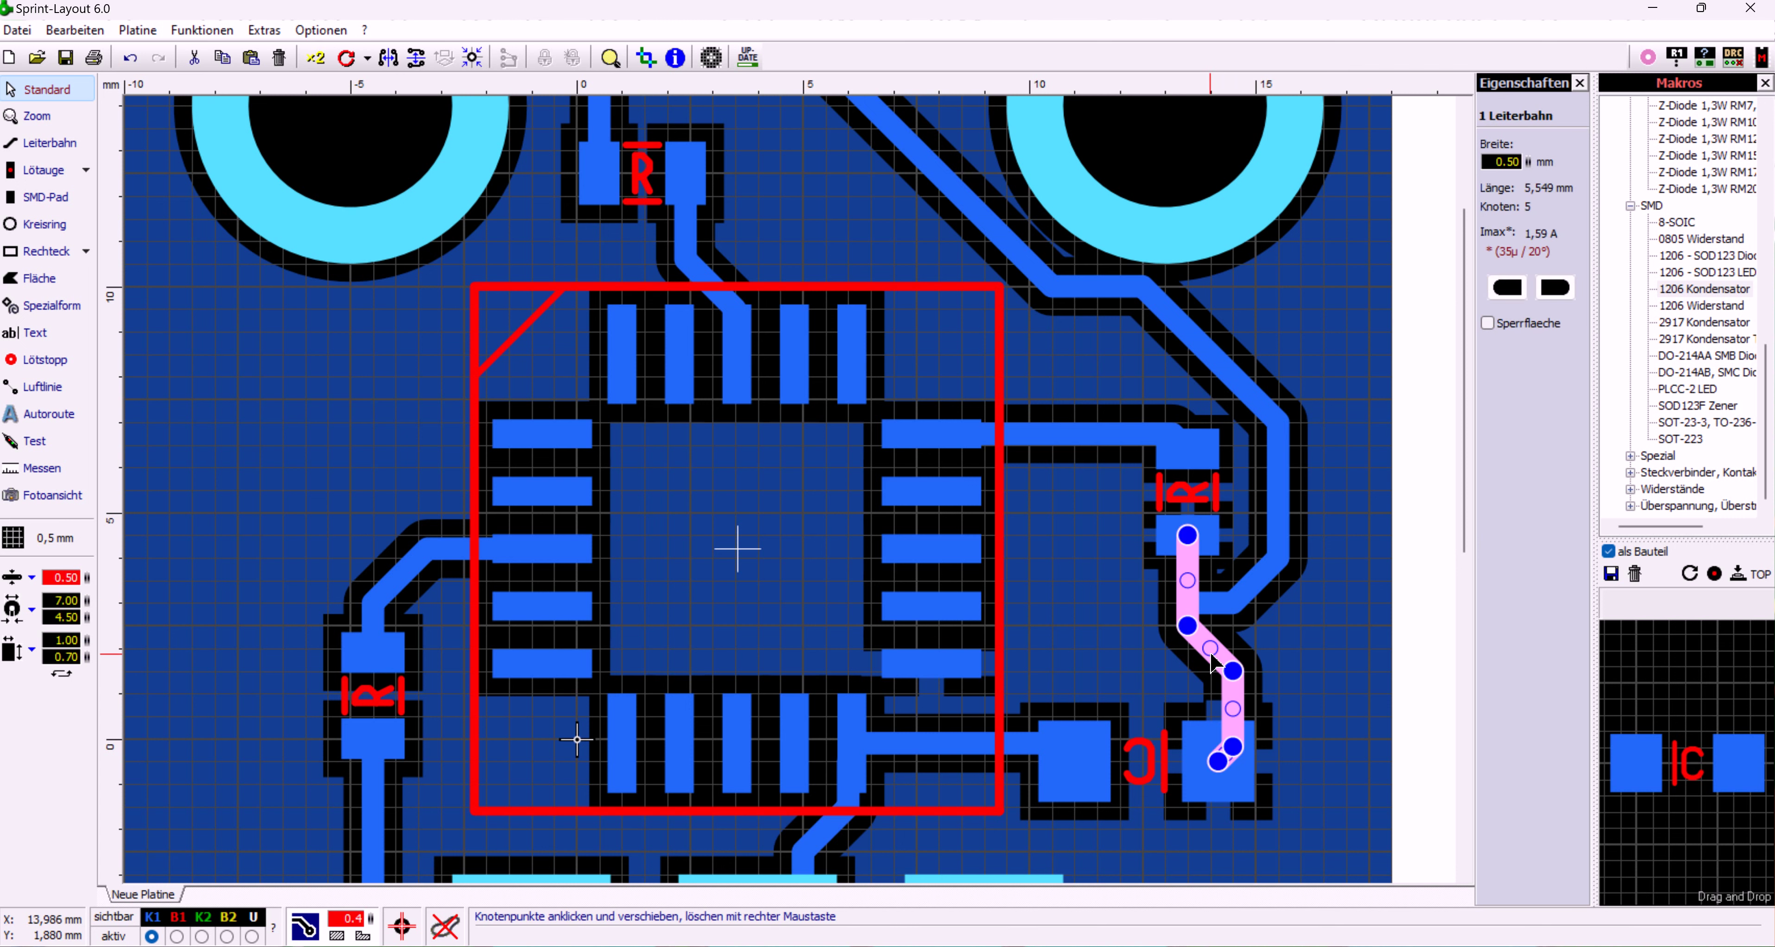
key("Delete")
left_click(1253, 617)
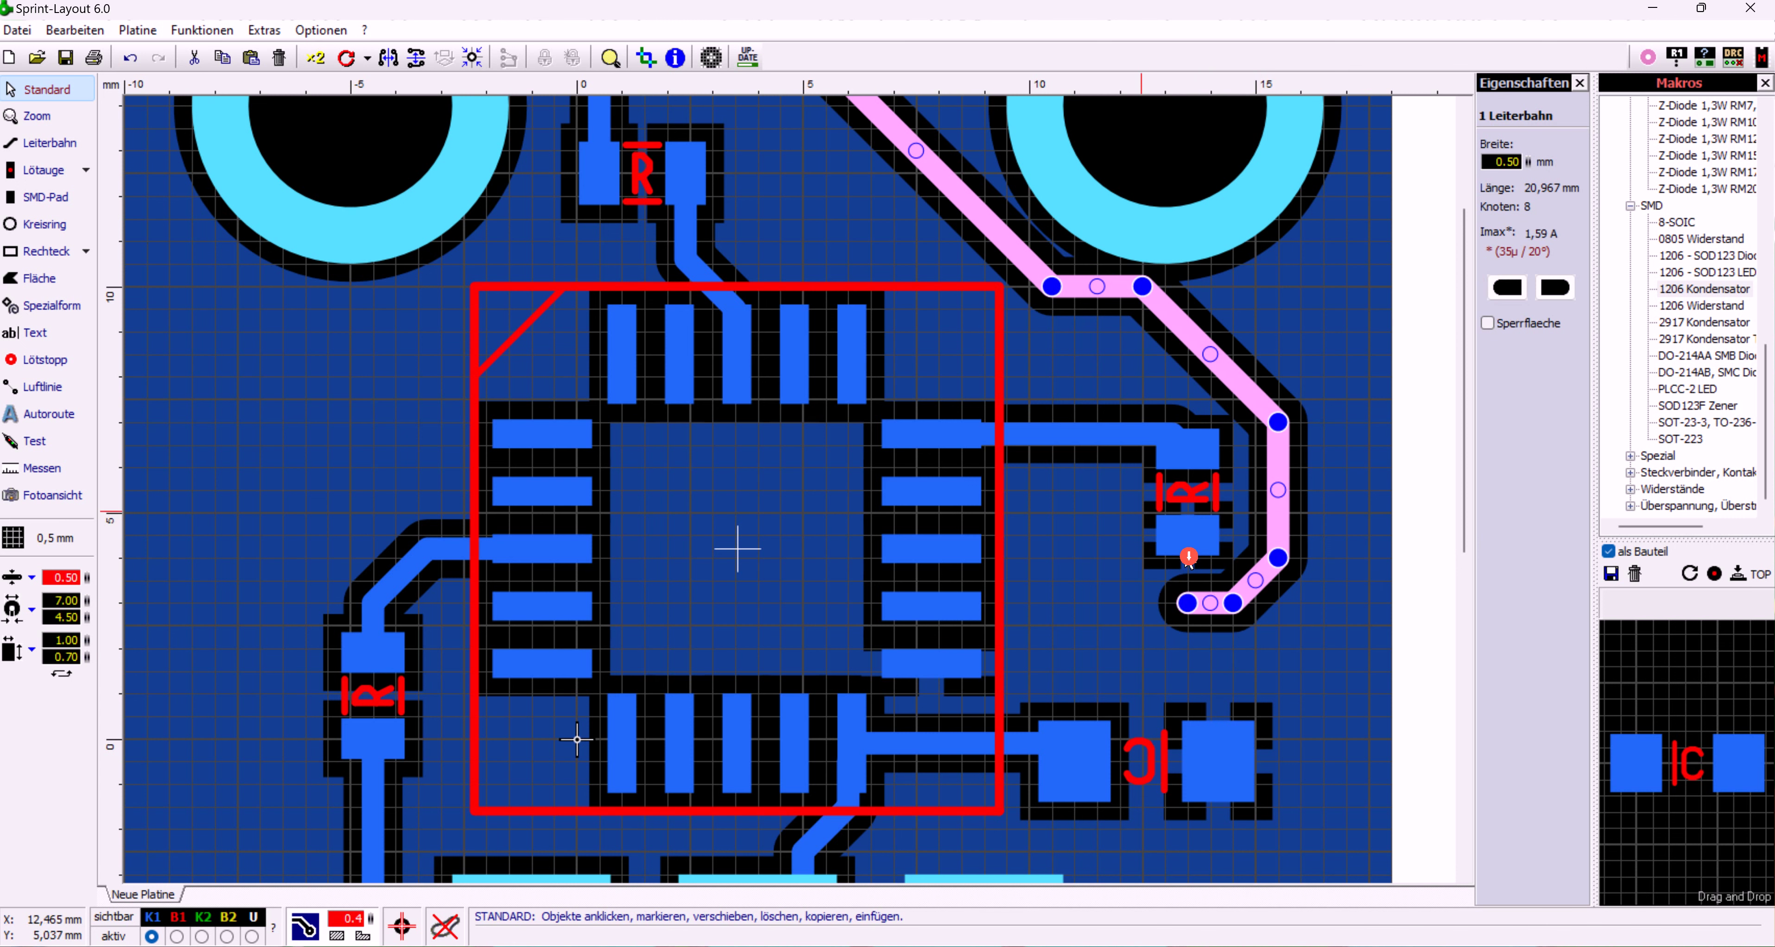
scroll(1188, 559, "down", 2)
key("Delete")
Make the LED's right SMD pad a thermal pad
scroll(498, 180, "up", 3)
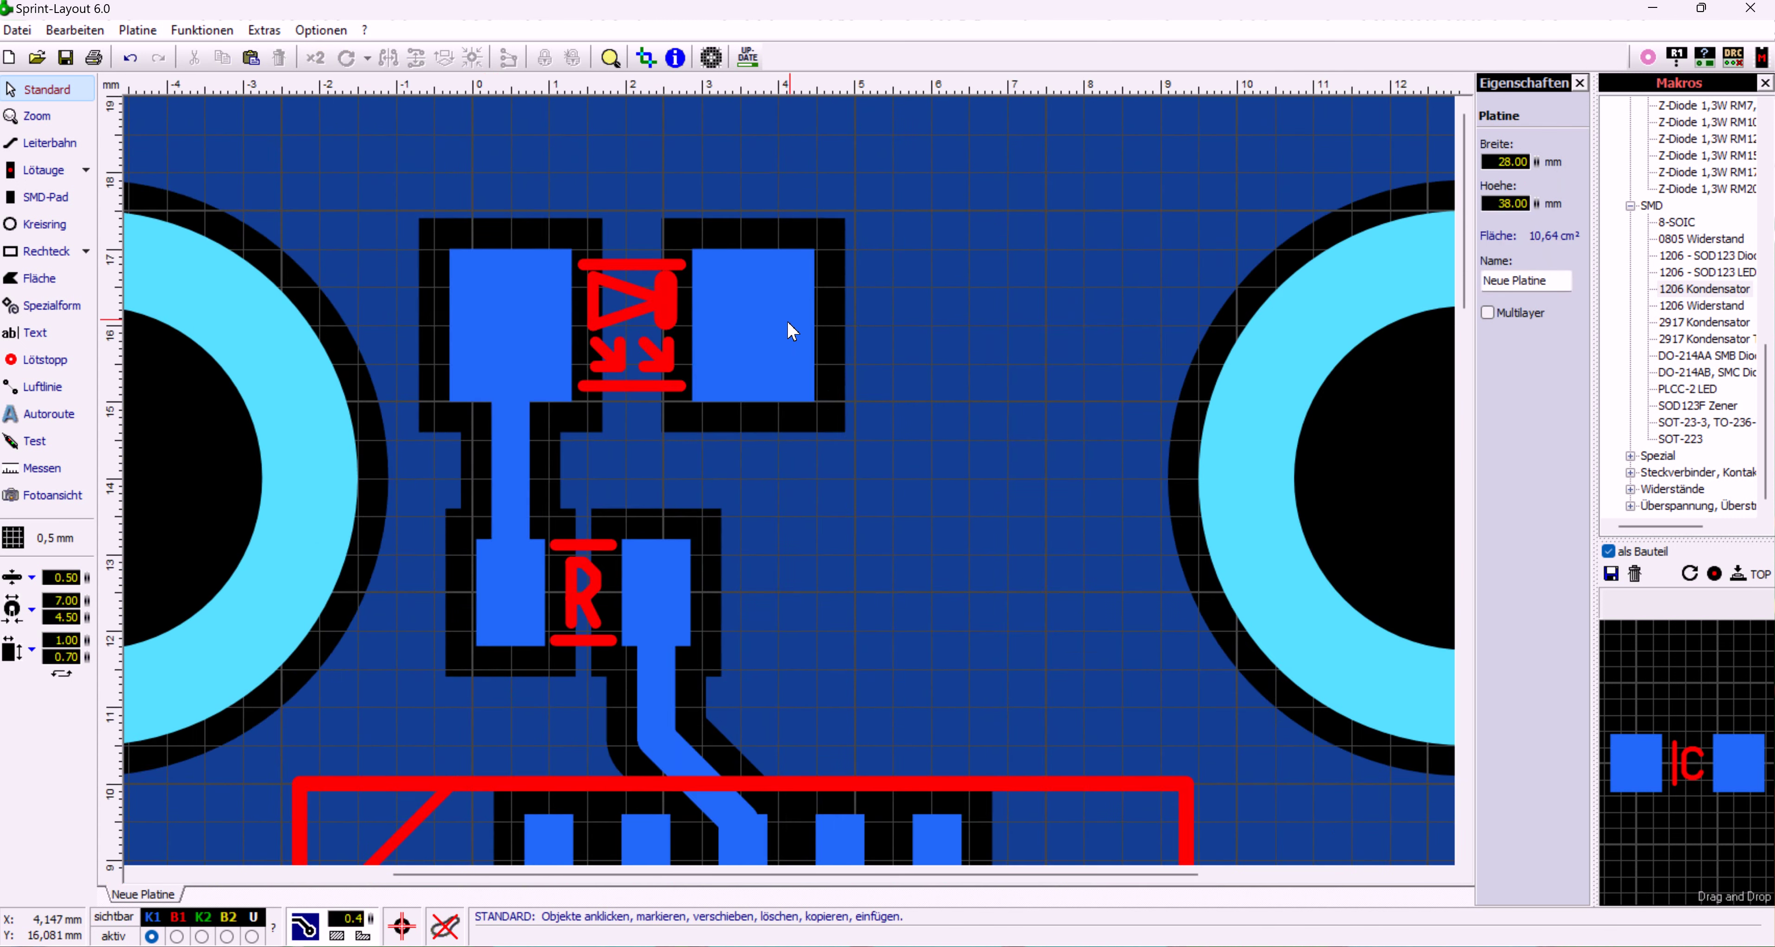
left_click(787, 416)
left_click(1488, 276)
left_click(999, 359)
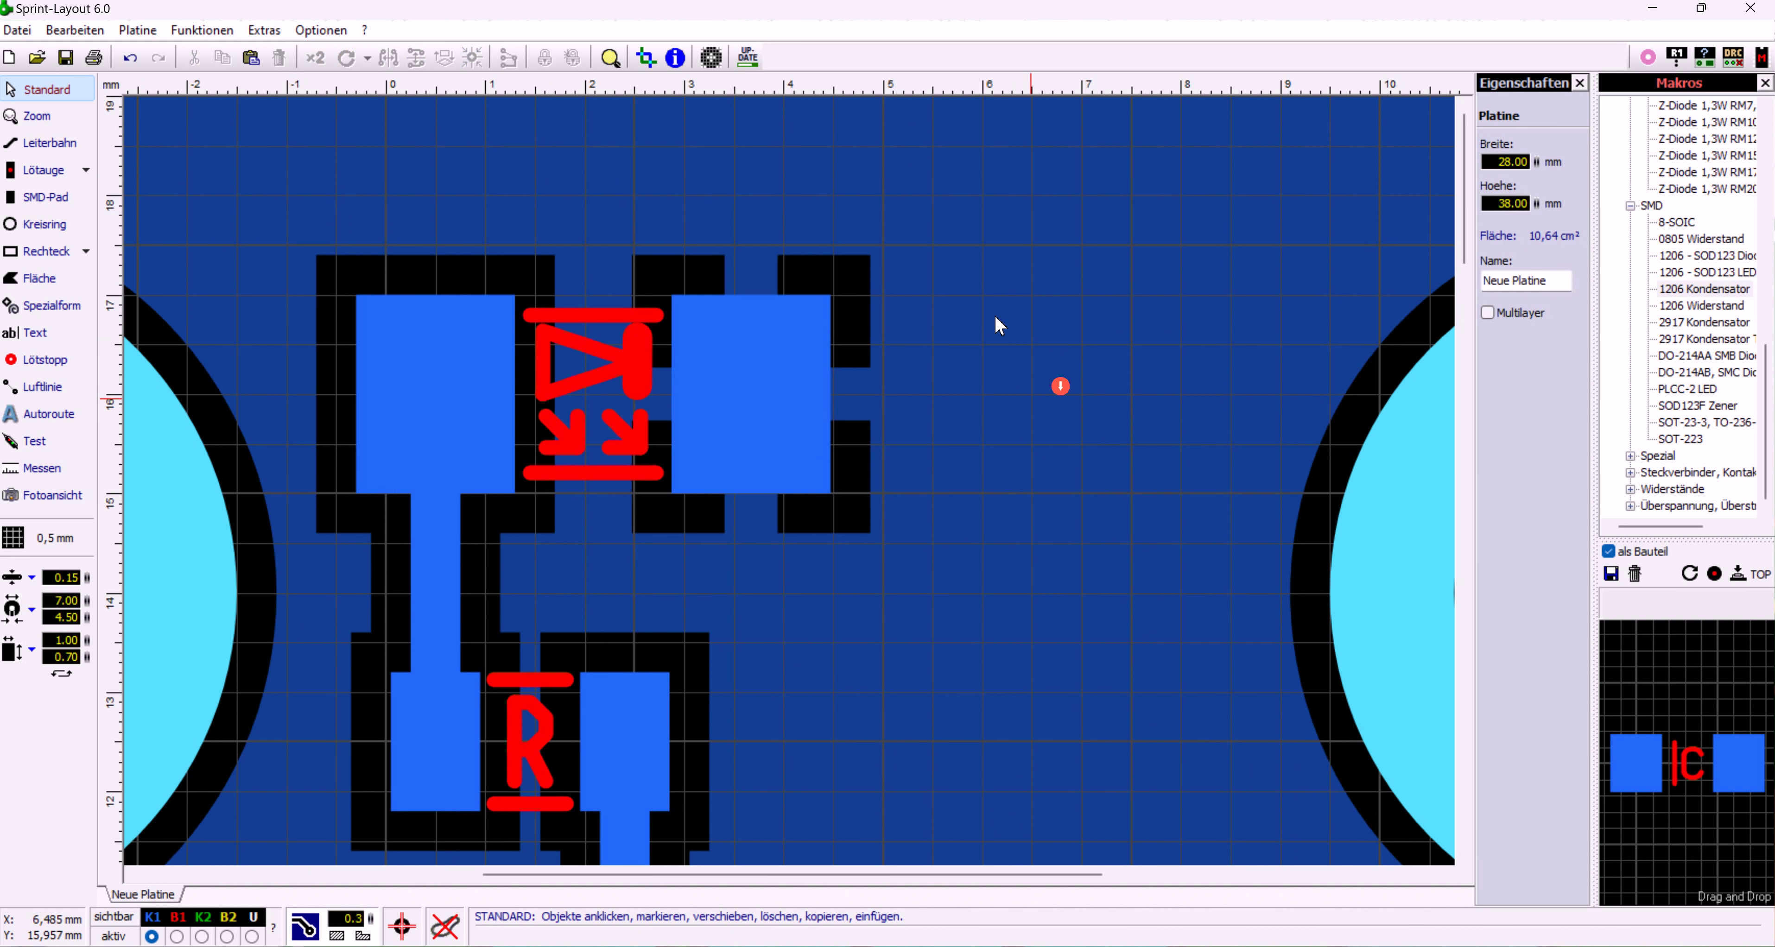
scroll(758, 228, "down", 2)
scroll(508, 210, "down", 3)
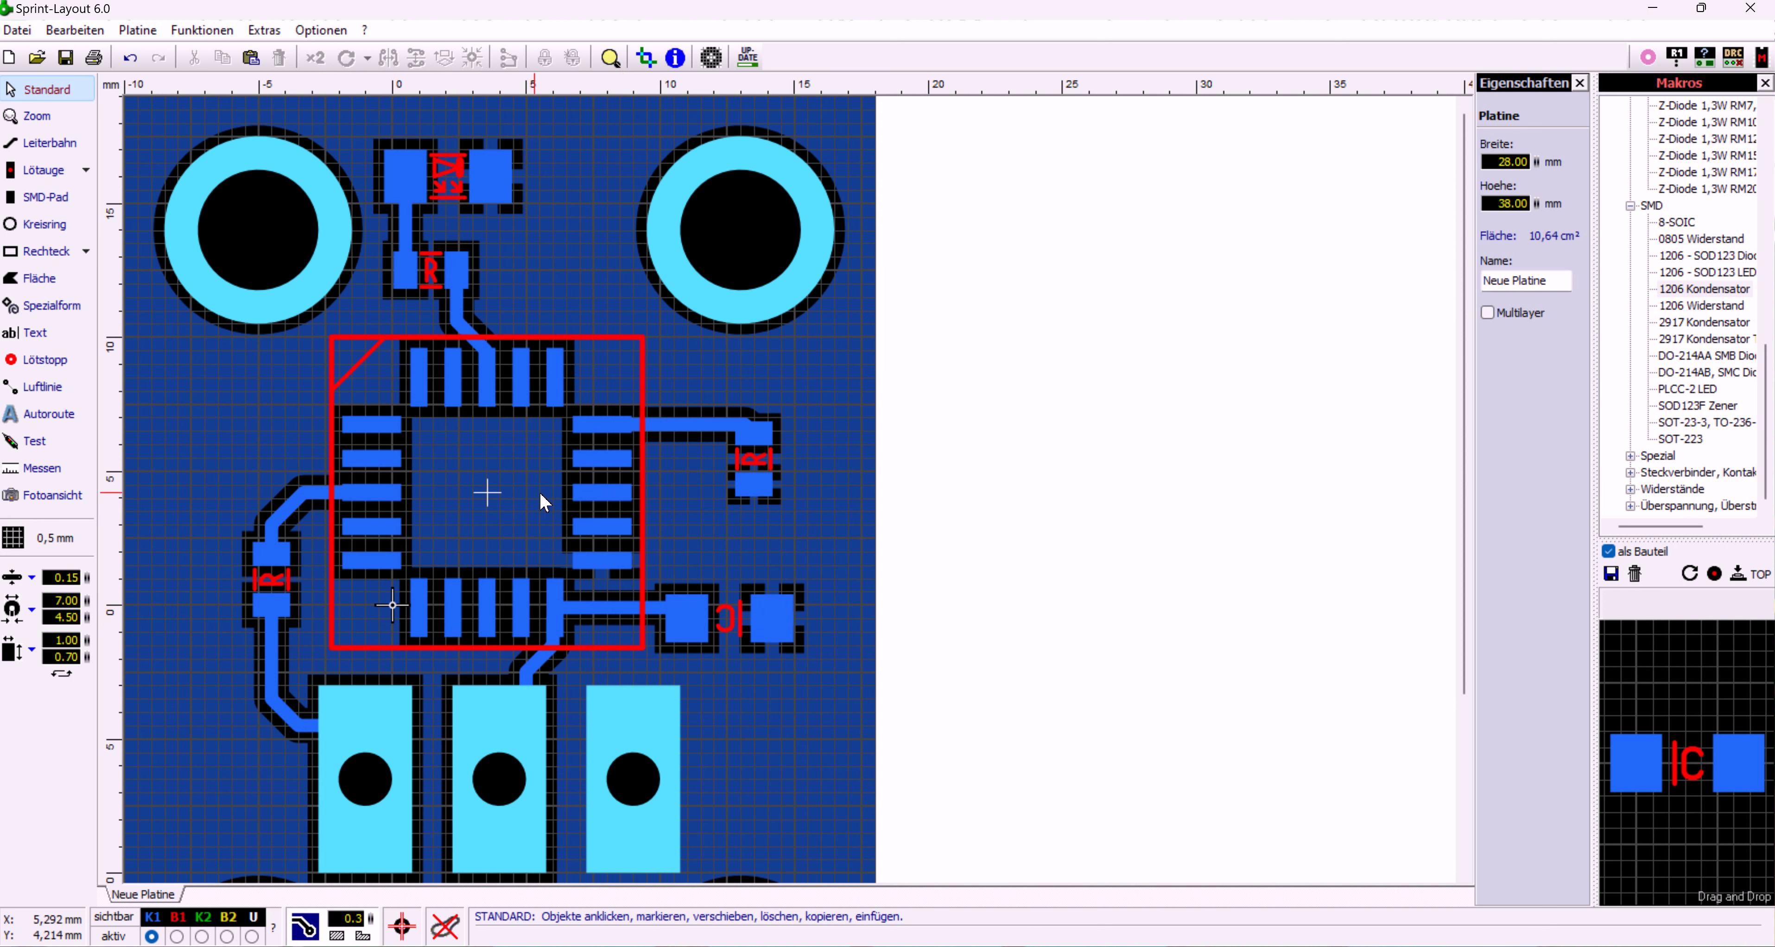
scroll(781, 614, "up", 2)
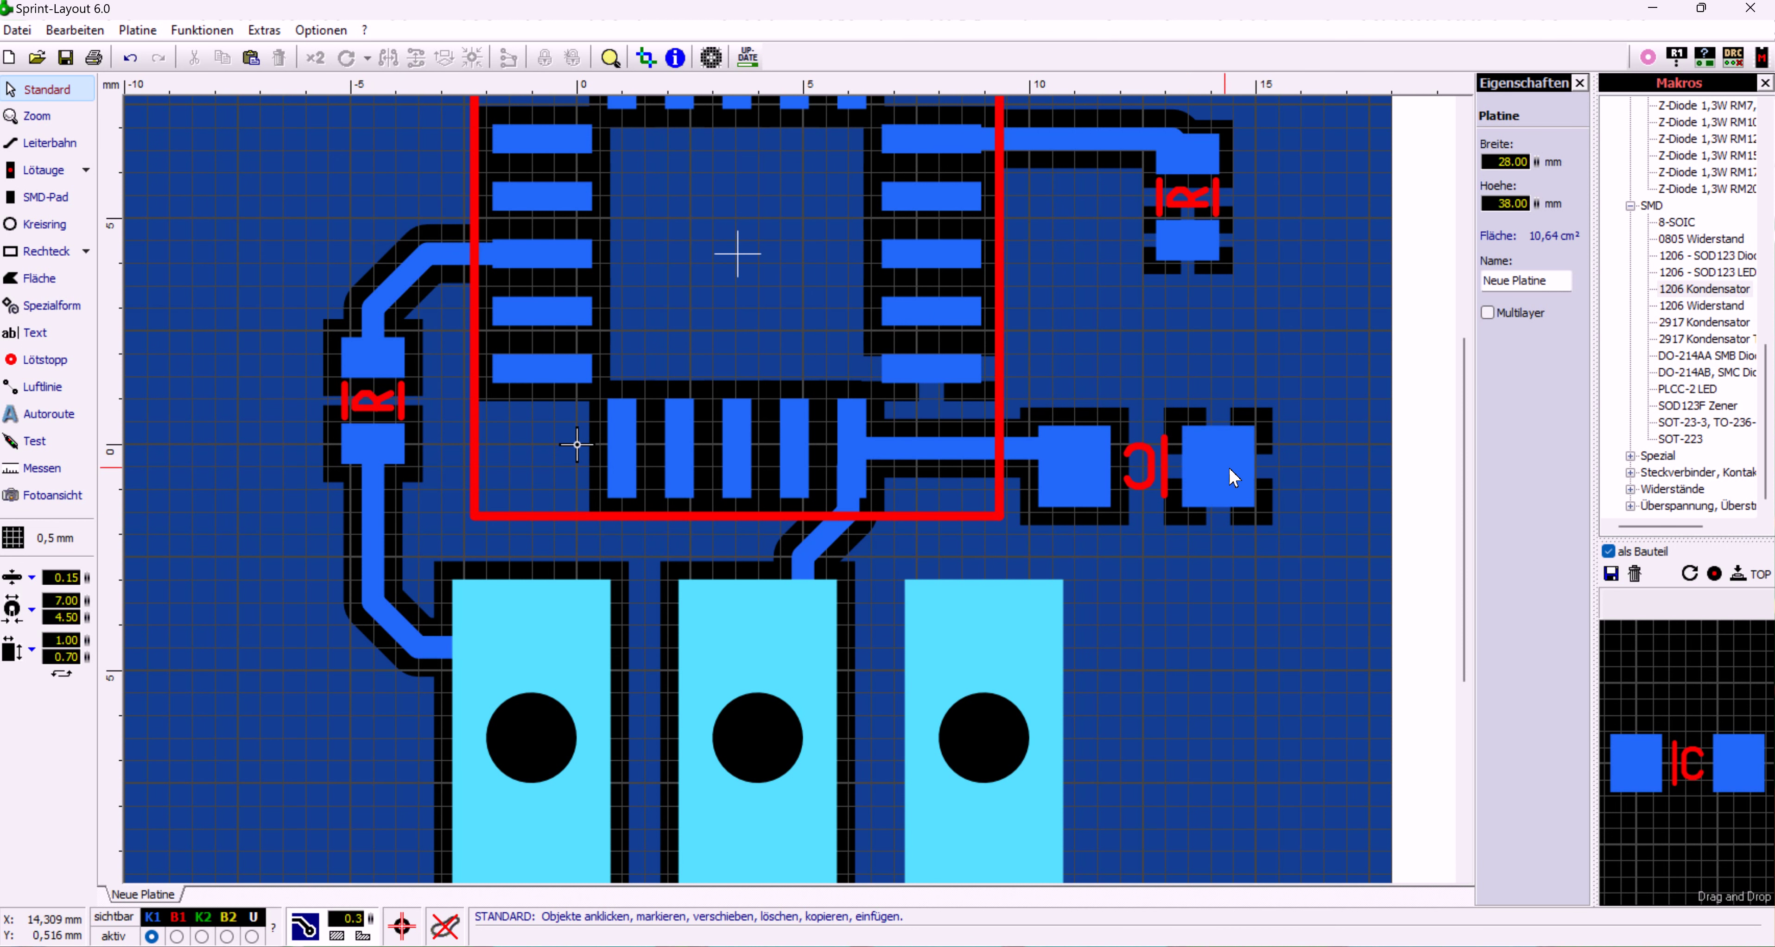
scroll(1098, 414, "down", 1)
scroll(703, 455, "down", 1)
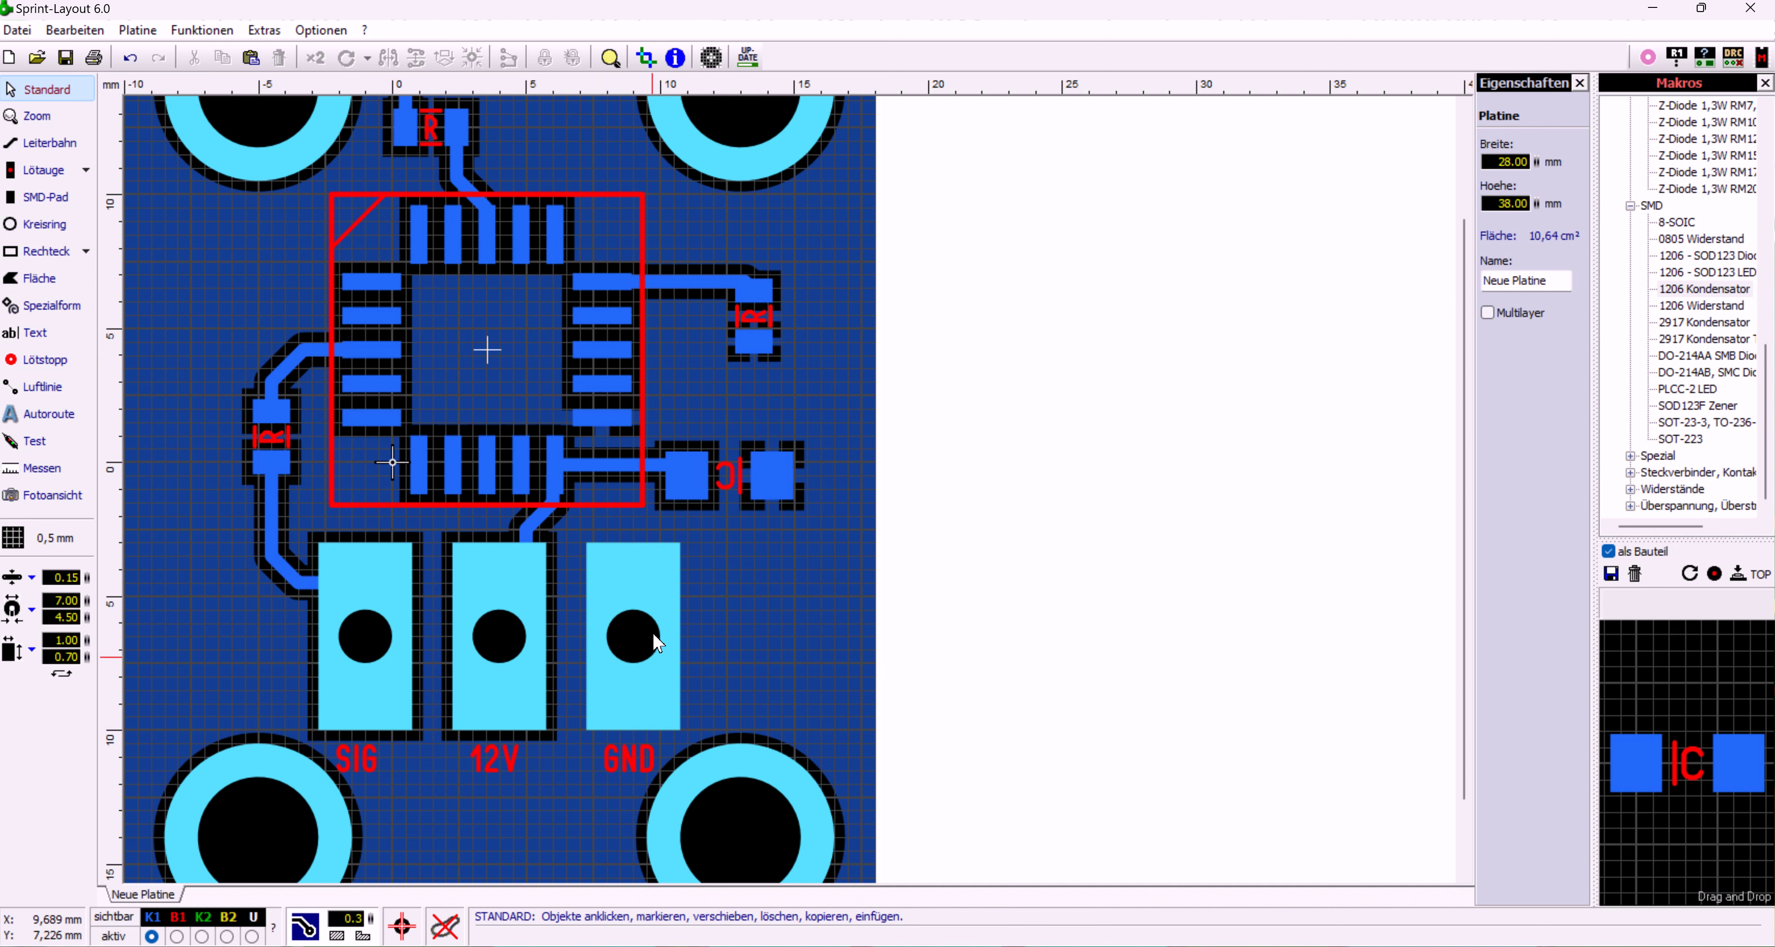
Check the ground-plane clearance setting of the rectangular GND solder pad
left_click(659, 599)
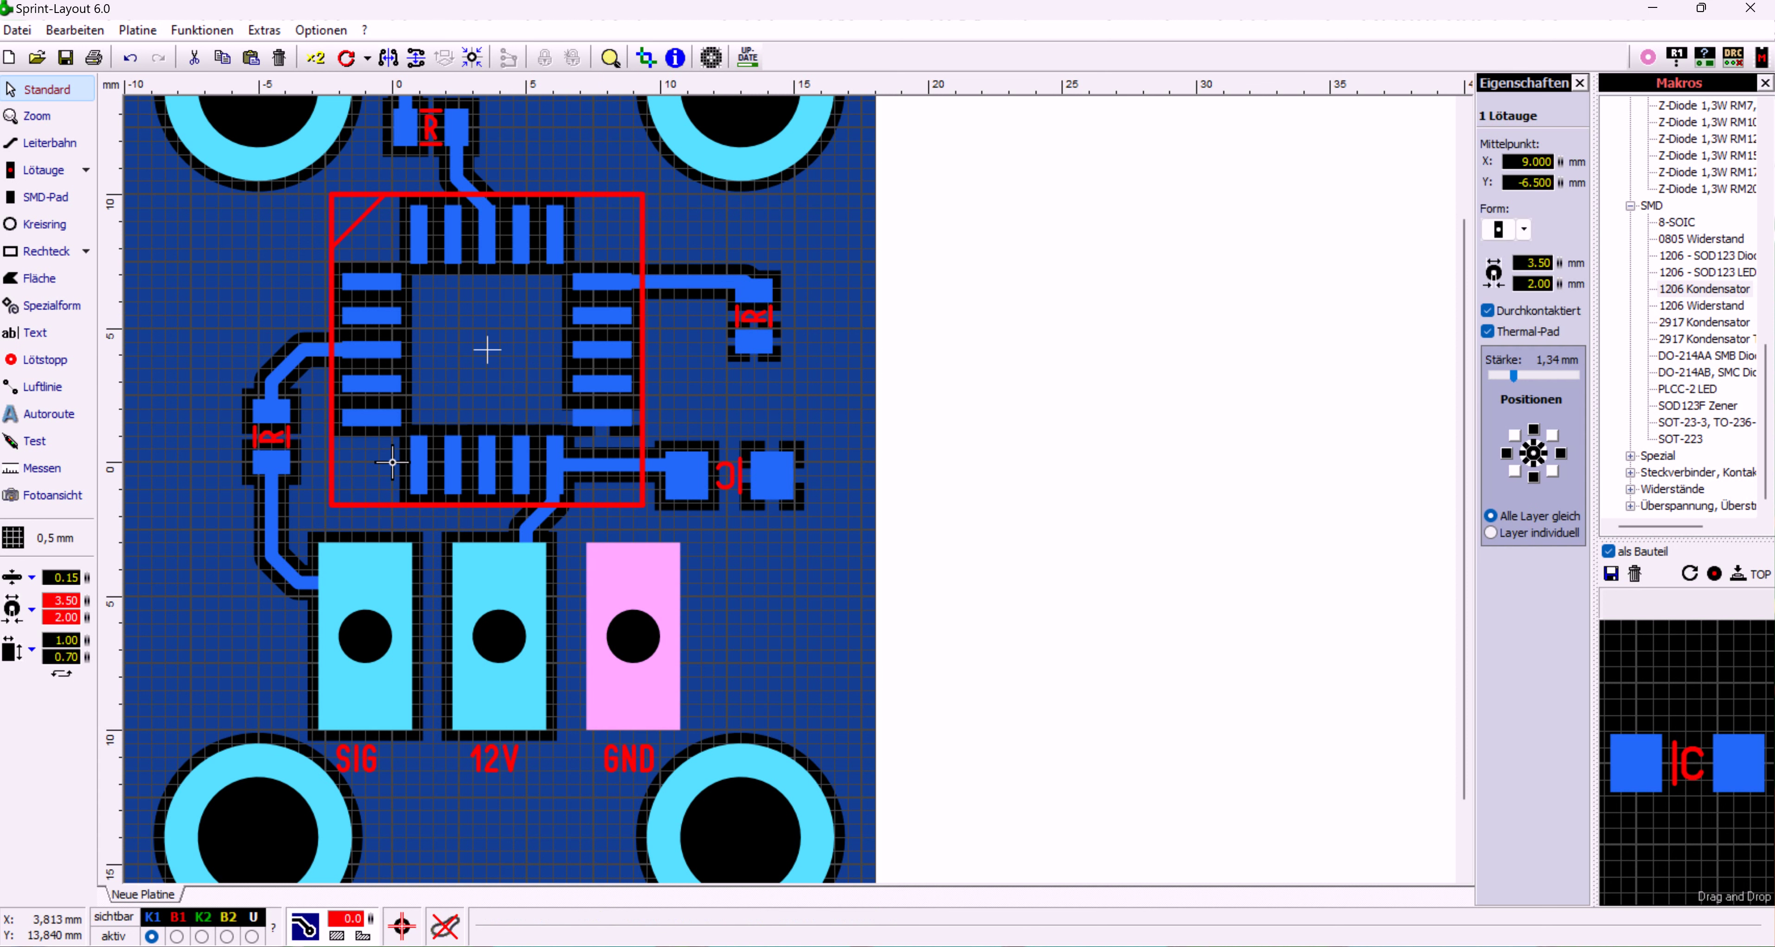
mouse_move(383, 932)
left_mouse_down()
mouse_move(403, 864)
mouse_move(394, 941)
left_mouse_up()
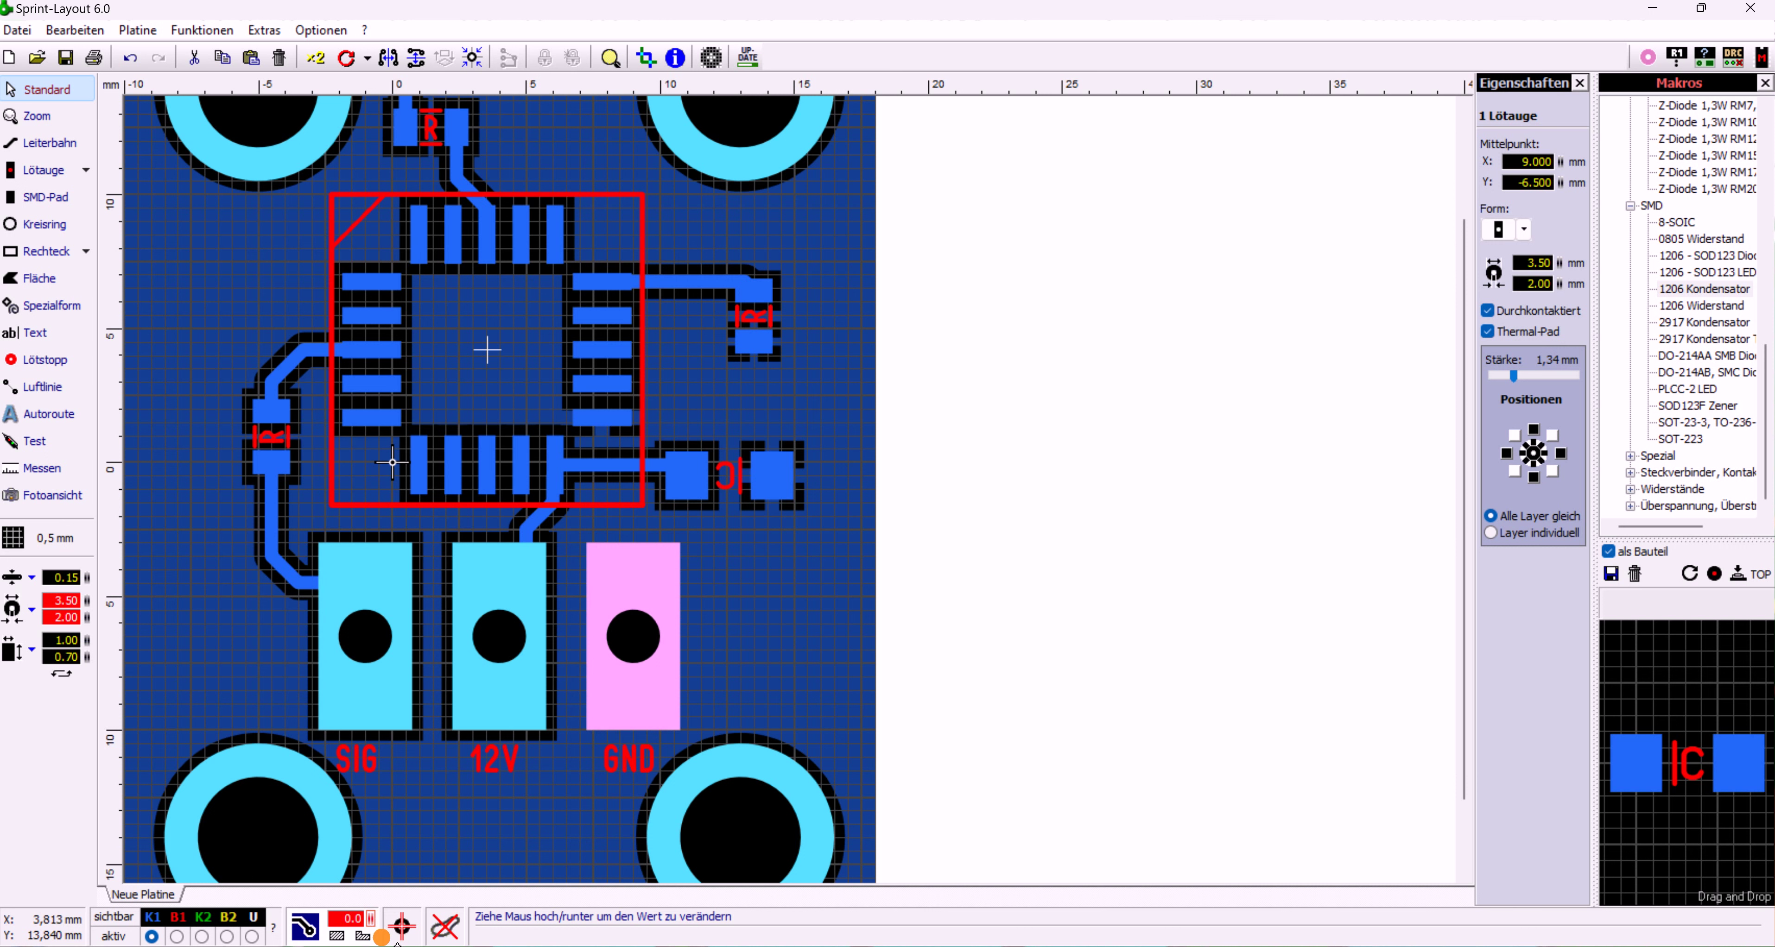
mouse_move(394, 942)
left_mouse_down()
mouse_move(399, 892)
mouse_move(402, 930)
left_mouse_up()
scroll(348, 779, "down", 1)
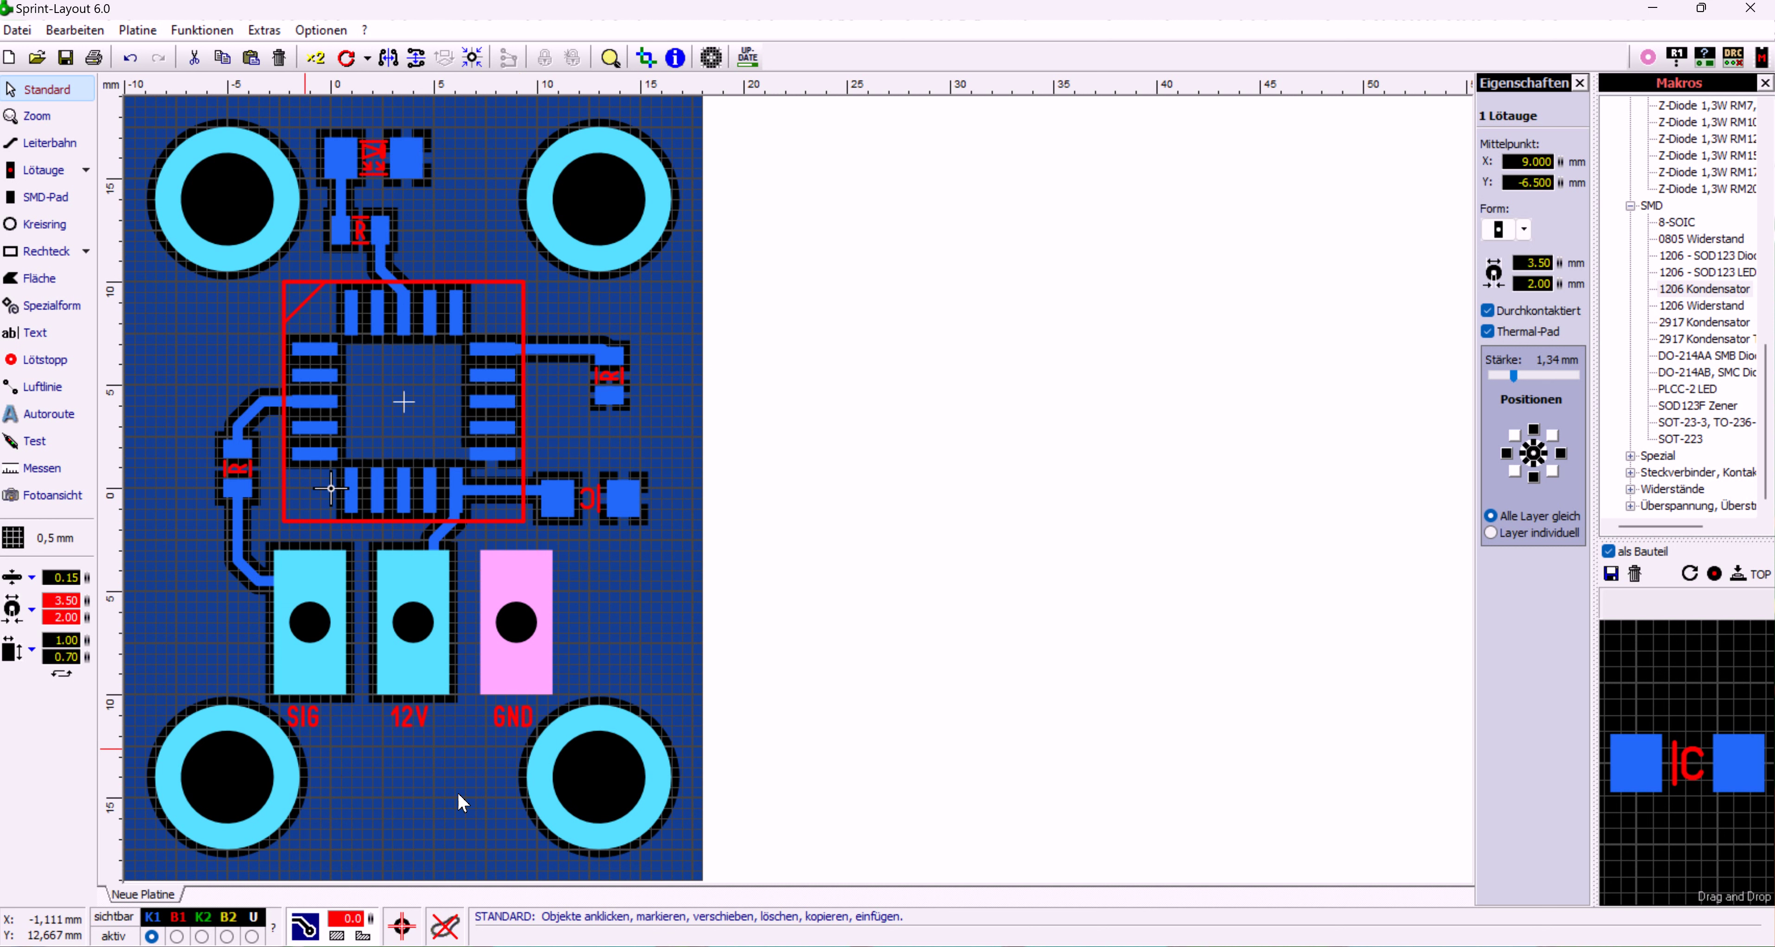
Set the ground-plane clearance of all four round corner mounting-hole pads to 0.0 mm so they connect directly to the copper plane
left_click(590, 780)
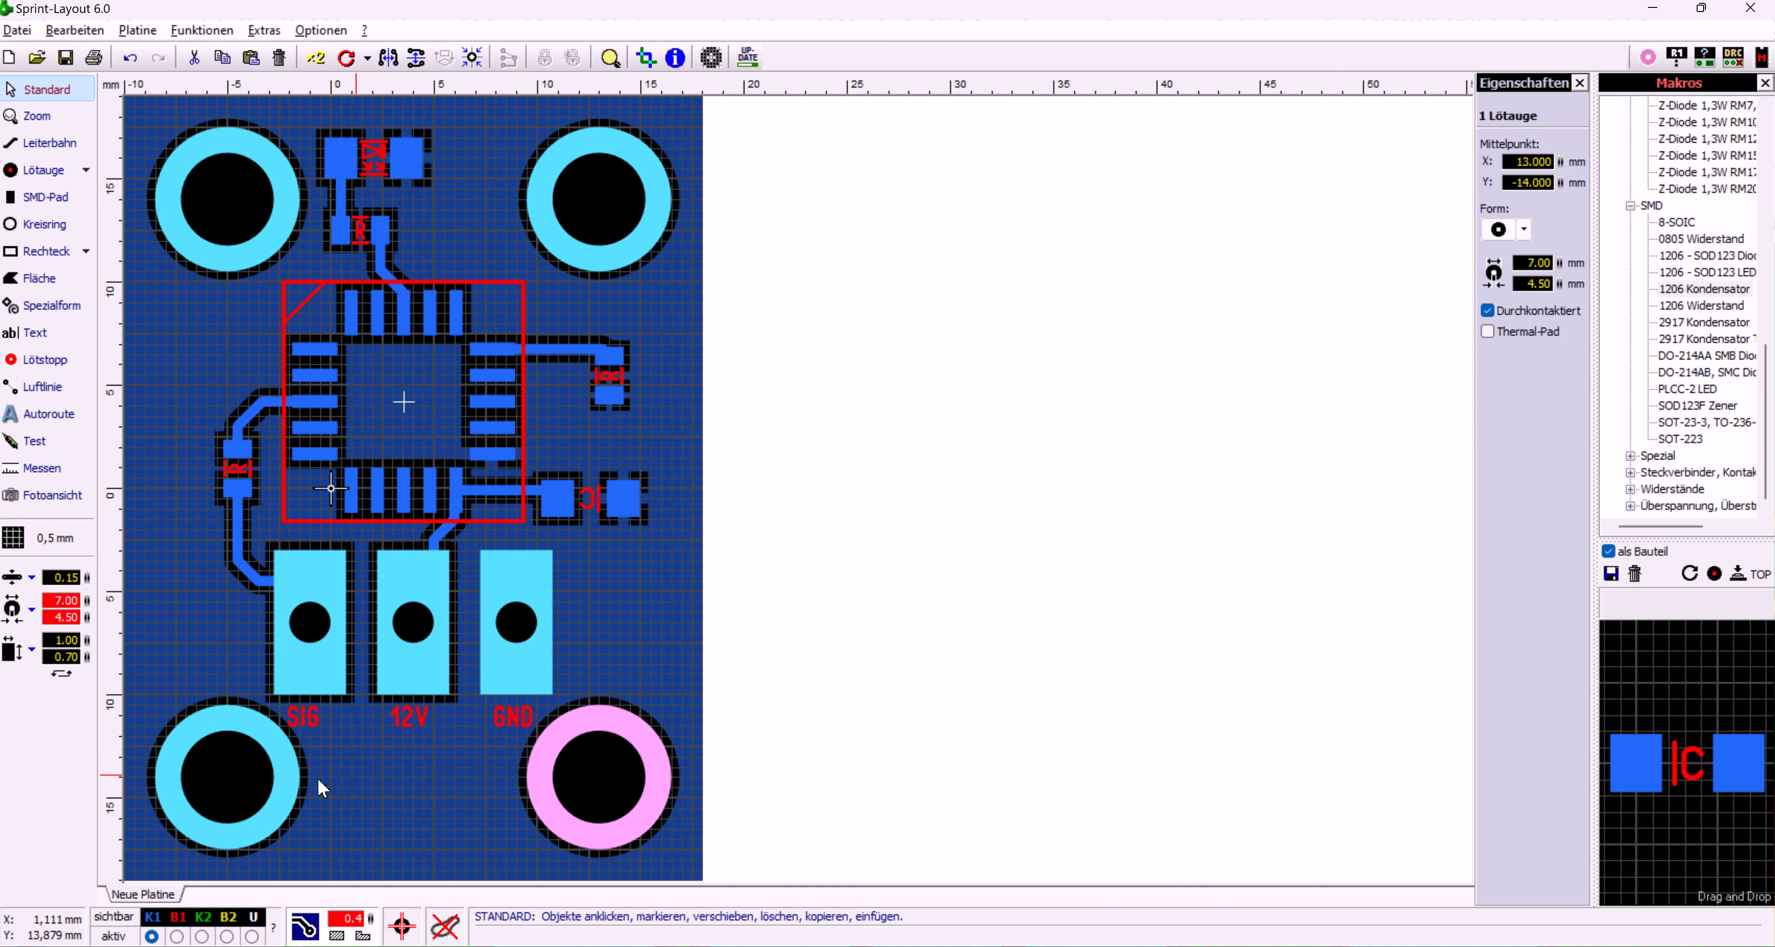
left_click(259, 779, "shift")
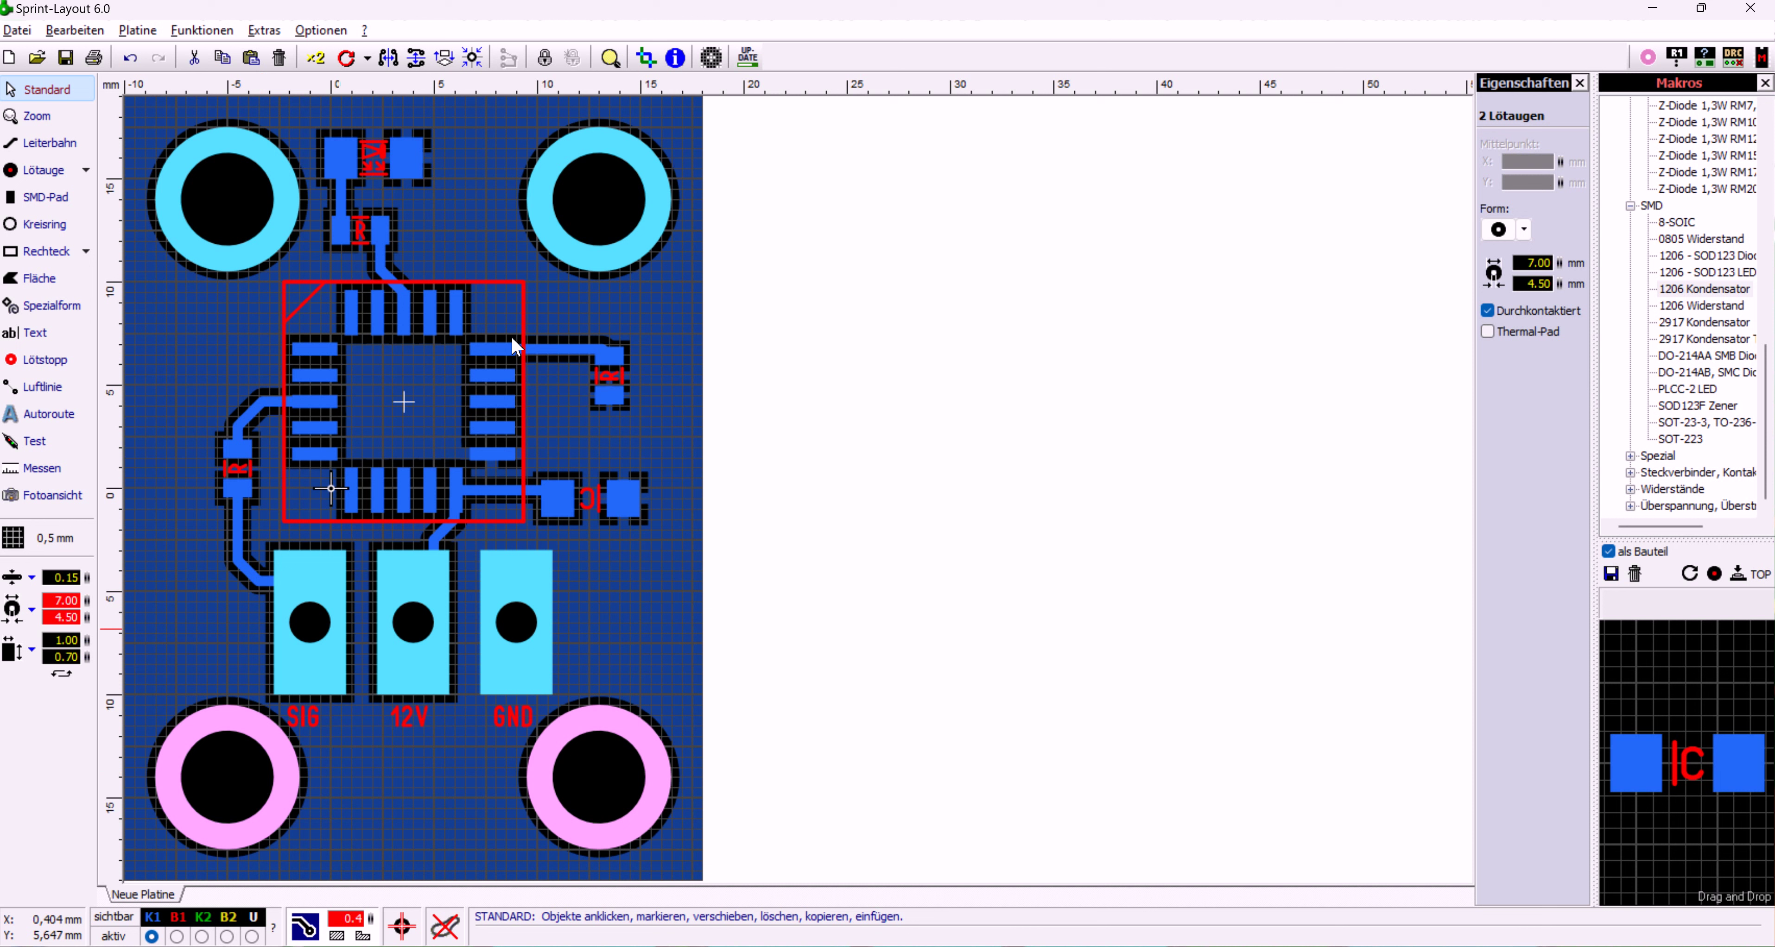
left_click(592, 219, "shift")
left_click(227, 176, "shift")
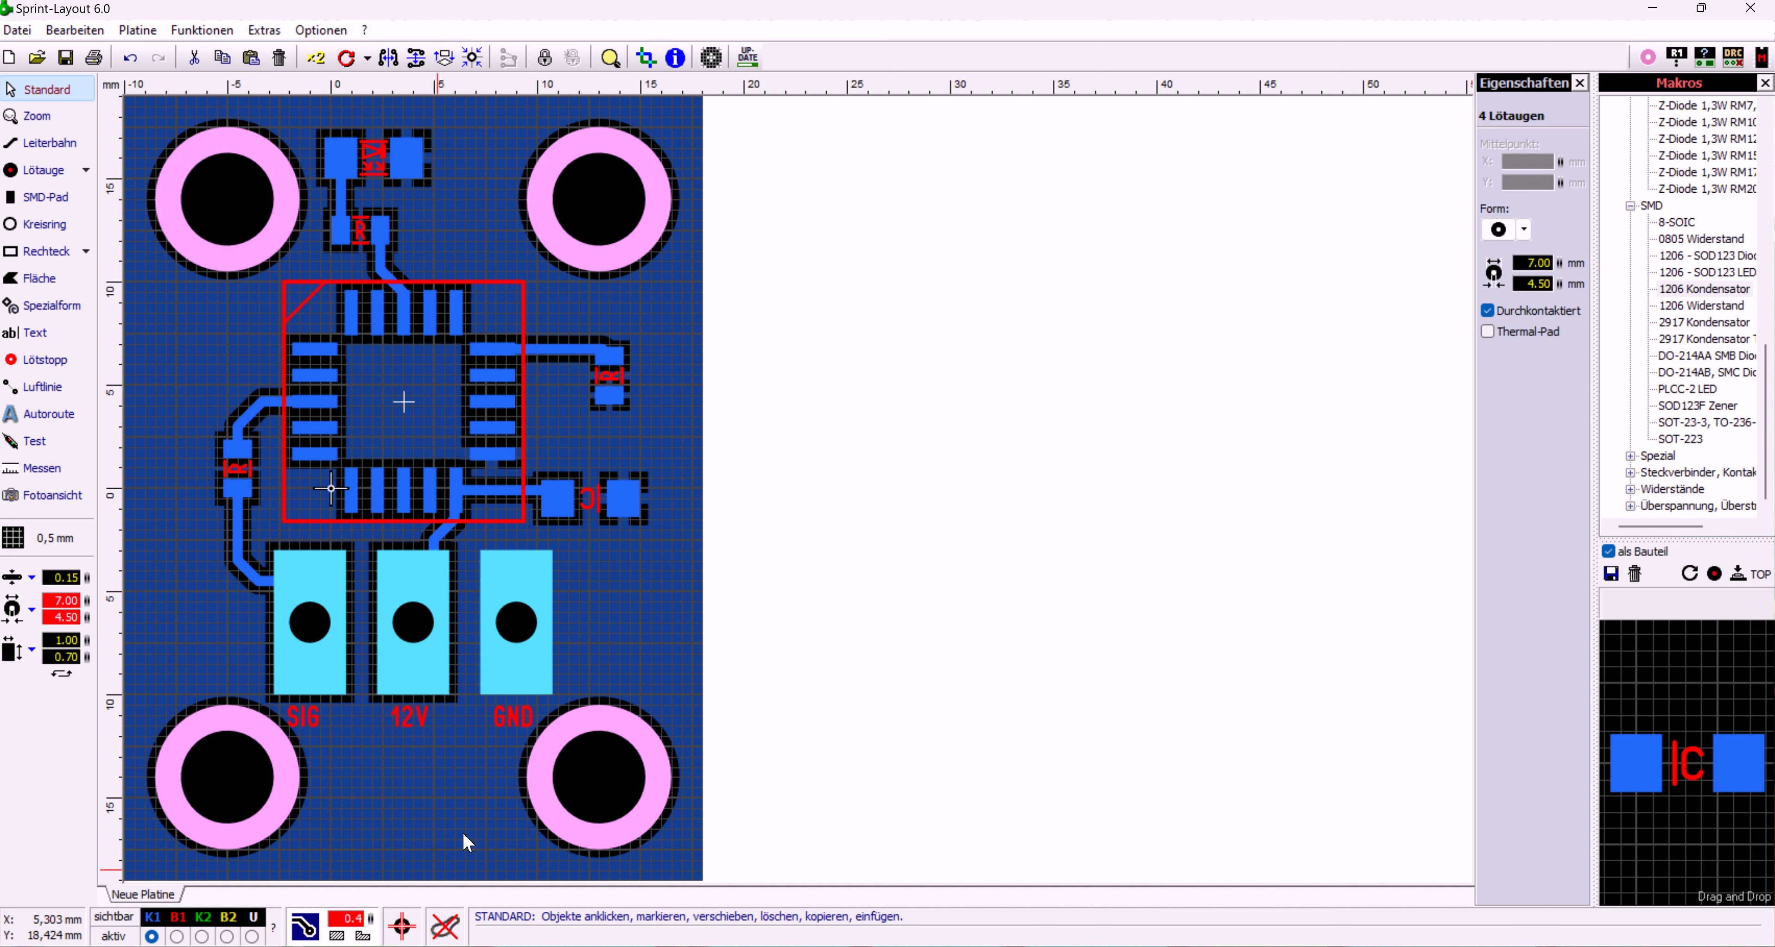
left_click_drag(371, 919, 377, 946)
left_click(388, 821)
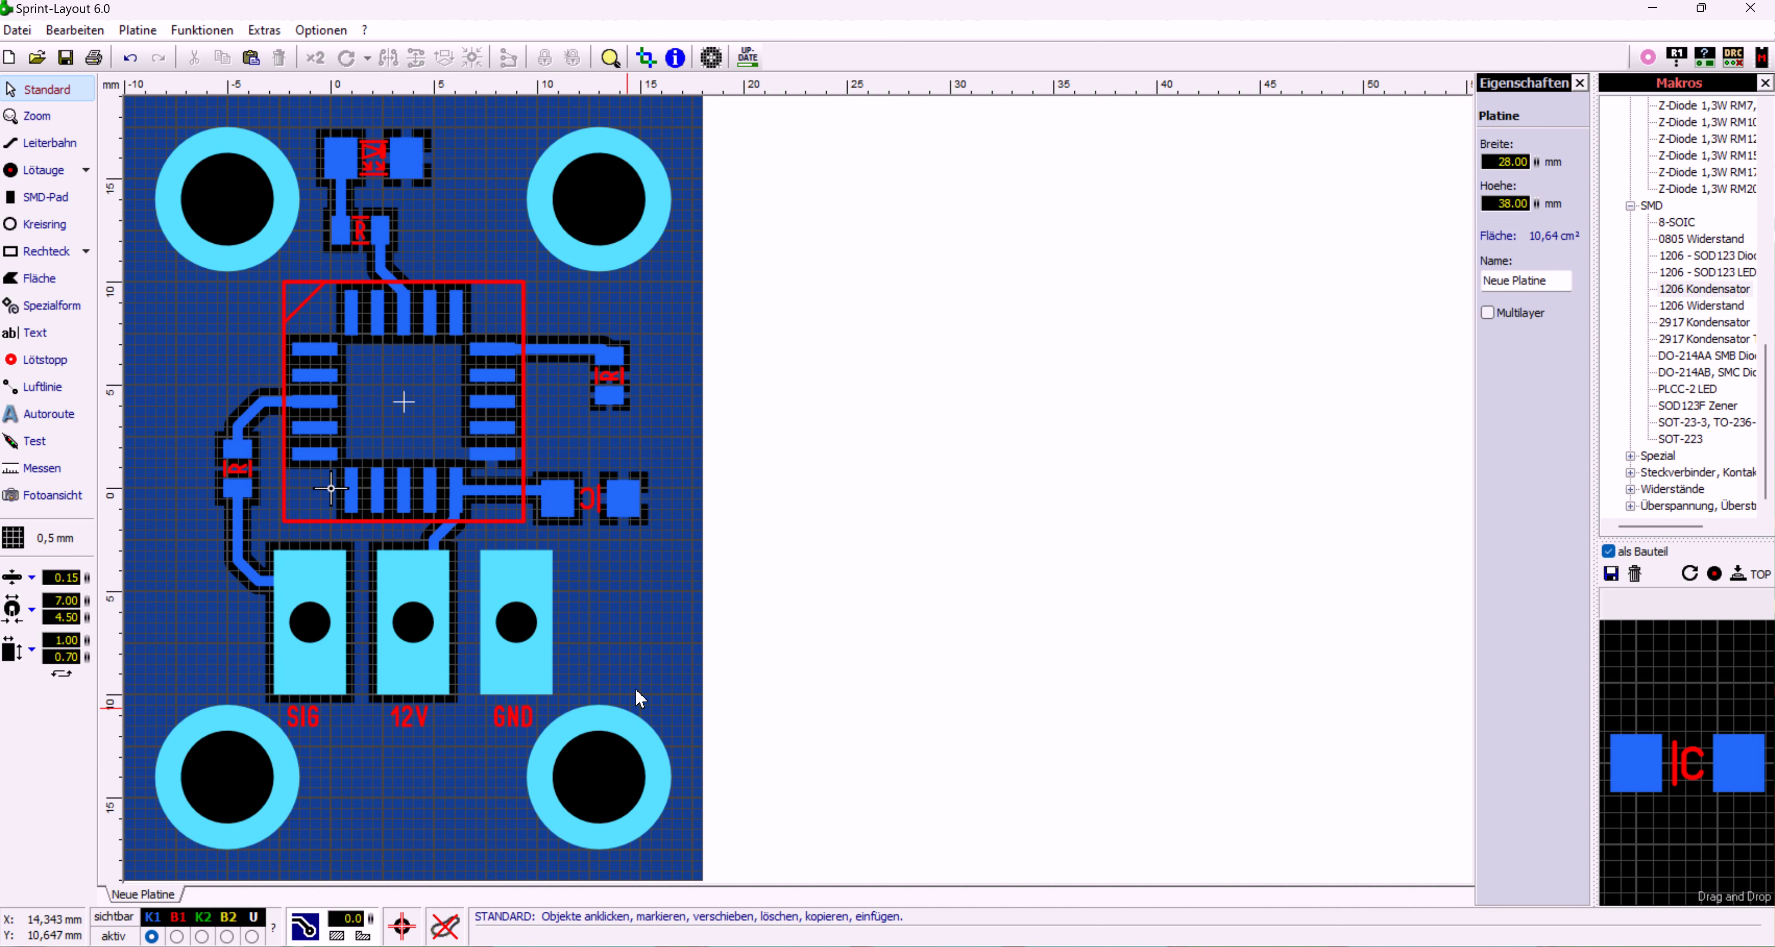
Compare the thermal connection of capacitor C's right pad with the direct plane connection of the GND pad
scroll(622, 507, "up", 3)
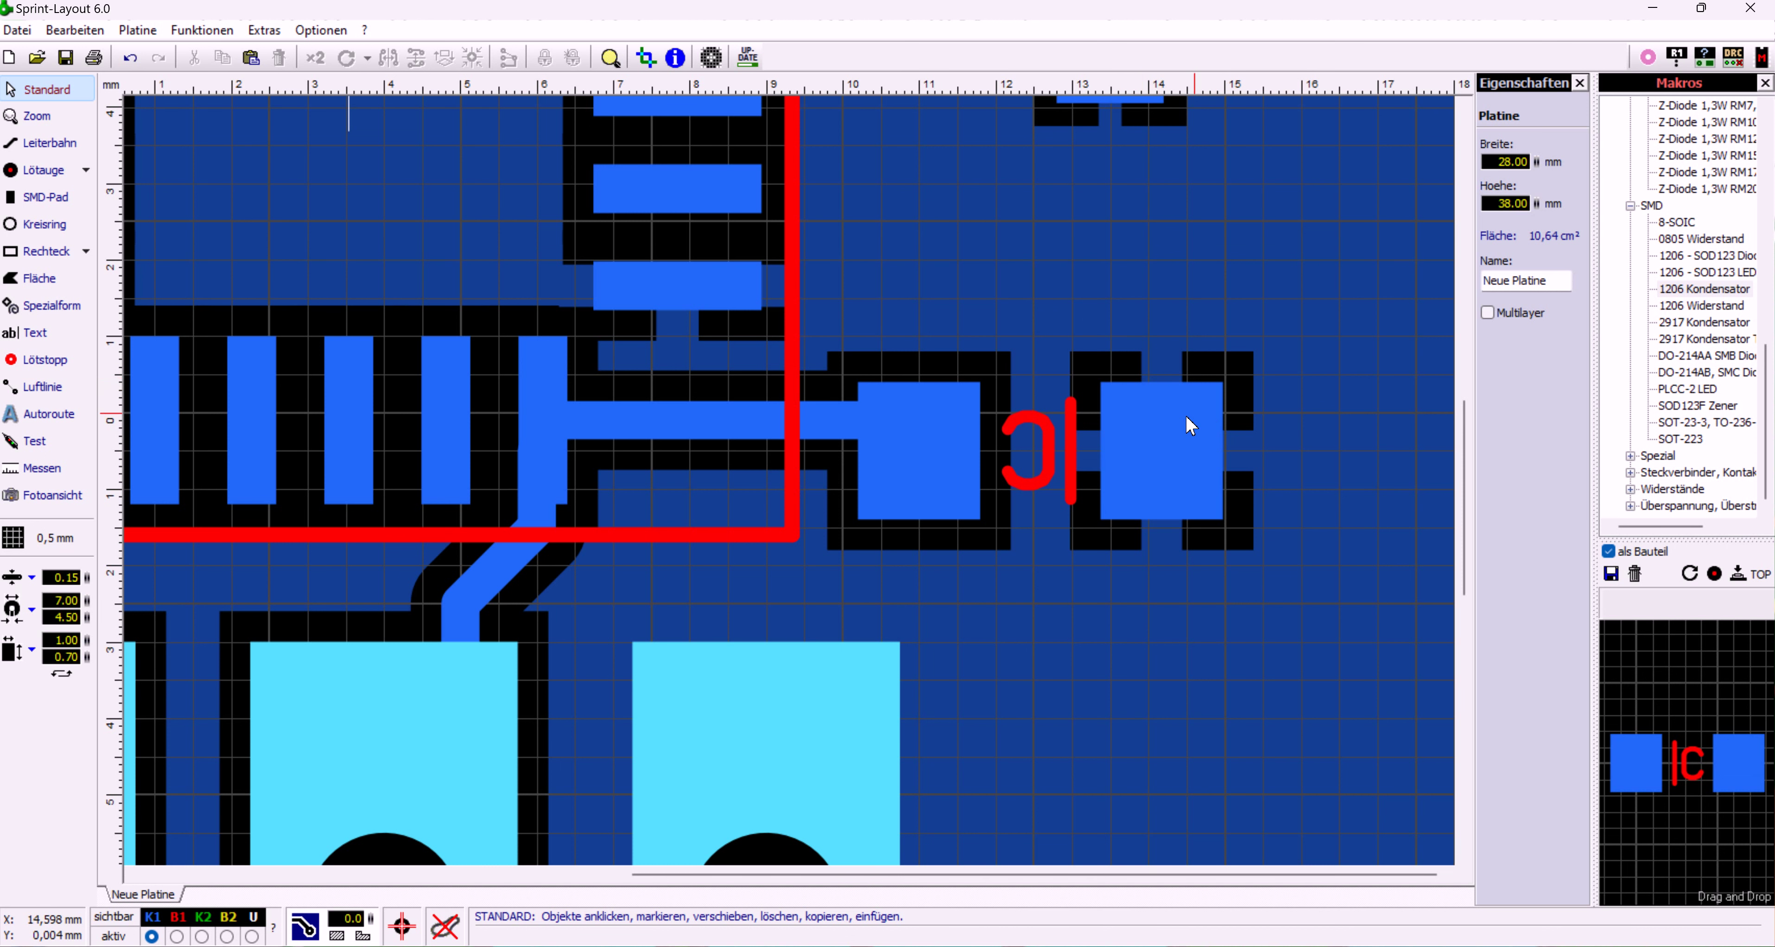
scroll(826, 493, "down", 2)
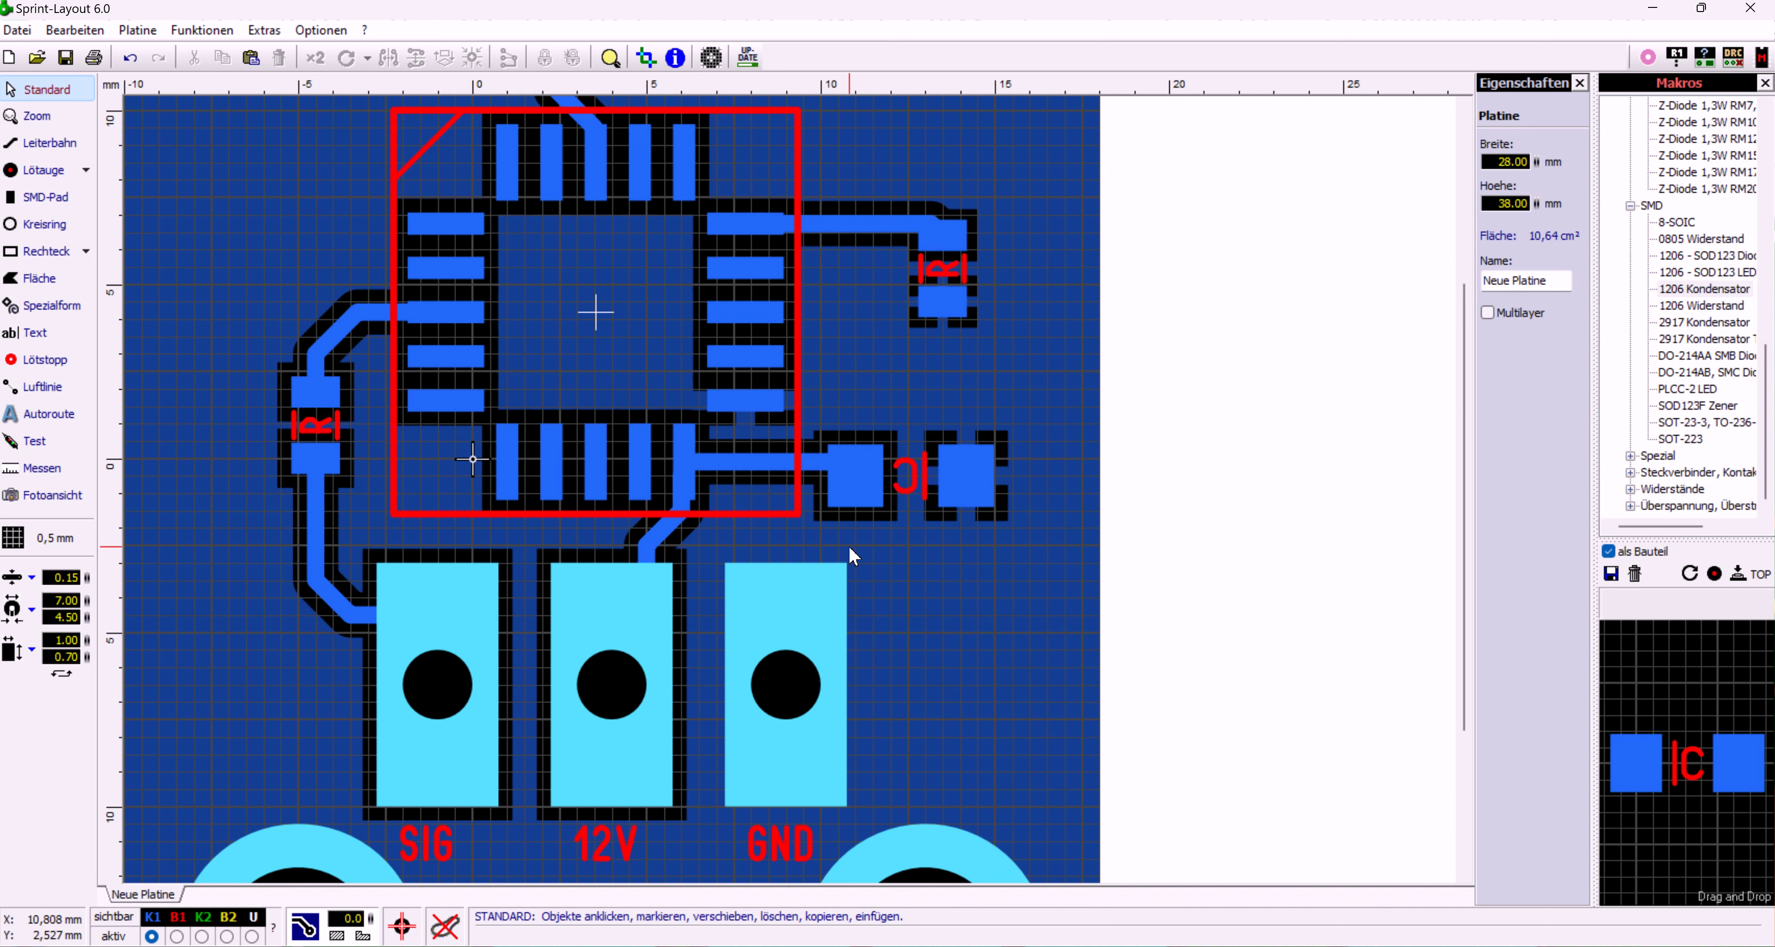
left_click(841, 743)
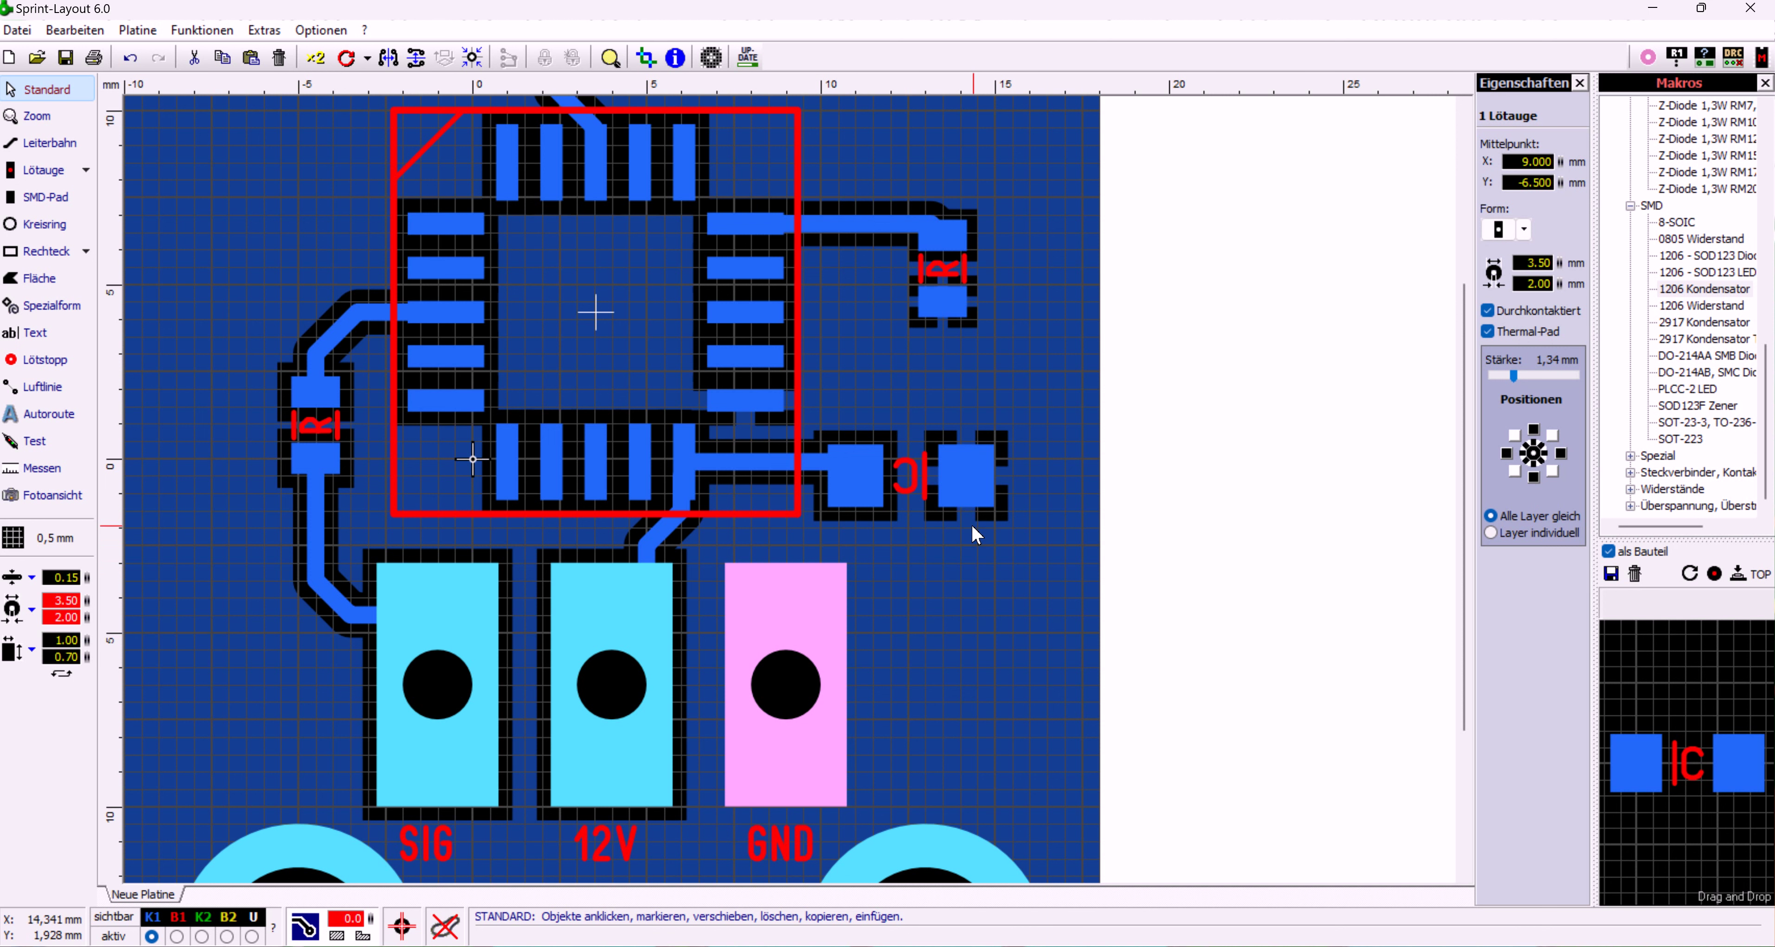
left_click(987, 552)
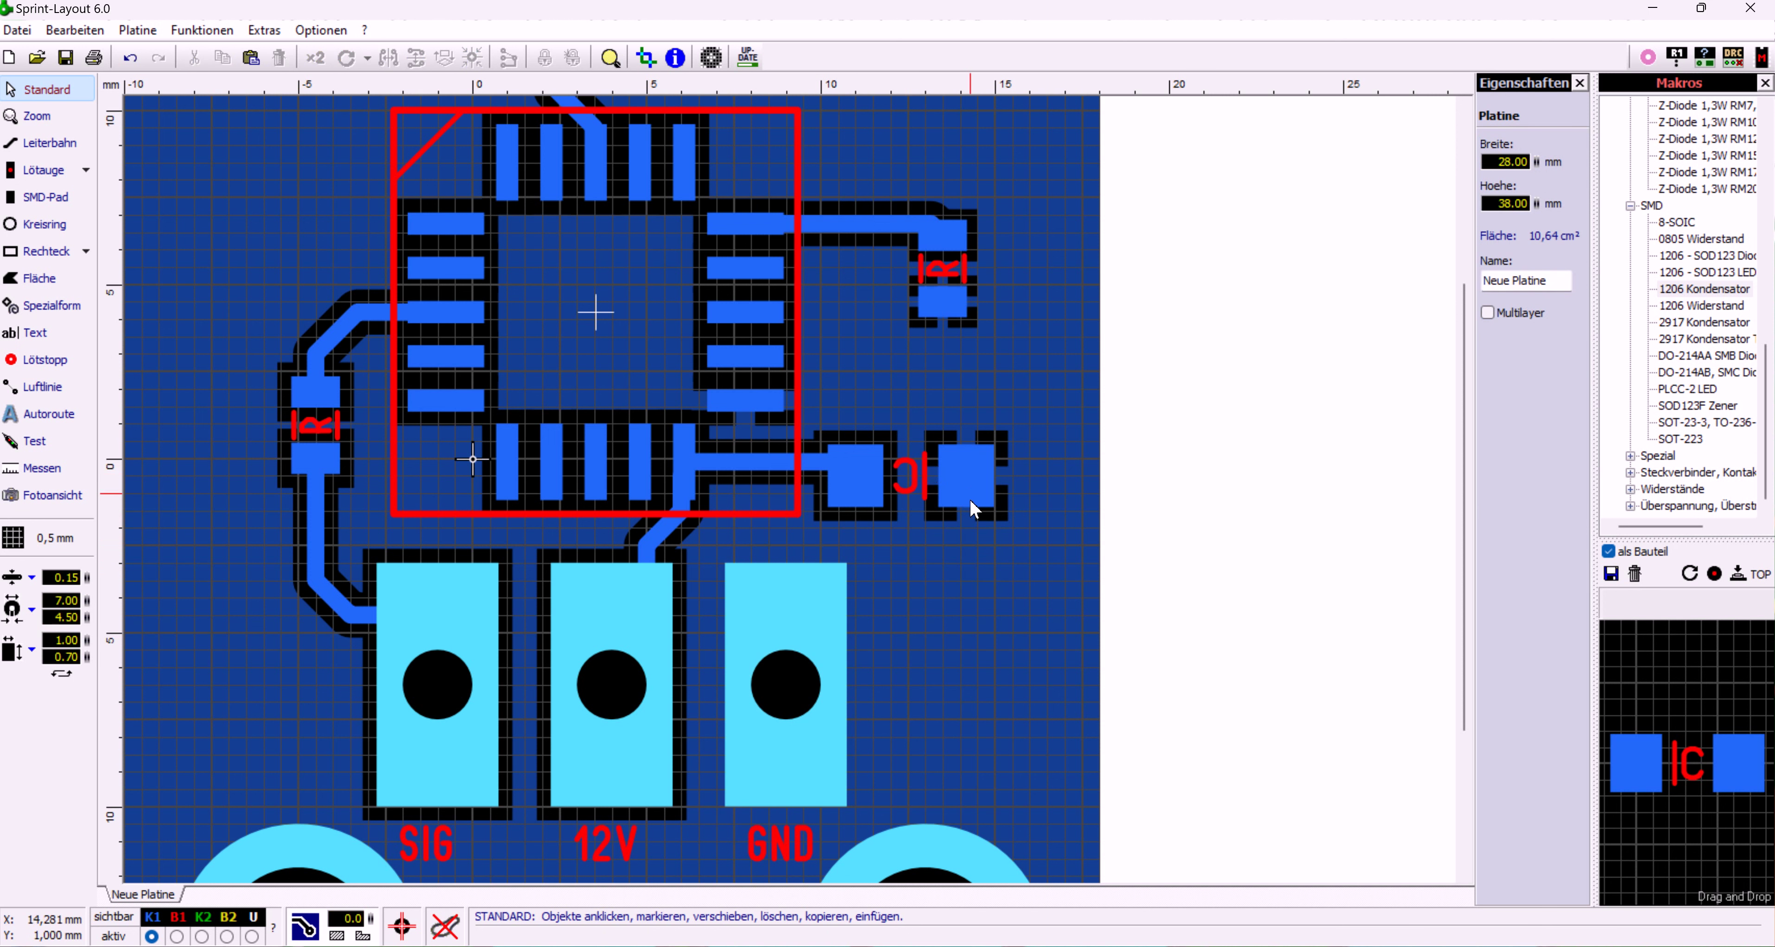
left_click(971, 475)
left_click(974, 522)
Try a ground-plane clearance of 0.3 mm on the whole IC and set it back to 0.4 mm
scroll(745, 351, "up", 3)
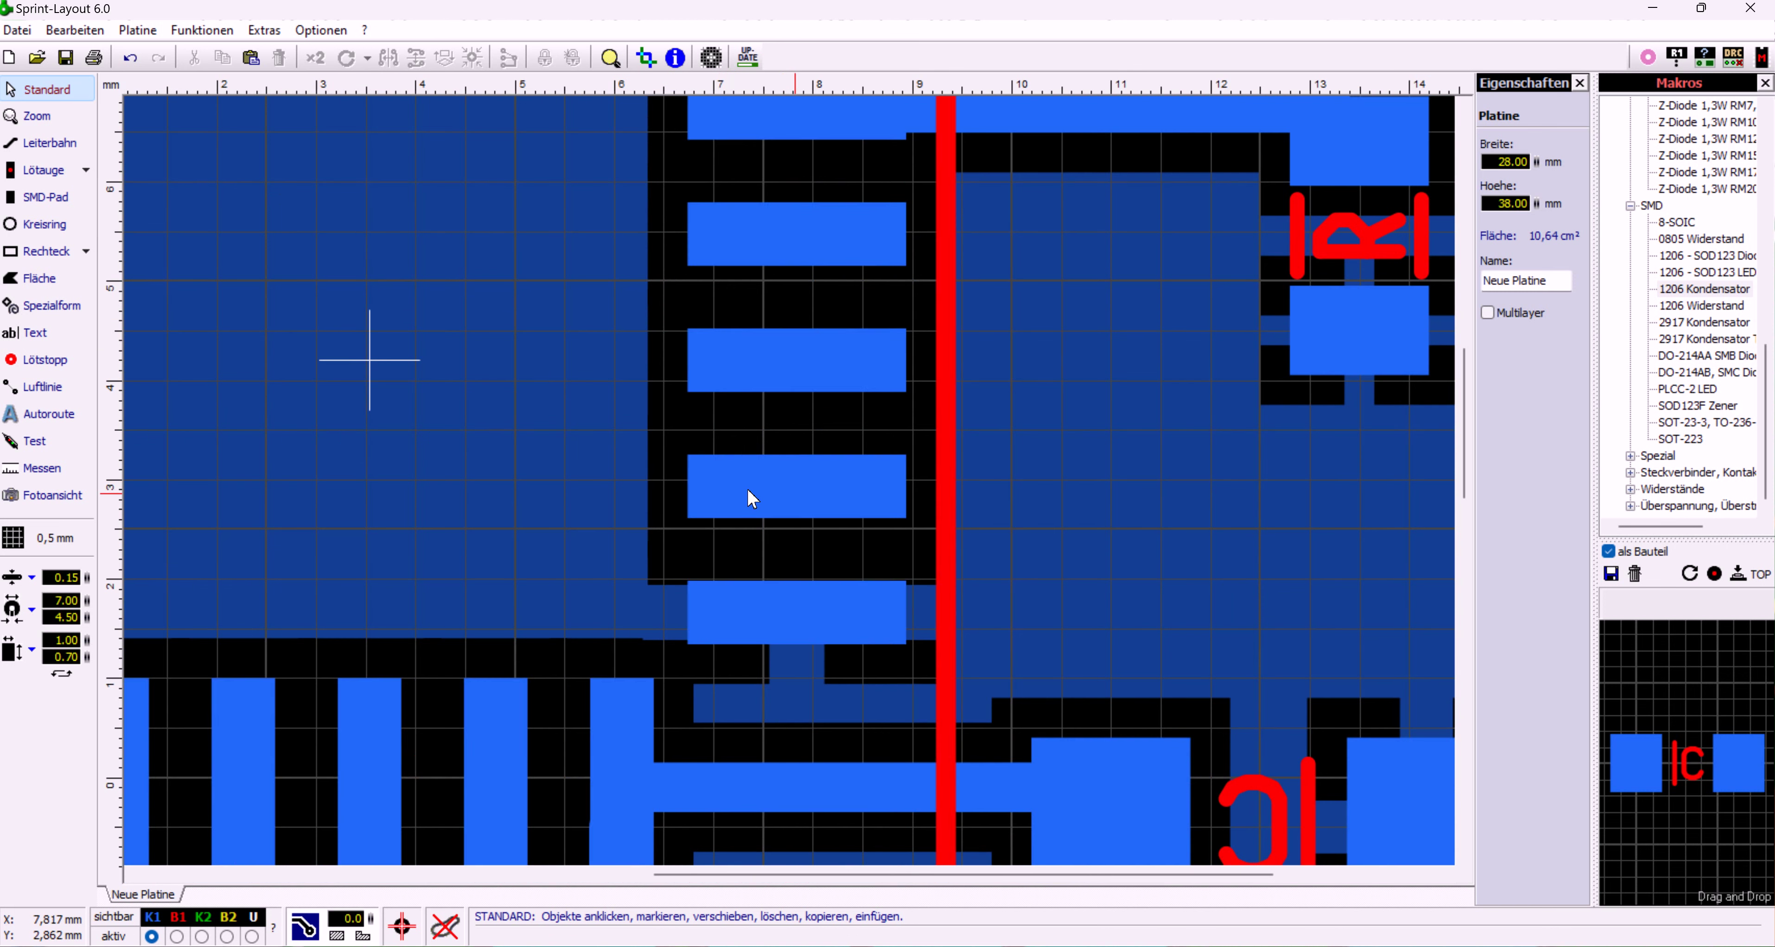
left_click(793, 499)
scroll(926, 494, "down", 3)
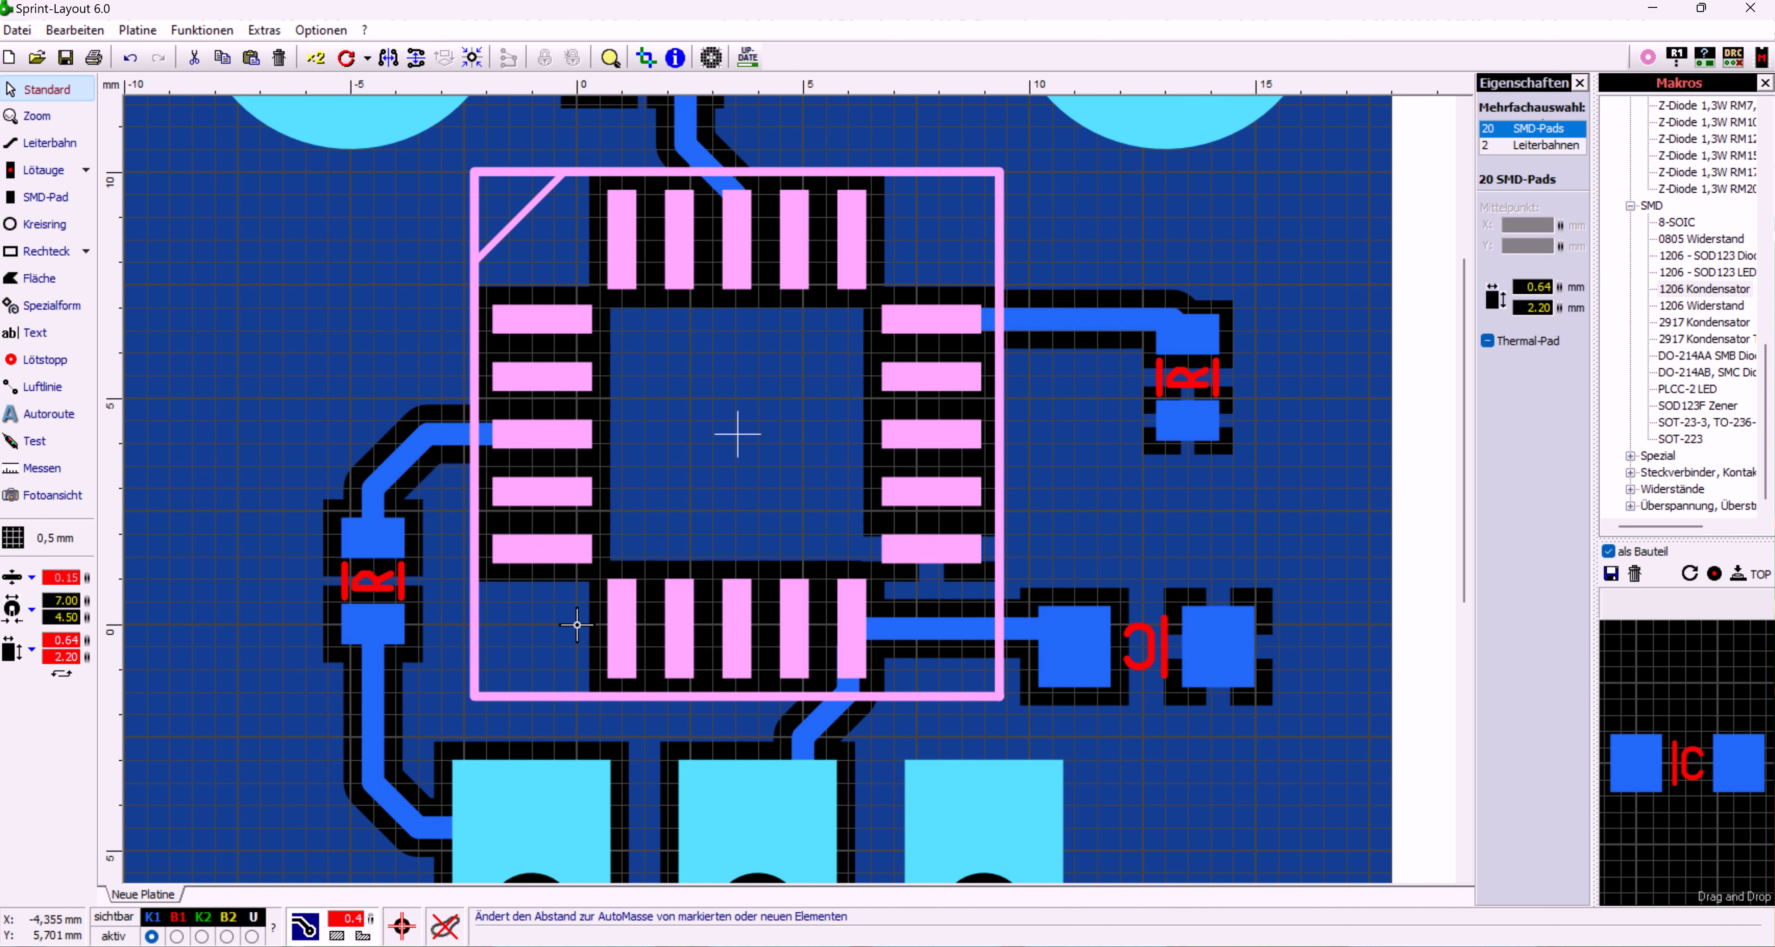
left_click_drag(387, 936, 388, 943)
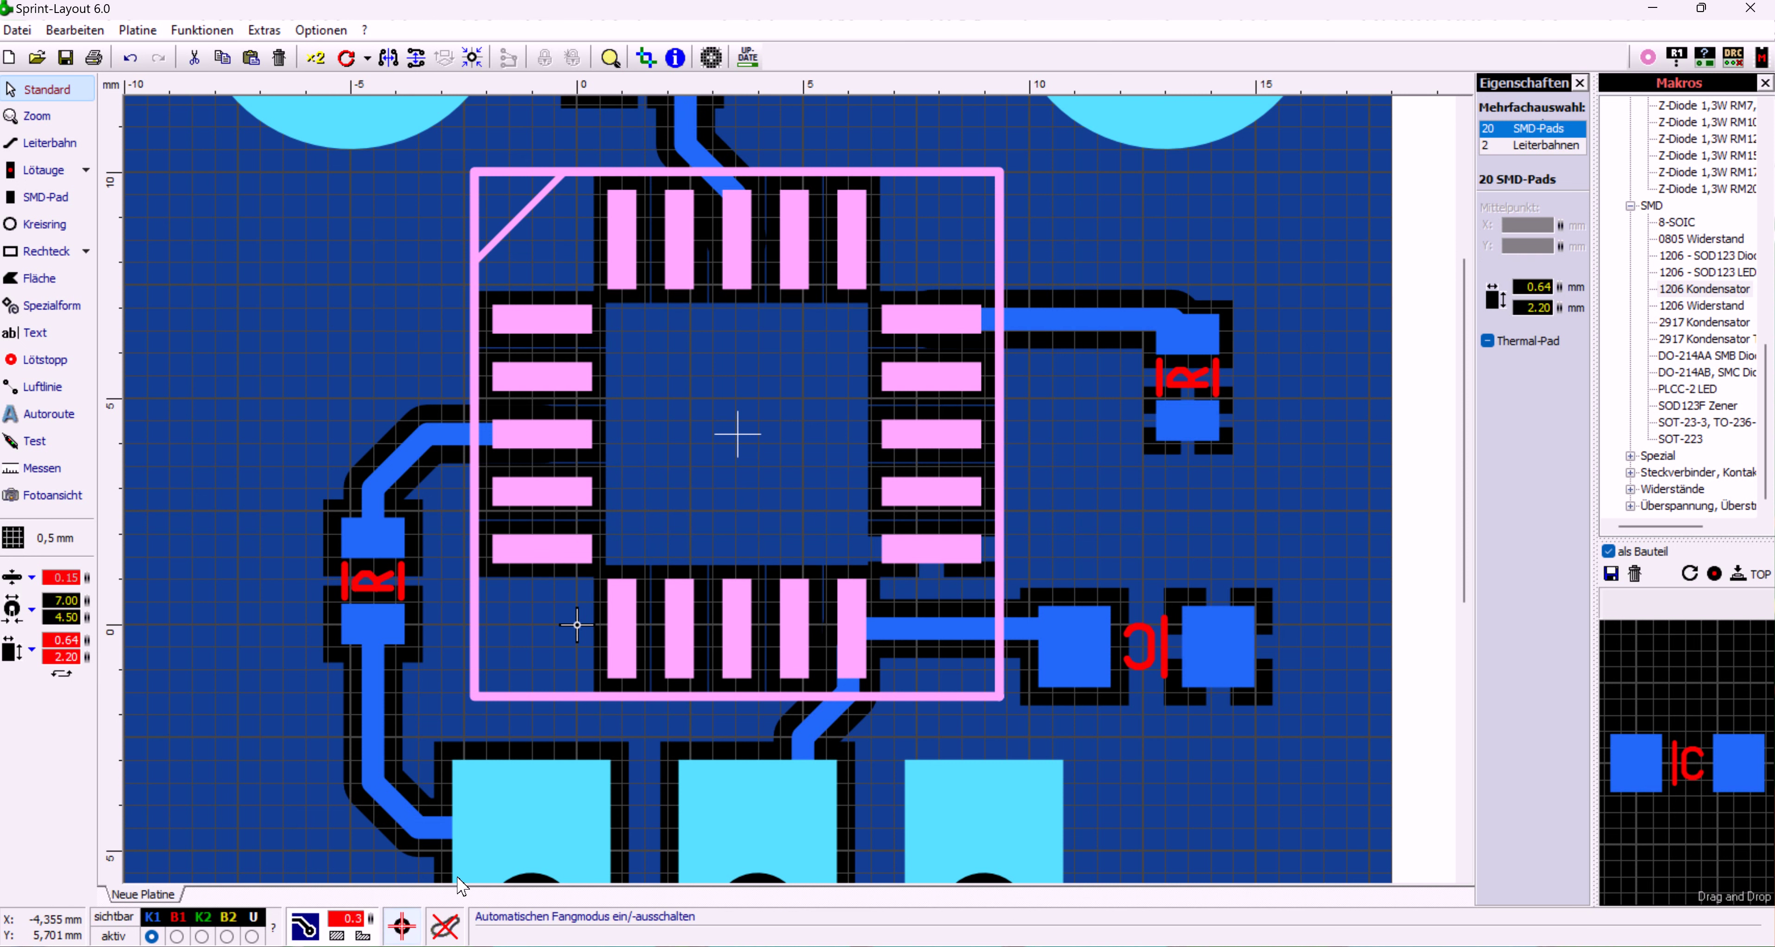
scroll(939, 531, "up", 5)
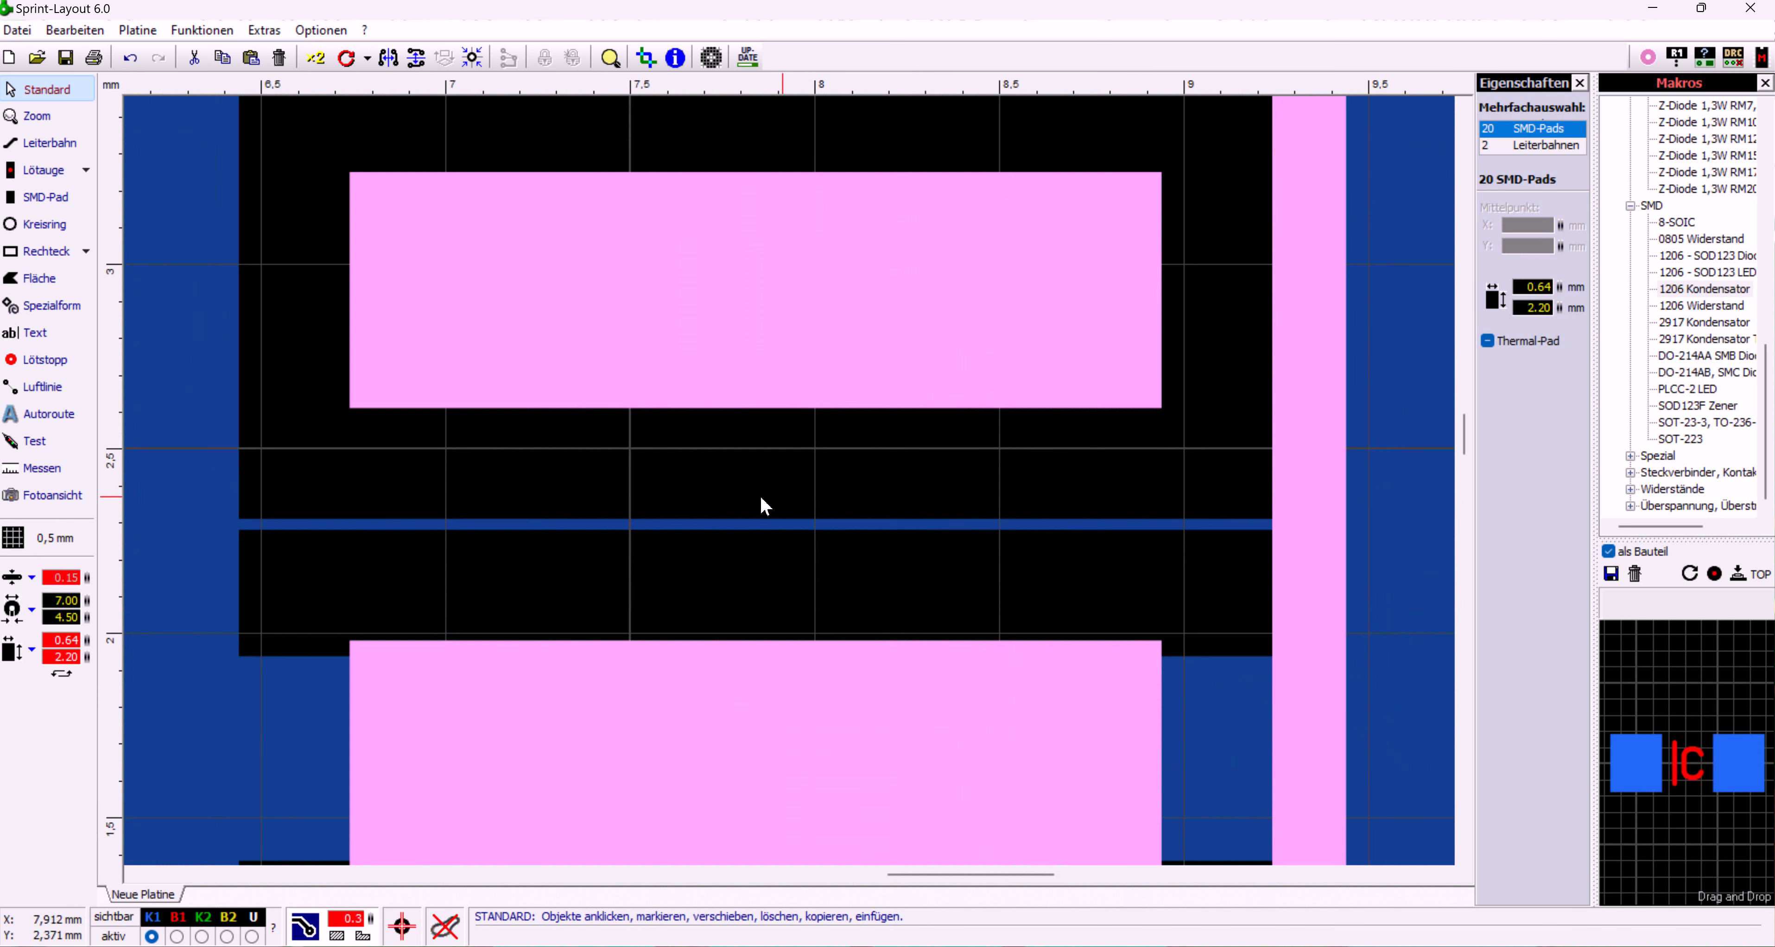
left_click_drag(372, 924, 380, 912)
scroll(672, 498, "down", 3)
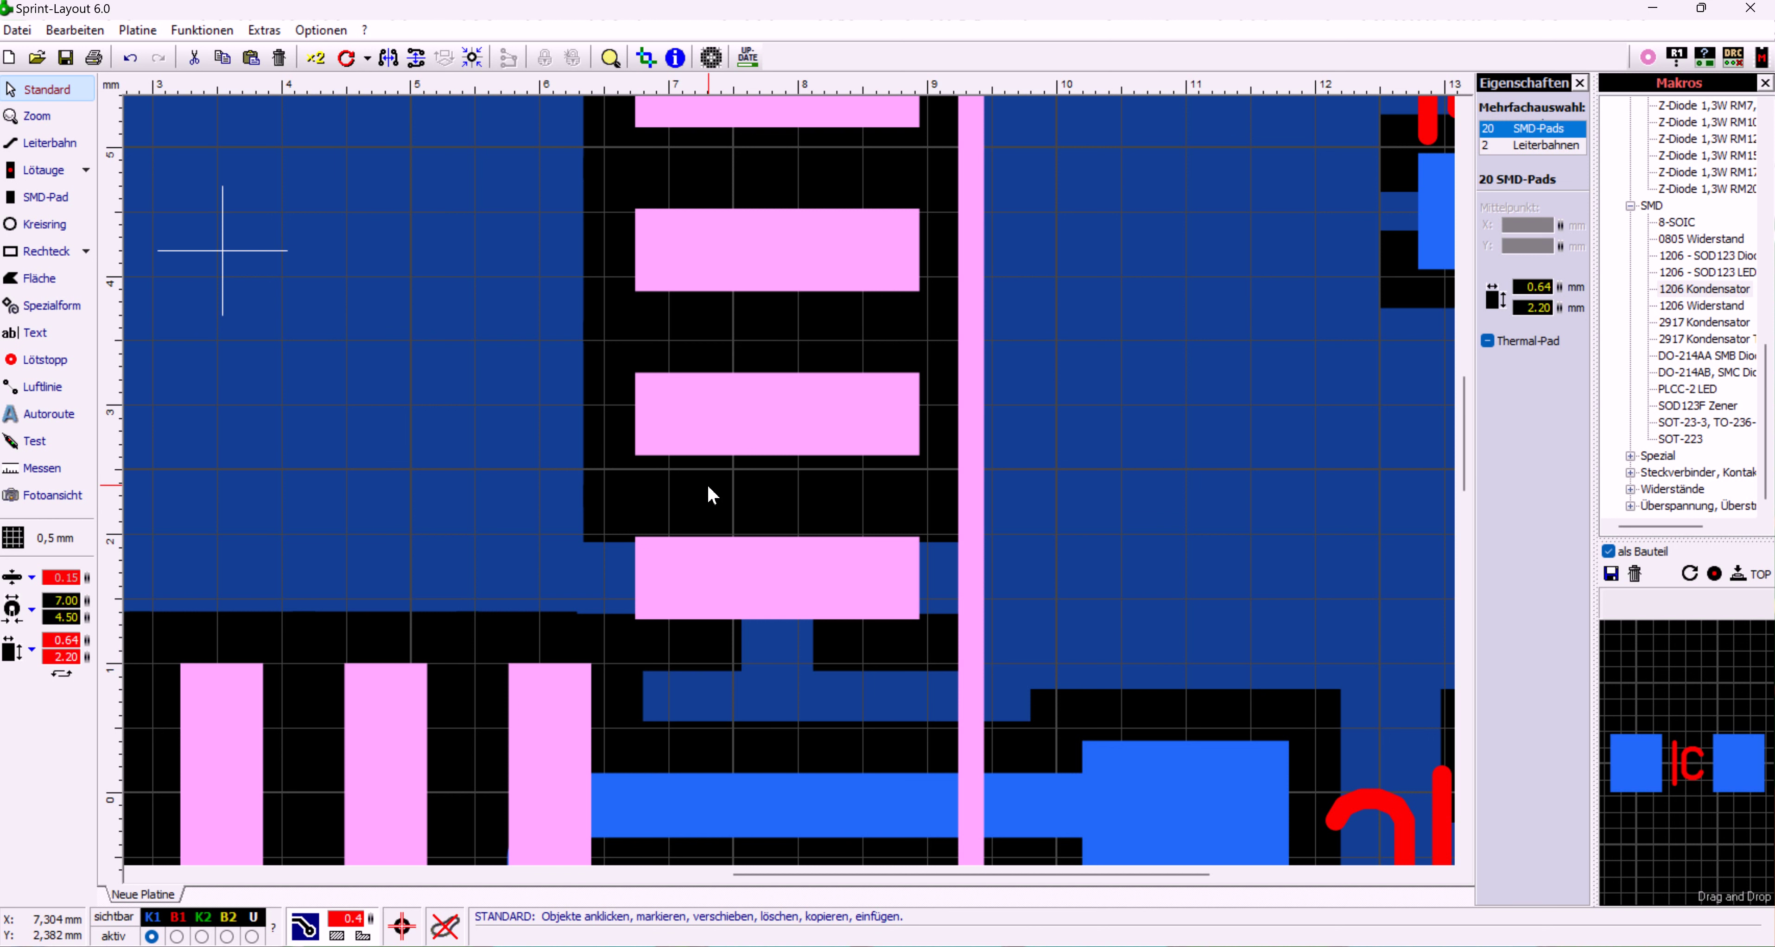
left_click(476, 429)
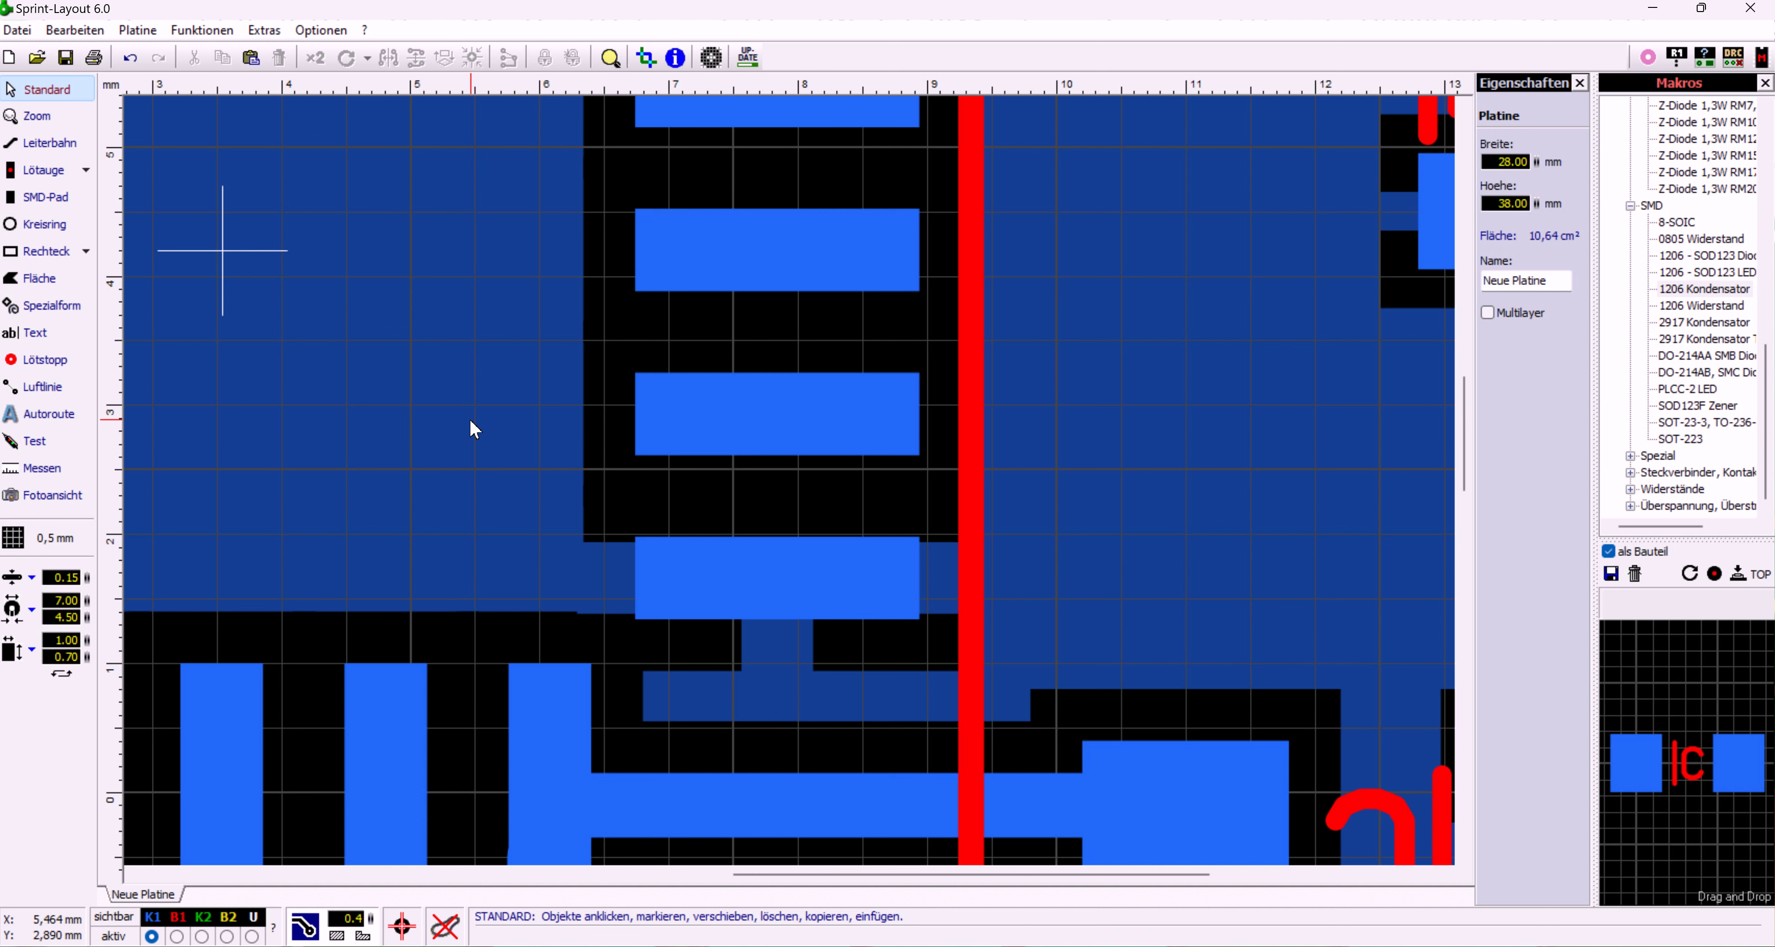
Display the design rule check settings and set the whole IC's ground-plane clearance to 0.3 mm
left_click(1734, 58)
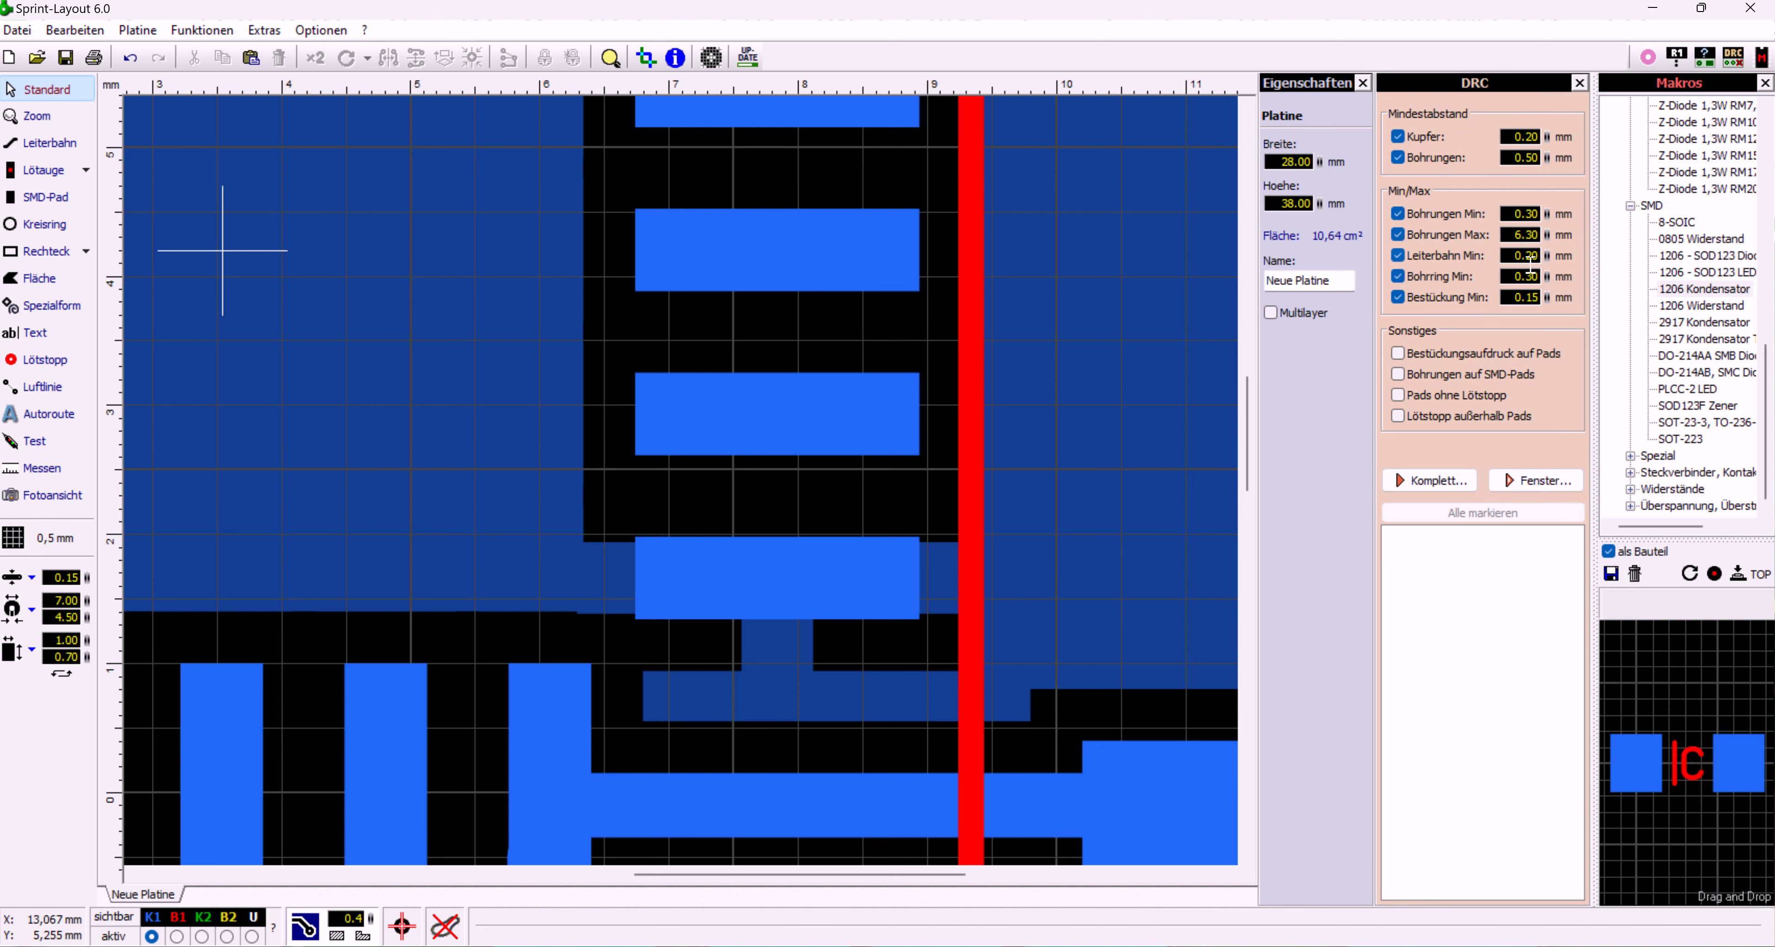
left_click(693, 398)
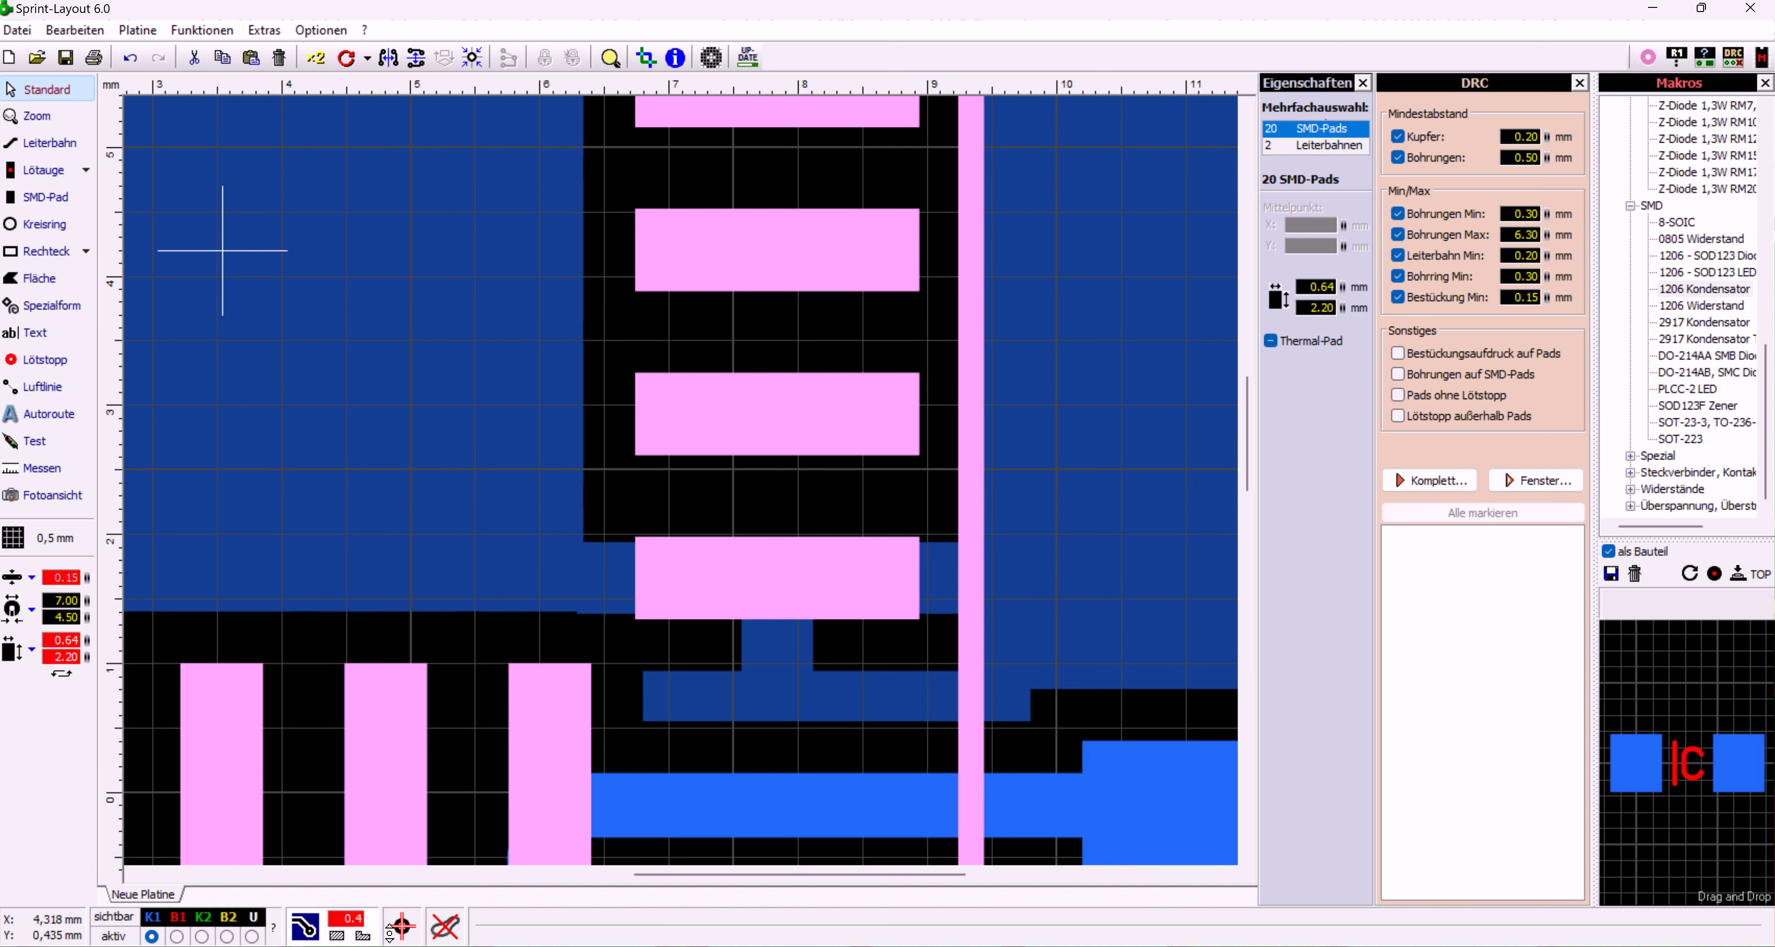
left_click_drag(371, 919, 372, 926)
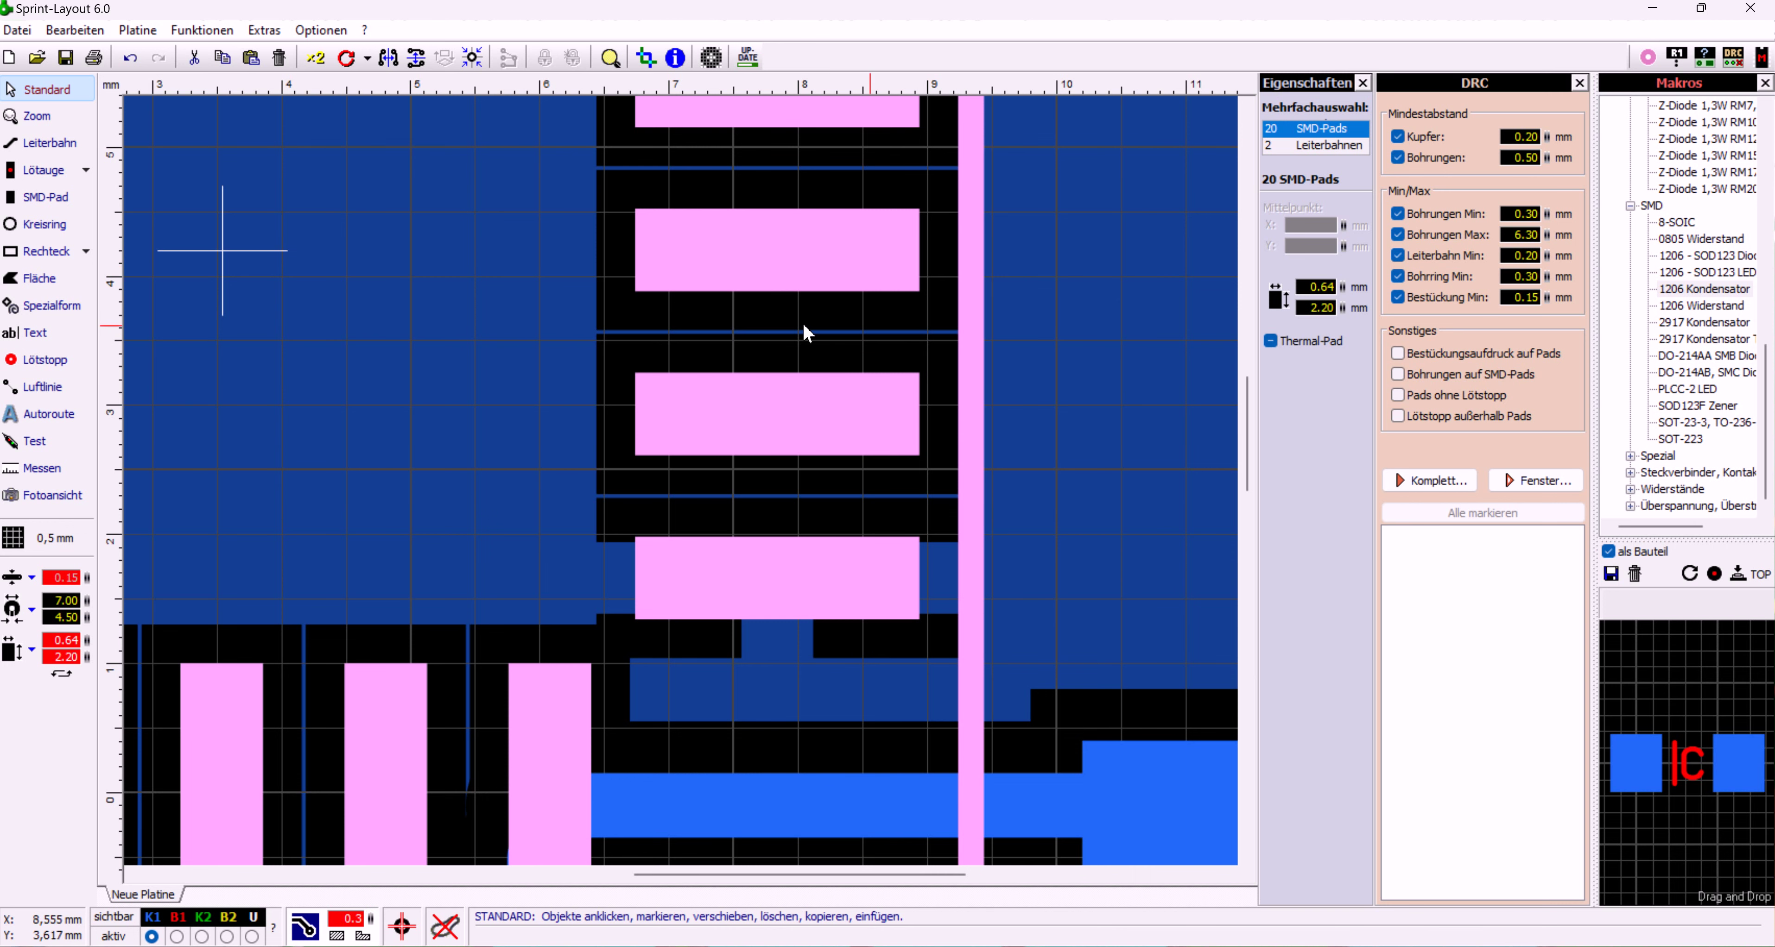
Measure the width of the thin copper strip between two neighbouring pads in the IC's right-hand row
scroll(802, 324, "up", 10)
scroll(665, 480, "up", 2)
left_click(41, 468)
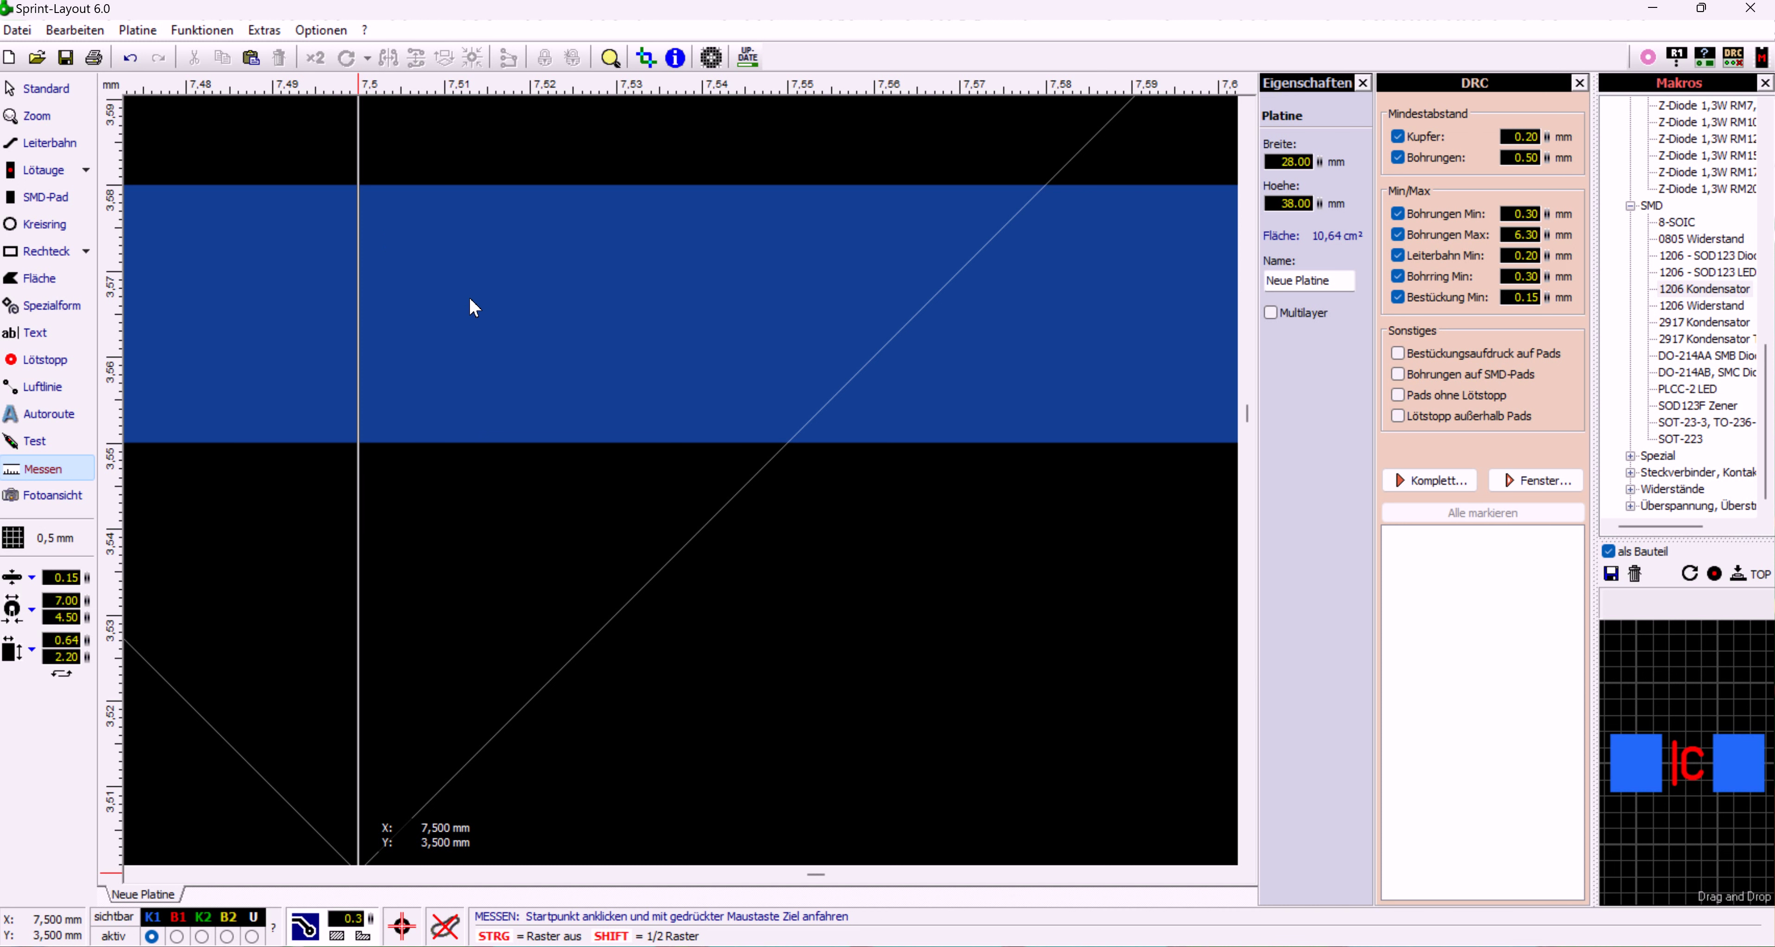
scroll(507, 397, "down", 1)
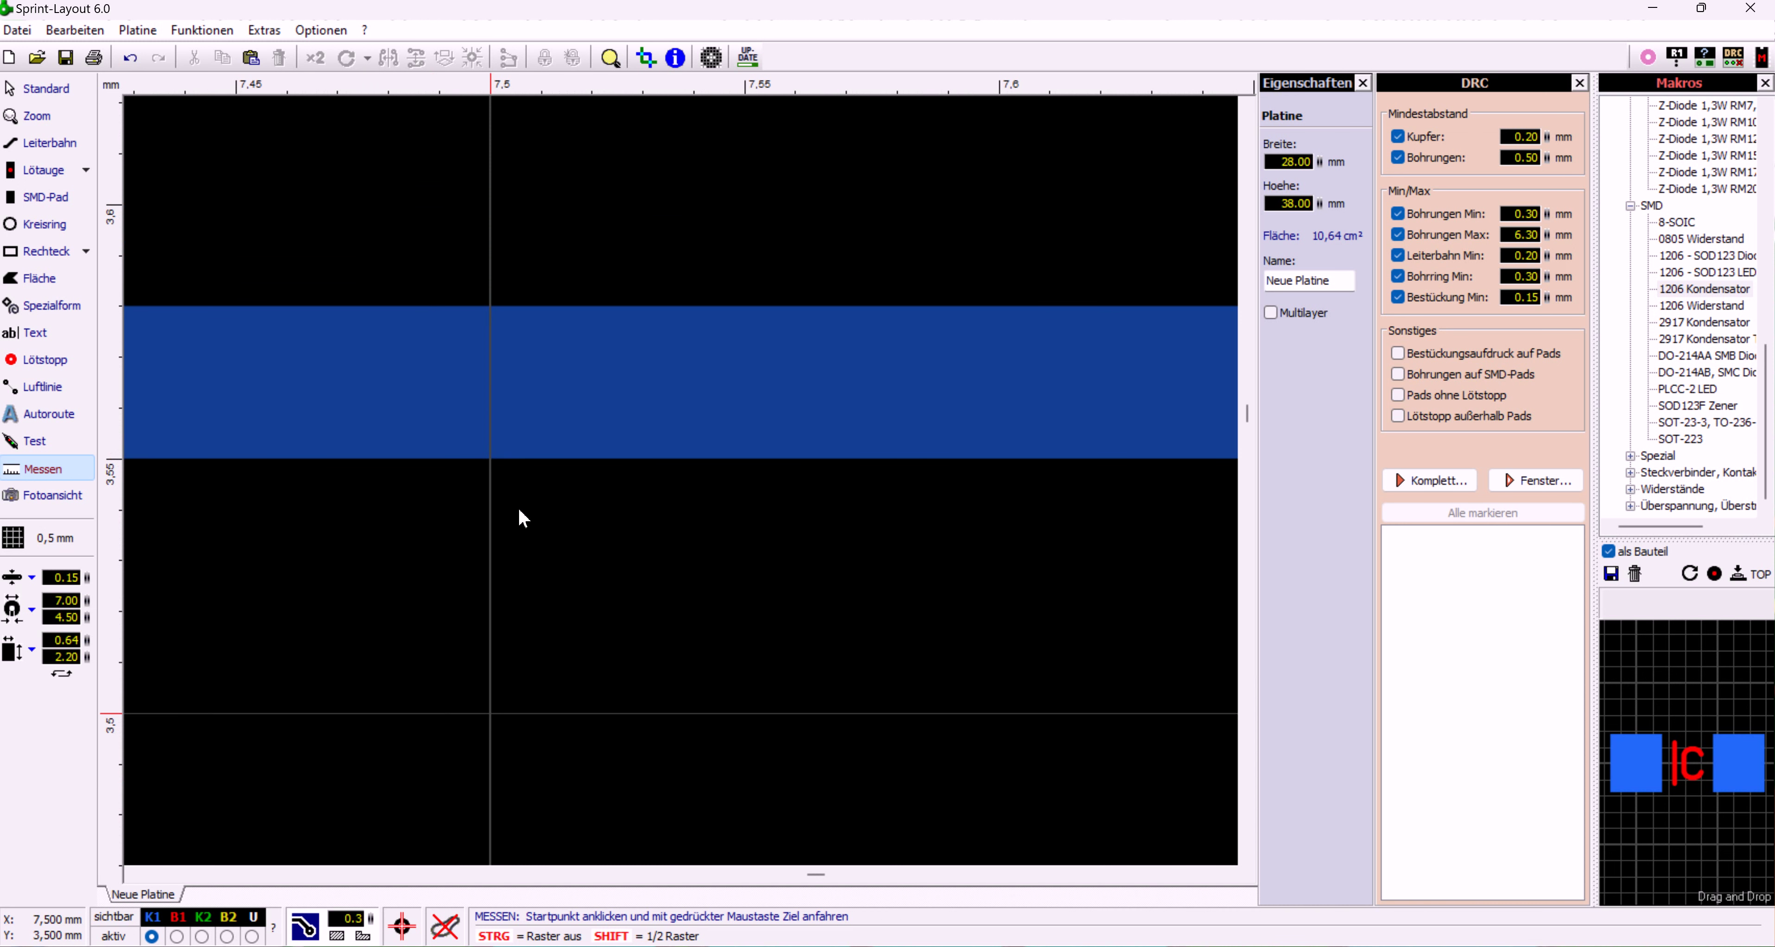
scroll(645, 504, "up", 1)
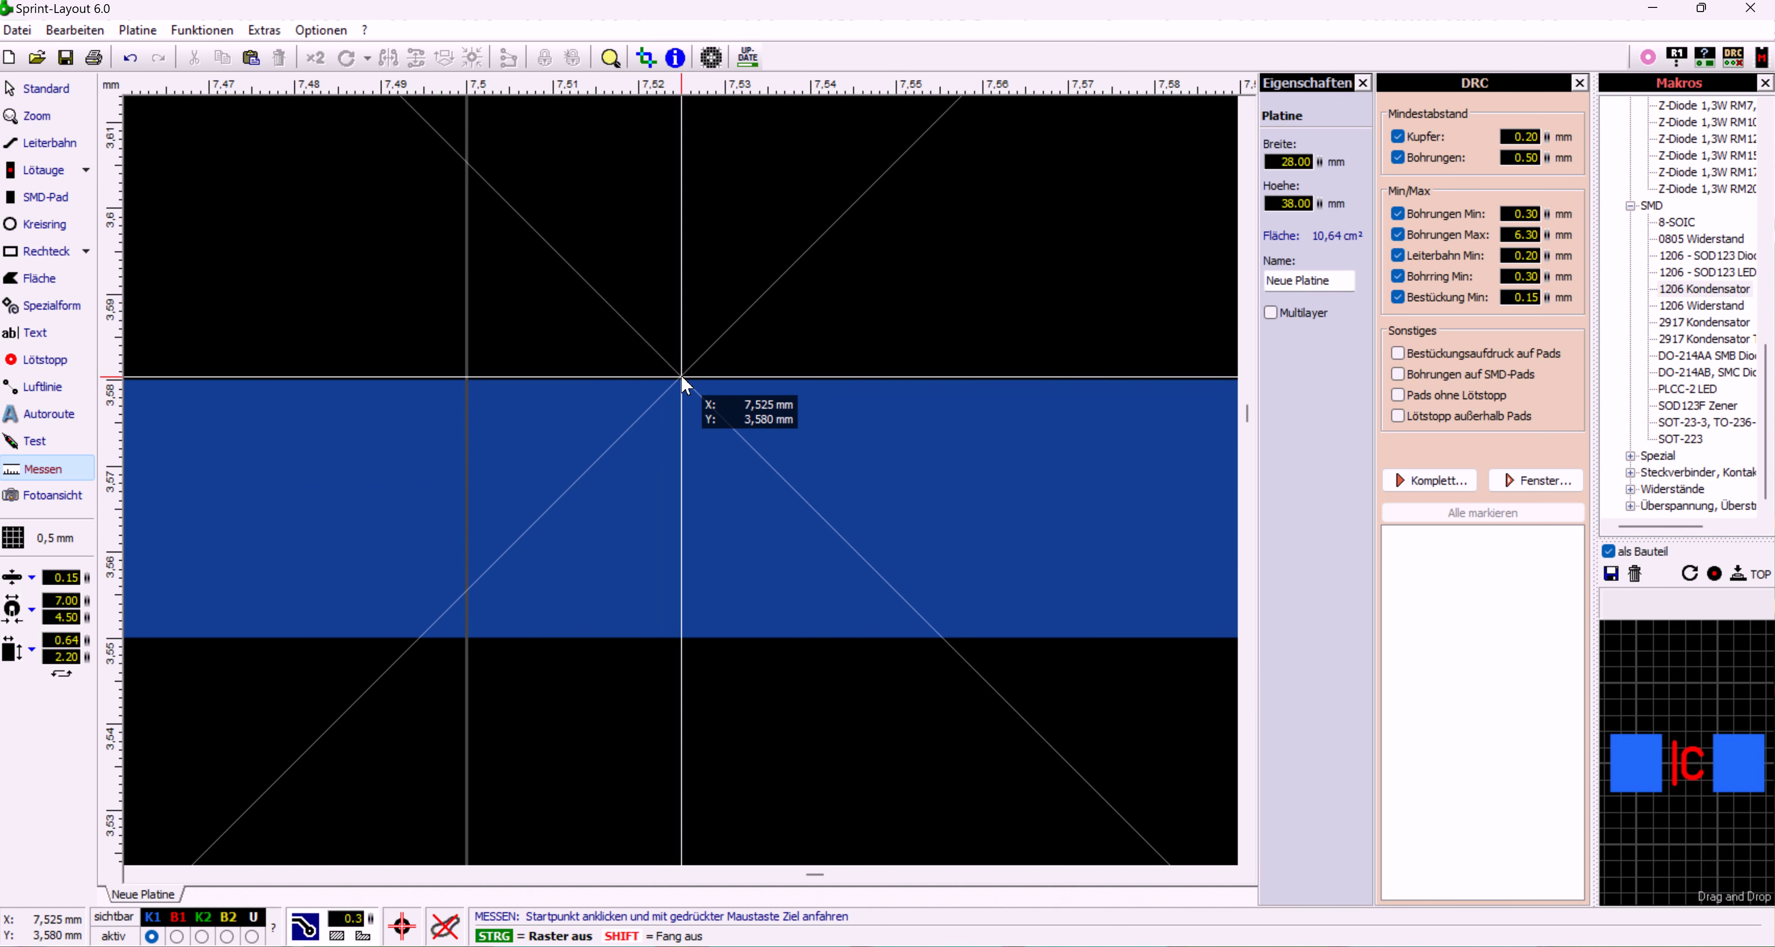
left_click_drag(681, 376, 681, 641)
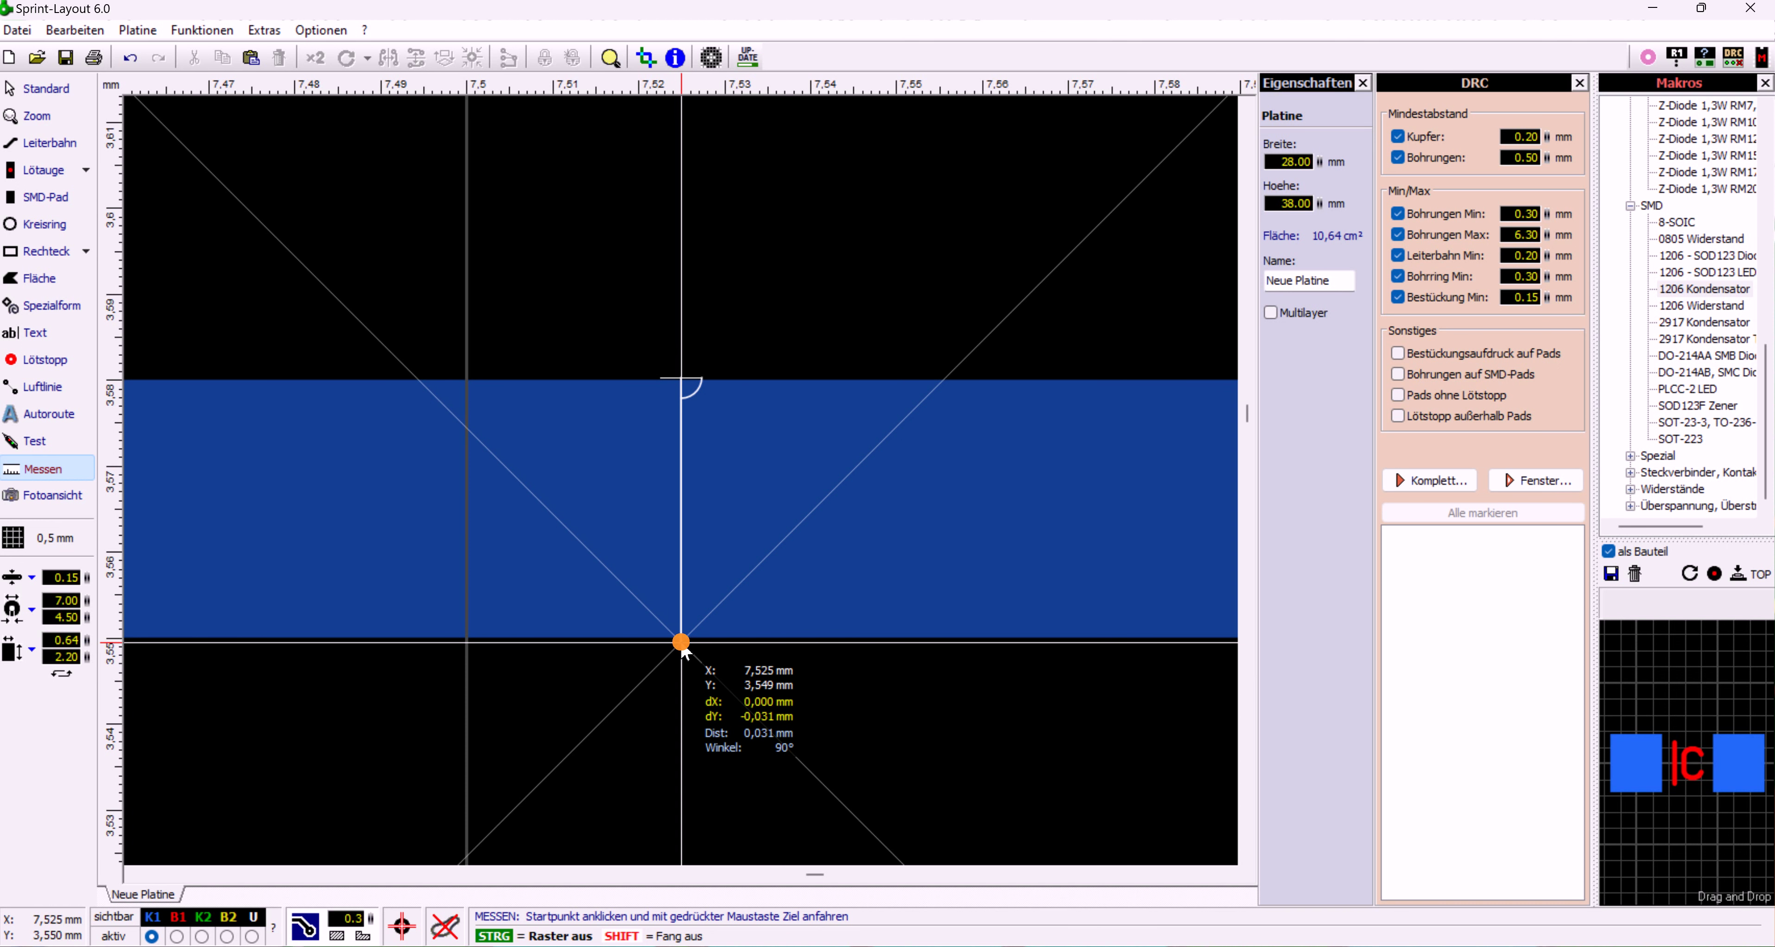
left_click_drag(680, 642, 674, 647)
key("Escape")
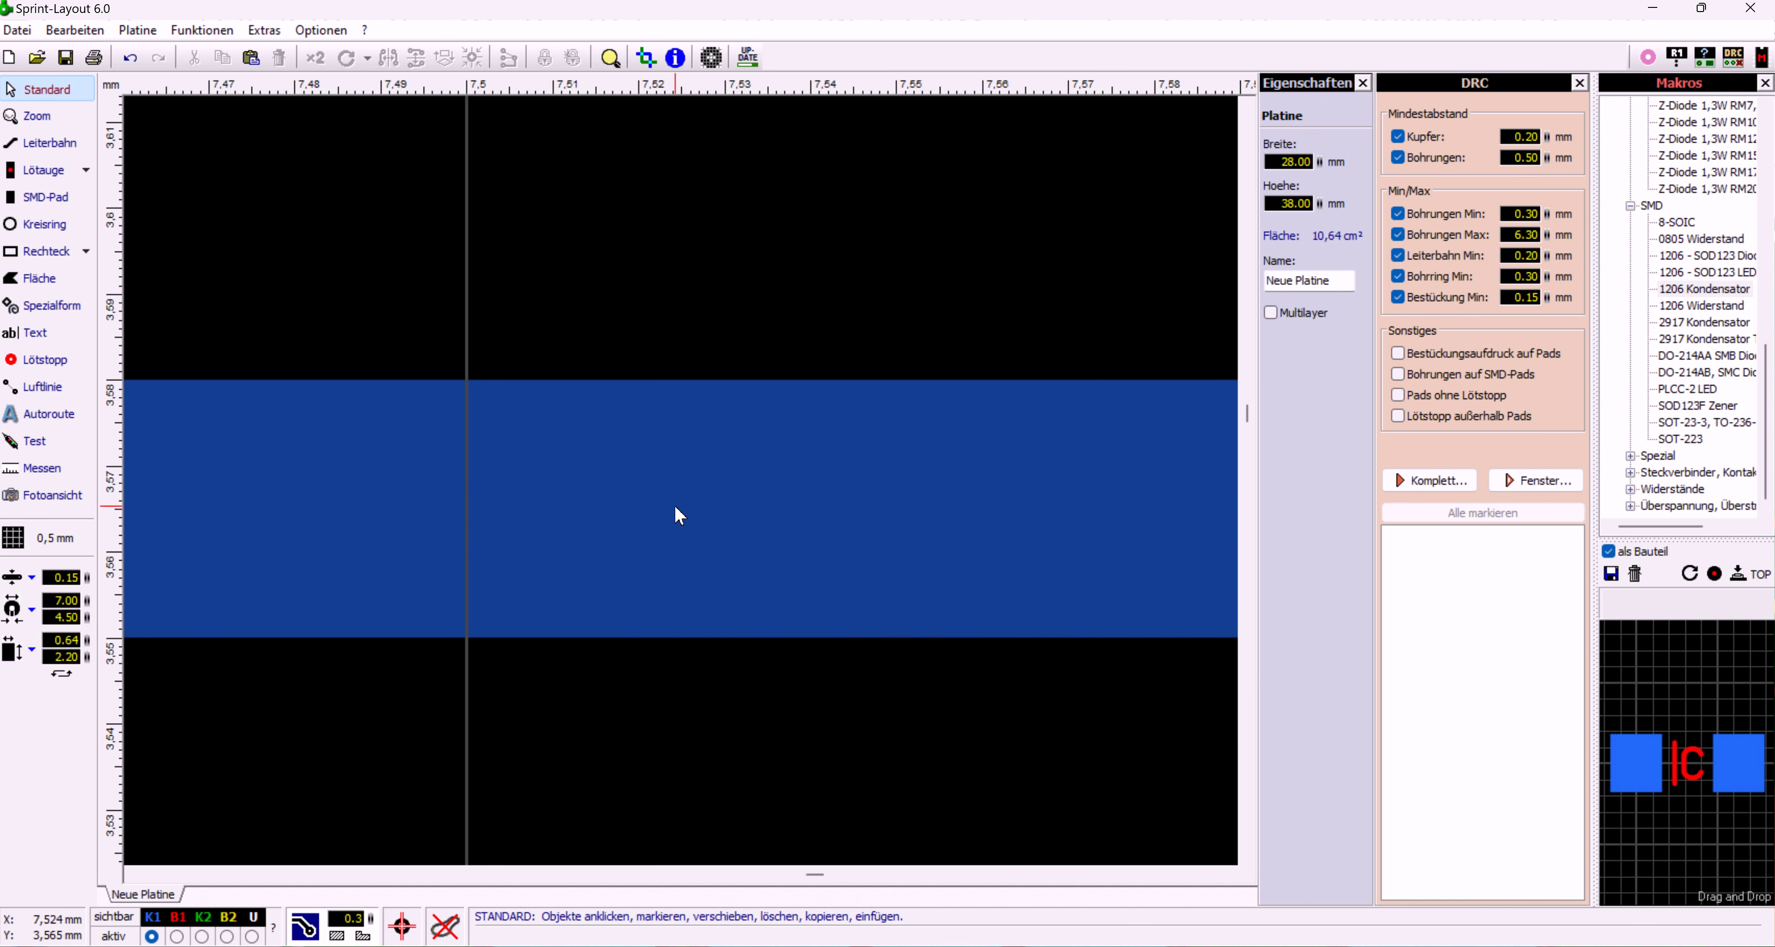
Run the design rule check on the complete board and inspect the thin copper strips between the IC's right-hand pads
scroll(665, 468, "down", 3)
scroll(672, 481, "down", 5)
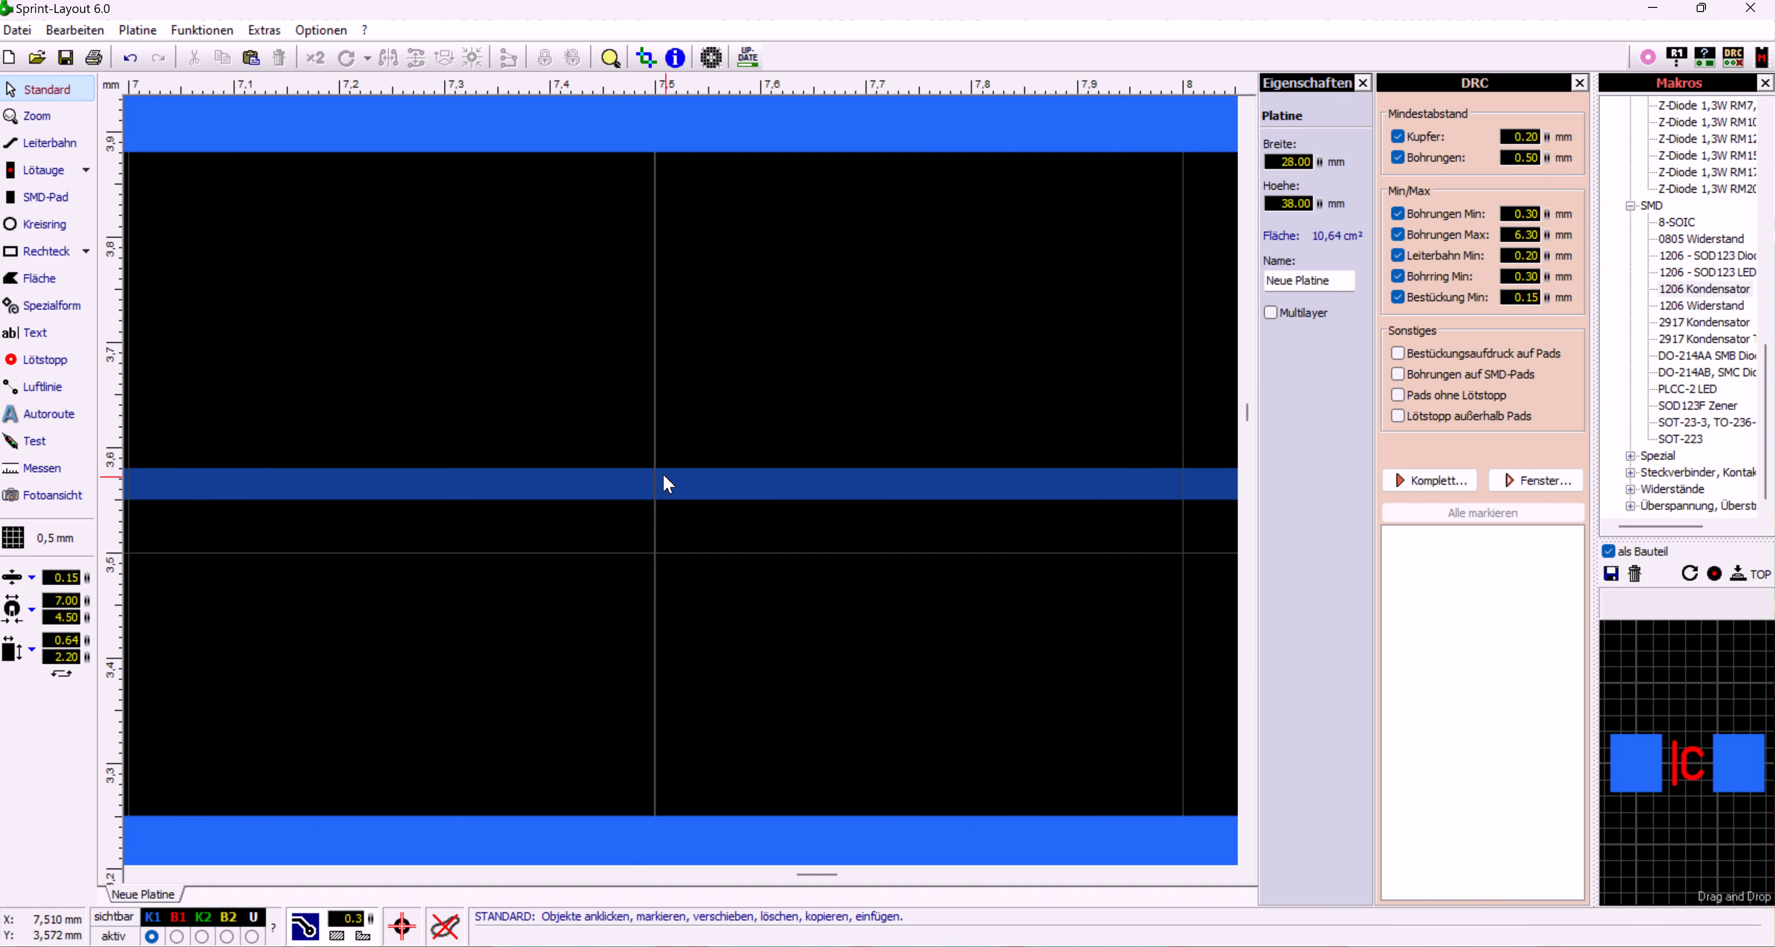
left_click(1427, 481)
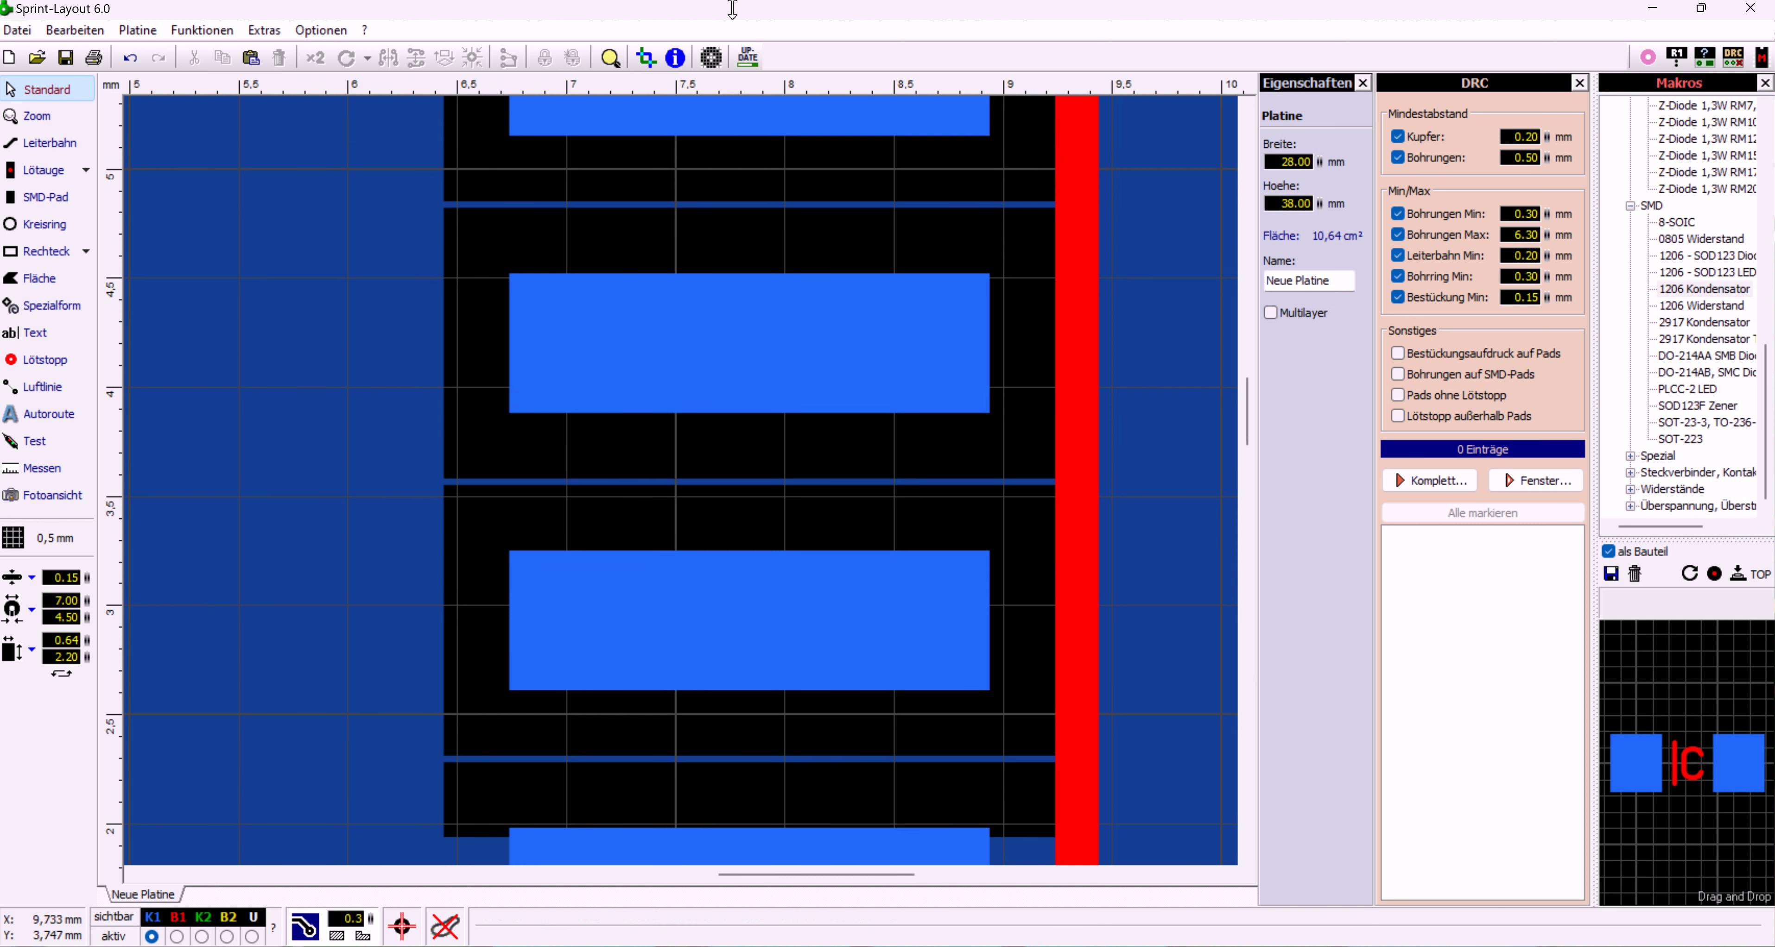
left_click(677, 216)
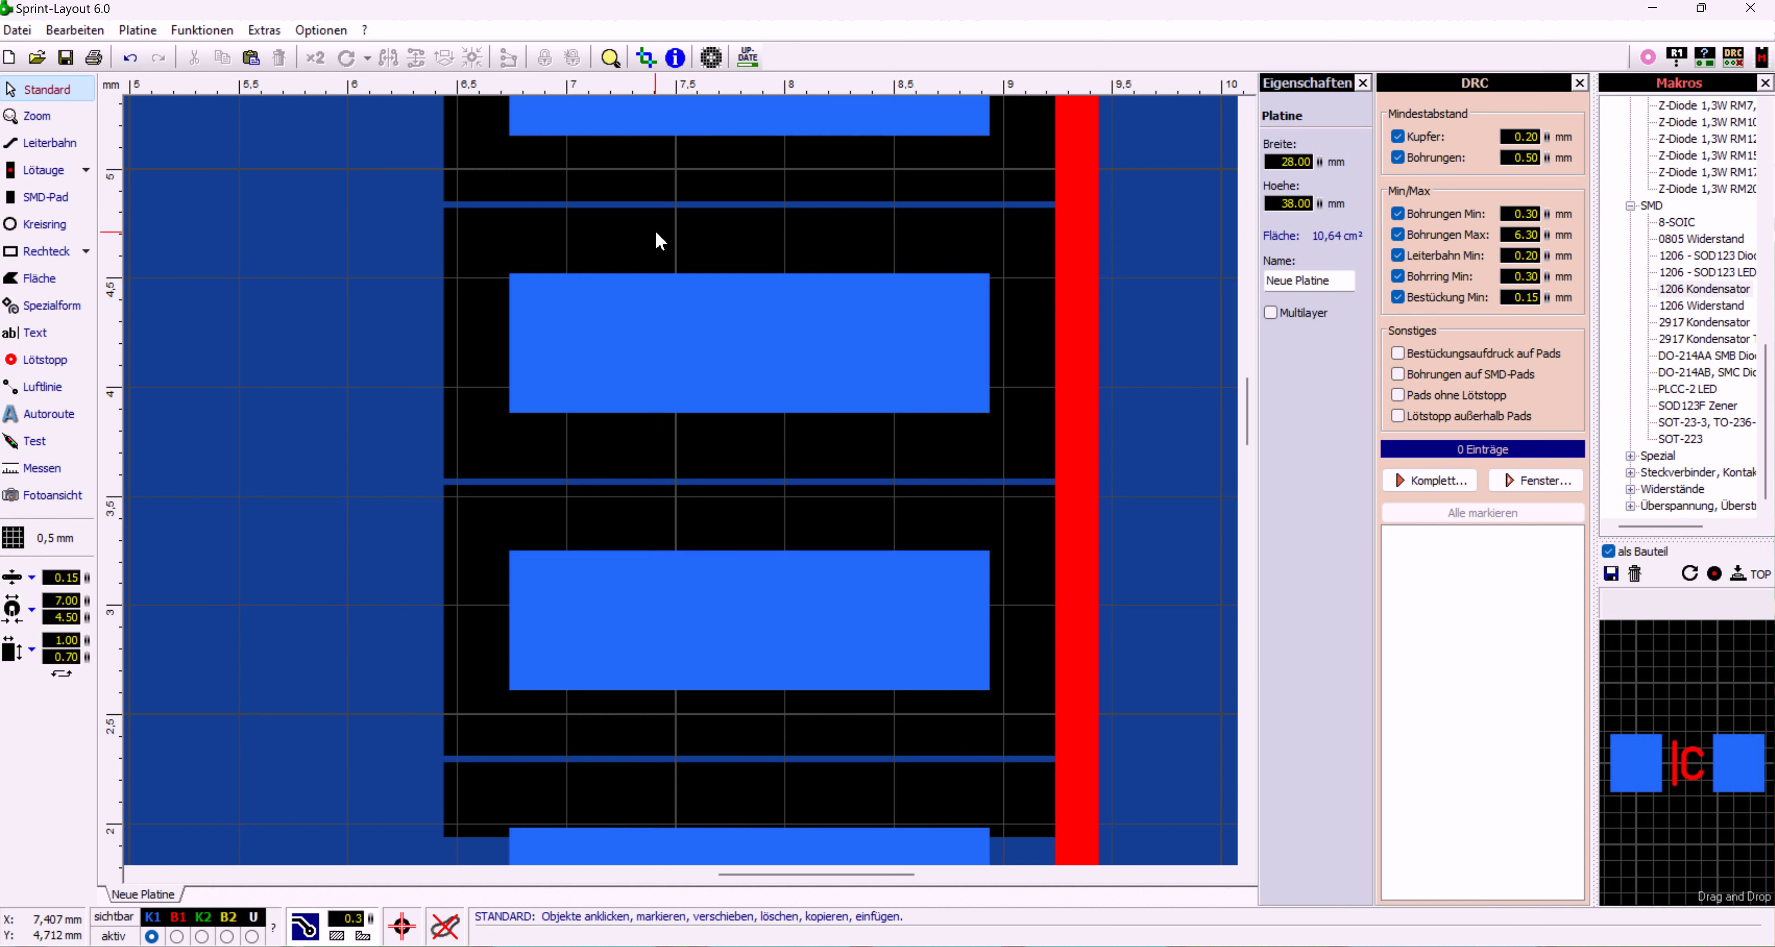
scroll(477, 476, "down", 1)
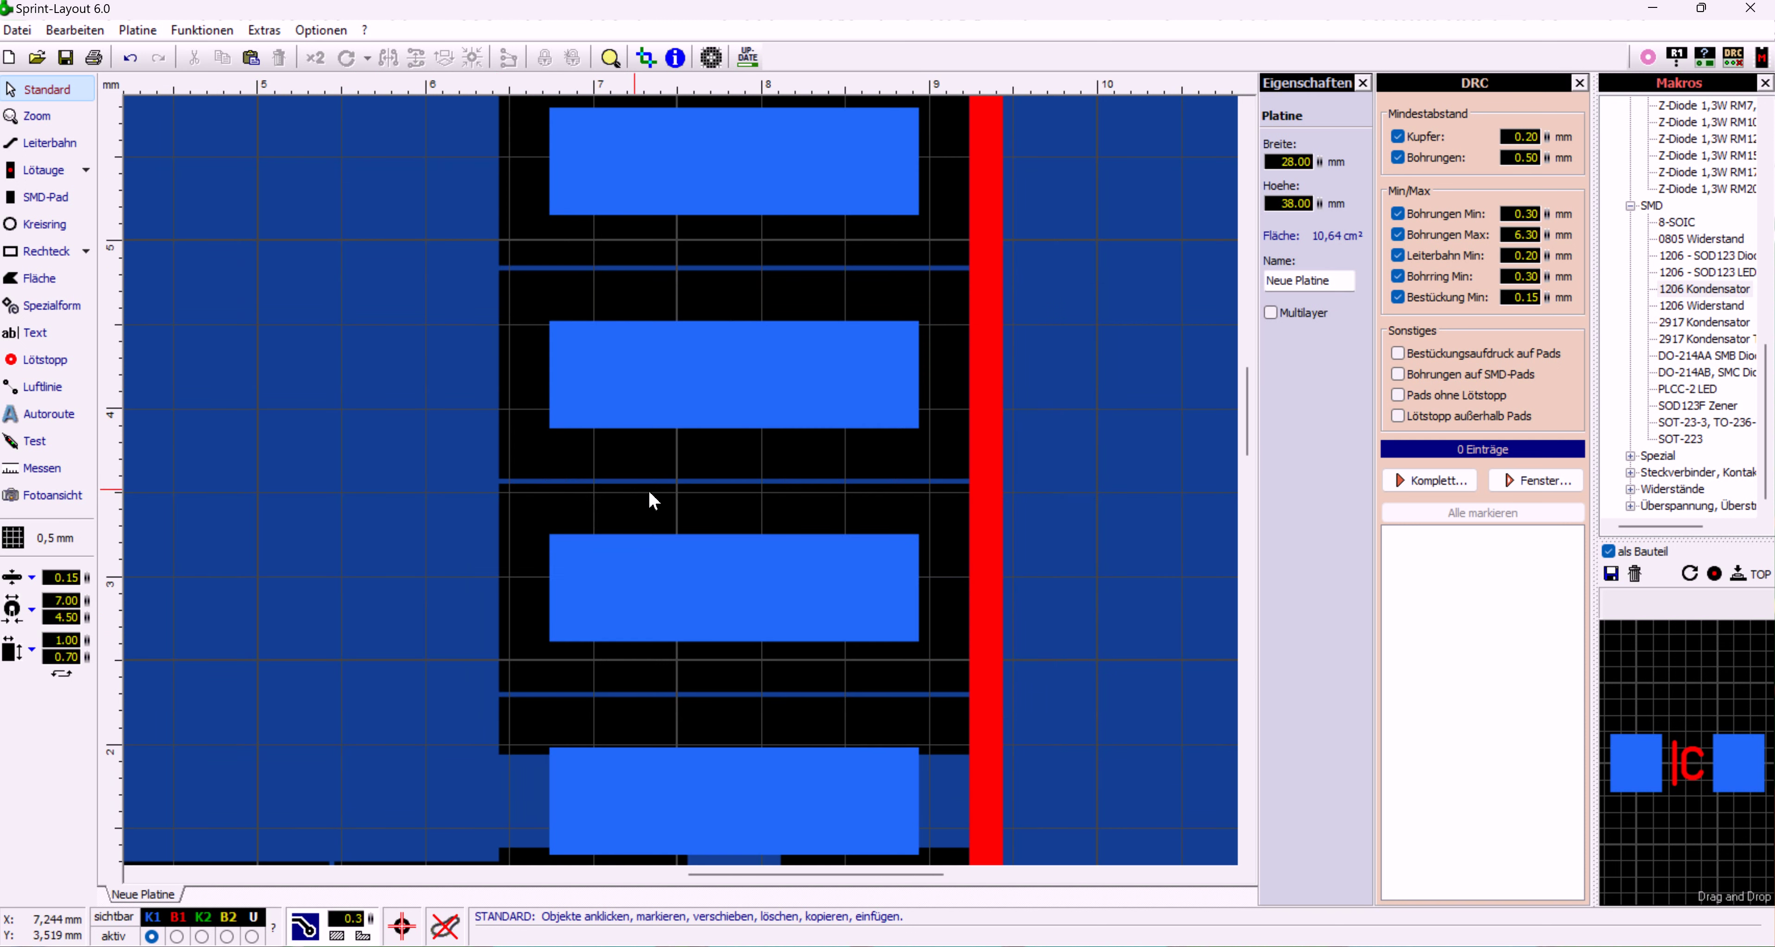
Set the ground-plane clearance of the whole IC to 0.4 mm to remove the thin copper strips between its pads
left_click(701, 403)
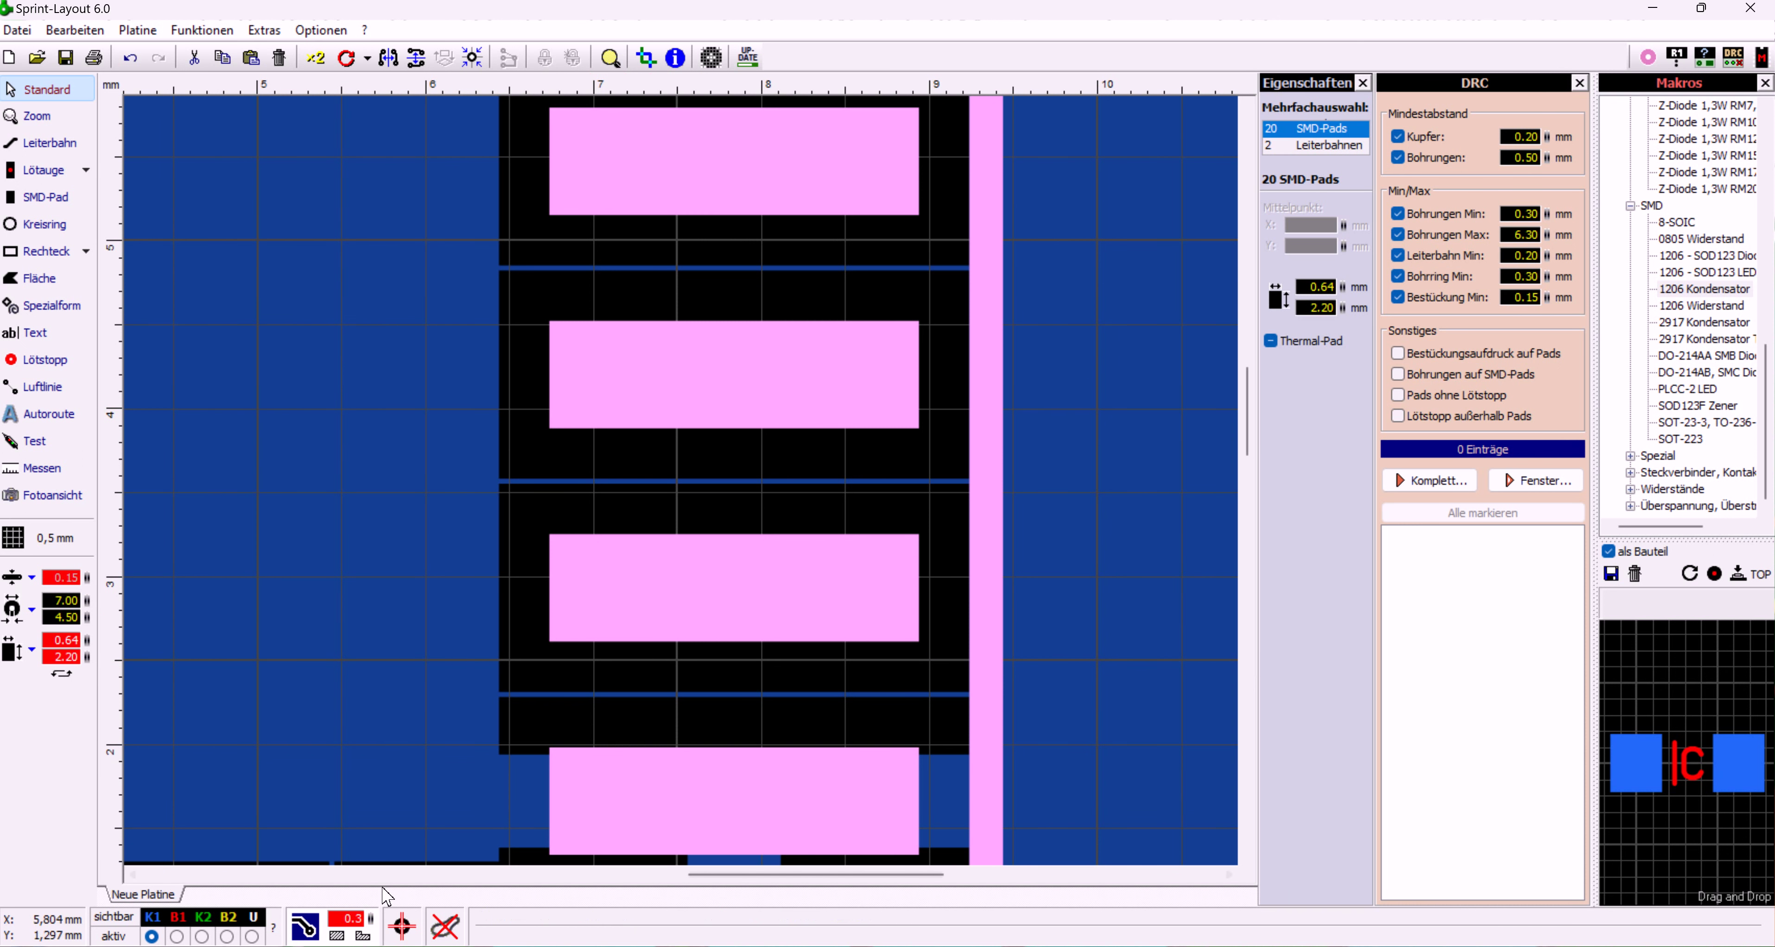
left_click_drag(370, 917, 372, 912)
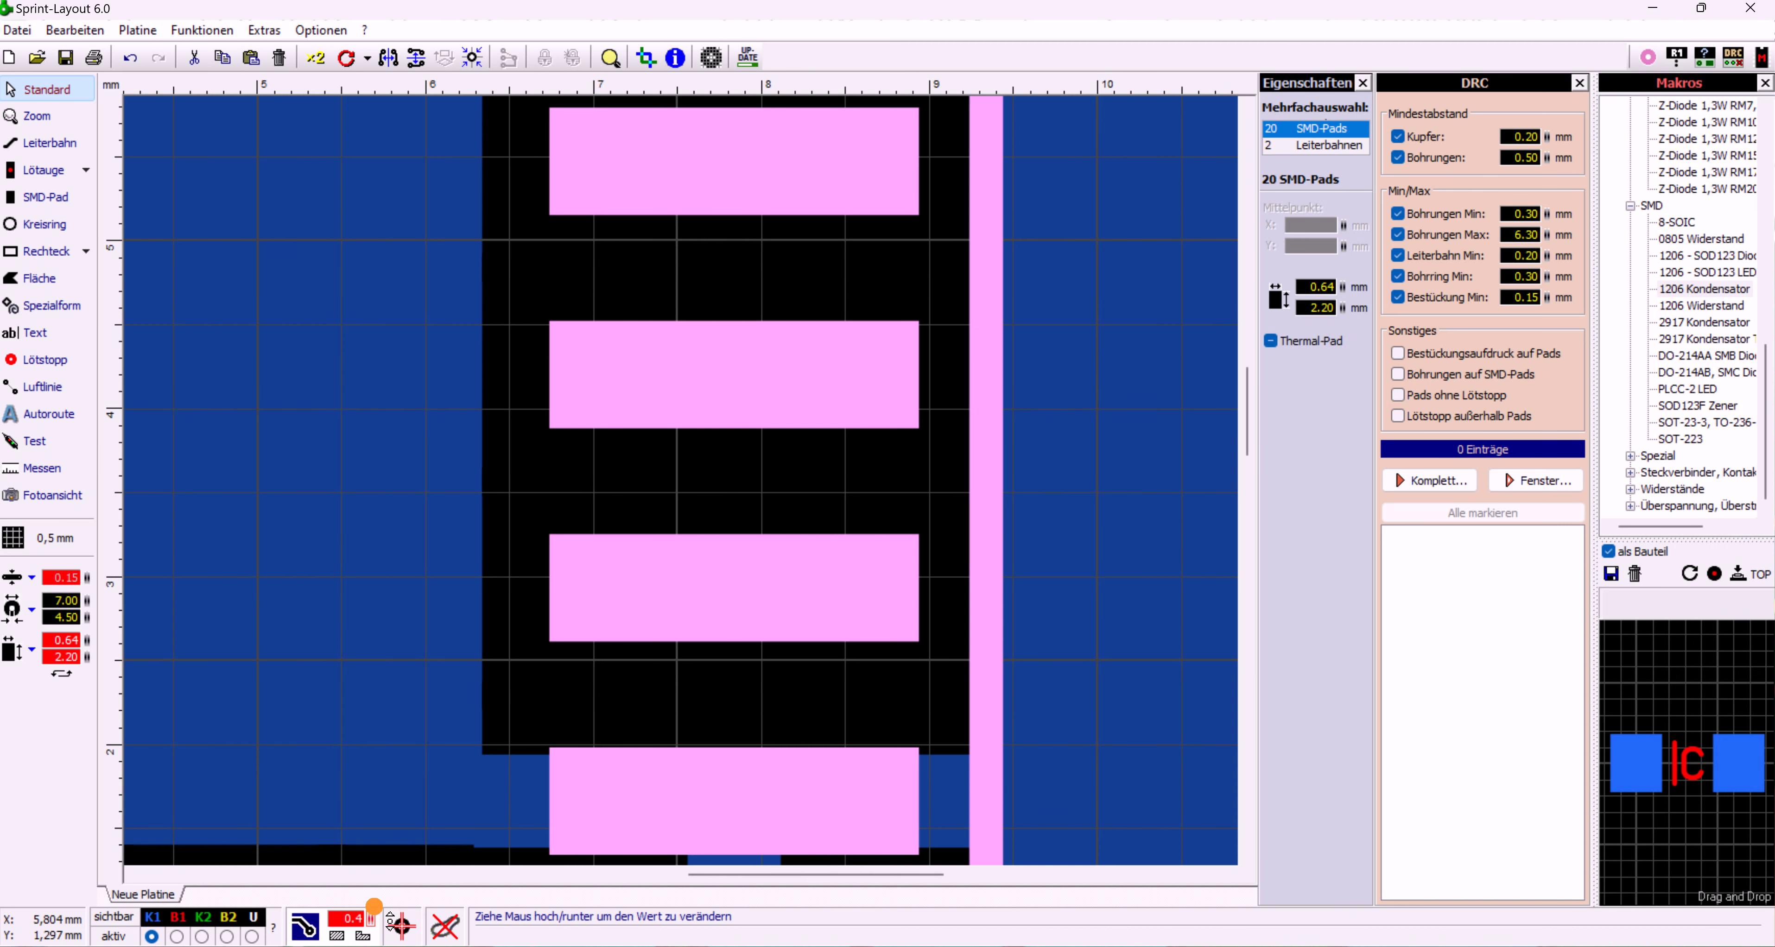
scroll(789, 493, "down", 5)
scroll(820, 514, "down", 1)
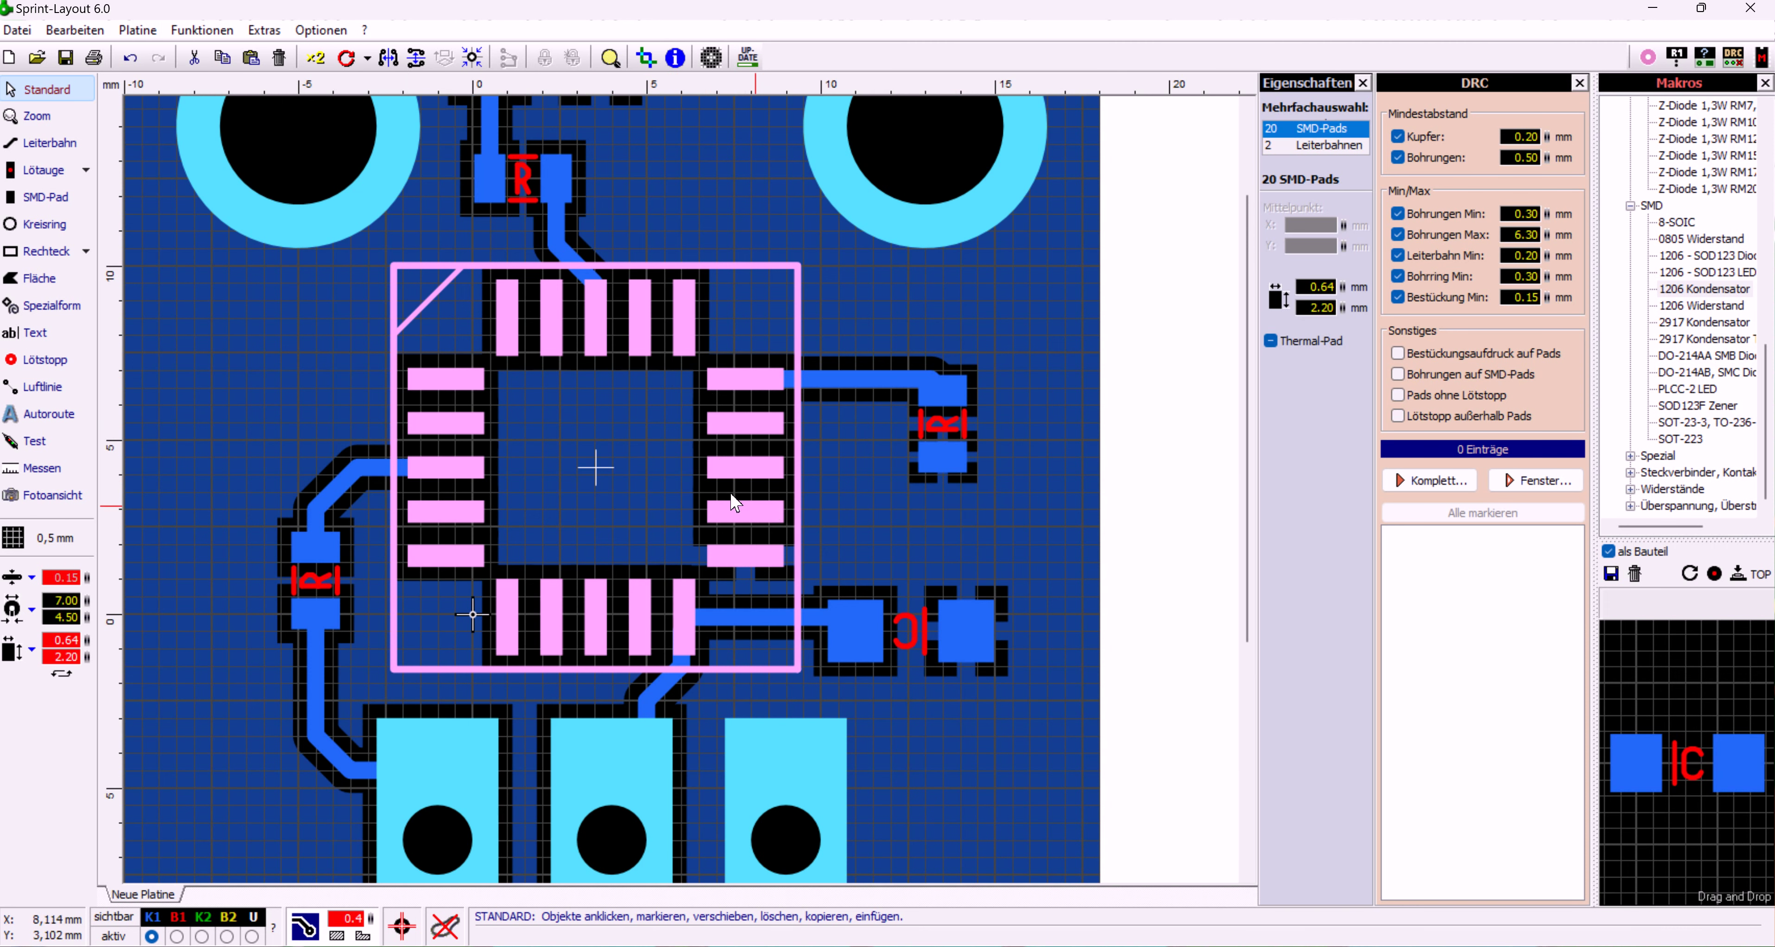
Examine the narrow copper strip between the two pads of the resistor above the IC
scroll(502, 186, "up", 6)
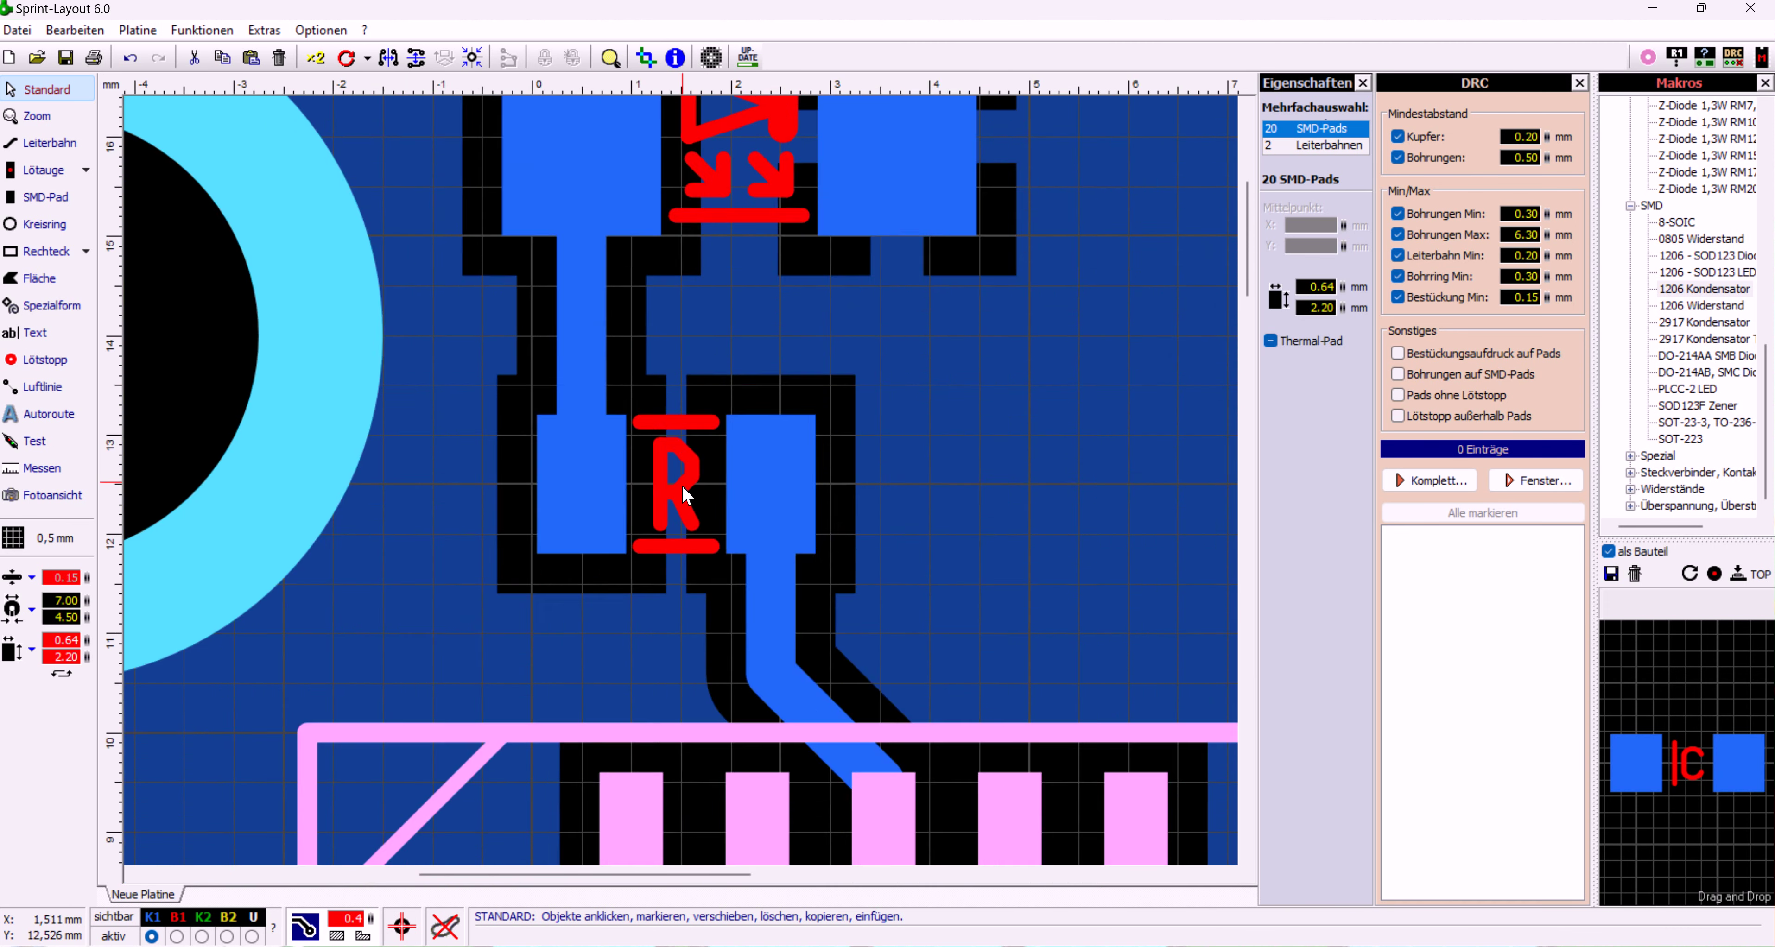
scroll(690, 310, "down", 2)
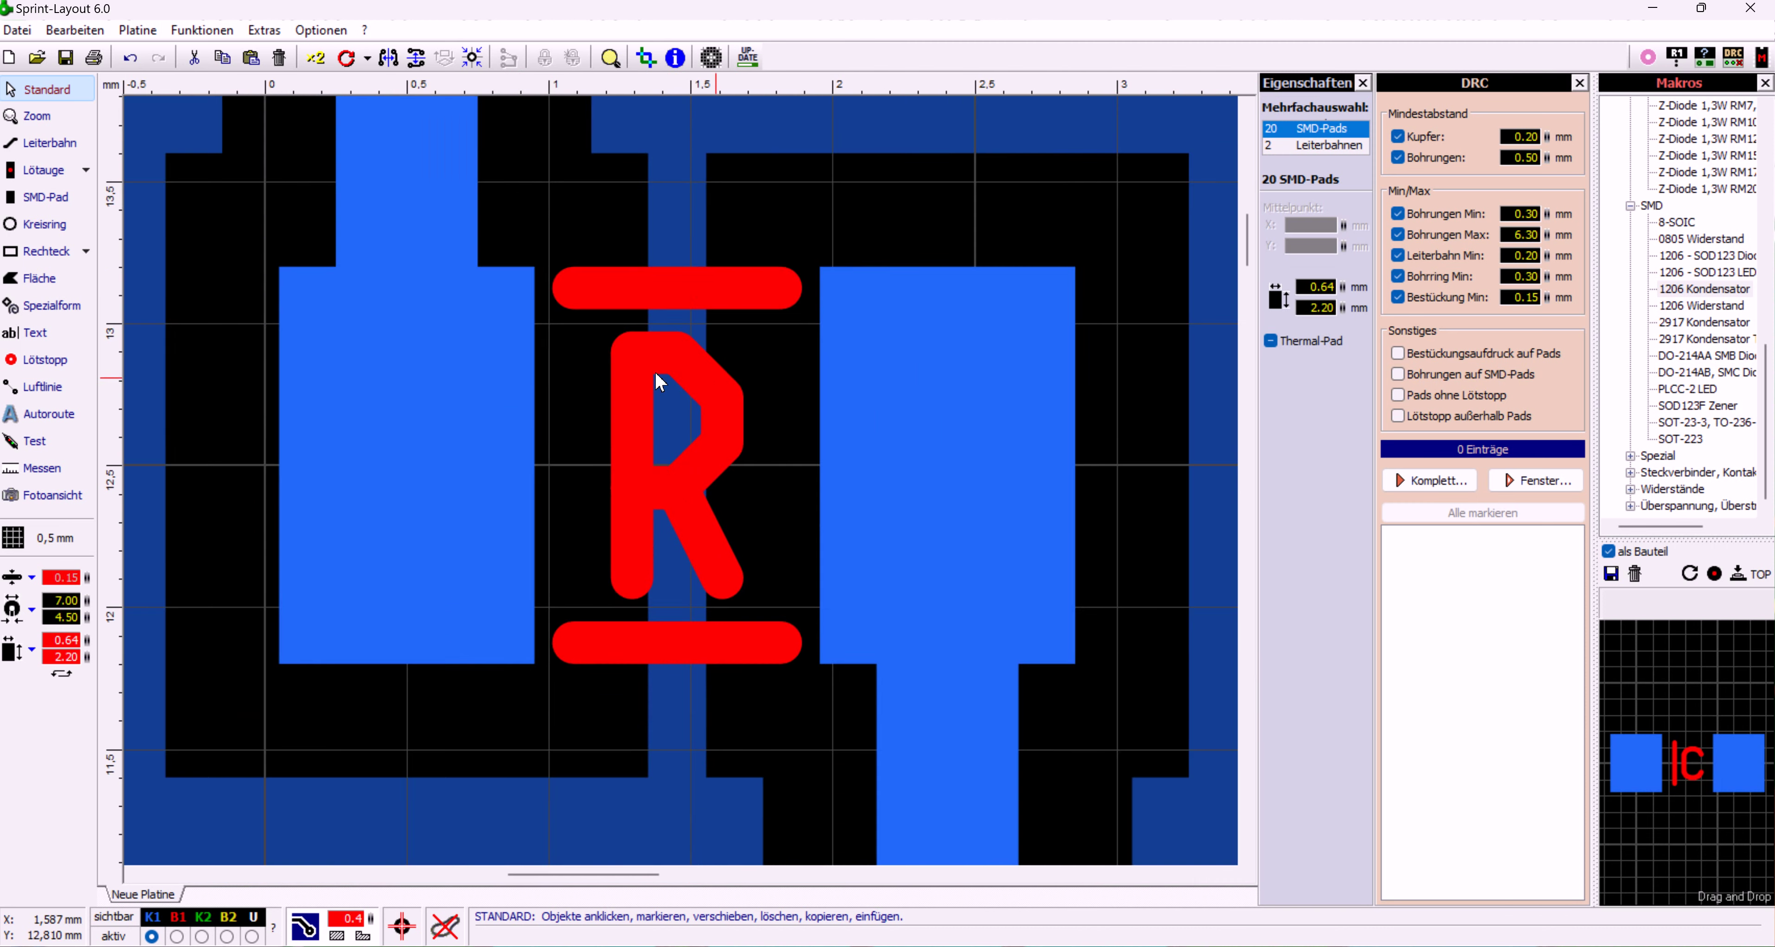
scroll(669, 276, "up", 4)
scroll(700, 561, "up", 2)
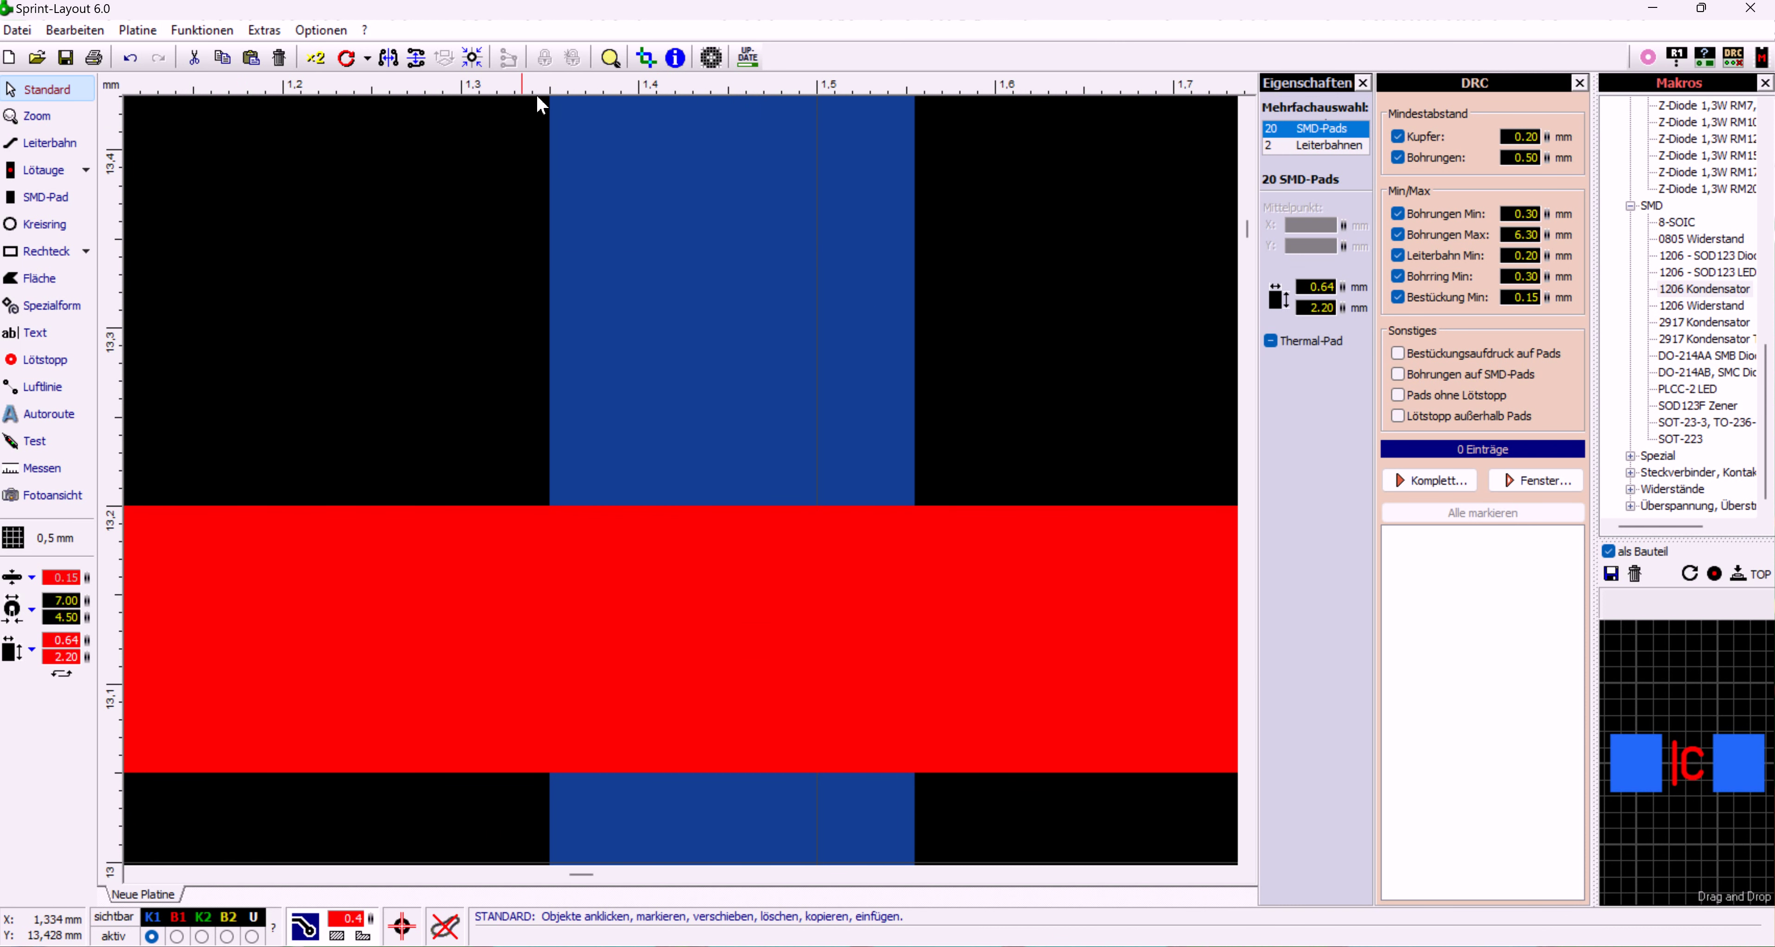
scroll(656, 395, "down", 4)
scroll(673, 457, "down", 2)
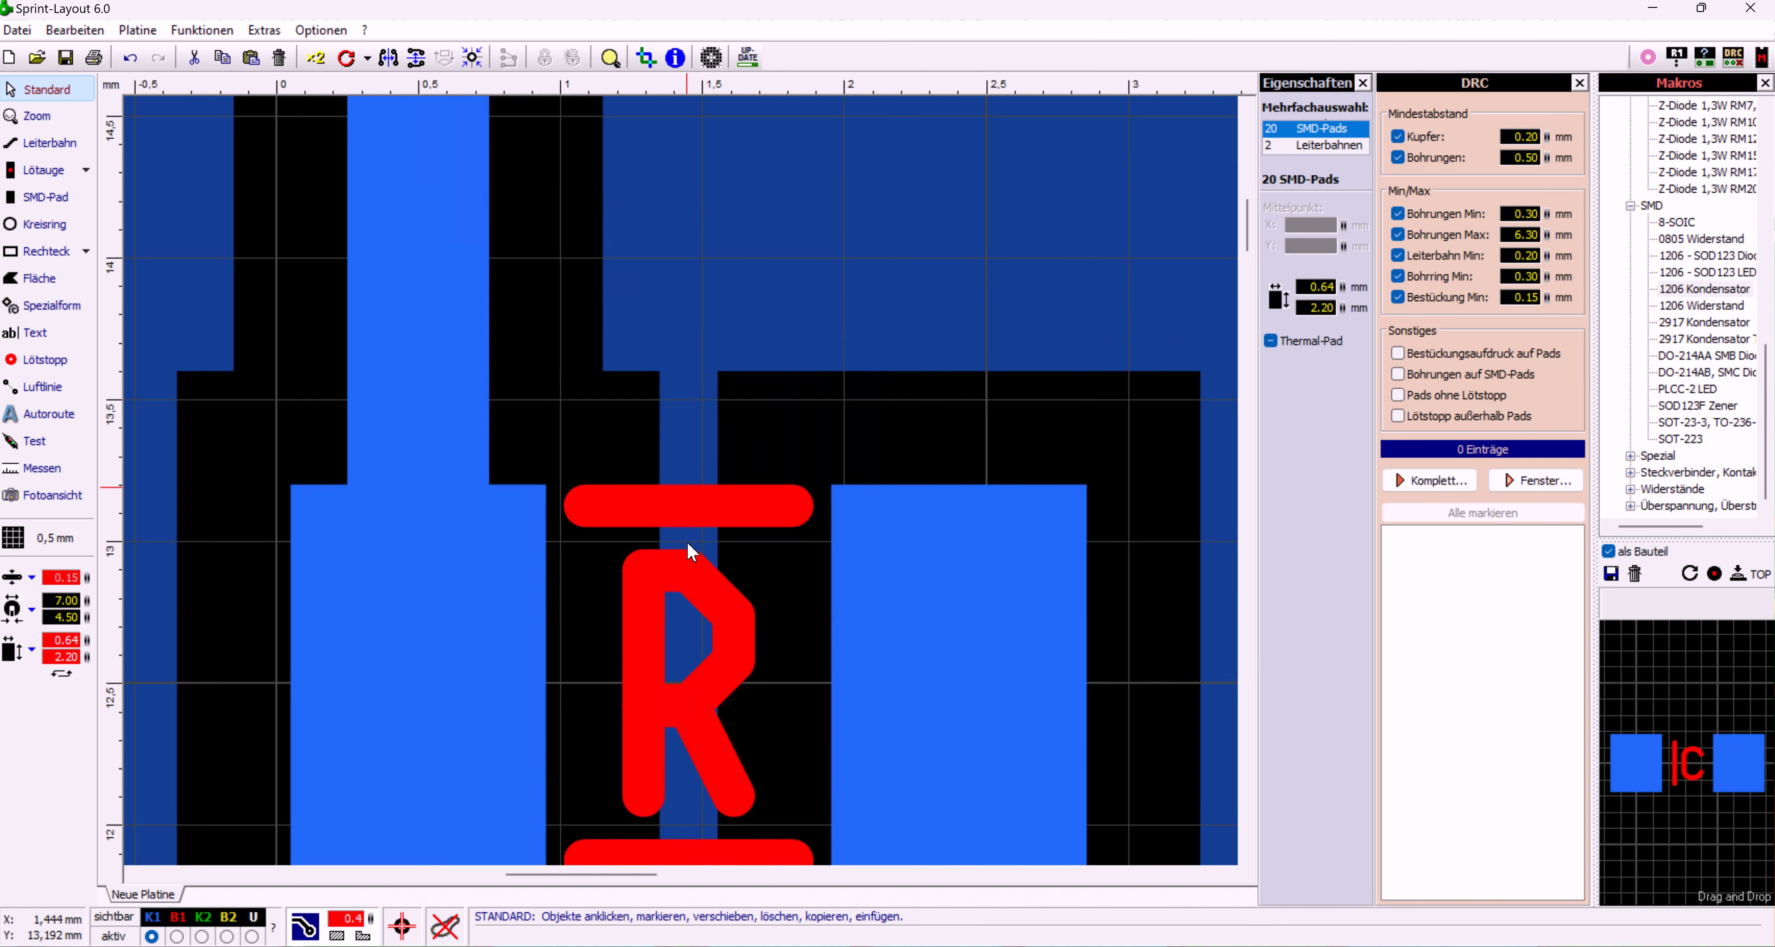
scroll(718, 633, "down", 2)
scroll(702, 626, "up", 2)
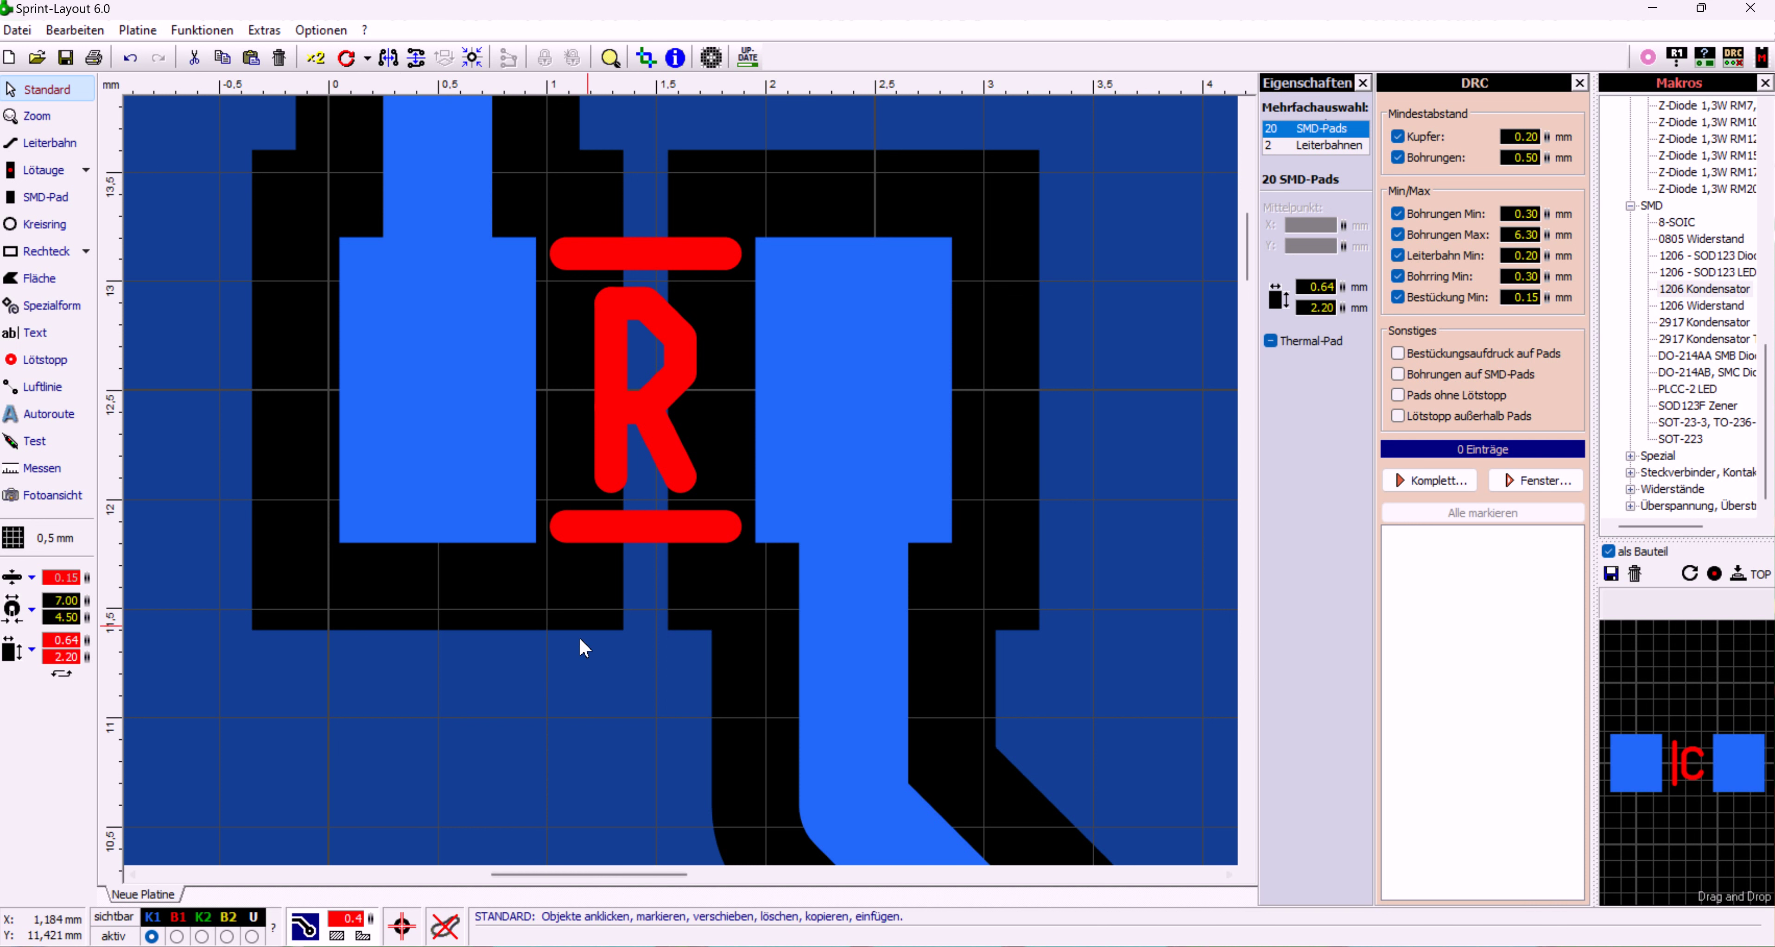
On a 0.1 mm grid, draw a zero-outline rectangular cutout about 0.4 by 2.2 mm over the copper strip between the upper resistor's pads
key("1")
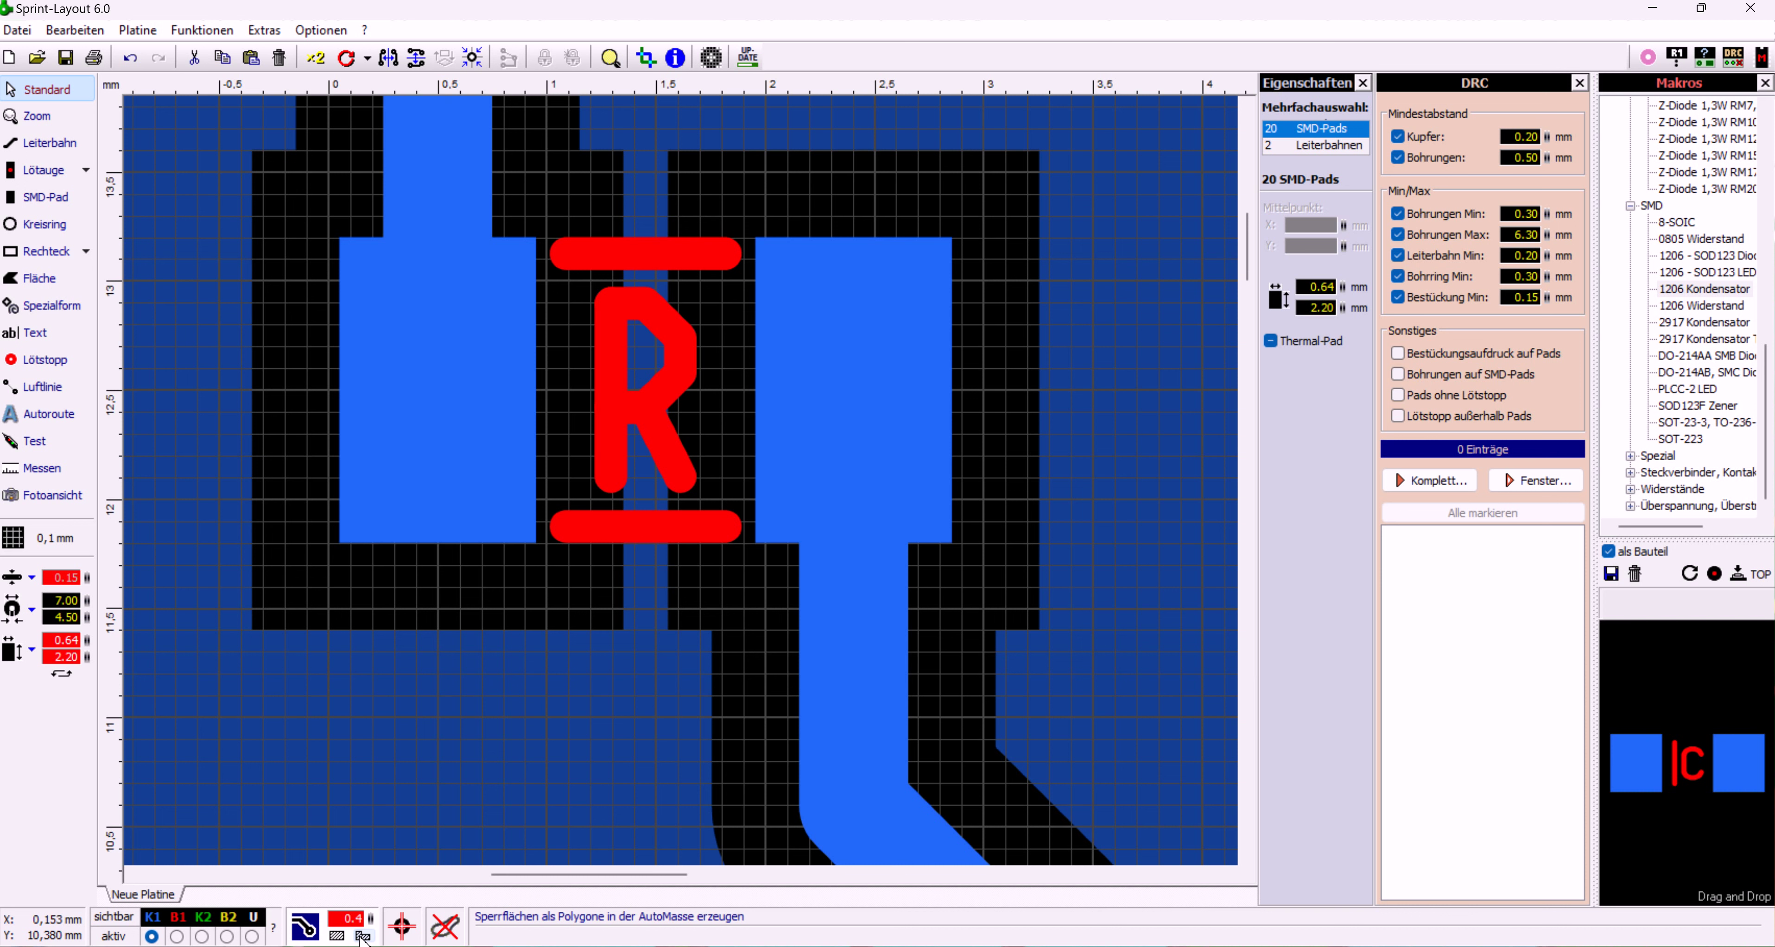
left_click(340, 937)
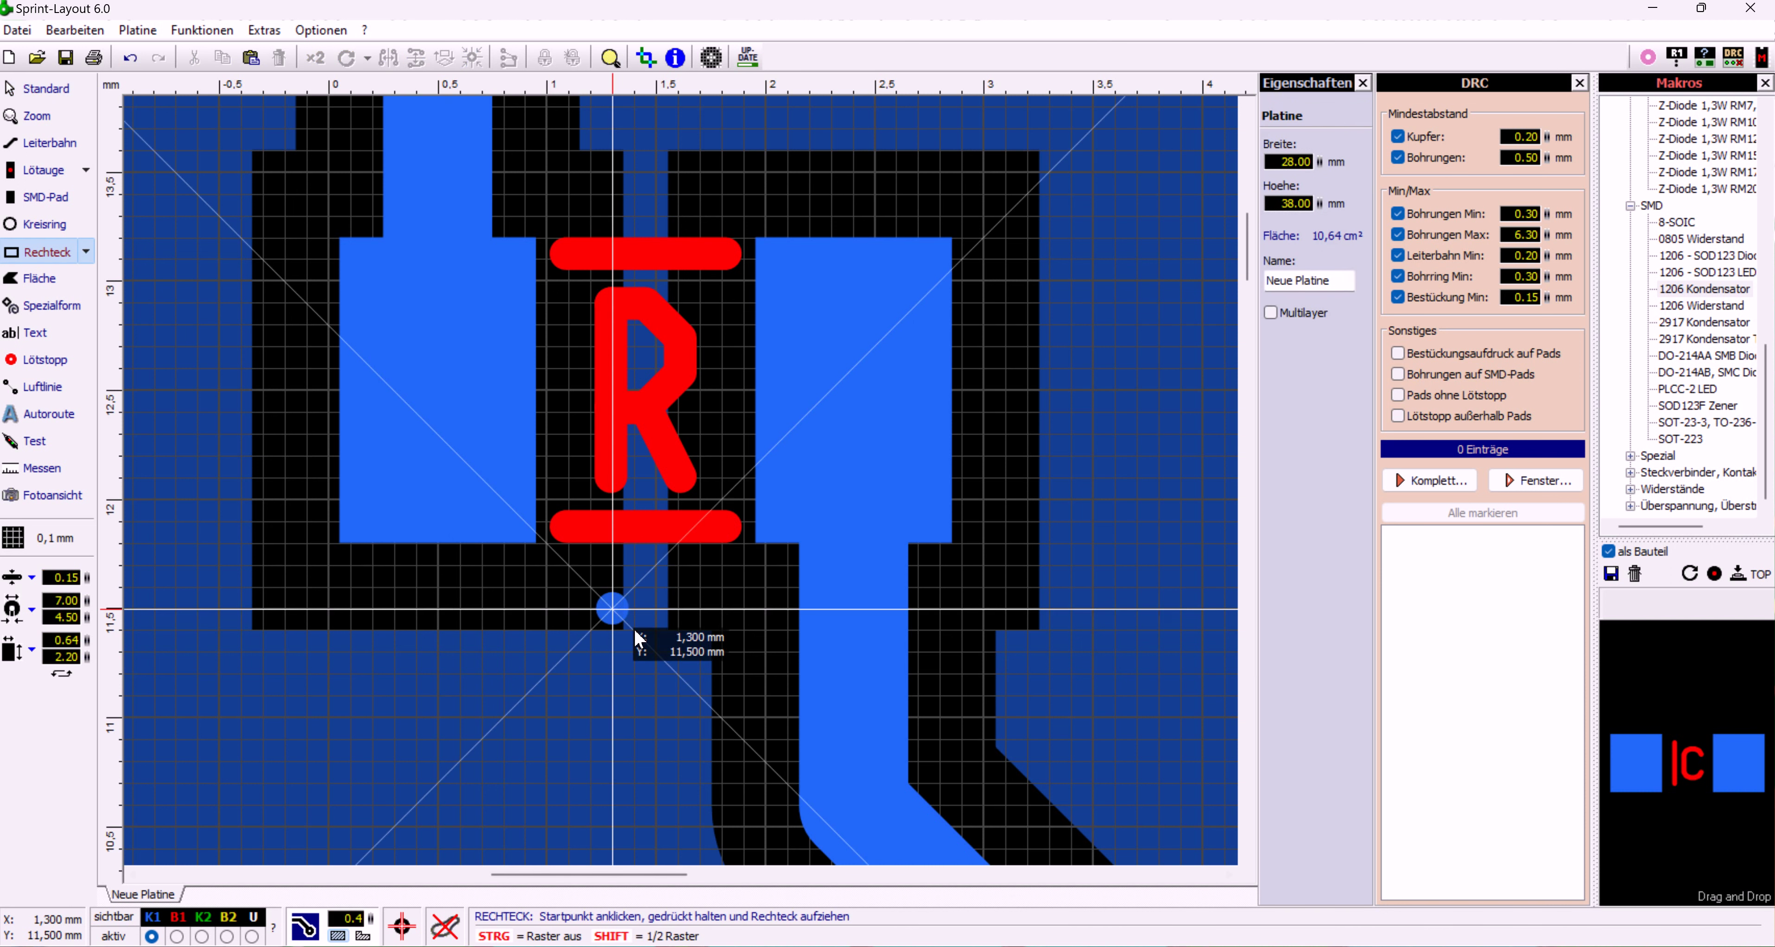
left_click_drag(87, 577, 88, 630)
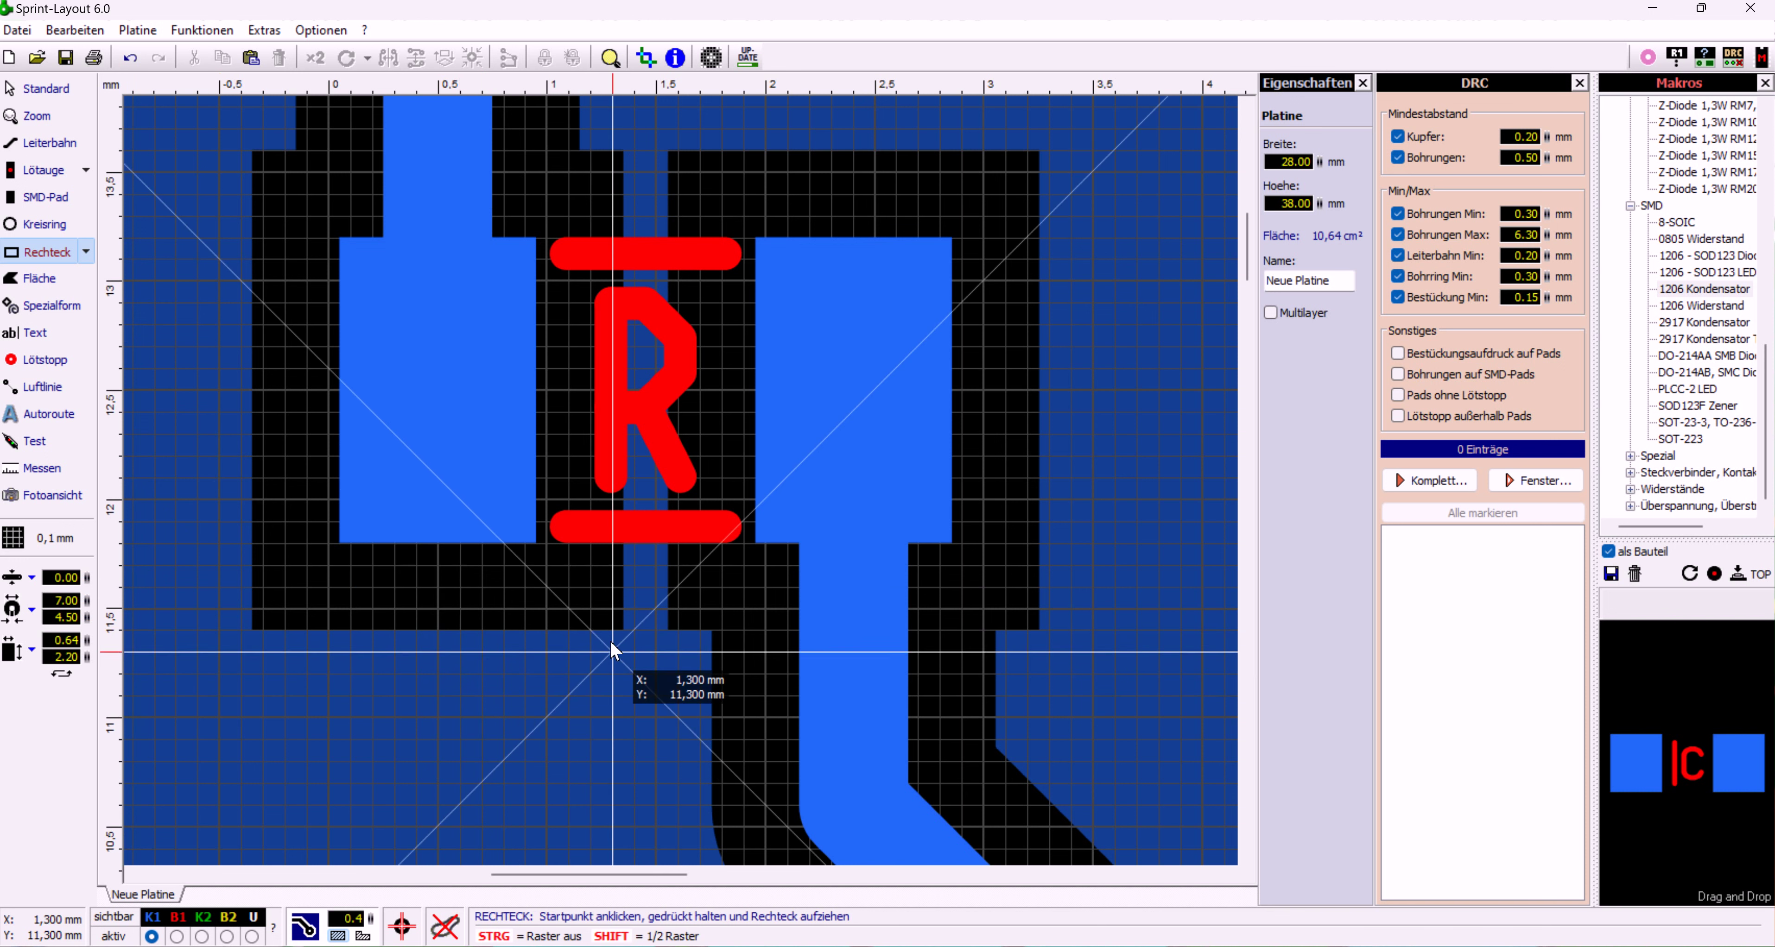
left_click_drag(613, 630, 692, 160)
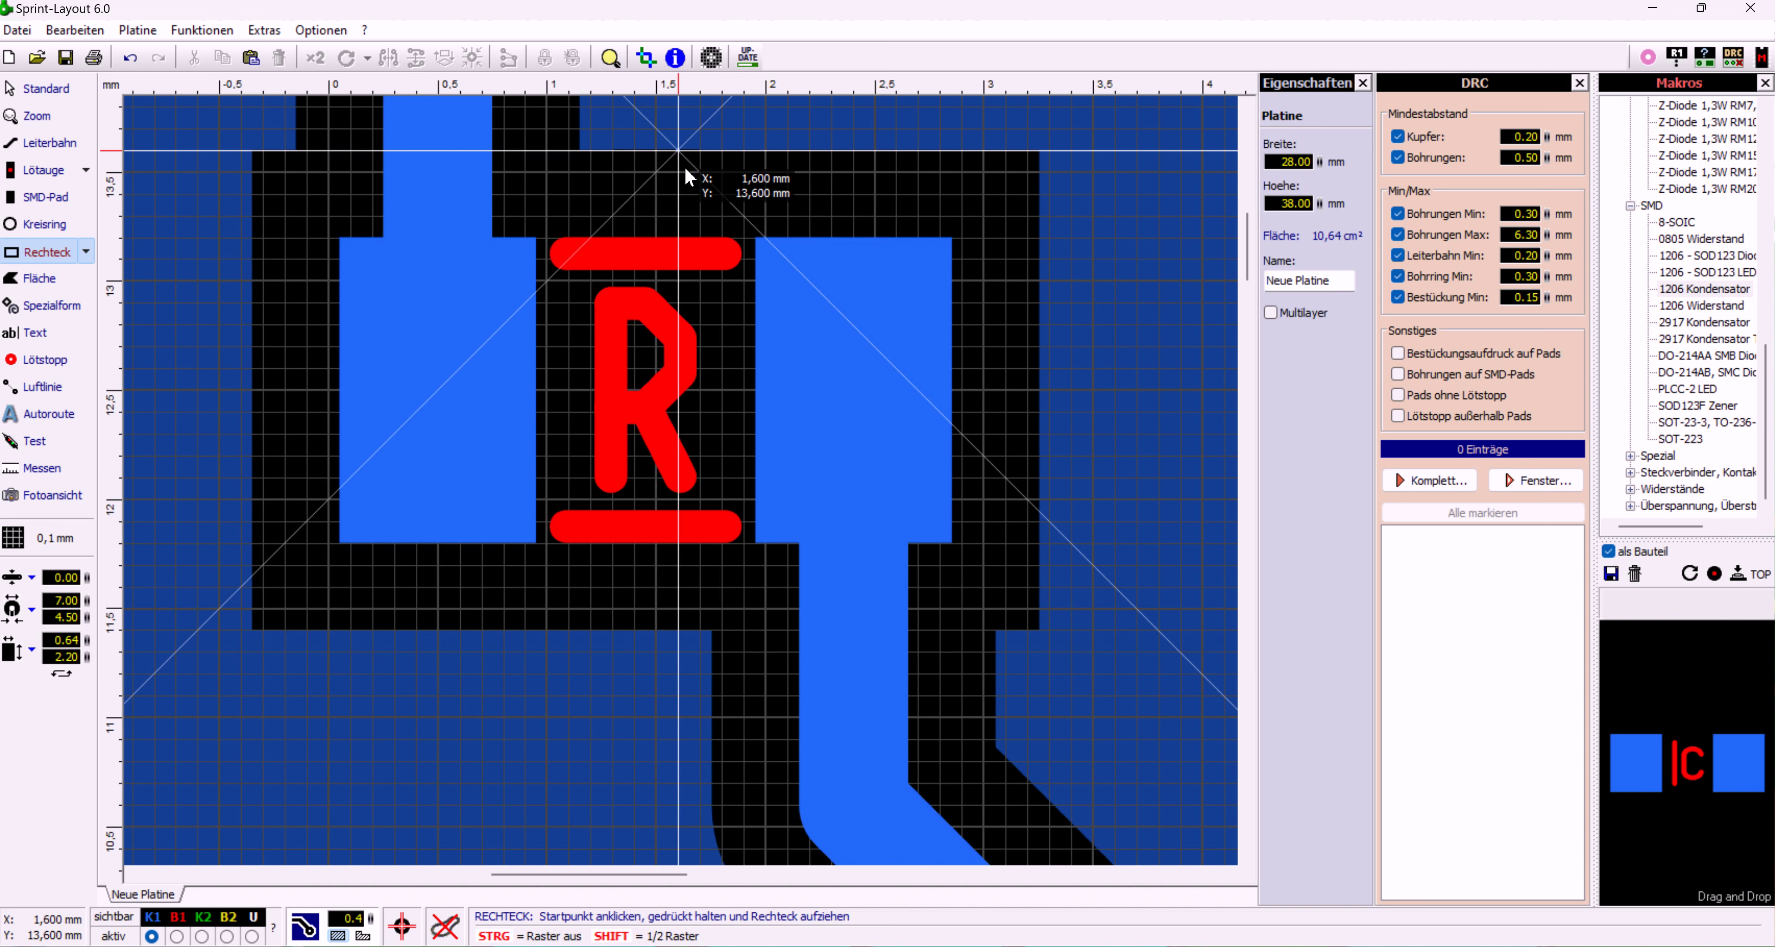
key("Escape")
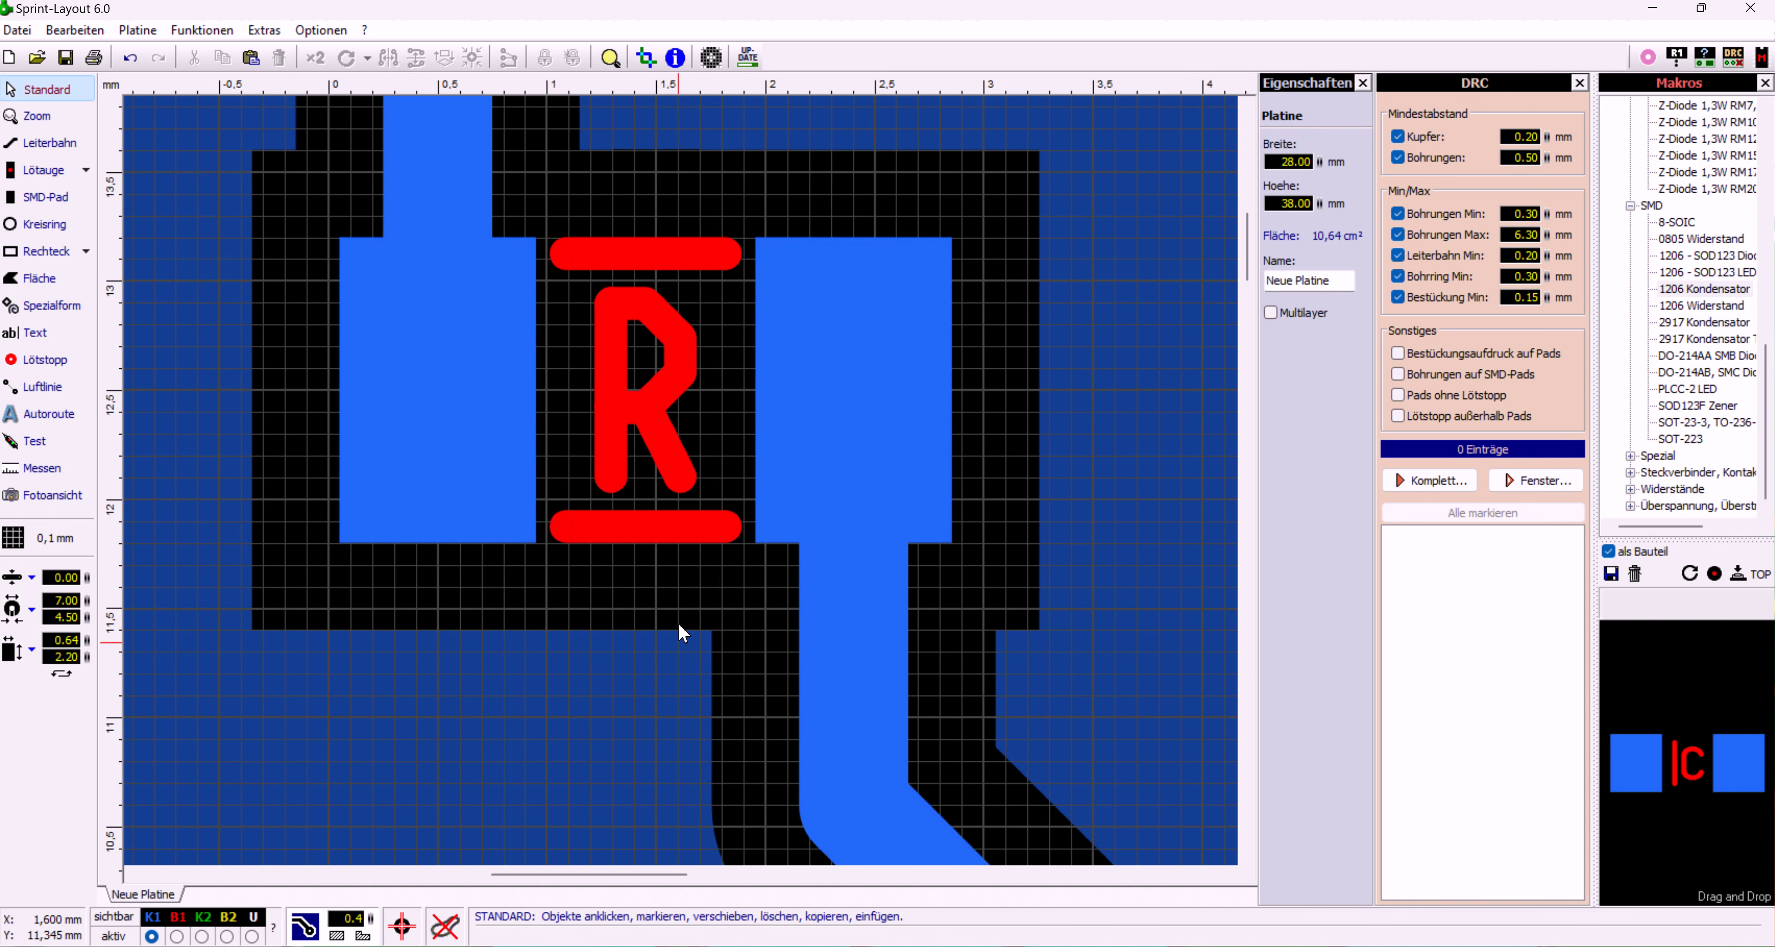
Select the new cutout area between the resistor's pads to check its outline, and deselect it again
left_click(692, 566)
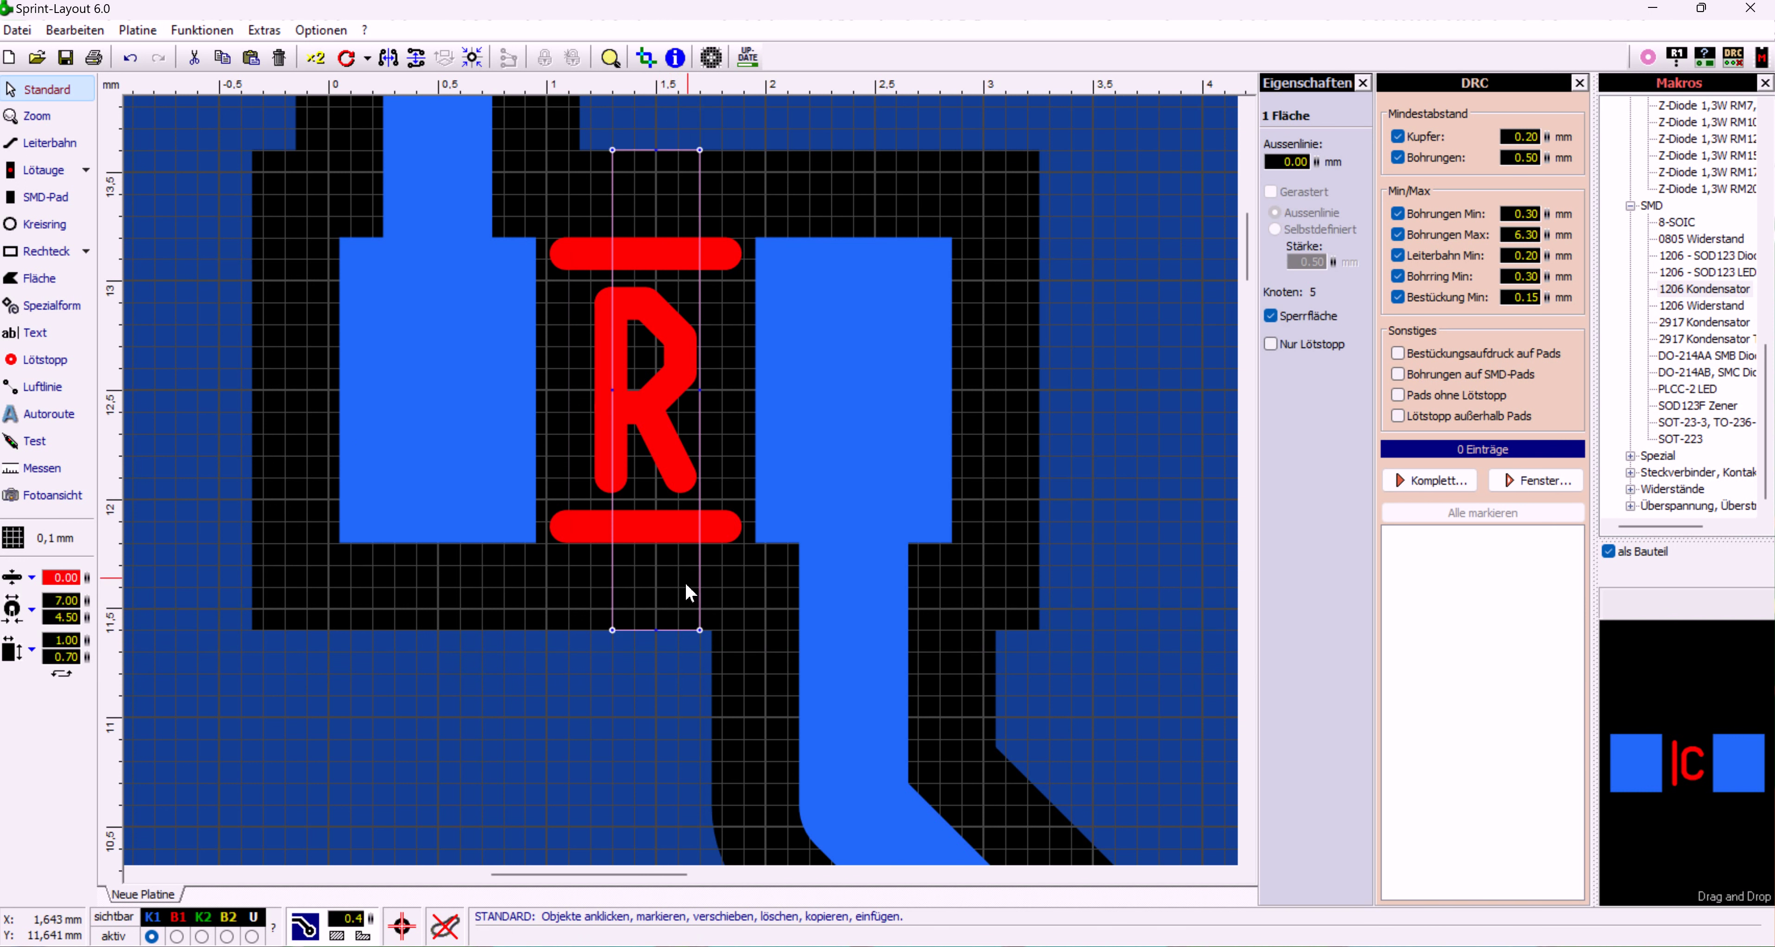
left_click(575, 717)
left_click(657, 586)
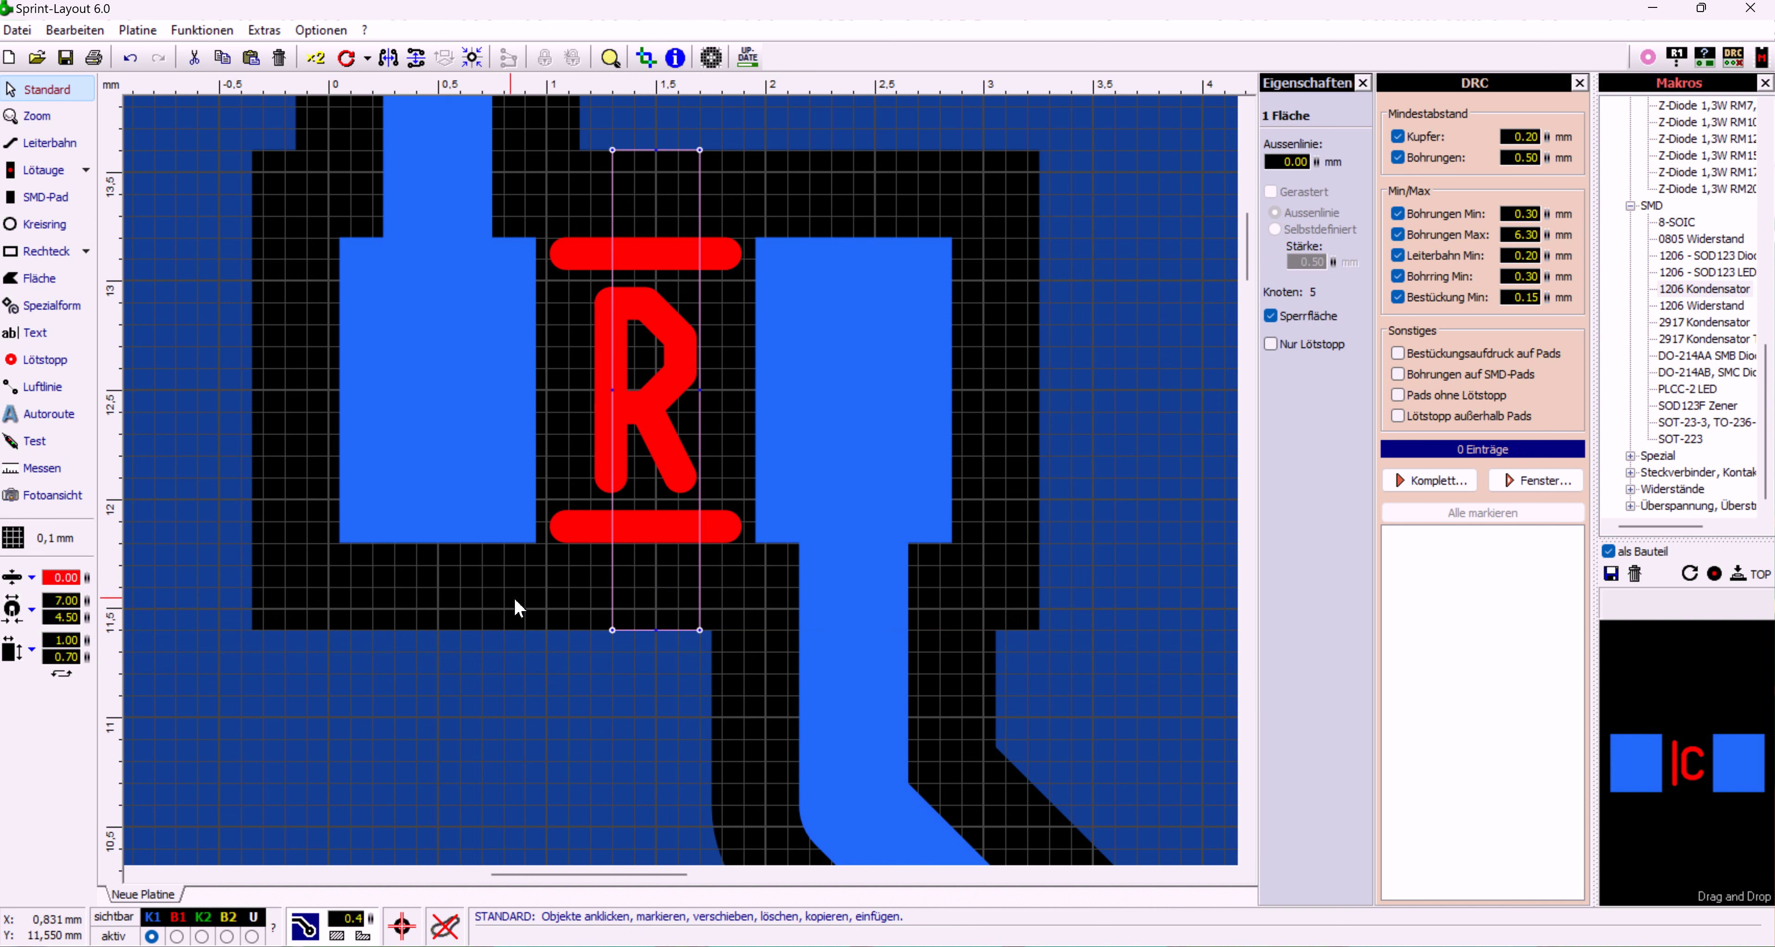
left_click(564, 599)
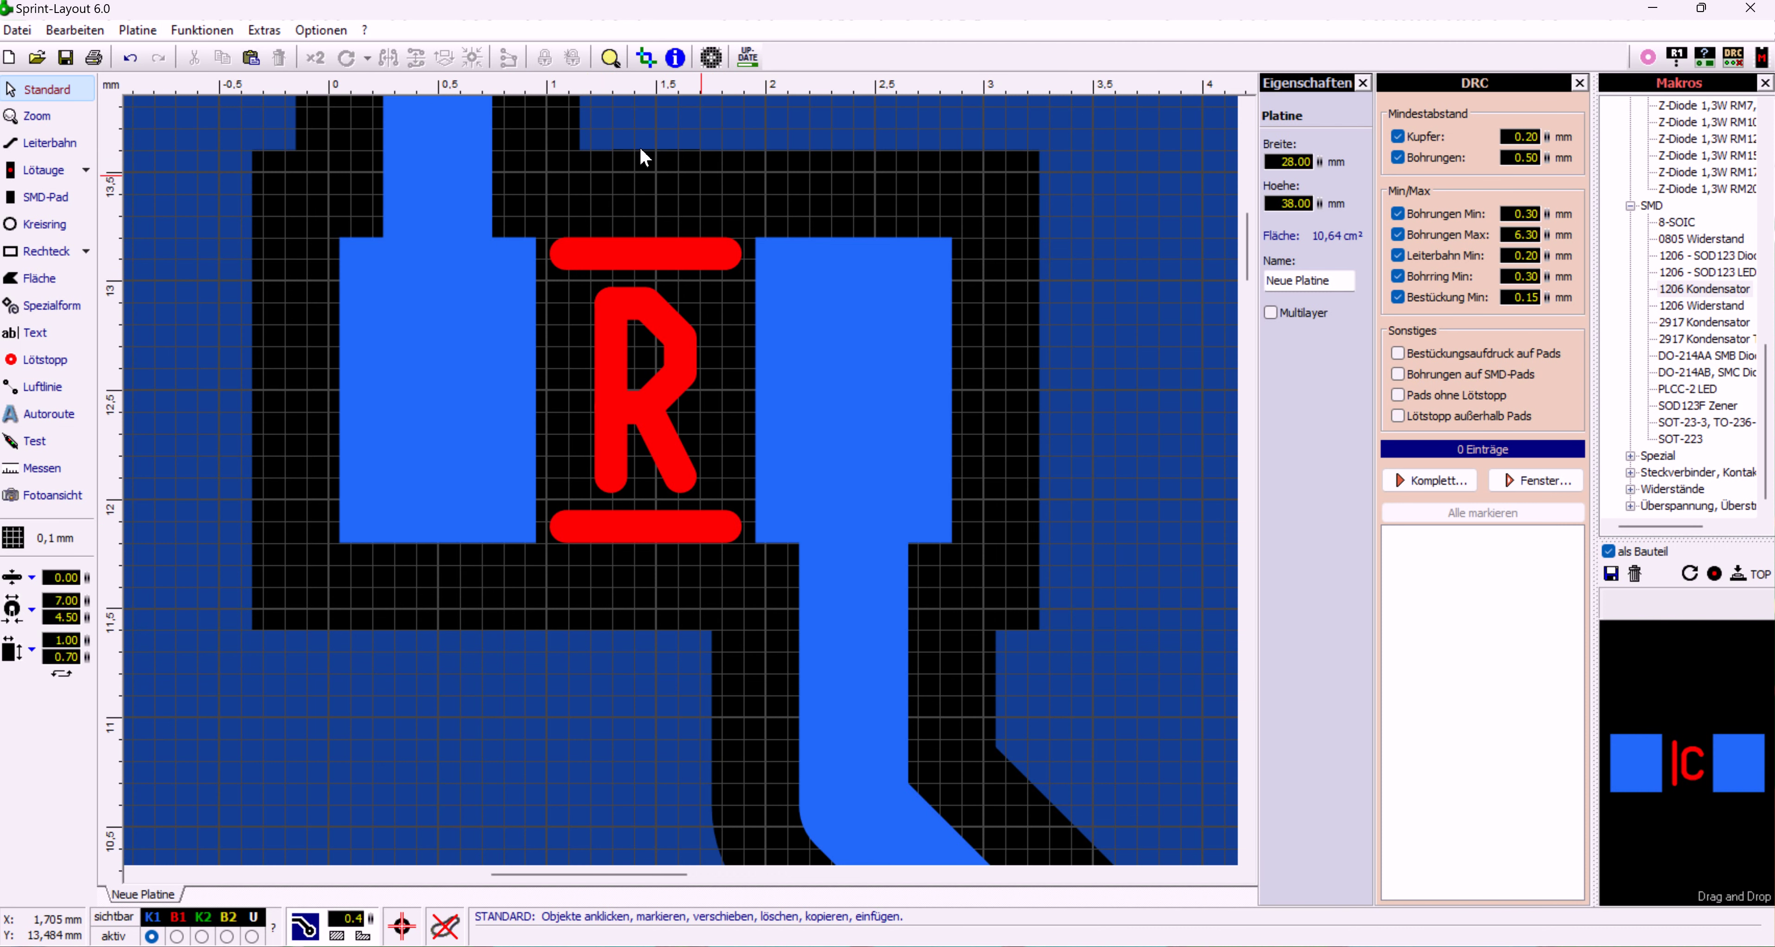
Examine the ground plane around the IC, the resistors and the connector pads for further thin copper strips
scroll(591, 266, "down", 3)
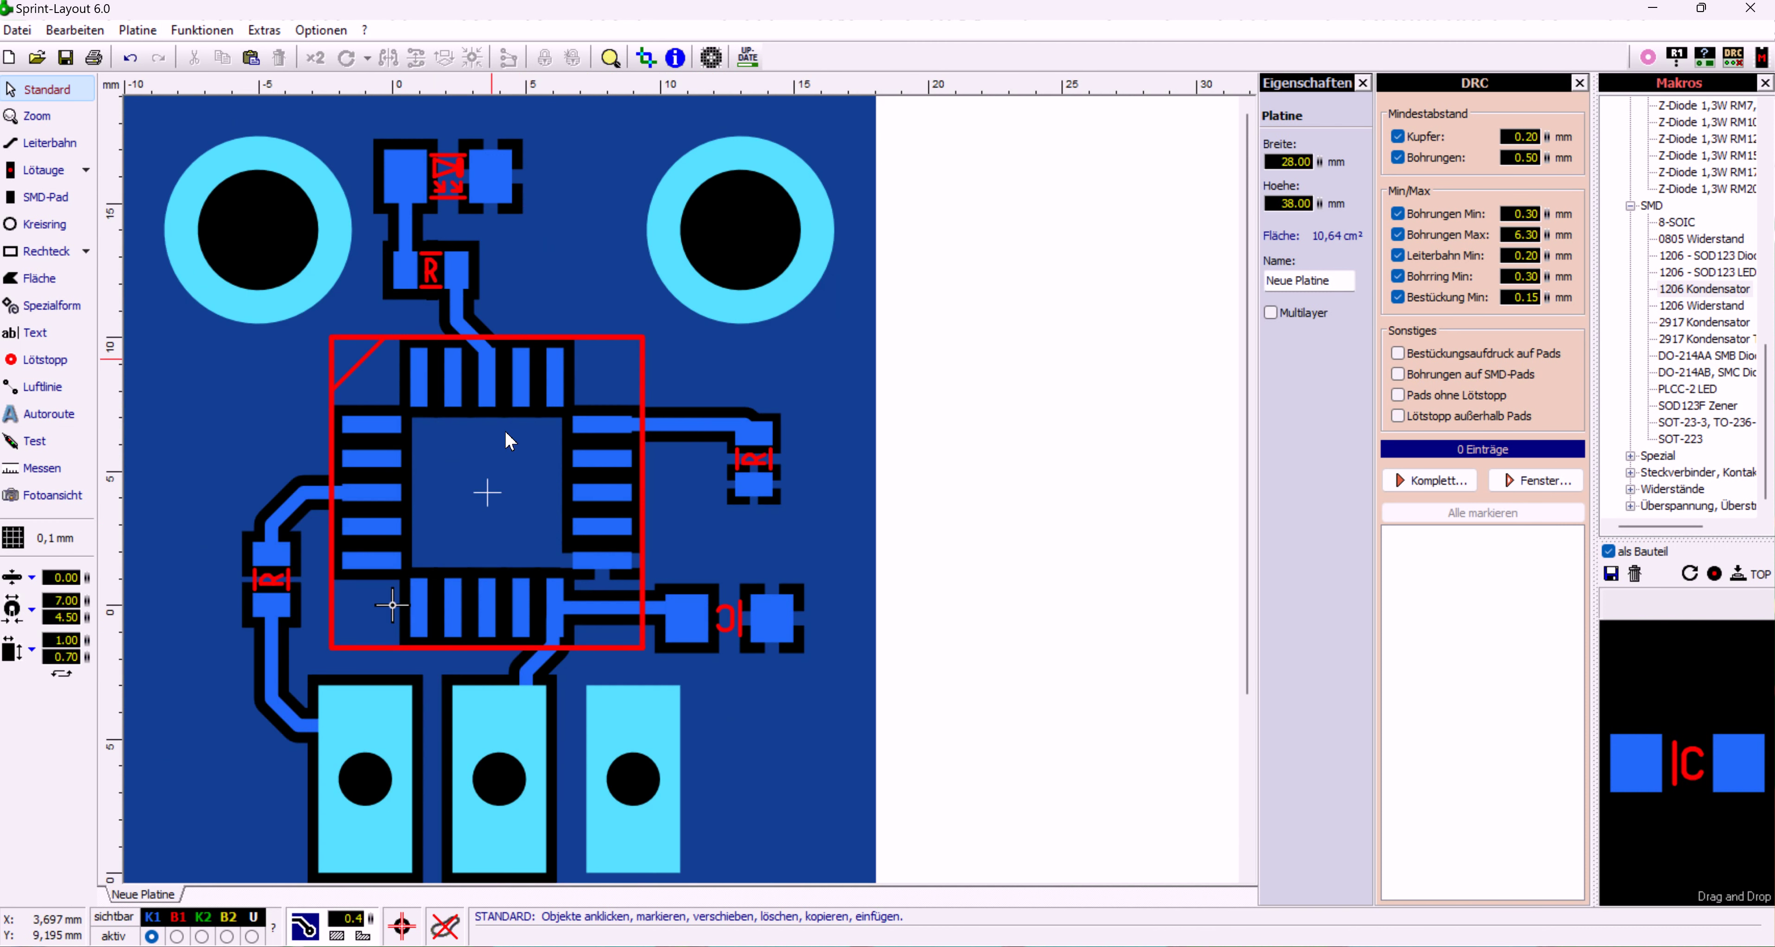
scroll(602, 586, "up", 3)
scroll(678, 477, "down", 3)
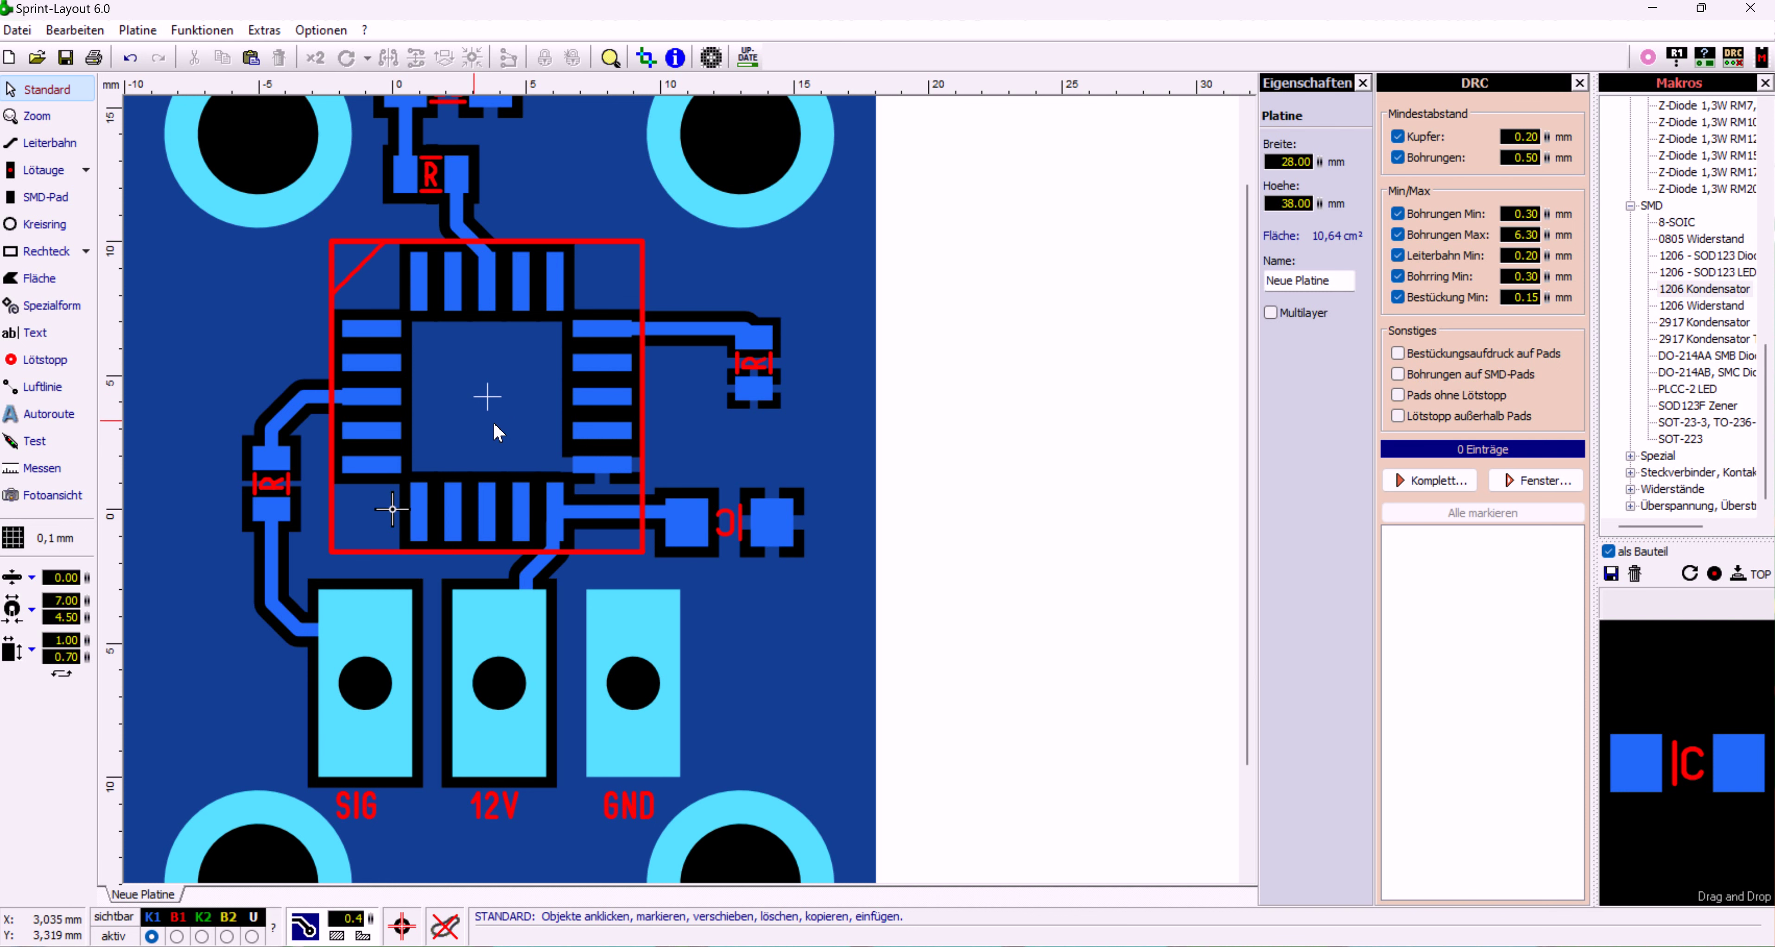
scroll(726, 521, "up", 5)
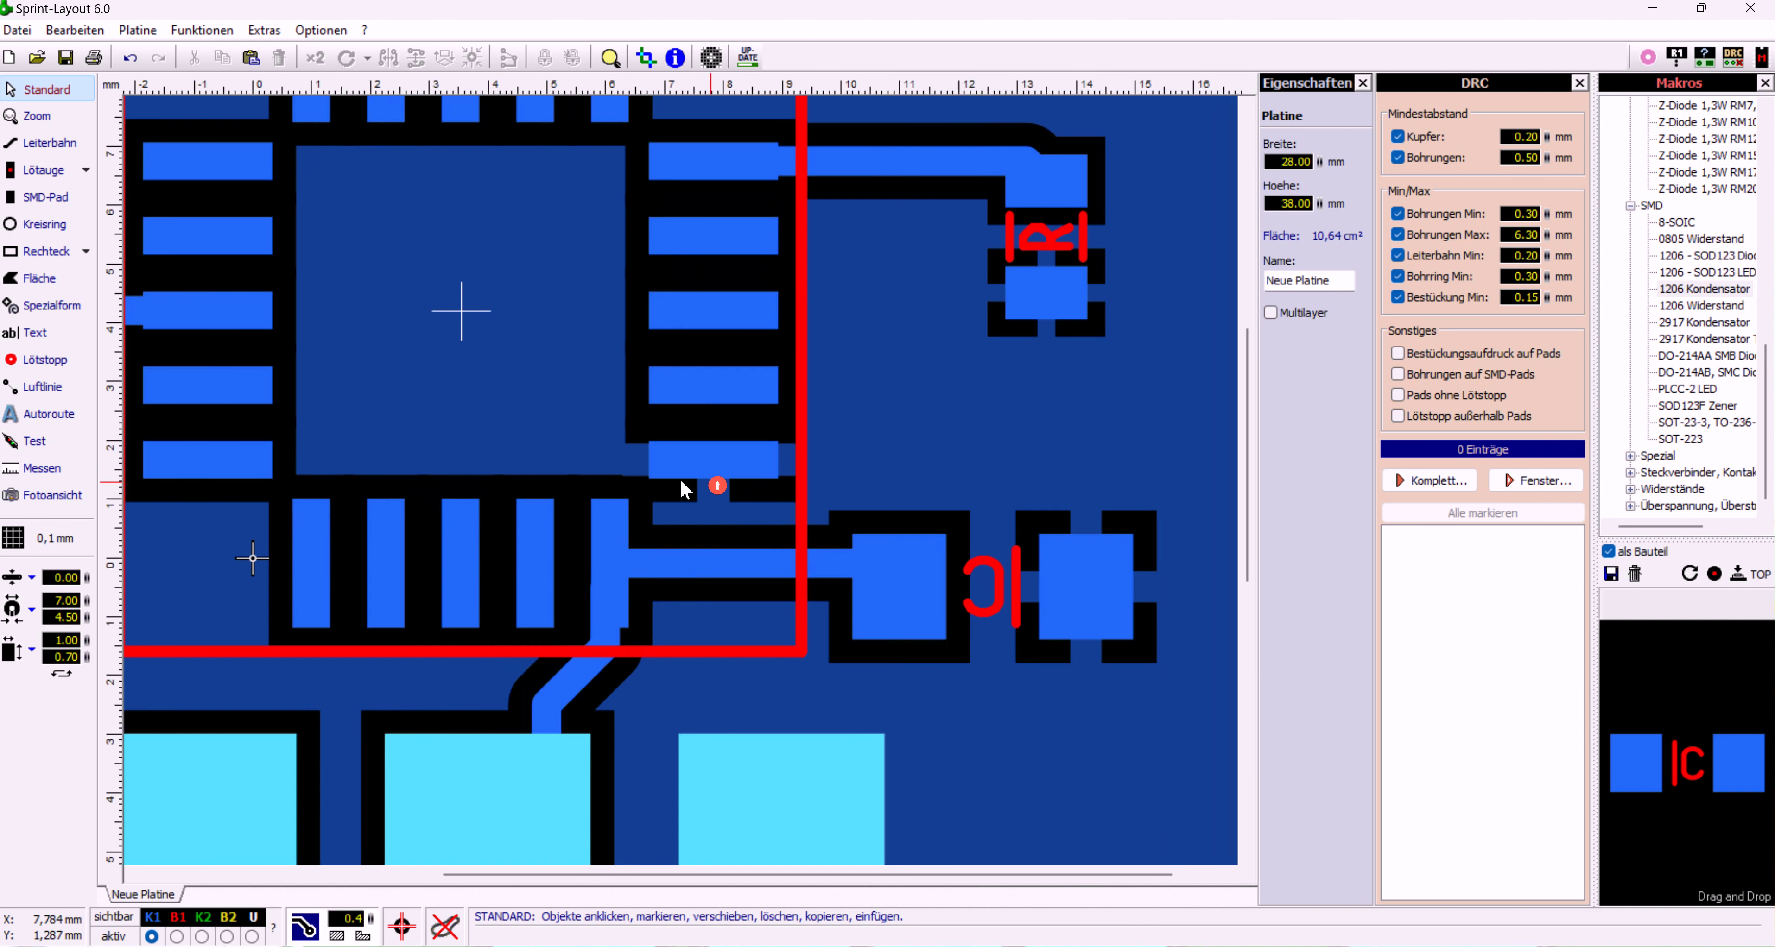
scroll(678, 463, "down", 5)
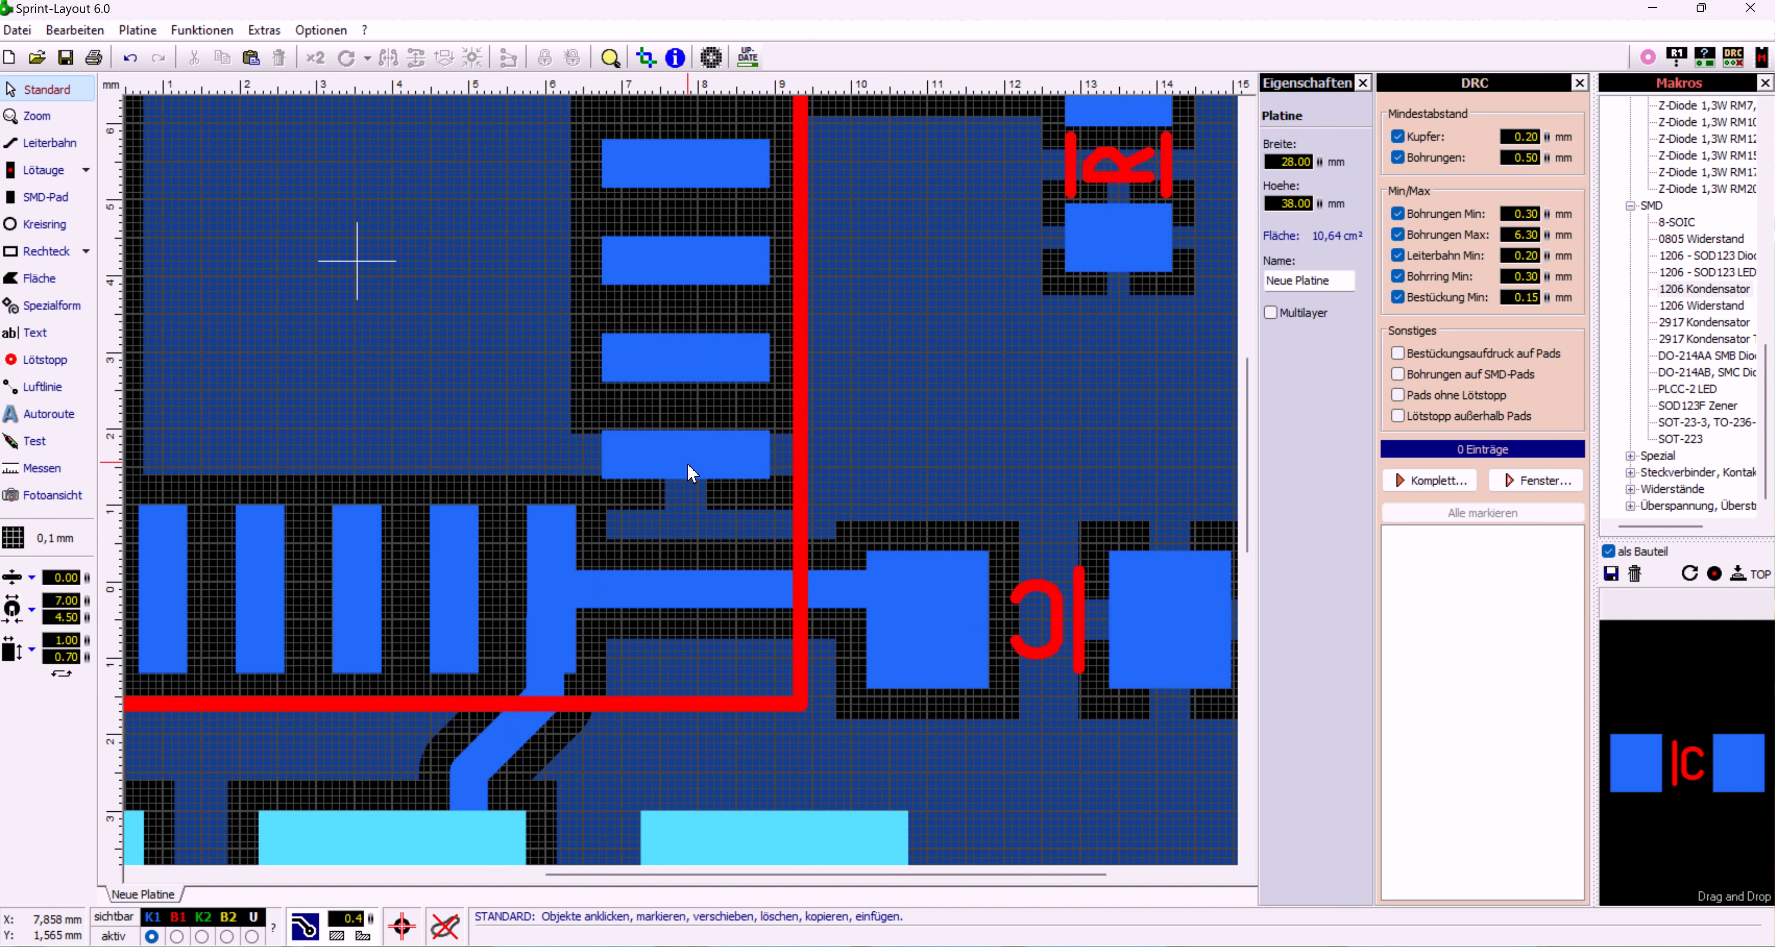
scroll(604, 488, "down", 1)
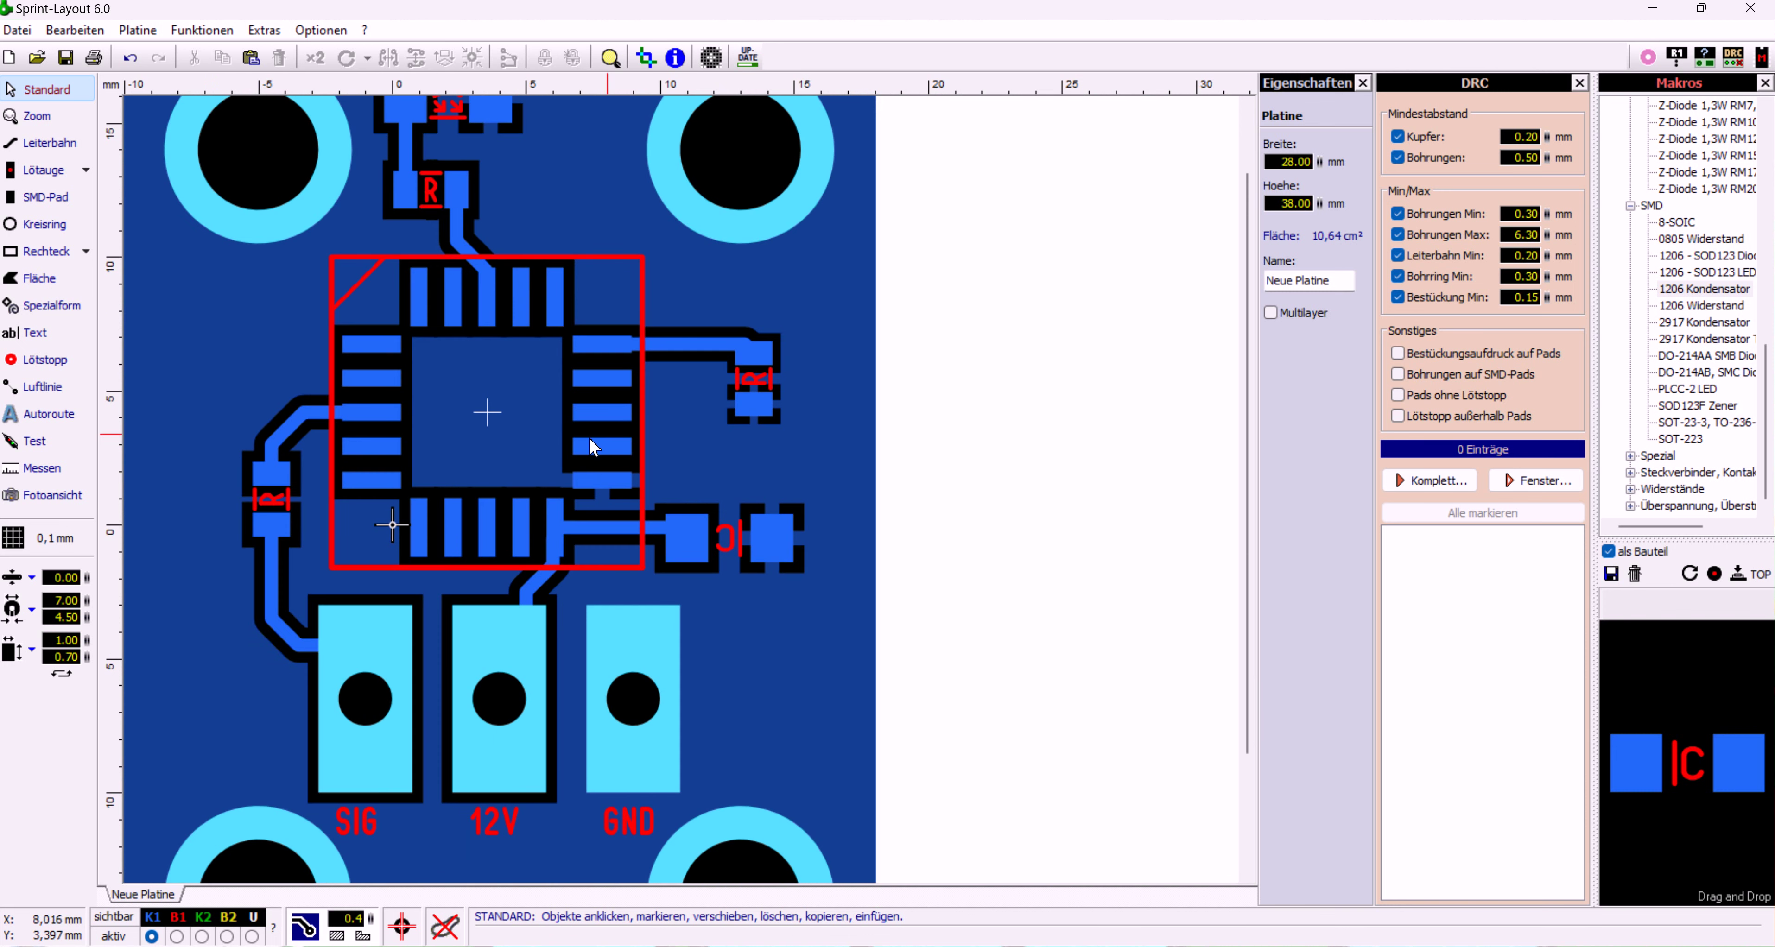
scroll(442, 345, "down", 1)
scroll(399, 376, "up", 1)
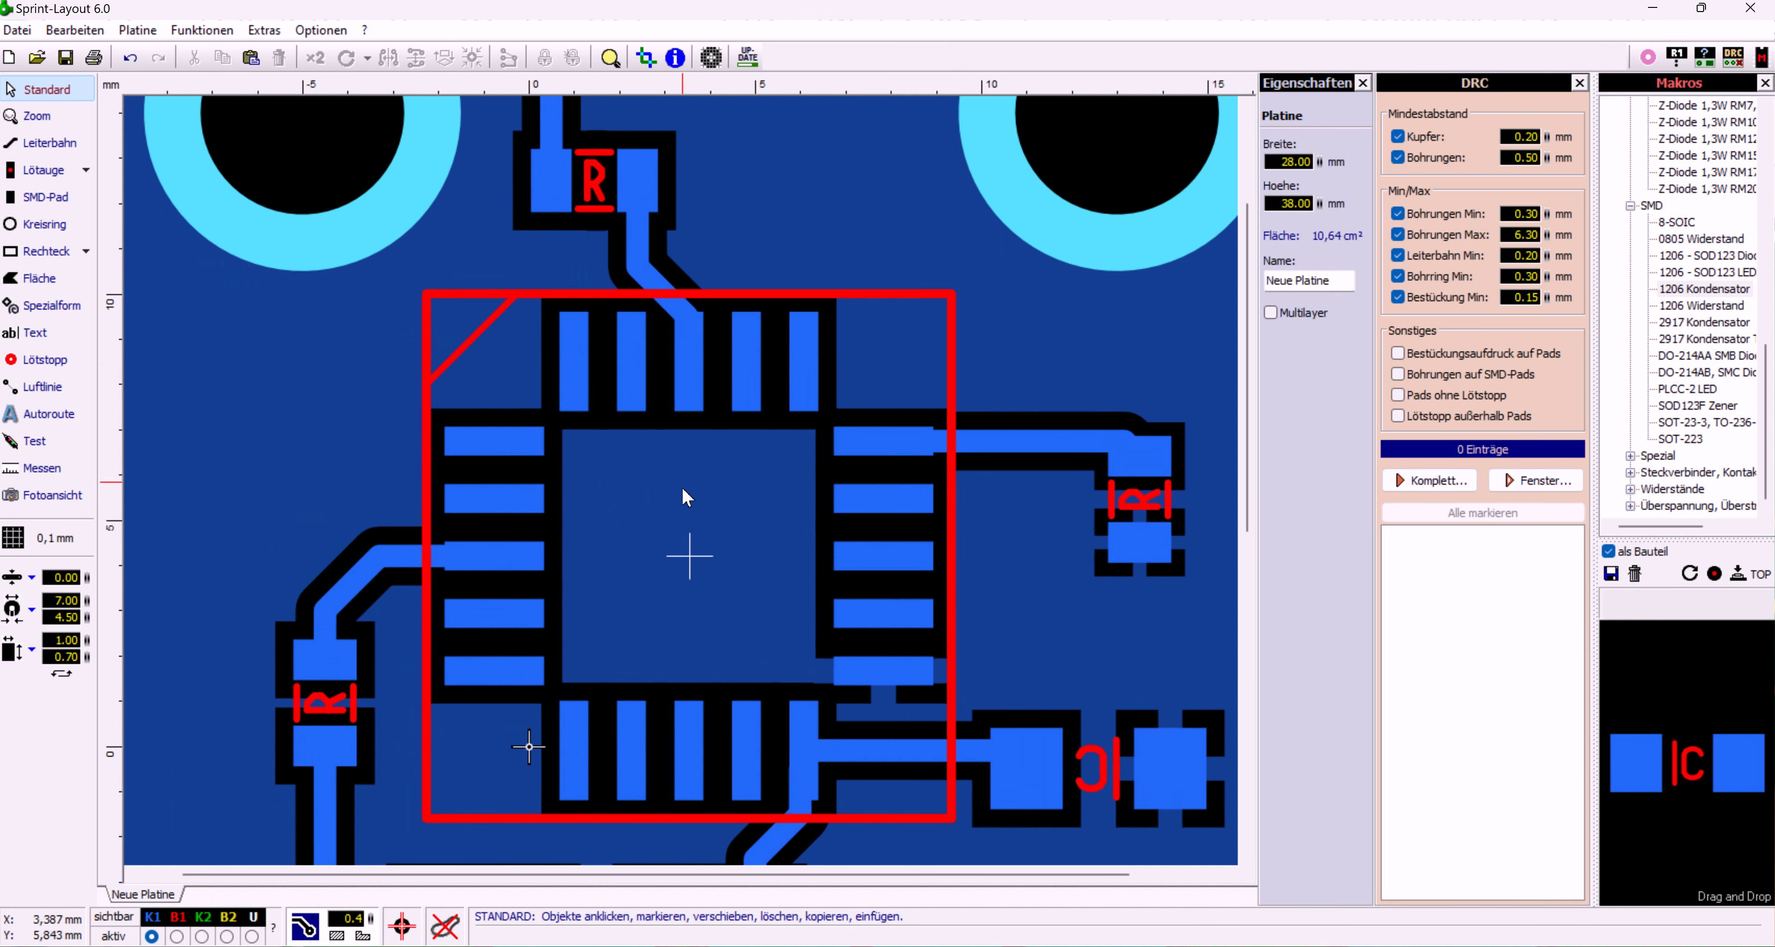
scroll(605, 522, "down", 1)
scroll(601, 526, "down", 1)
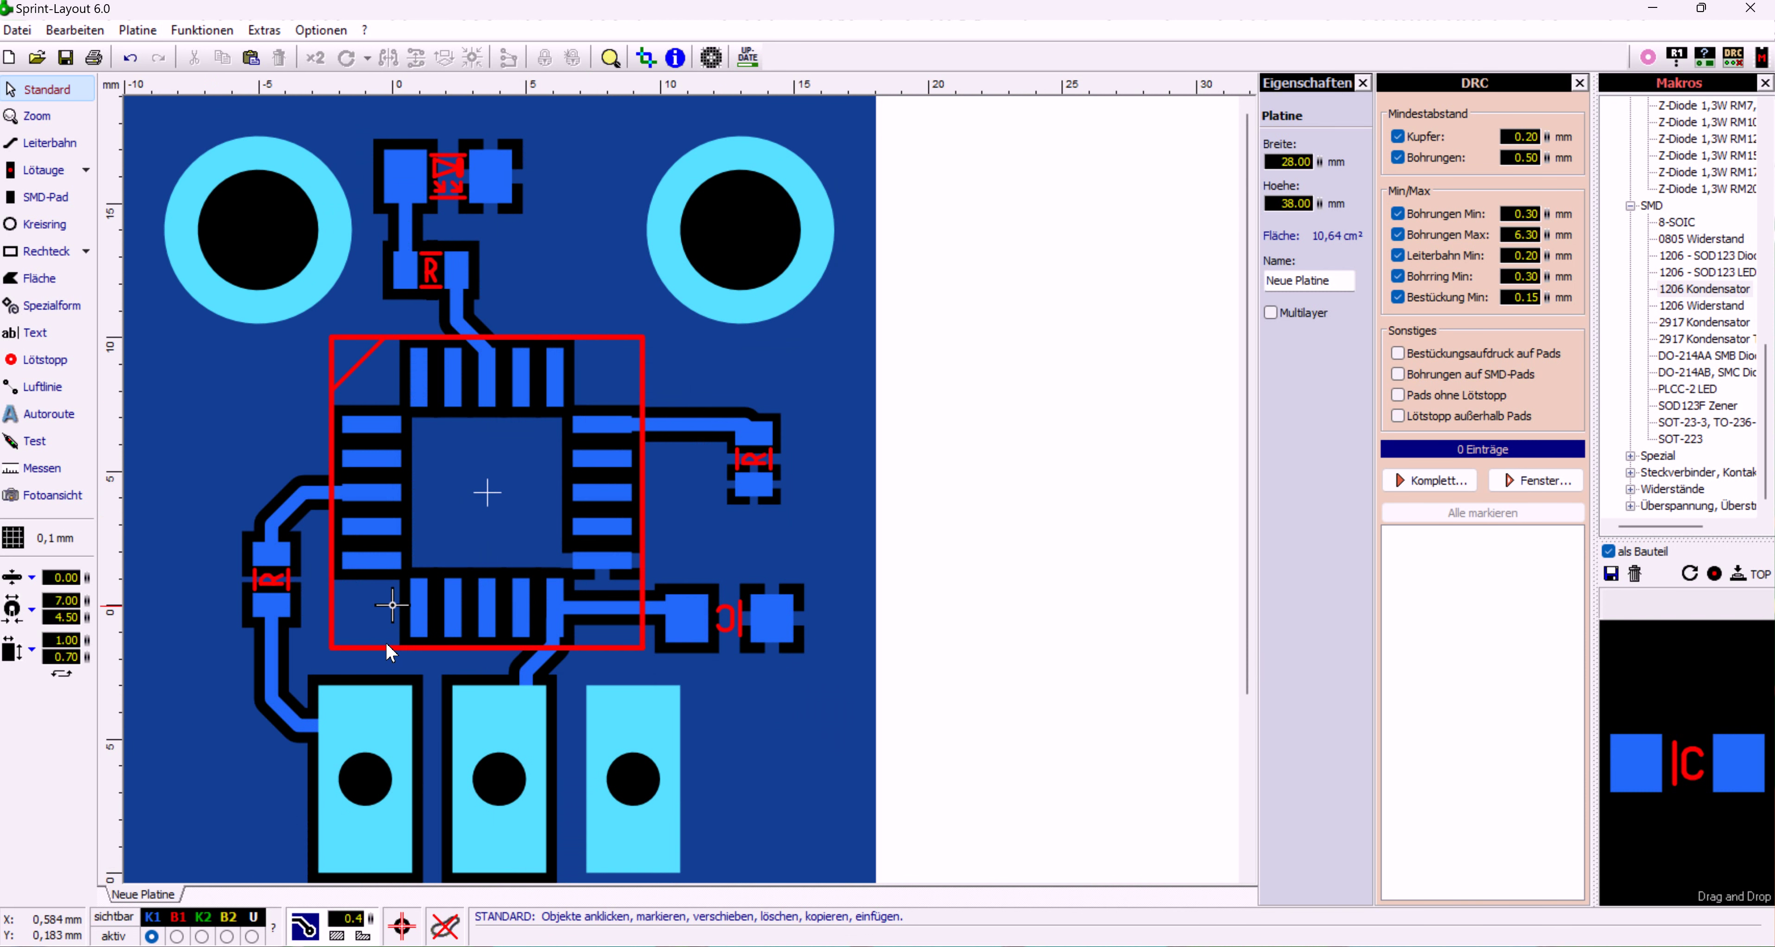
scroll(393, 680, "up", 1)
scroll(689, 511, "down", 2)
scroll(558, 485, "up", 1)
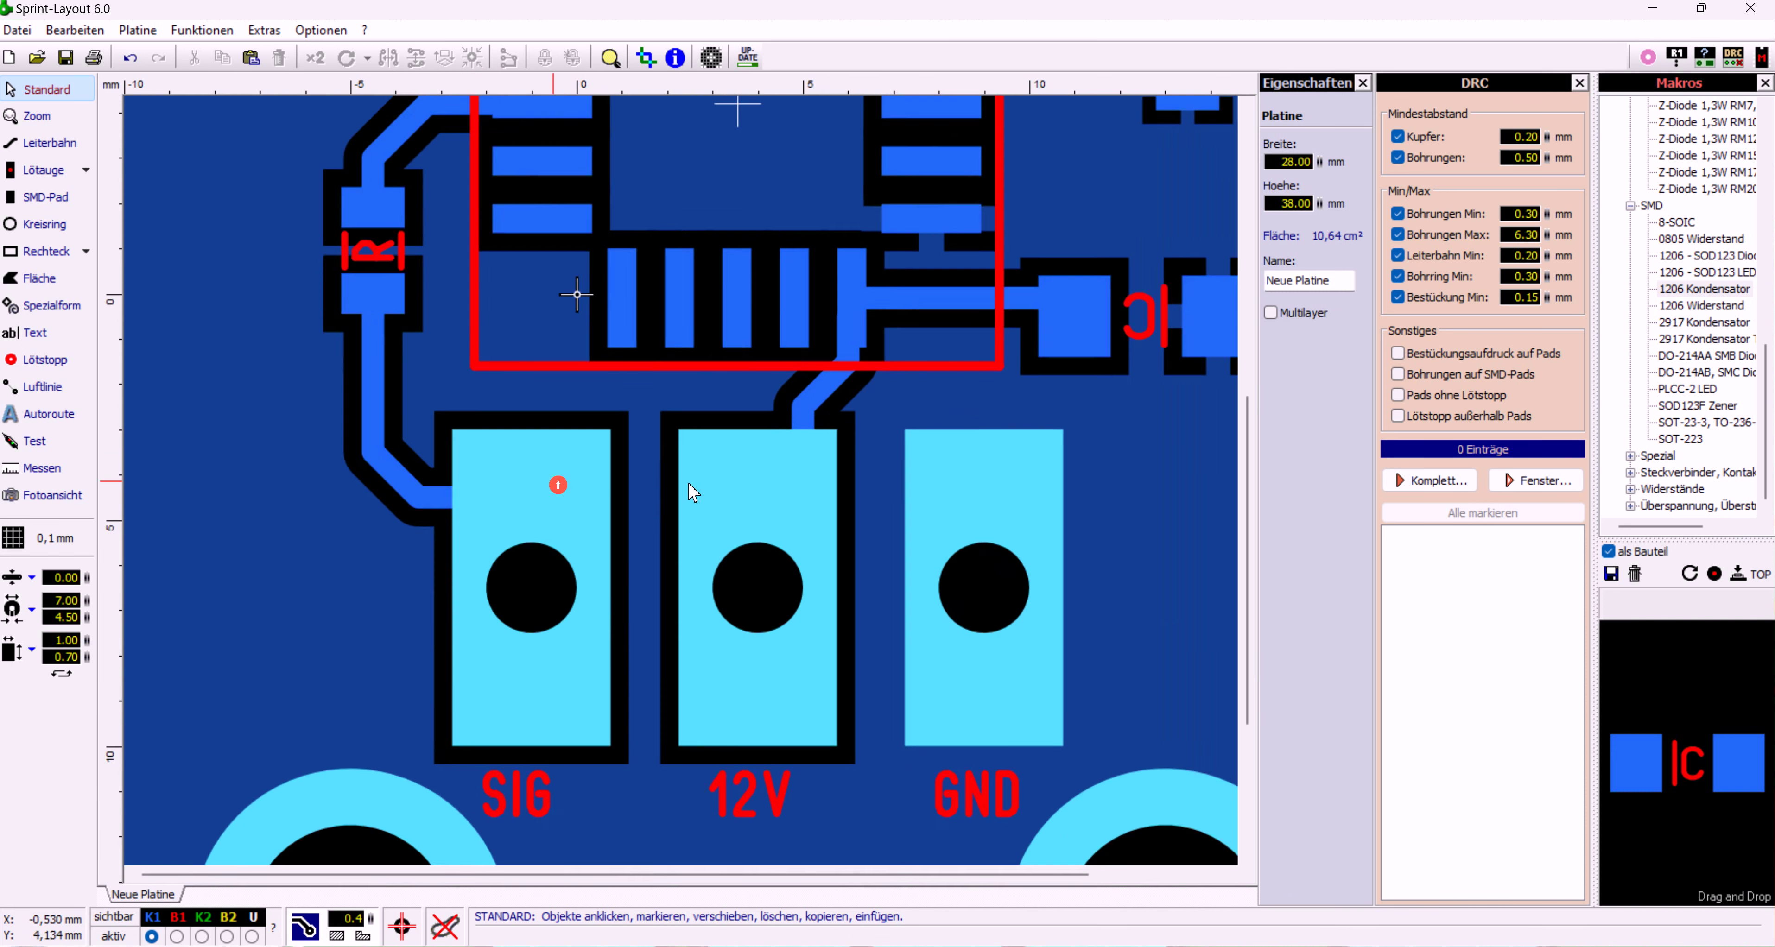
Set the grid to 0.5 mm and move the SIG pad about 1 mm horizontally towards the 12V pad to remove the copper between them
scroll(692, 493, "up", 1)
left_click_drag(716, 482, 744, 477)
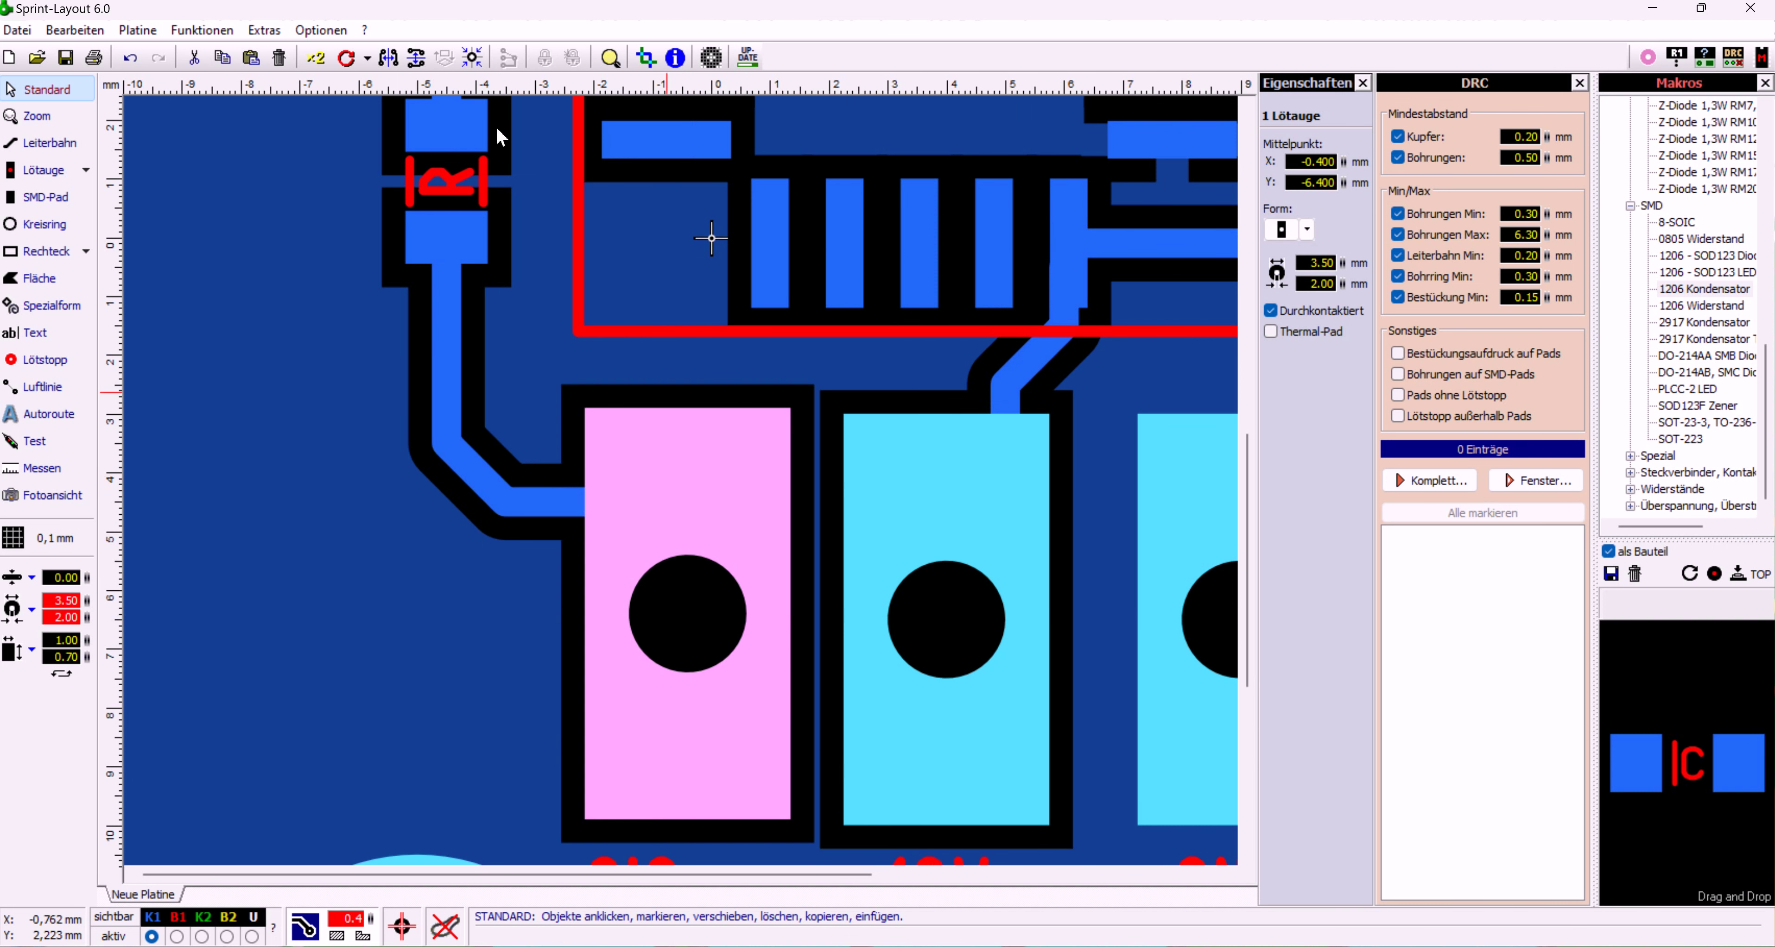
left_click(129, 57)
key("5")
left_click_drag(674, 477, 704, 480)
left_click(551, 424)
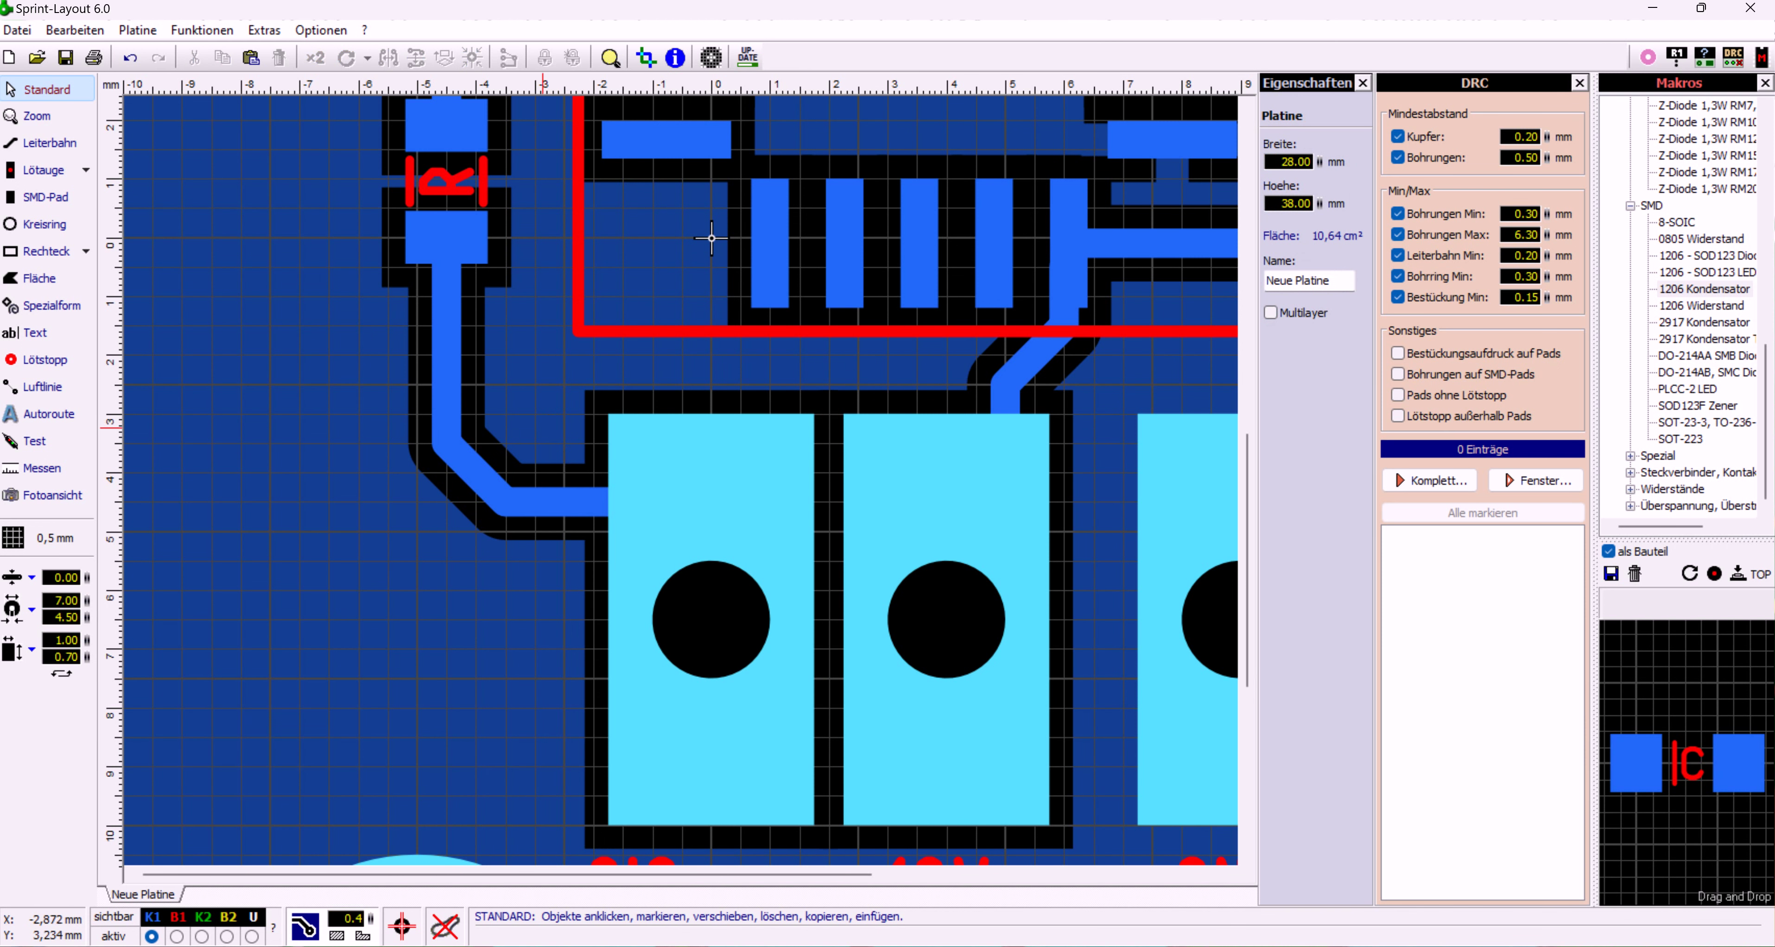
Set the ground-plane clearance of the resistor beside the IC, on the SIG trace, to 0.5 mm
scroll(340, 340, "down", 3)
scroll(545, 476, "up", 4)
left_click(557, 495)
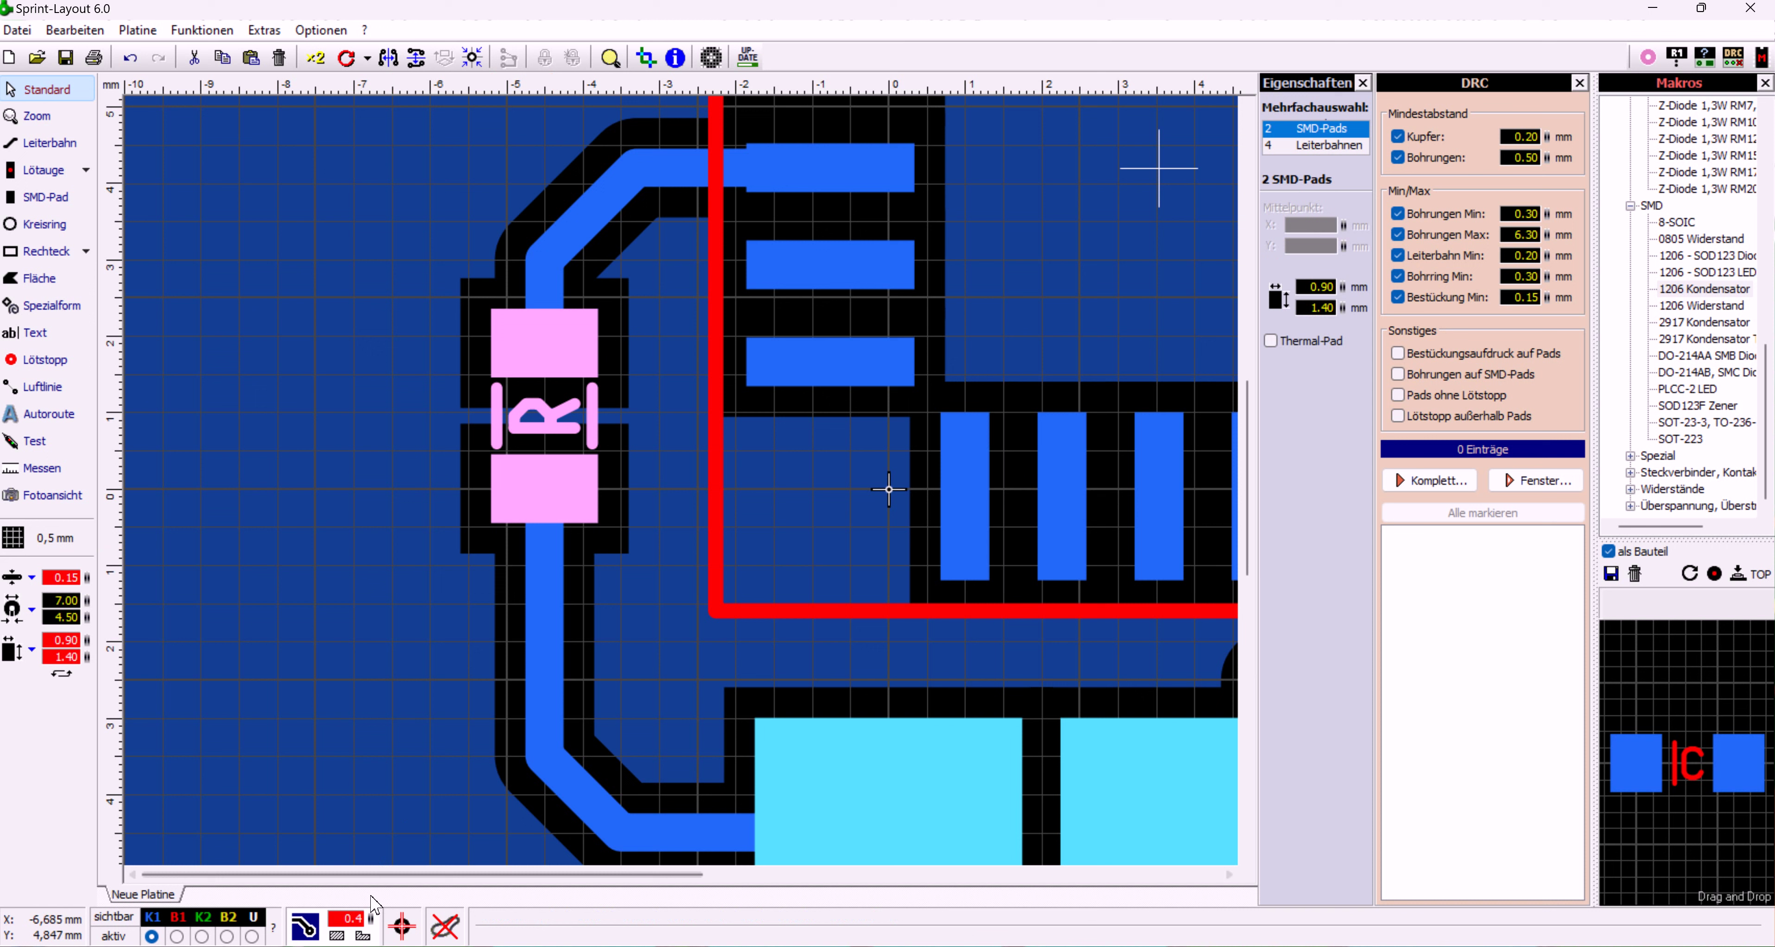
left_click(371, 915)
left_click(406, 821)
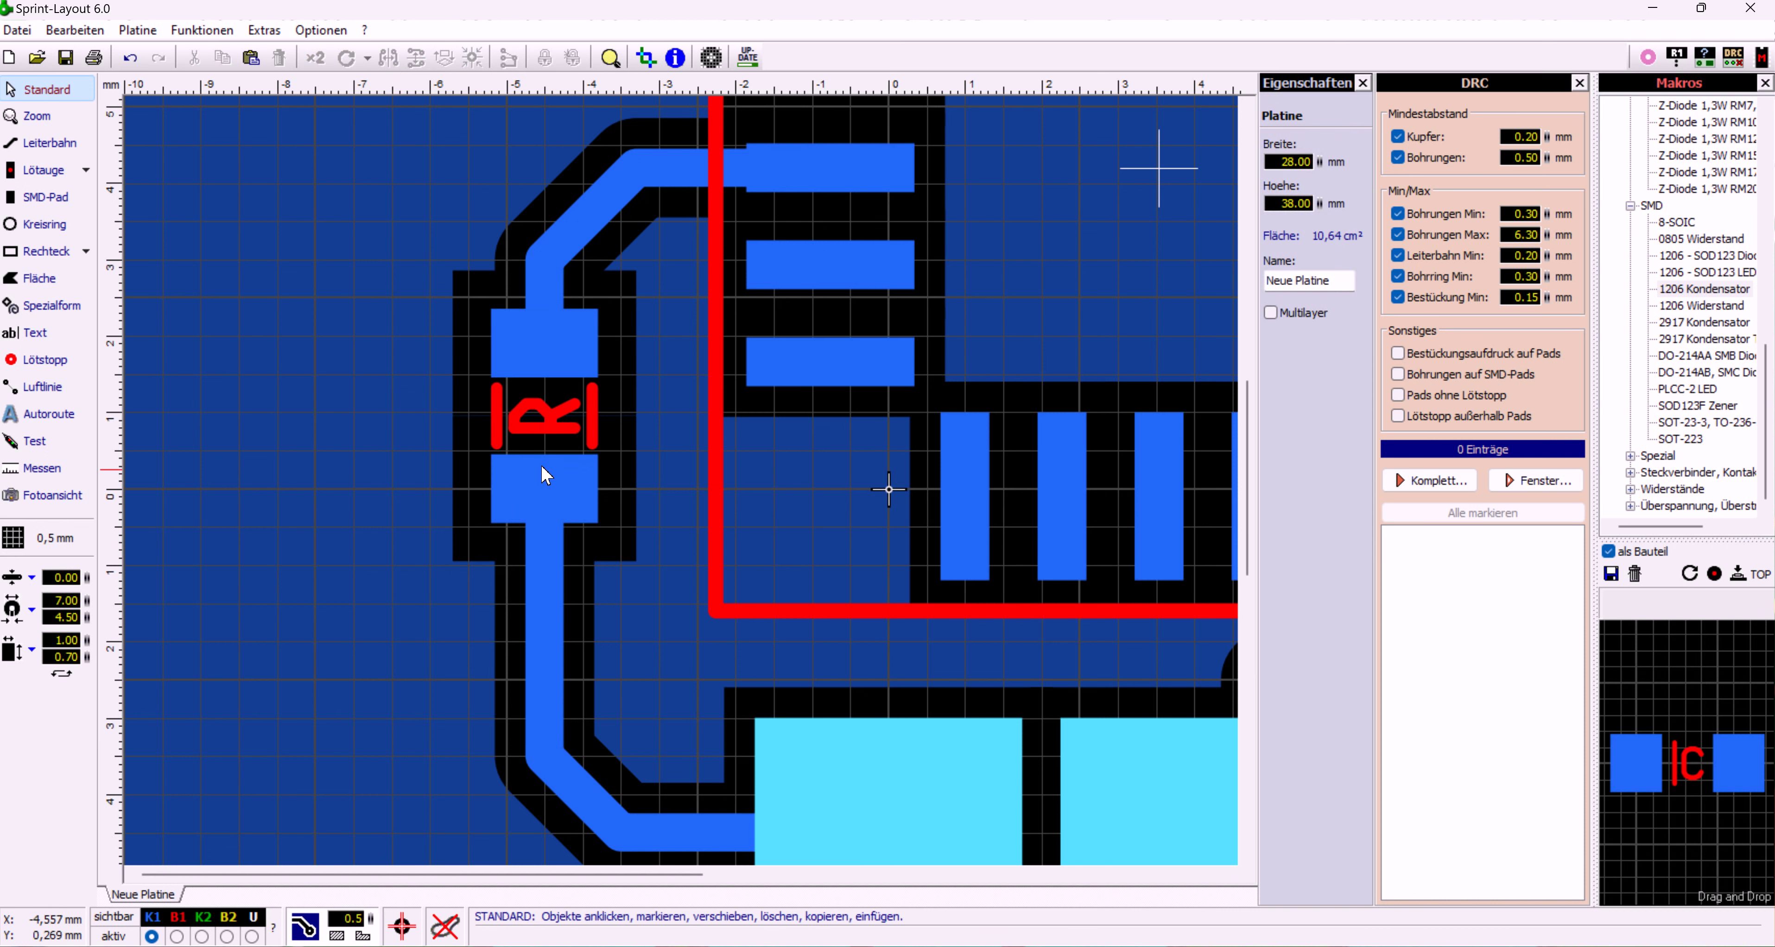
scroll(567, 419, "up", 2)
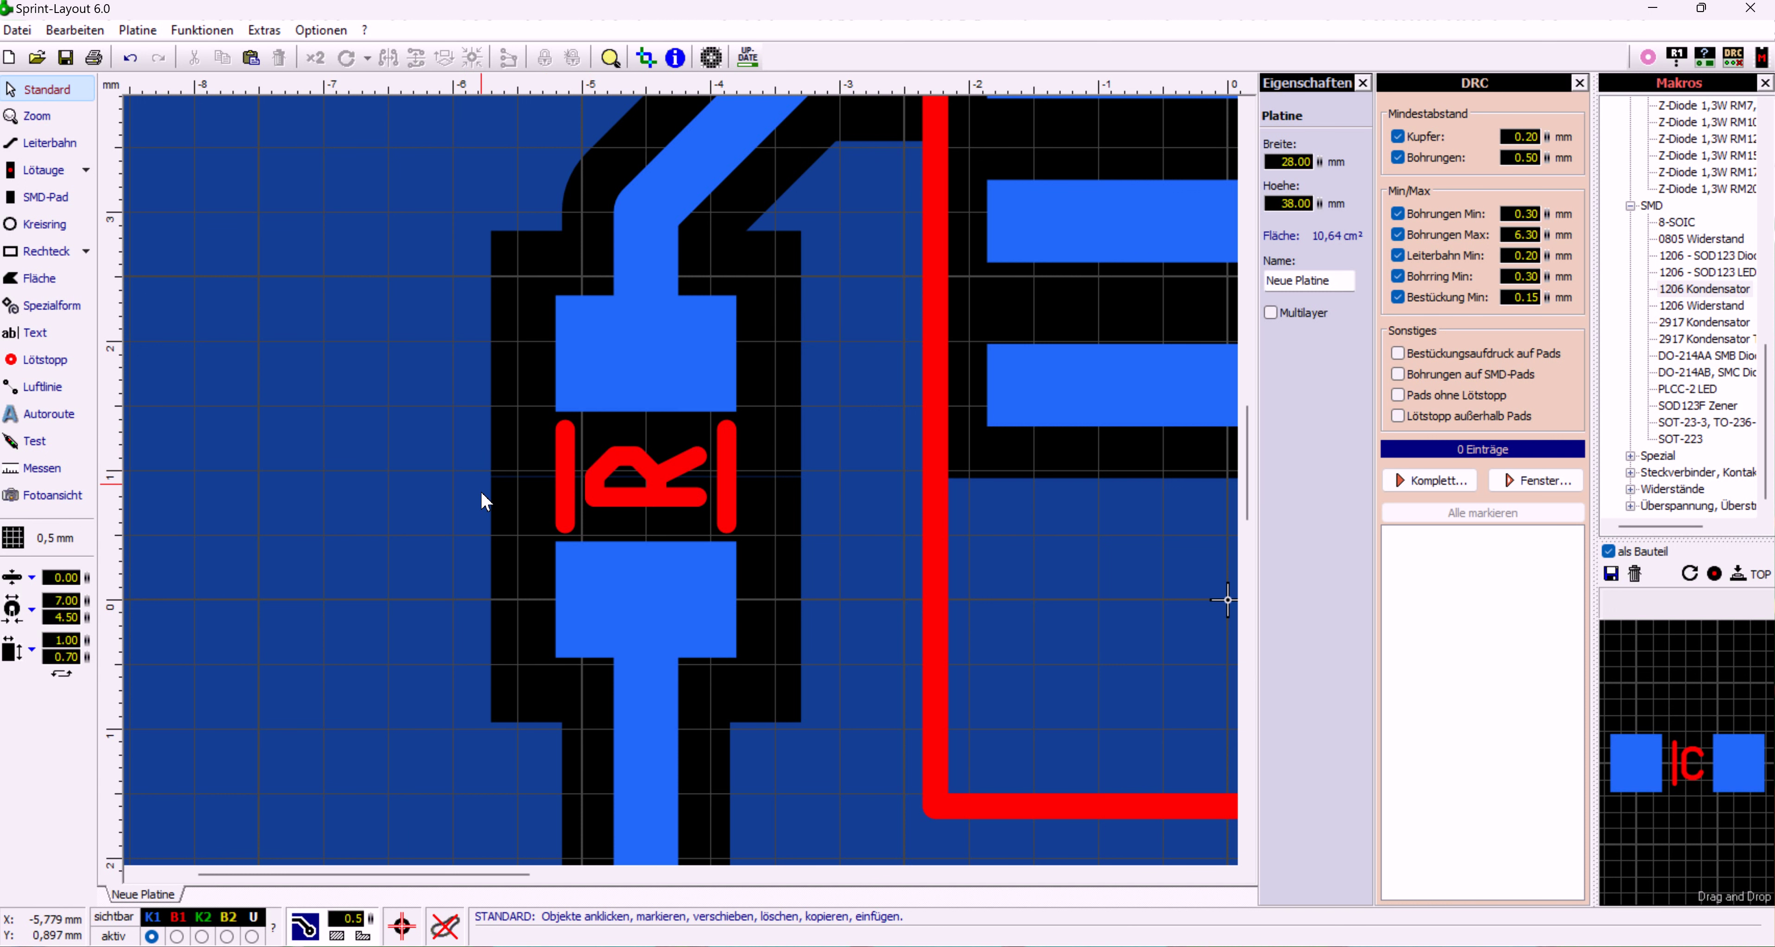
Select the GND pad, make the bottom copper layer K2 active and enable its automatic ground plane
scroll(289, 486, "down", 3)
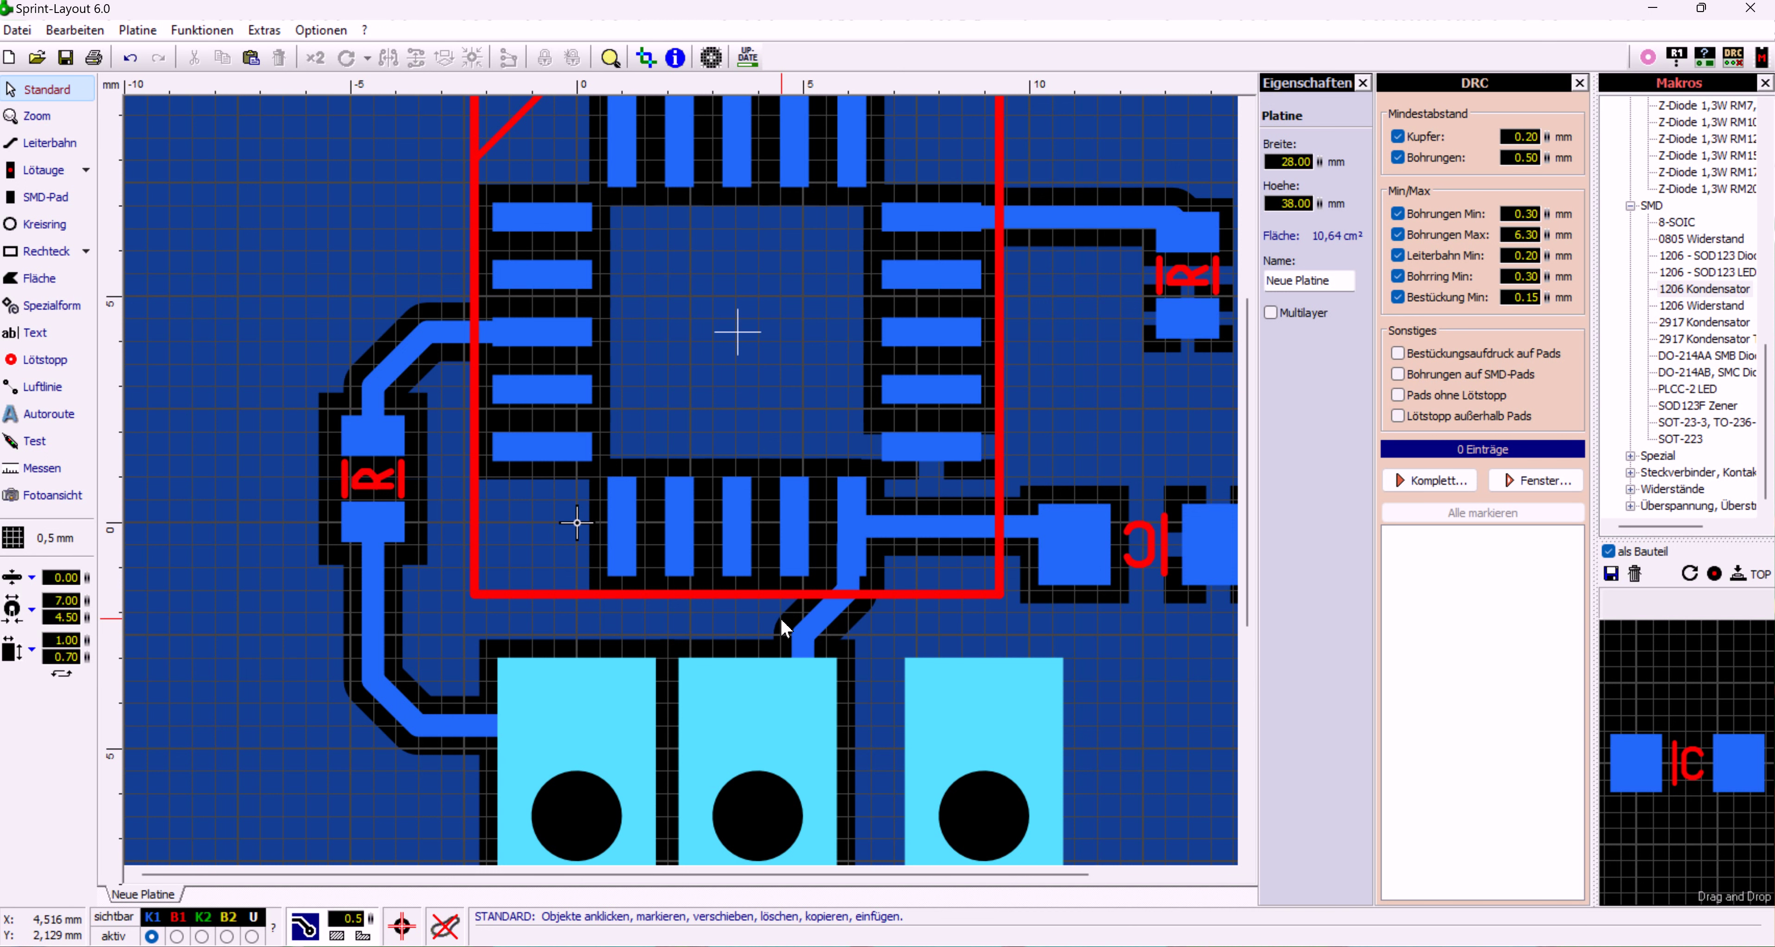
scroll(578, 524, "down", 2)
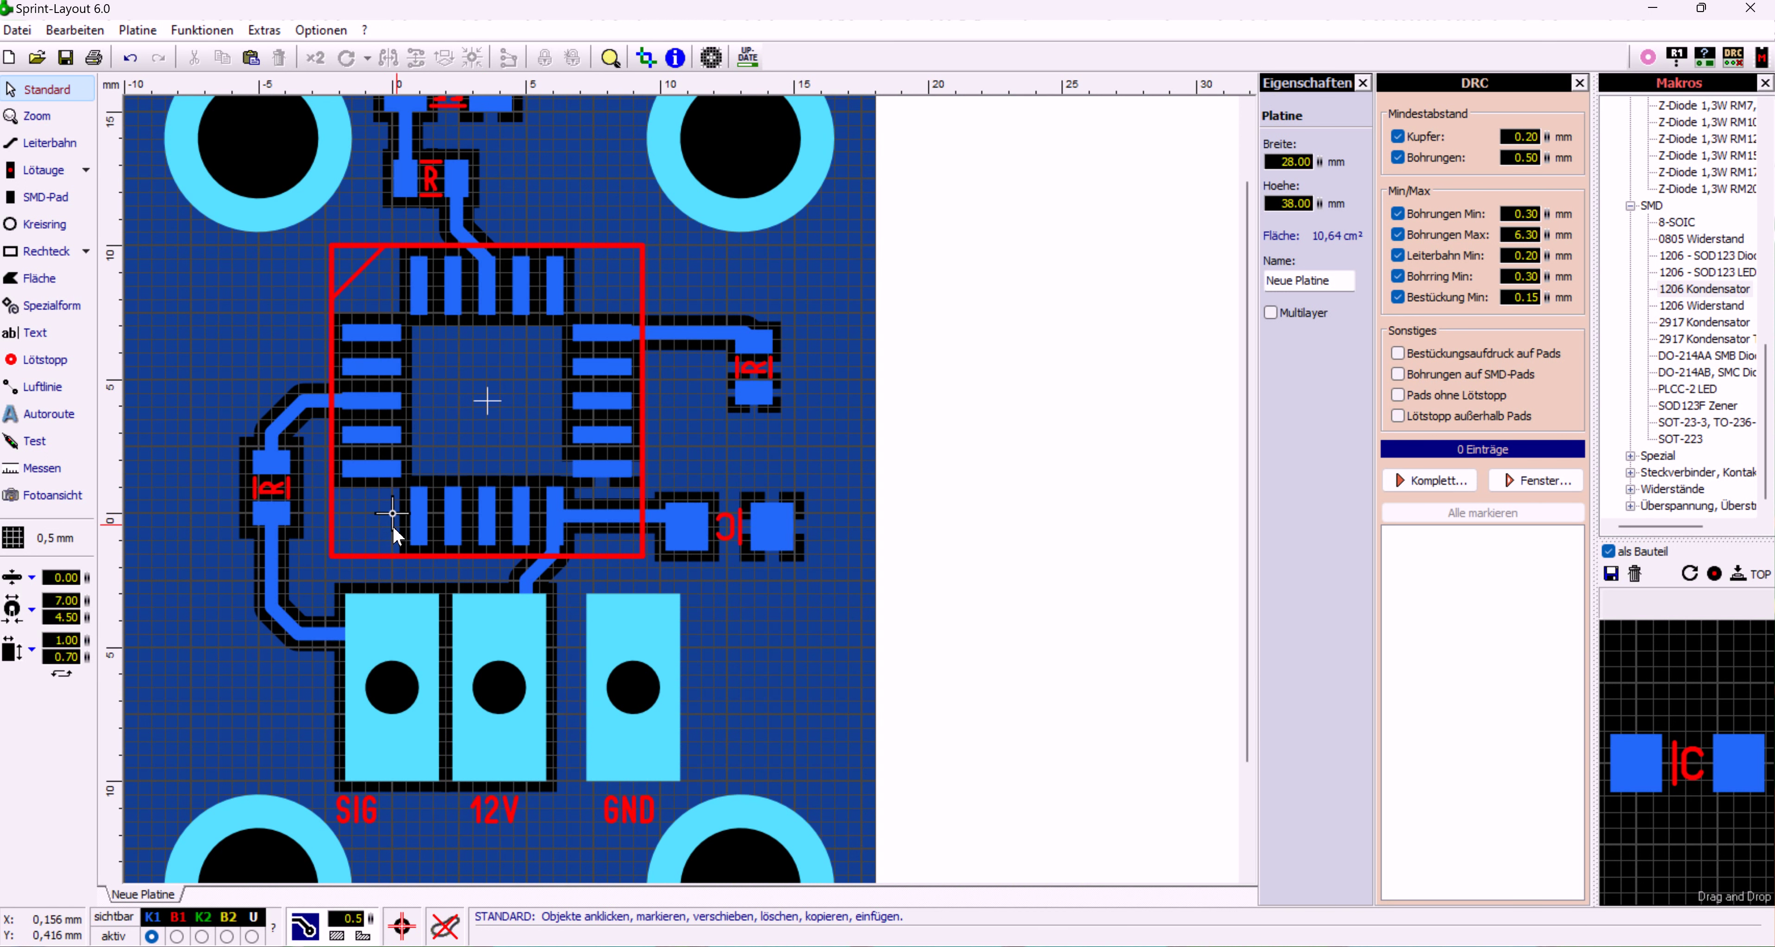
left_click(626, 738)
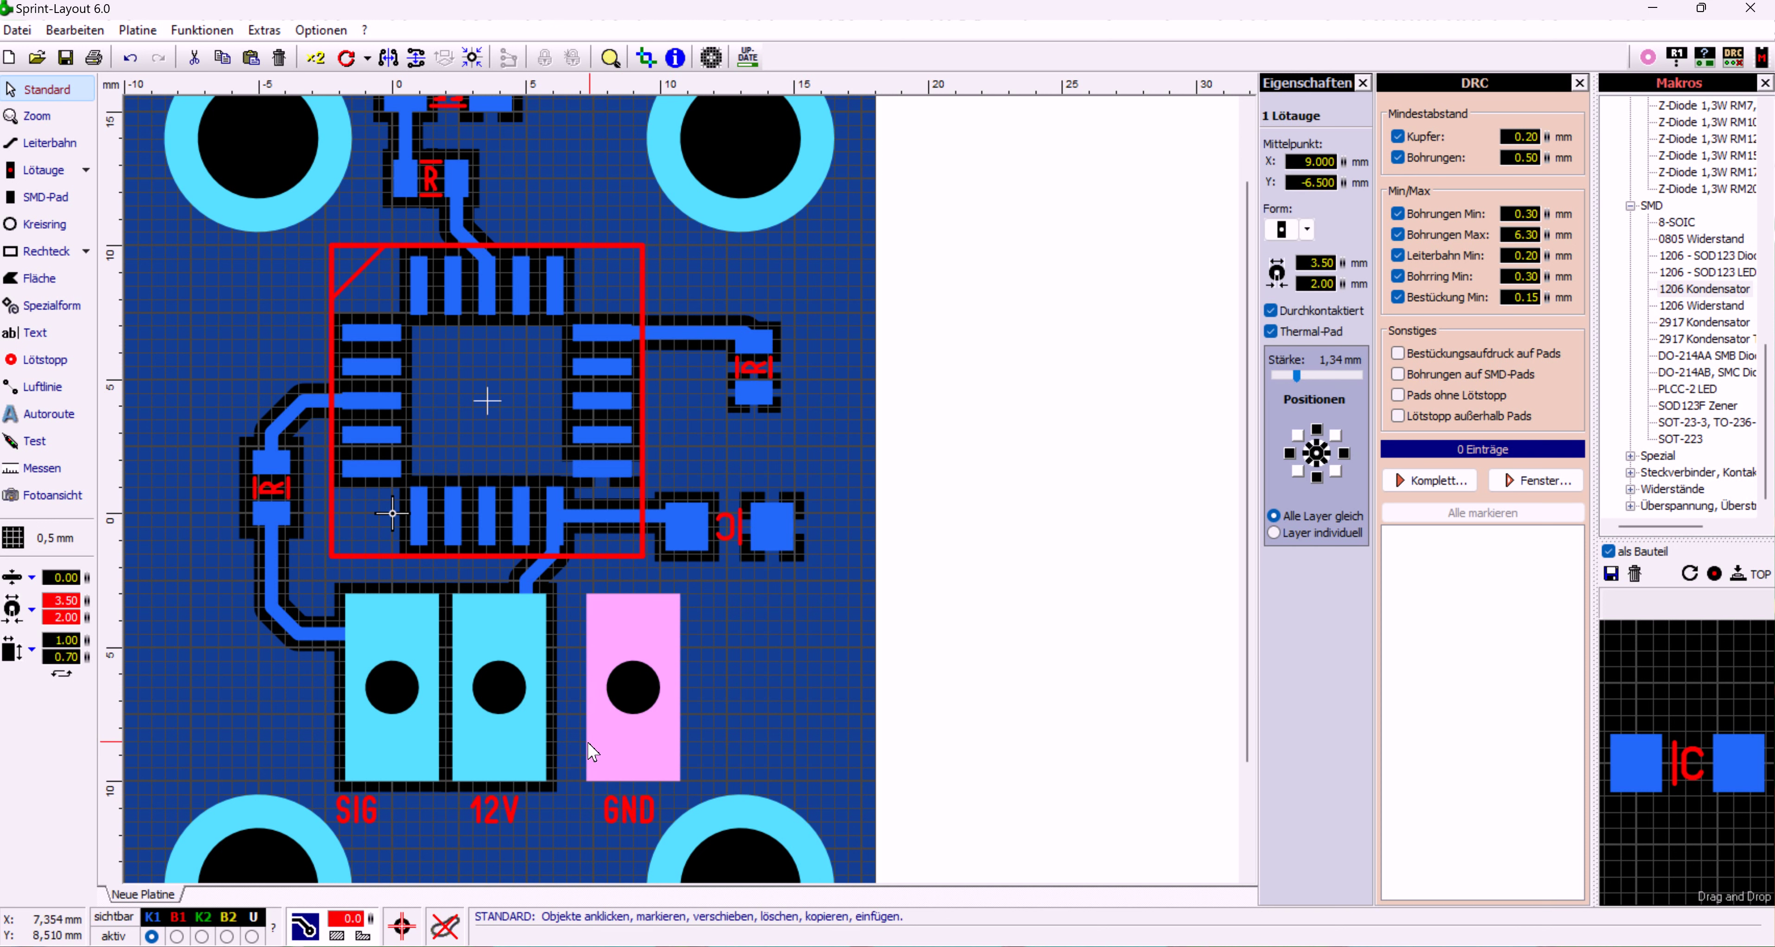
left_click(201, 938)
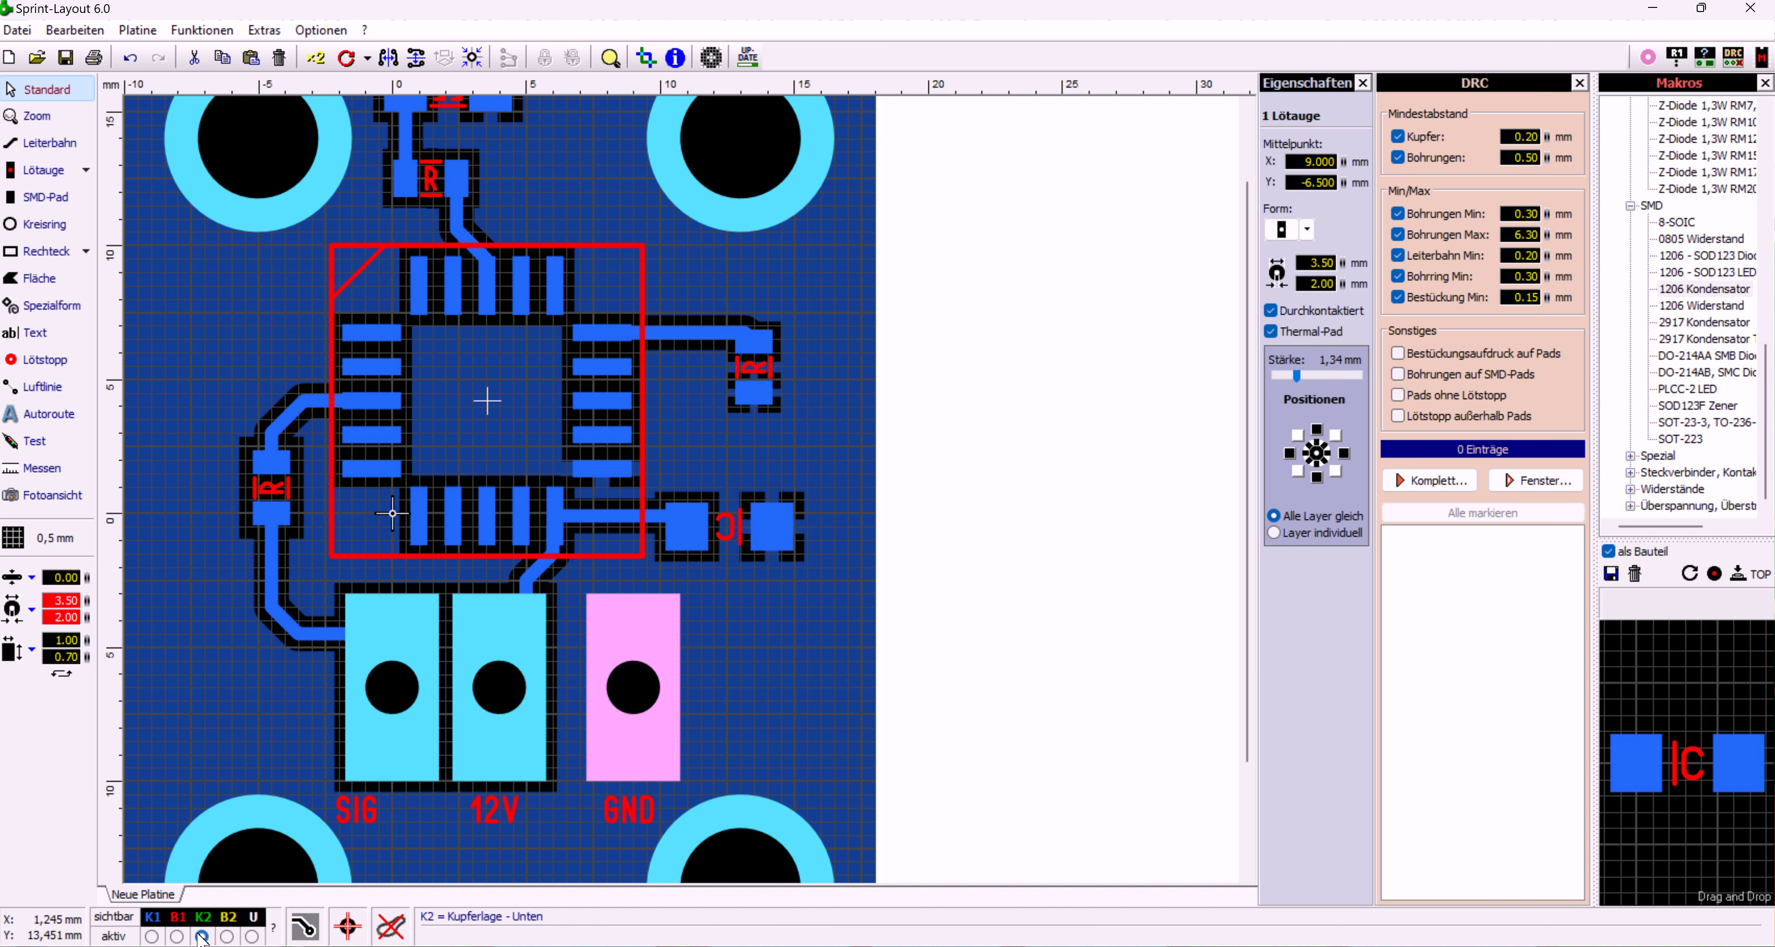
left_click(312, 930)
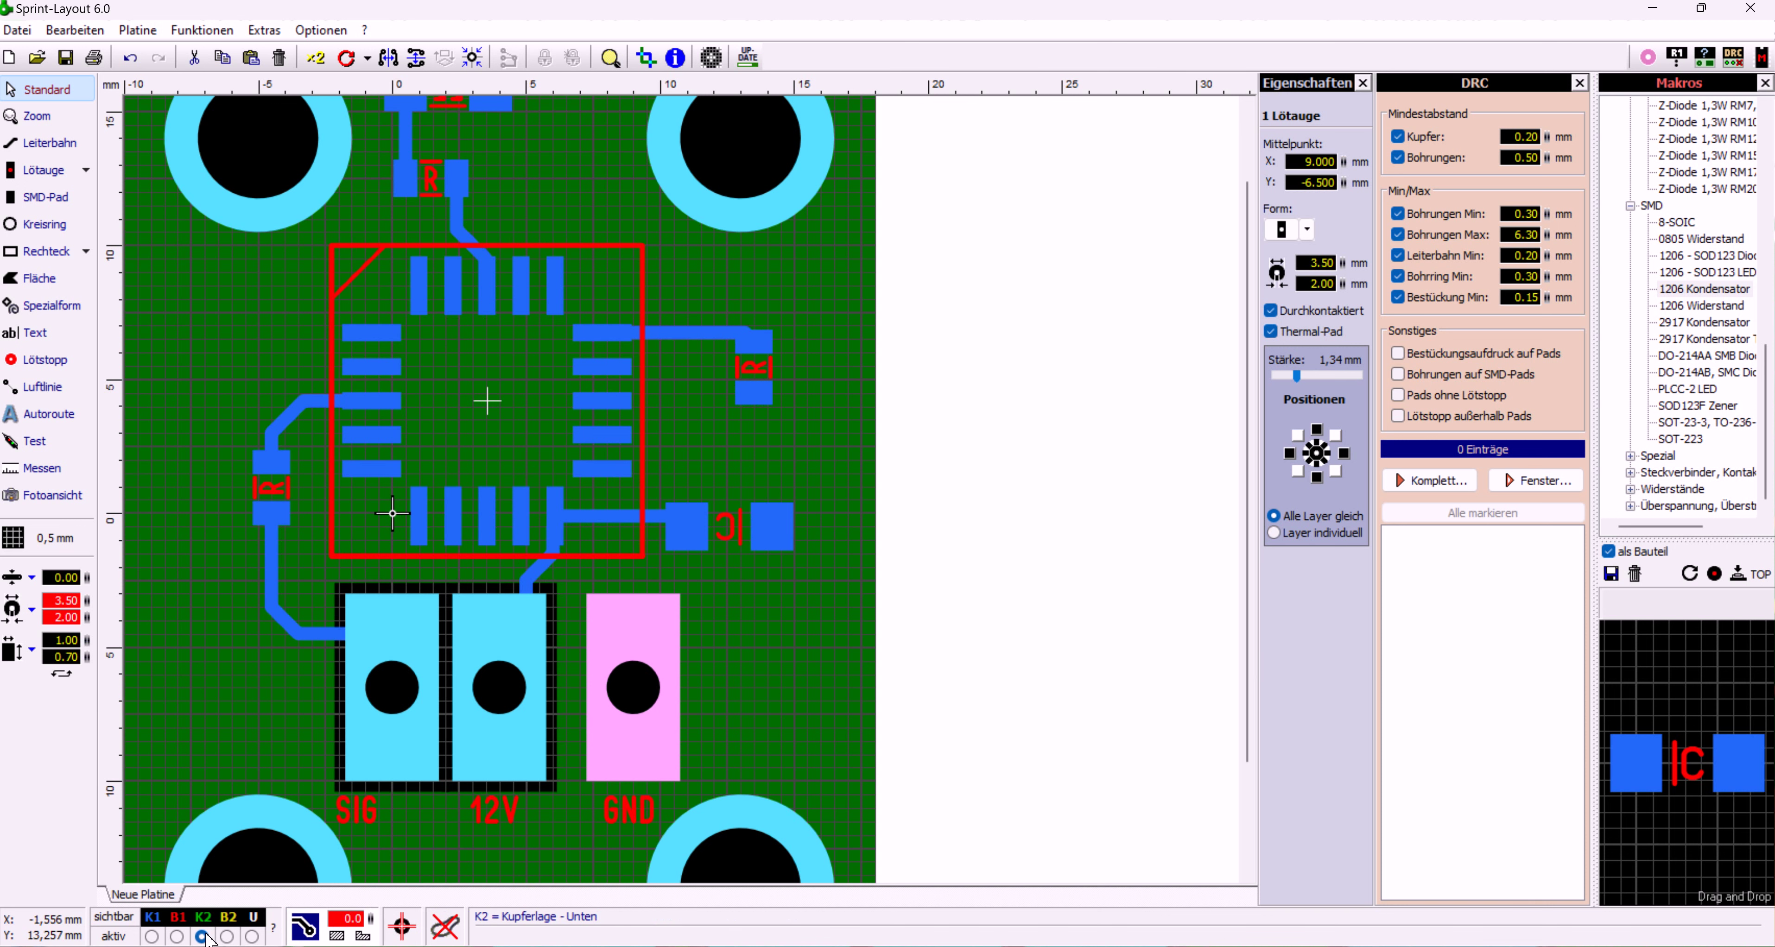
left_click(714, 668)
left_click(620, 660)
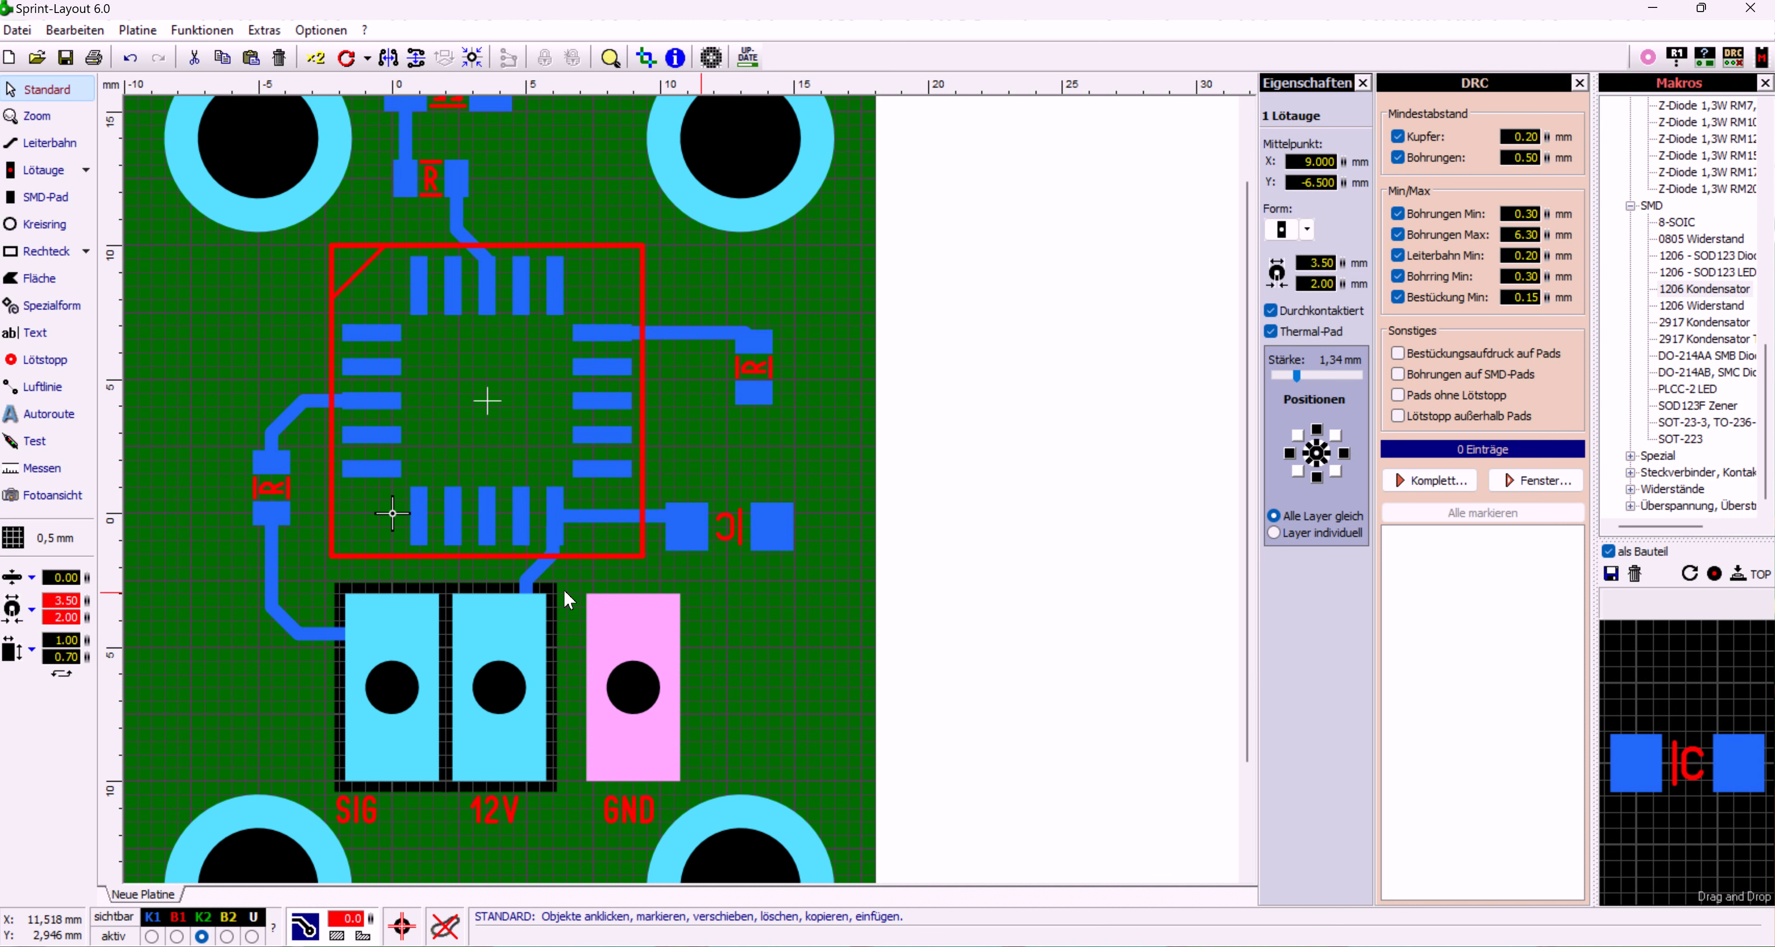
Display the photo view of the board and examine its bottom side K2/B2 and its top side K1/B1
left_click(51, 495)
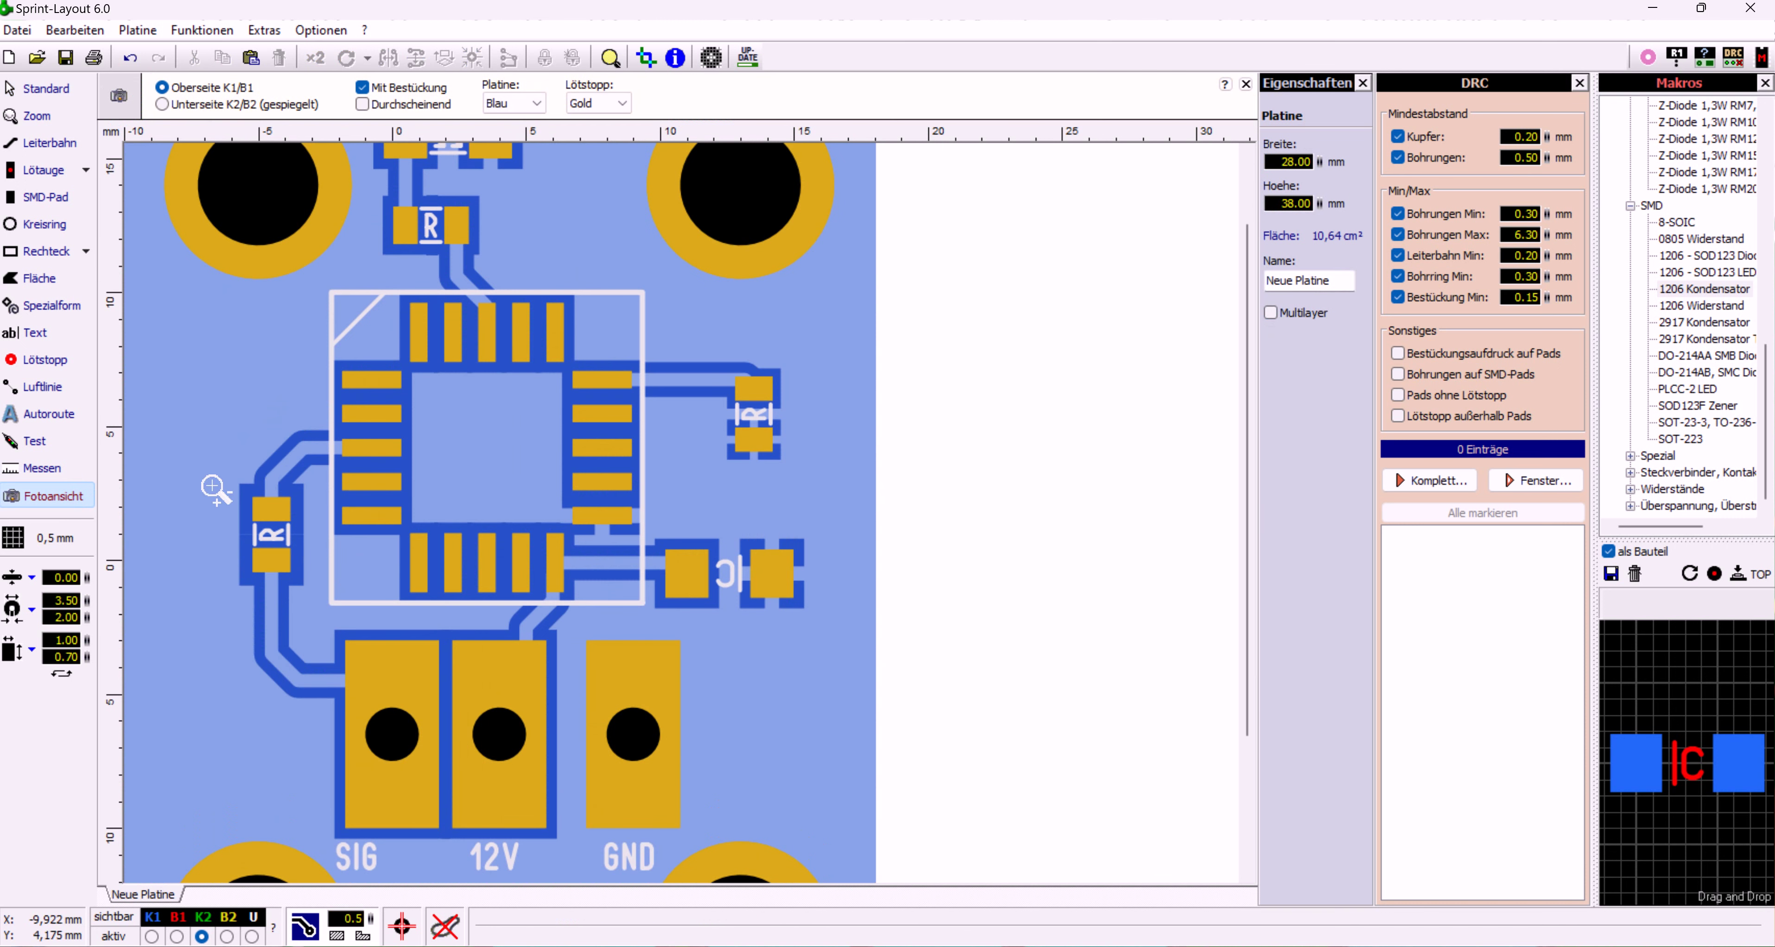
left_click(174, 107)
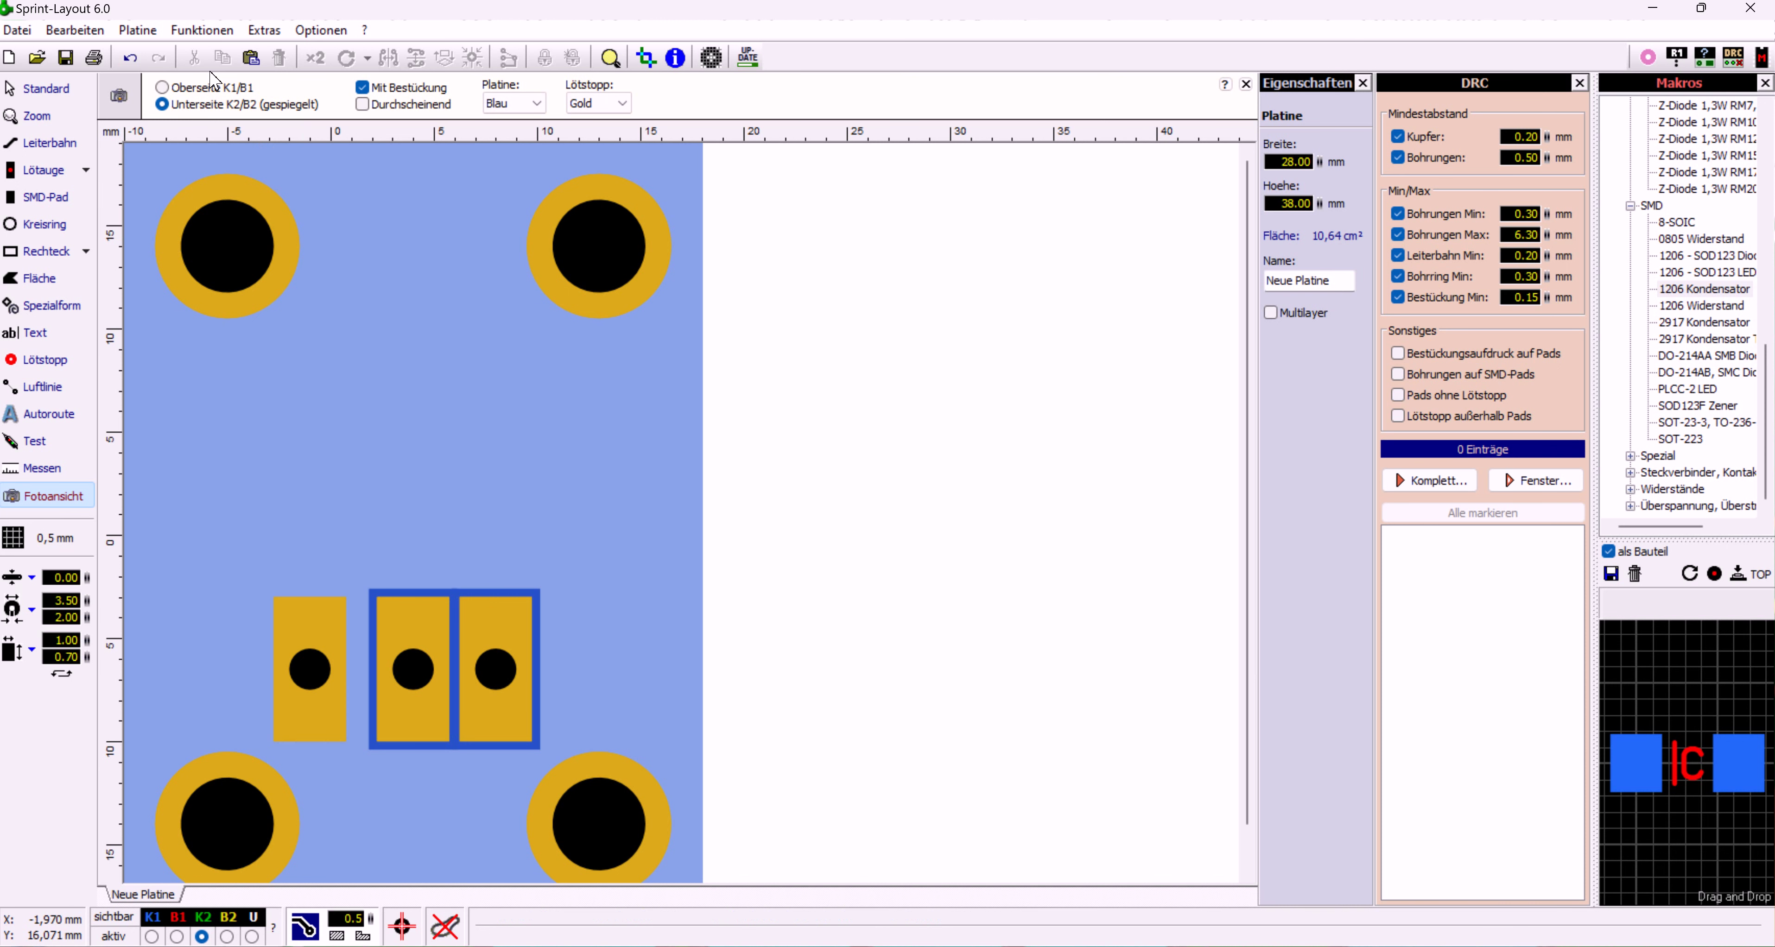
left_click(210, 87)
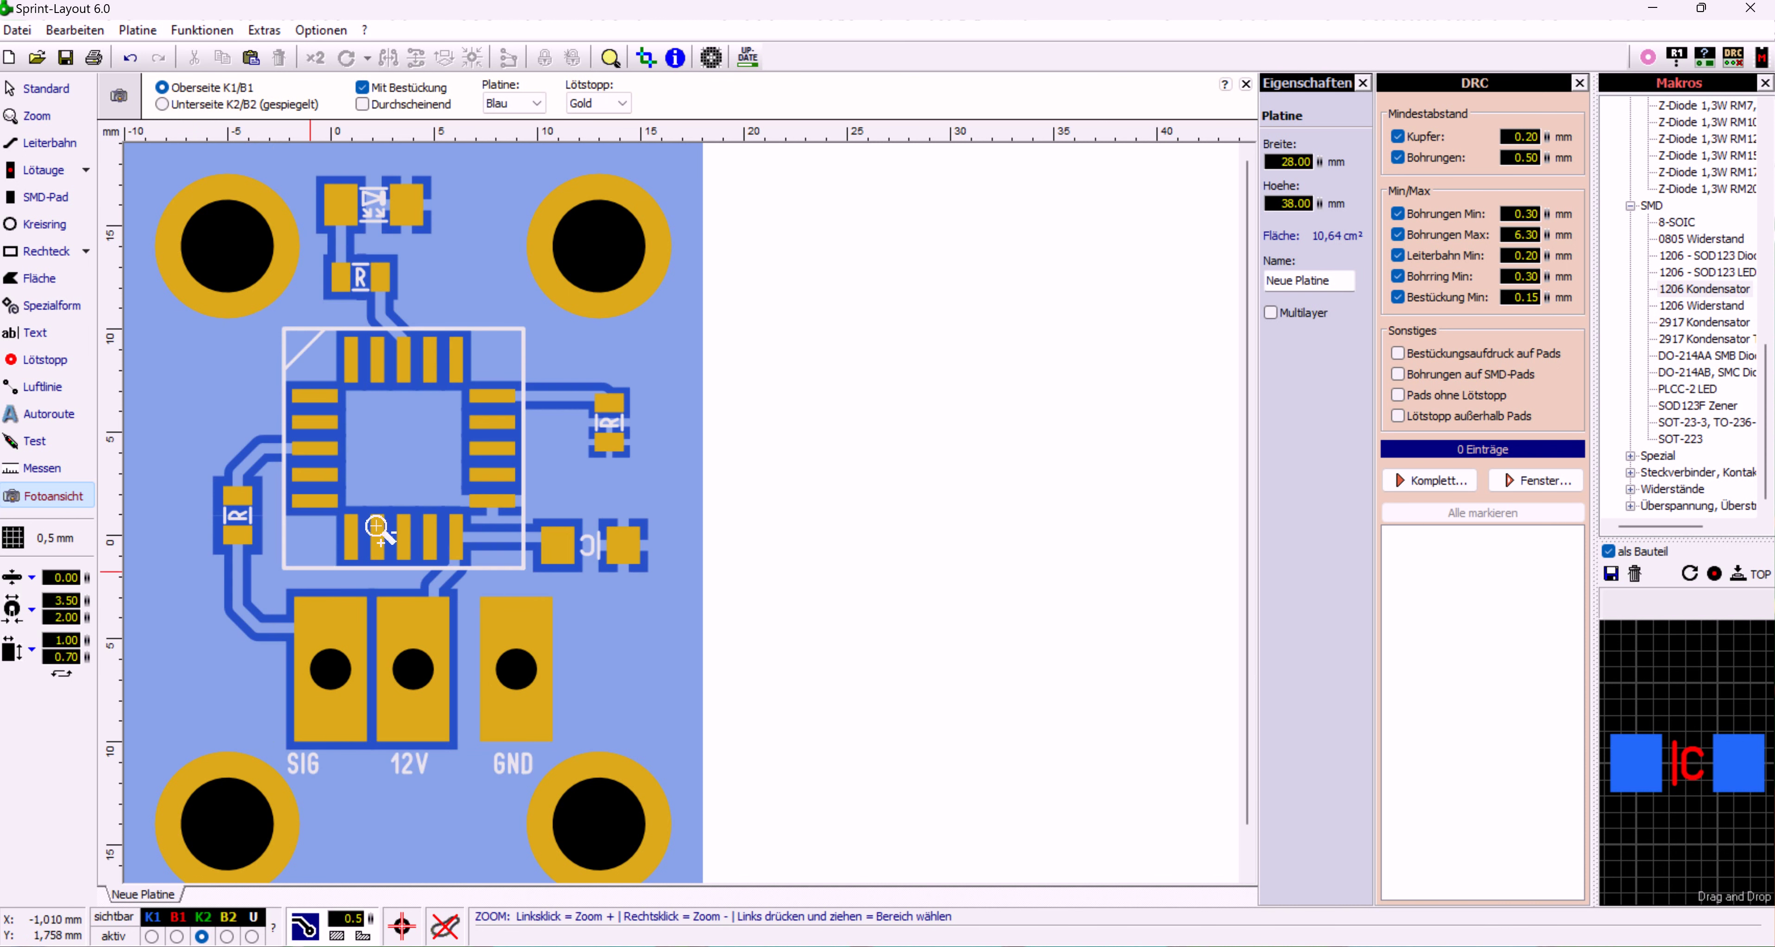
Leave the photo view for the layout and make the top copper layer K1 active
scroll(372, 531, "up", 1)
left_click(47, 88)
scroll(344, 436, "up", 2)
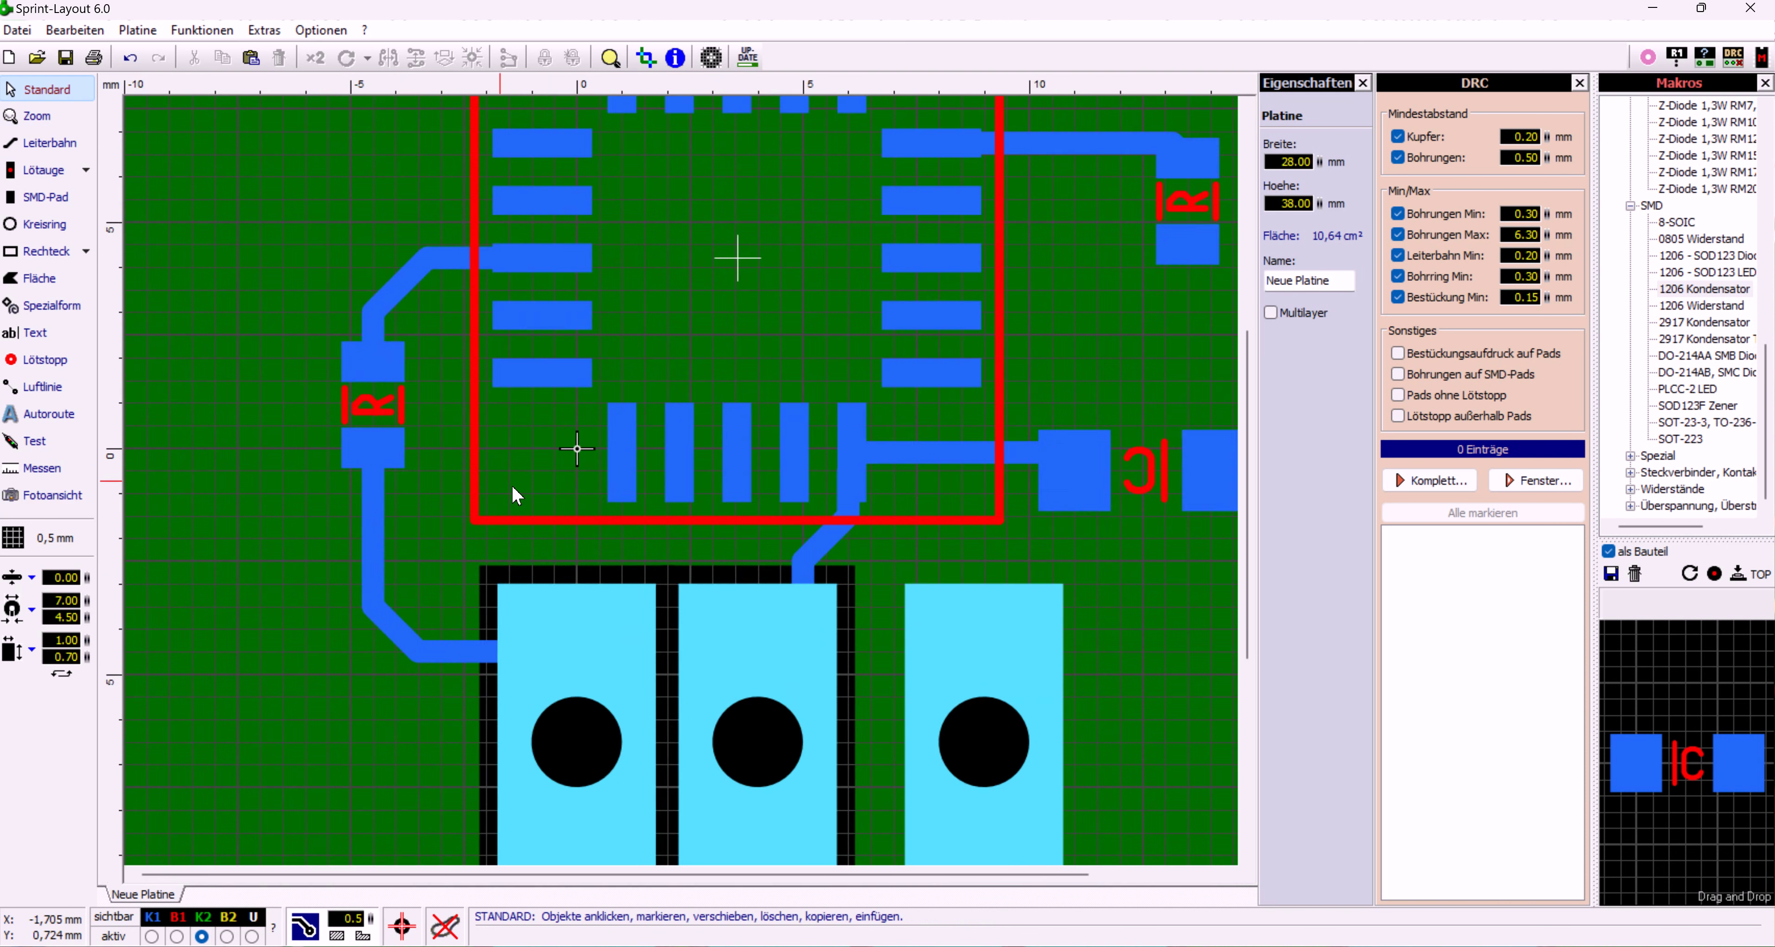
left_click(153, 936)
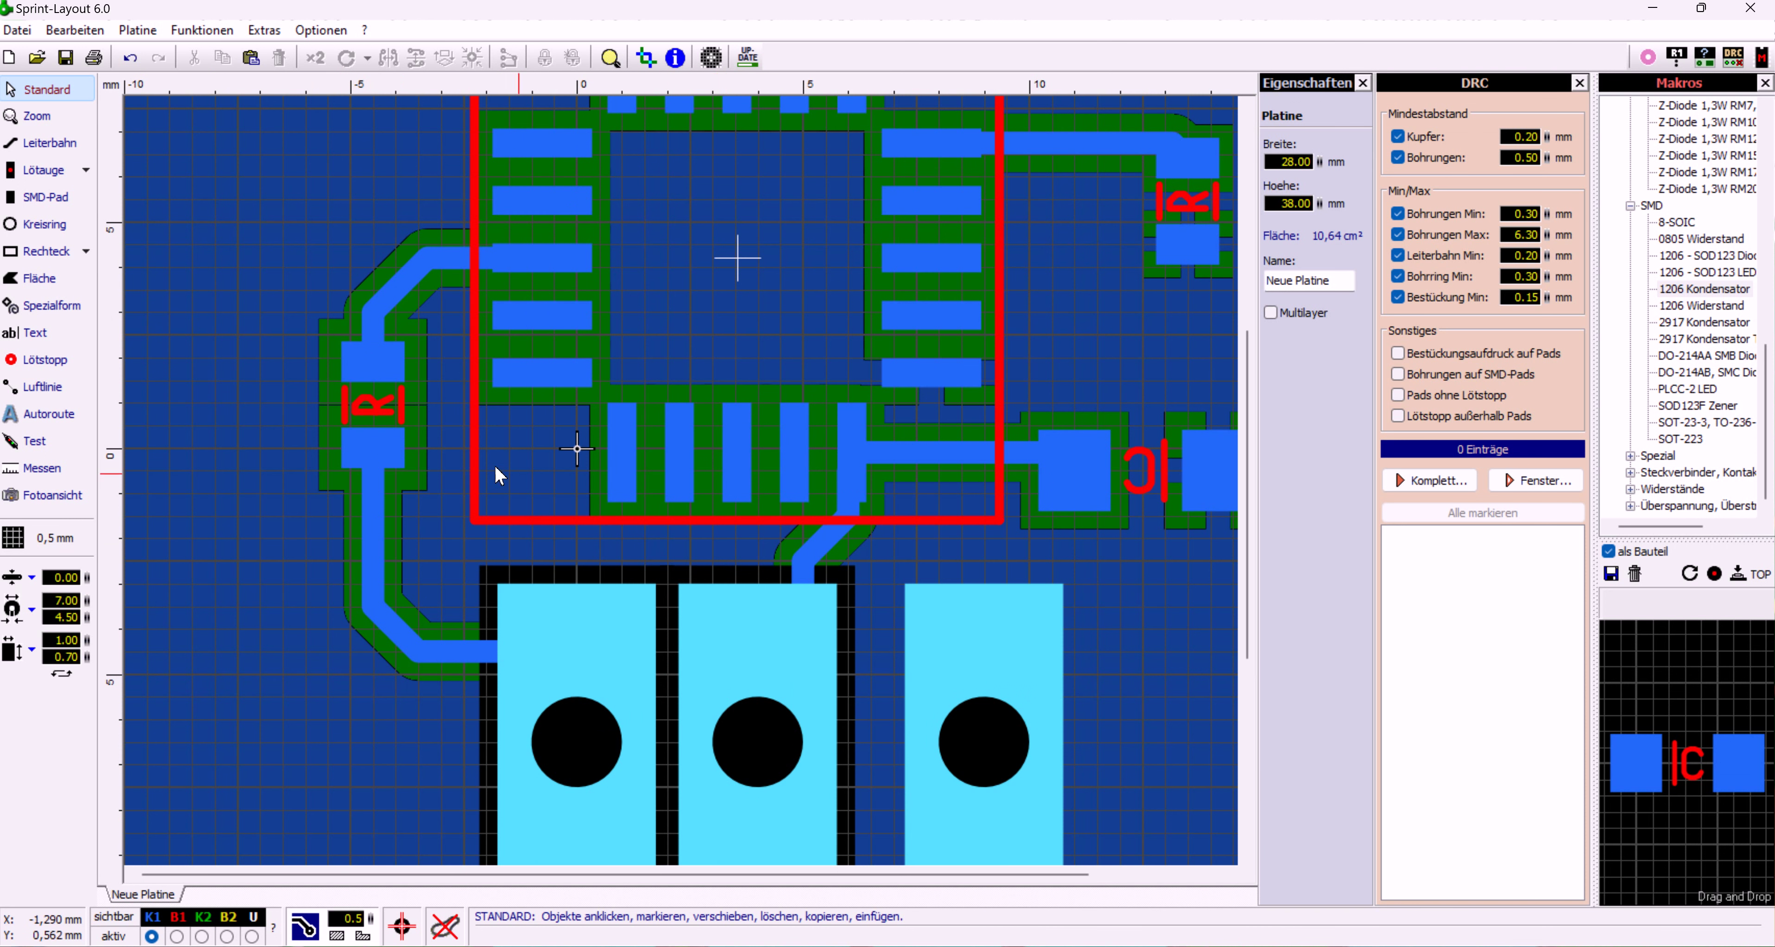
Set the solder pad size to 1.00 mm outer diameter with a 0.40 mm hole
left_click(85, 170)
left_click(84, 216)
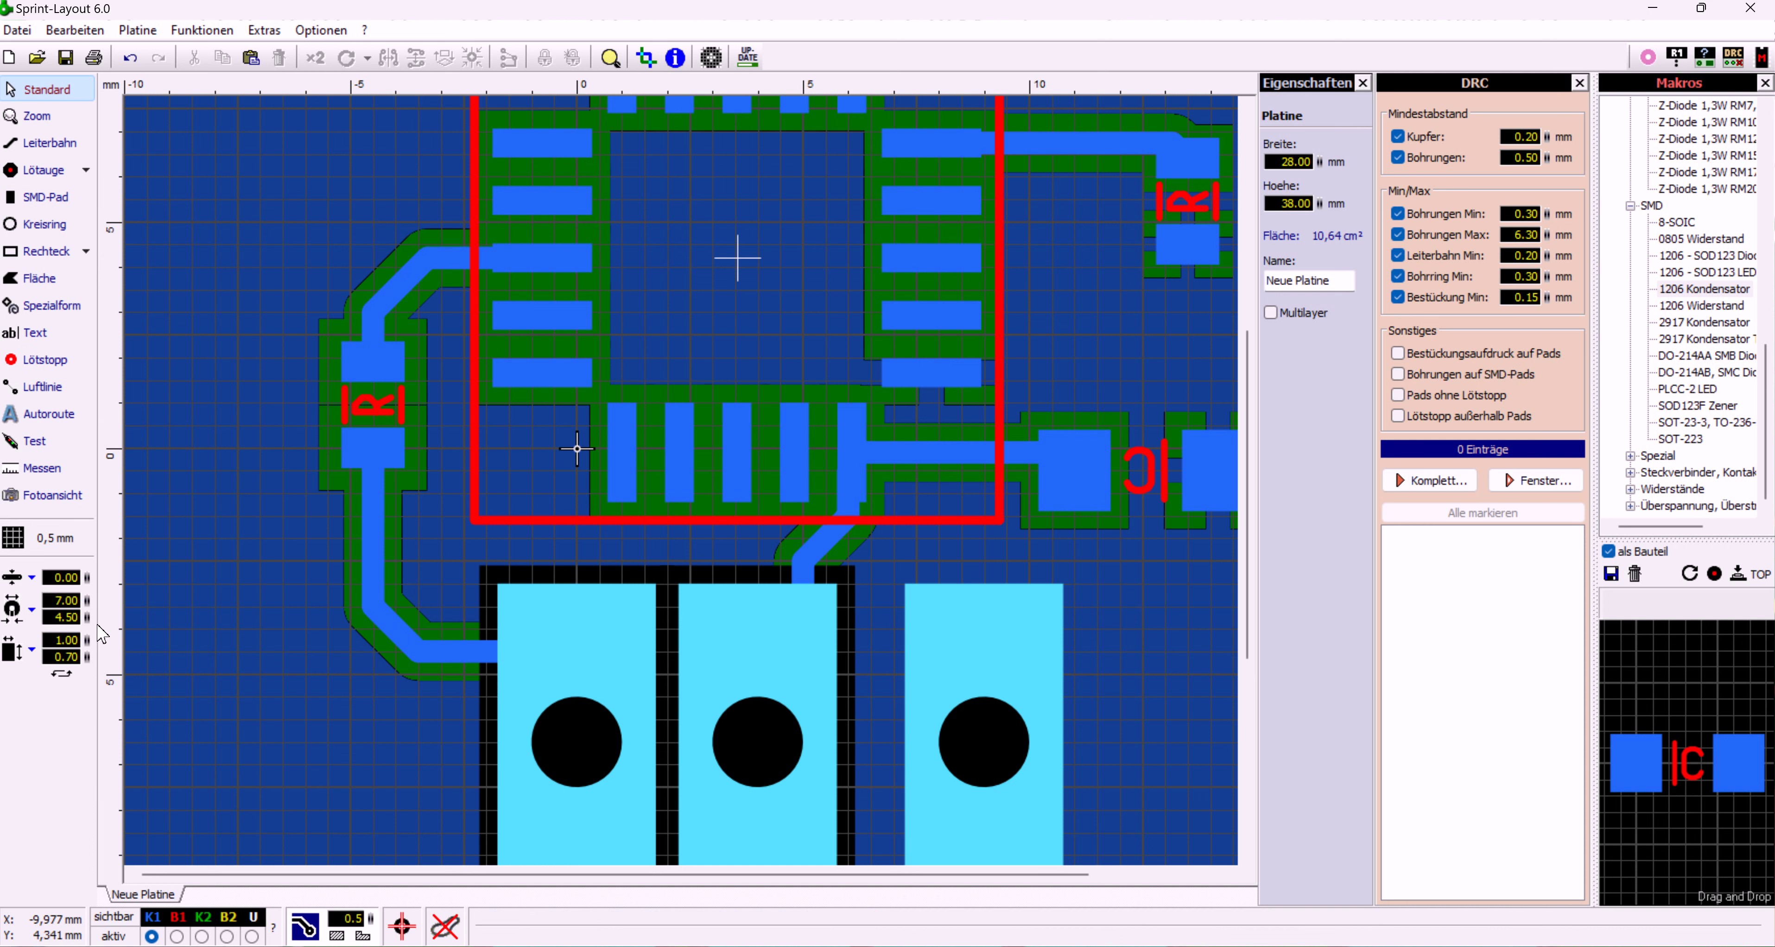
left_click_drag(103, 631, 81, 839)
left_click_drag(92, 622, 88, 799)
left_click_drag(85, 611, 97, 676)
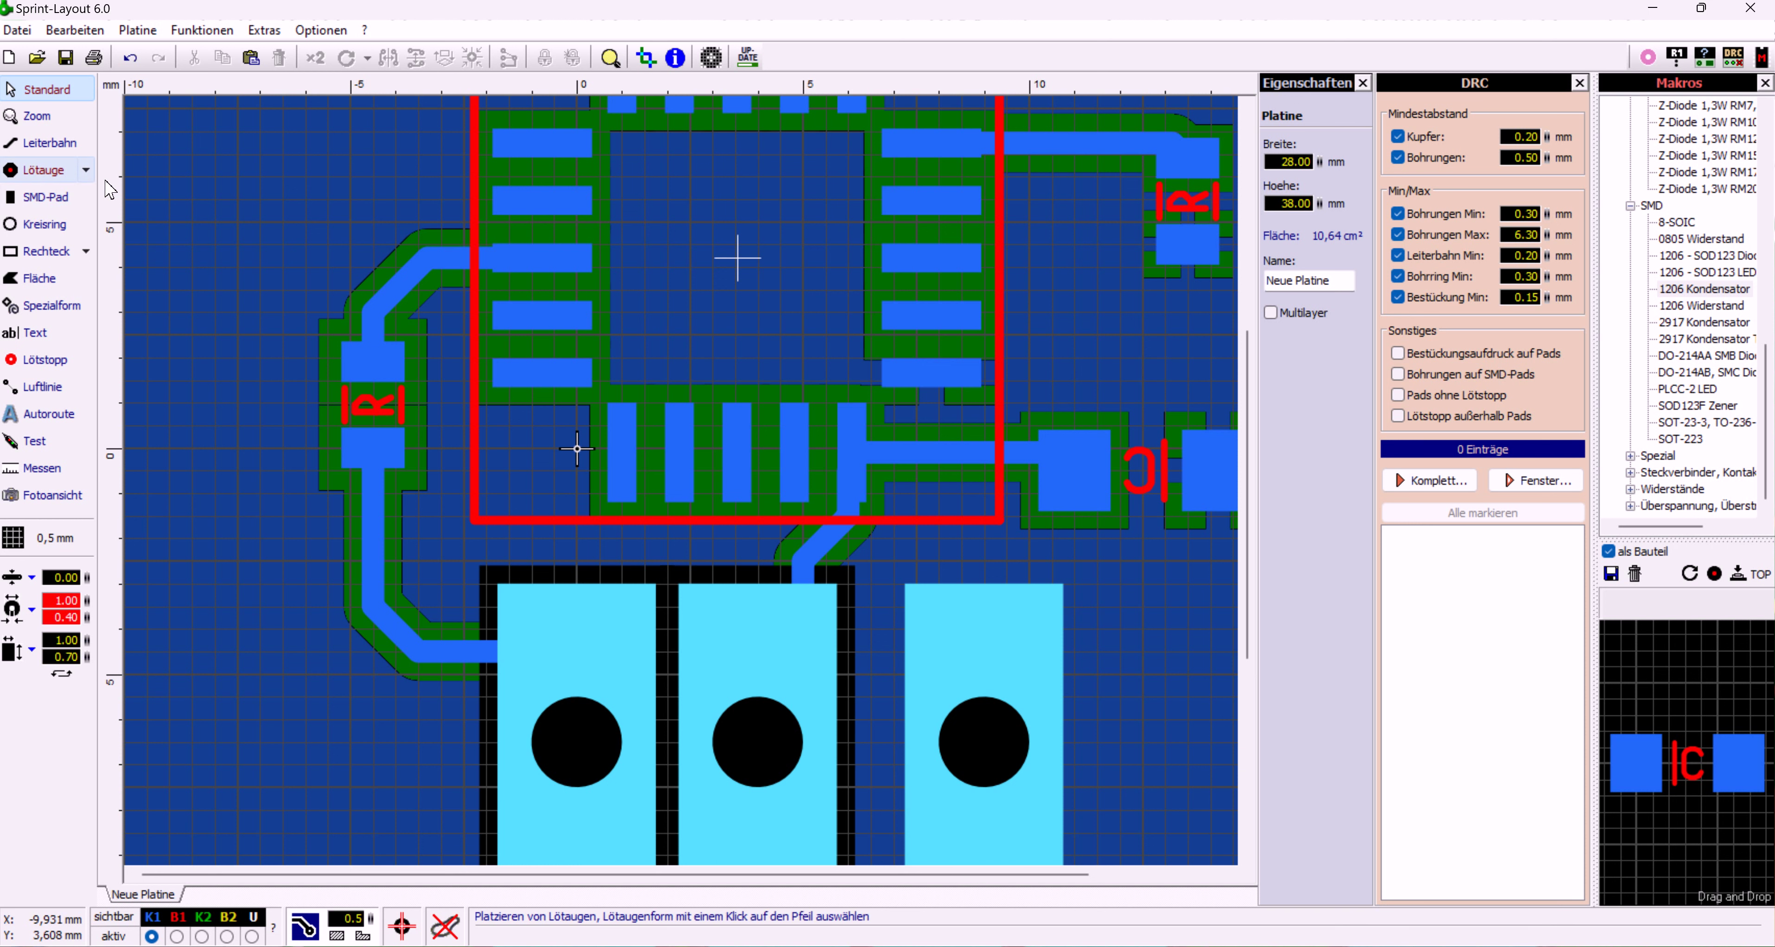
Place one round through-plated pad as a via inside the IC outline's lower-left corner, at X -1.0 mm and Y -0.5 mm
left_click(87, 174)
left_click(63, 193)
left_click(45, 170)
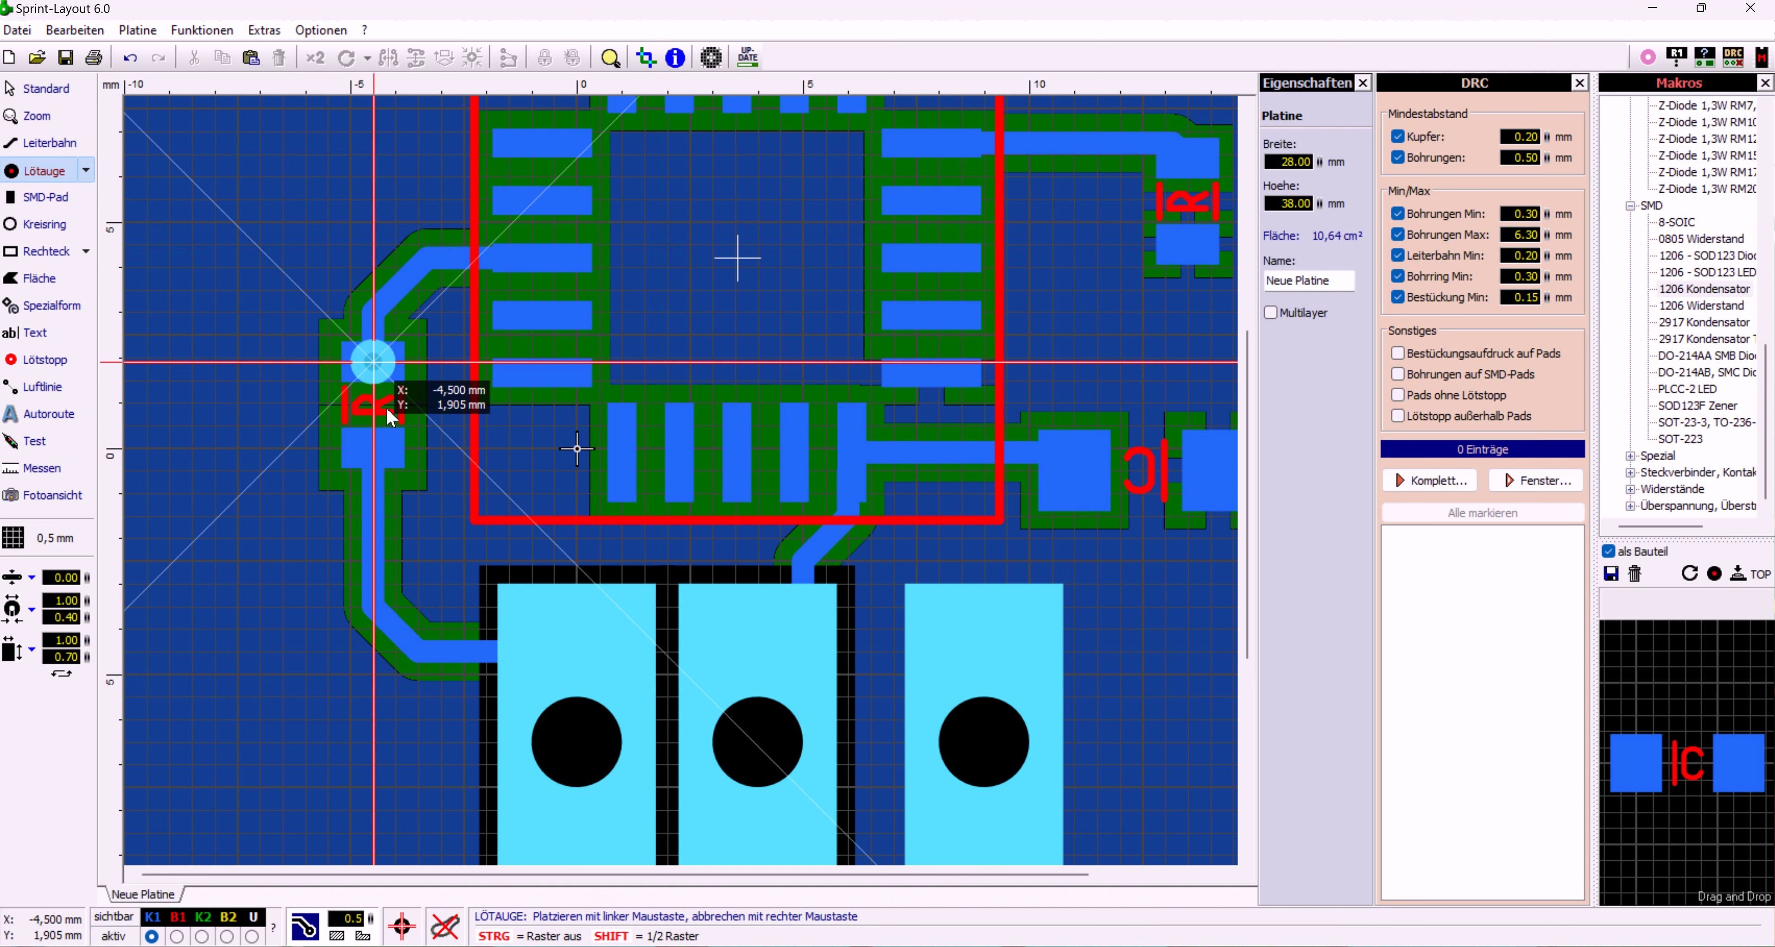
left_click(525, 479)
right_click(324, 515)
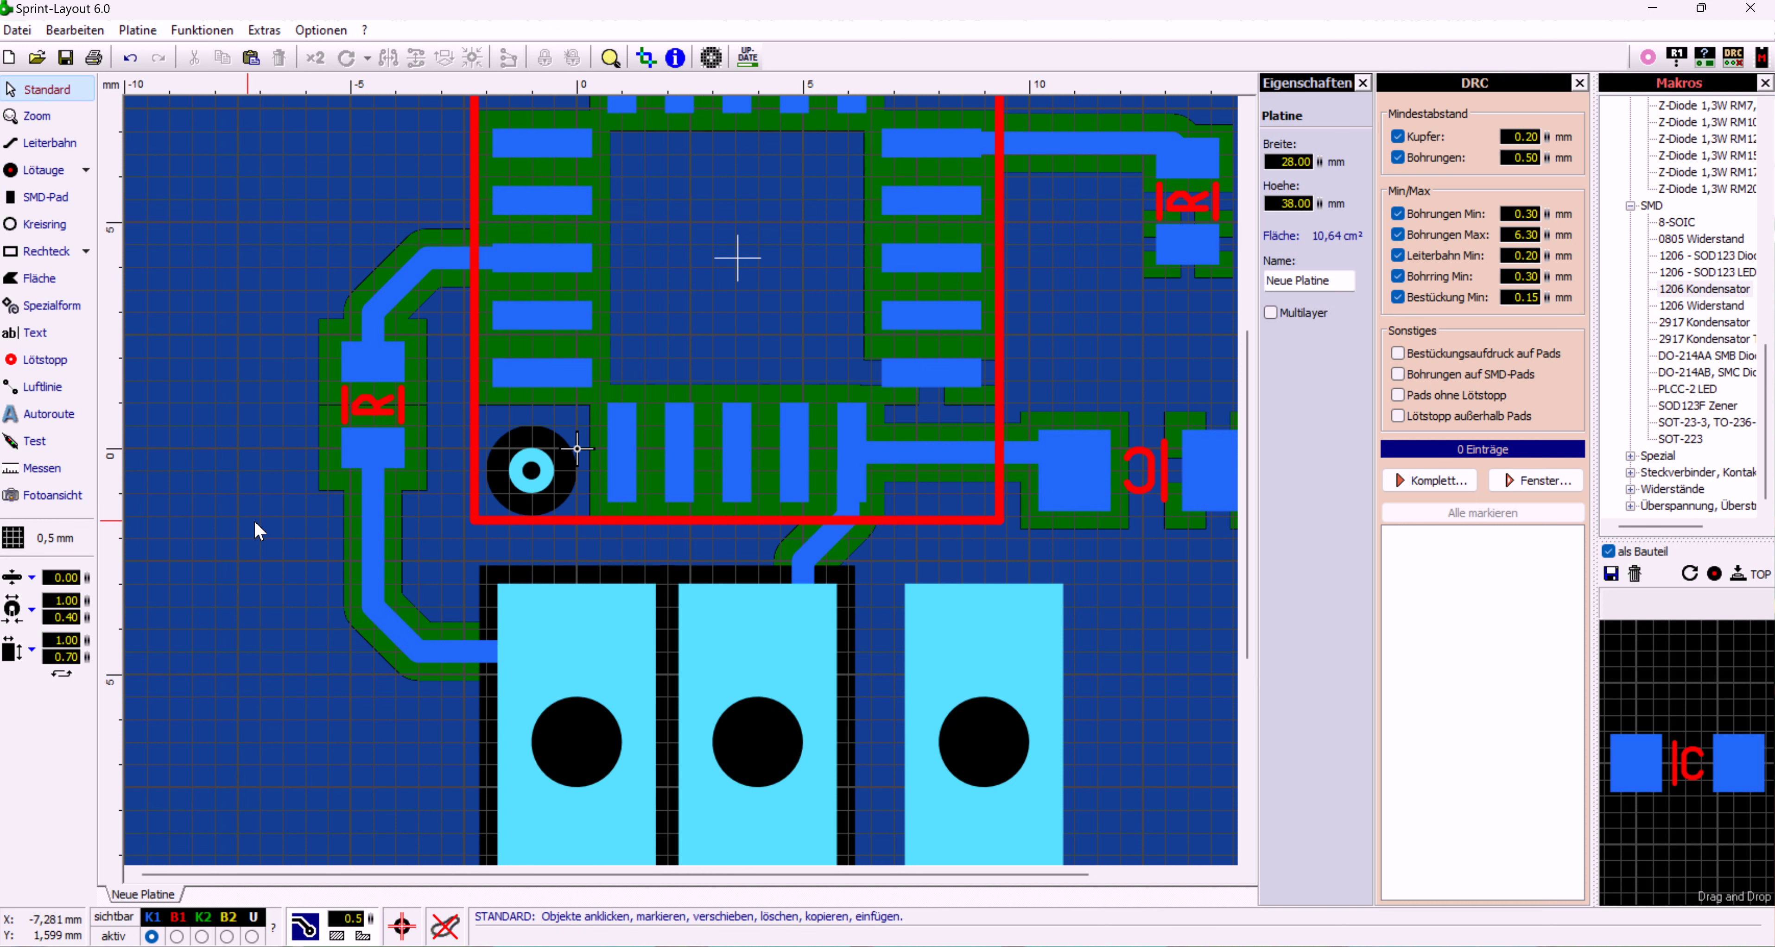
Switch the new via's through-plating off and back on to compare how it appears on the layout
left_click(542, 472)
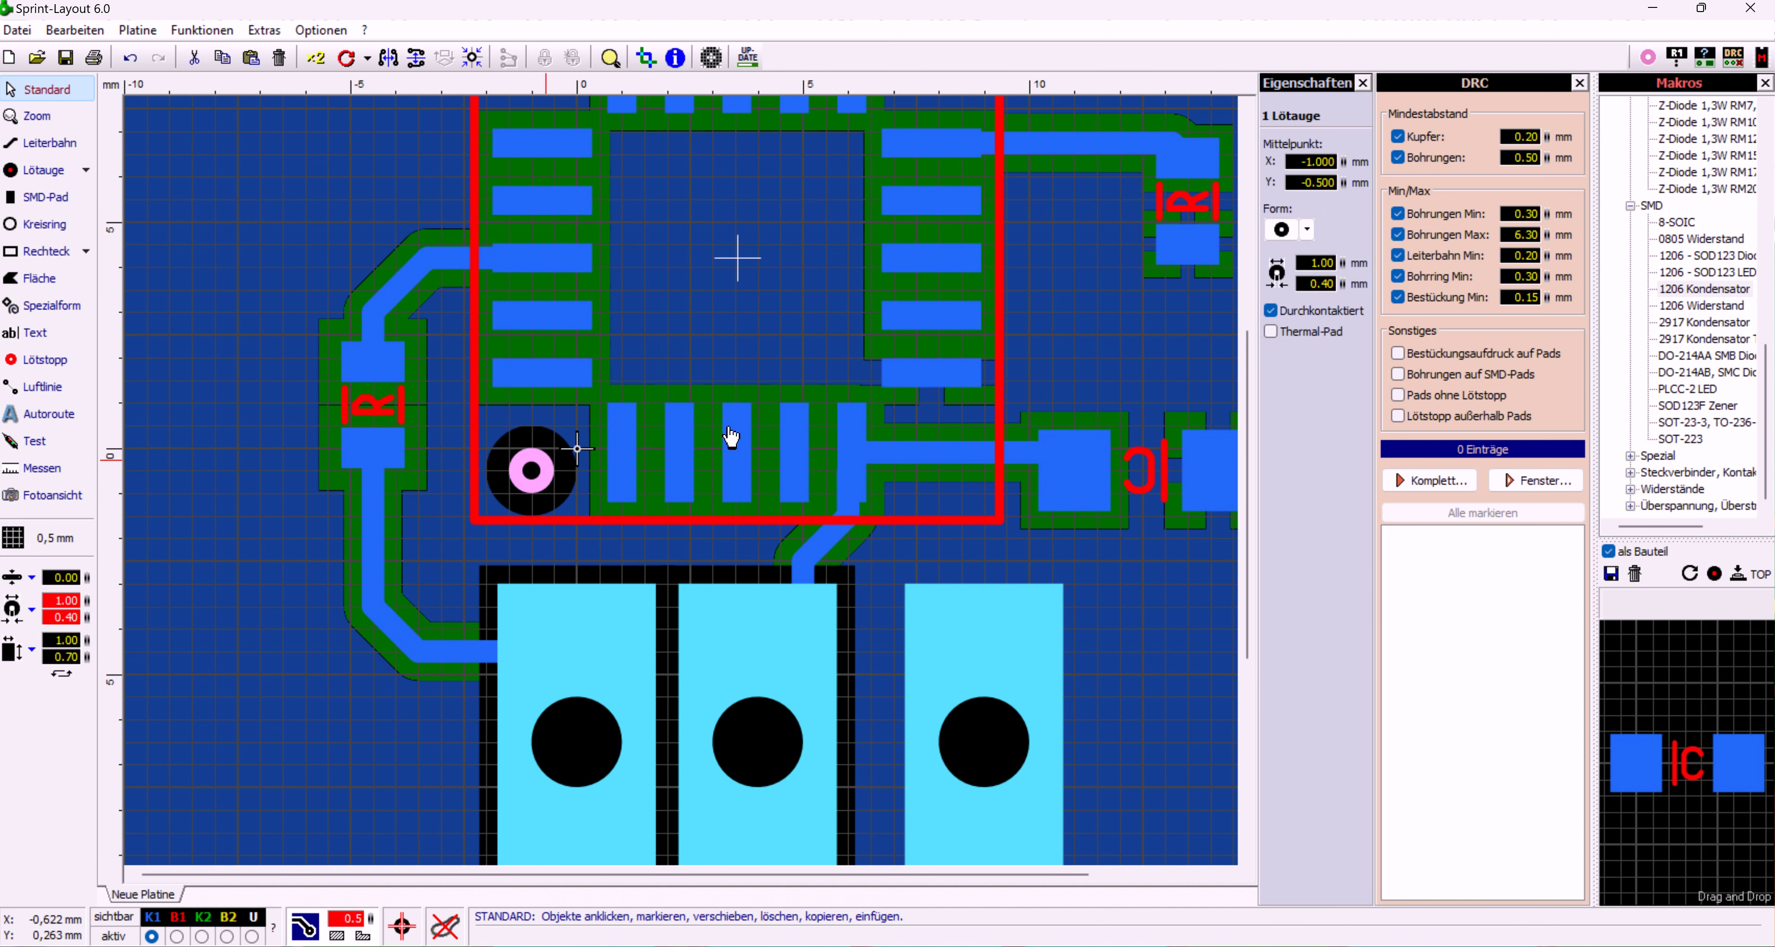
left_click(1271, 311)
left_click(612, 485)
left_click(544, 486)
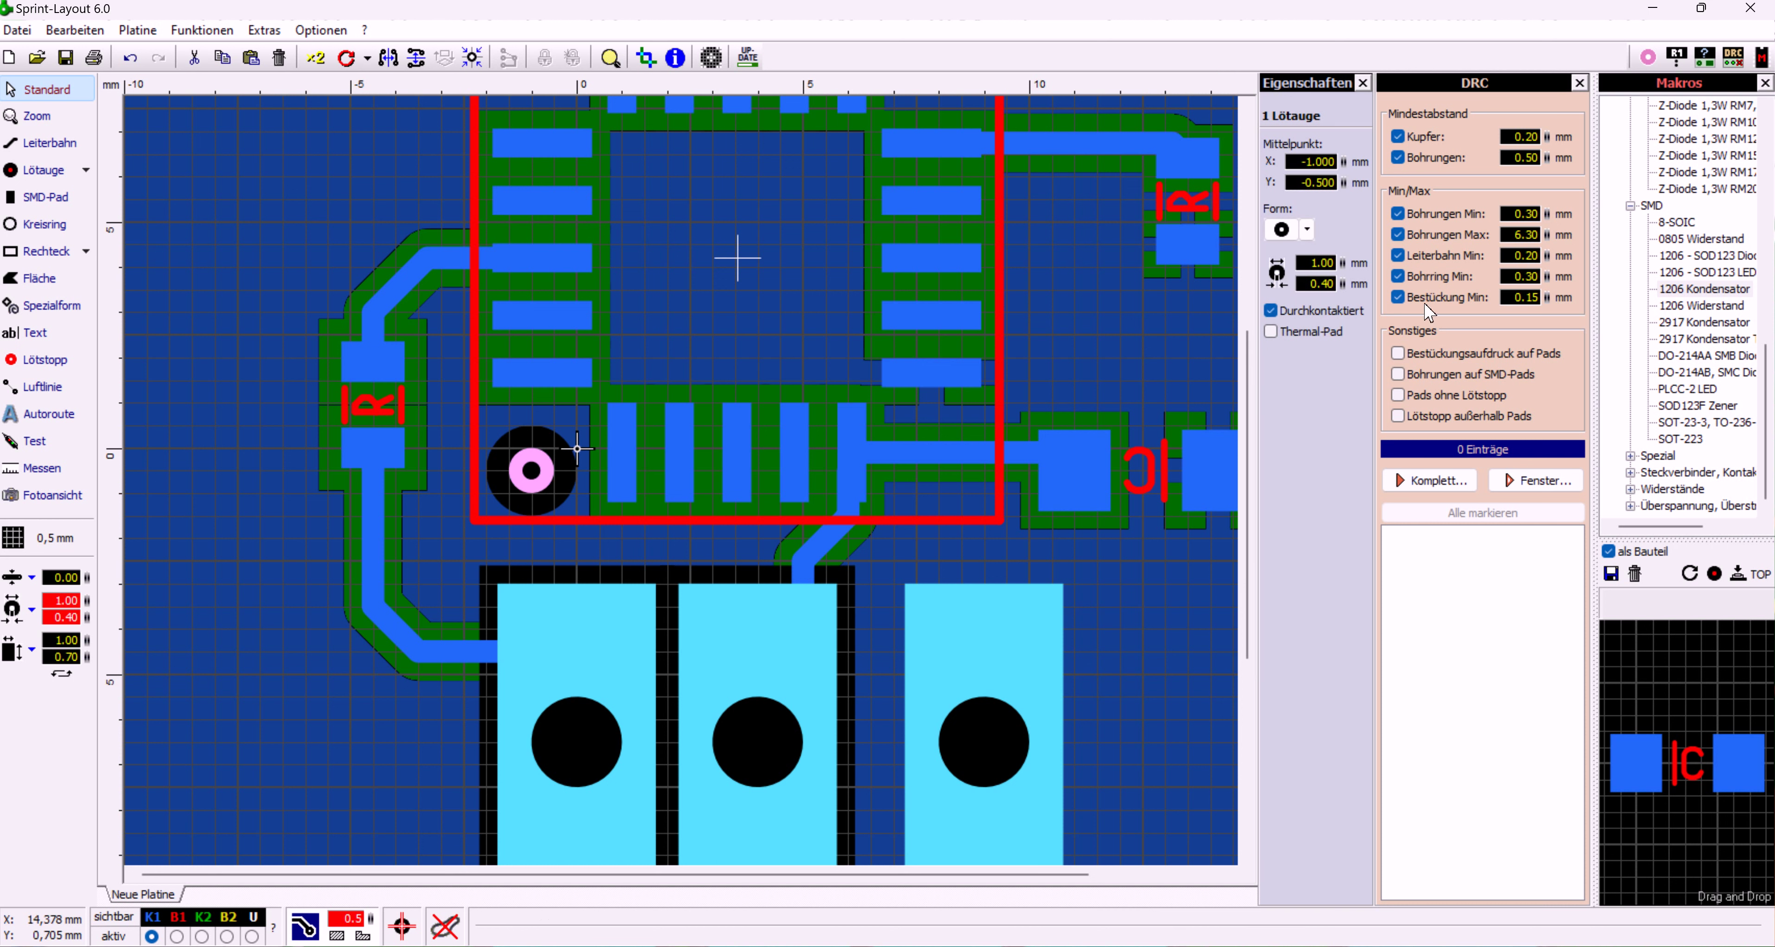
left_click(1271, 311)
left_click(1129, 557)
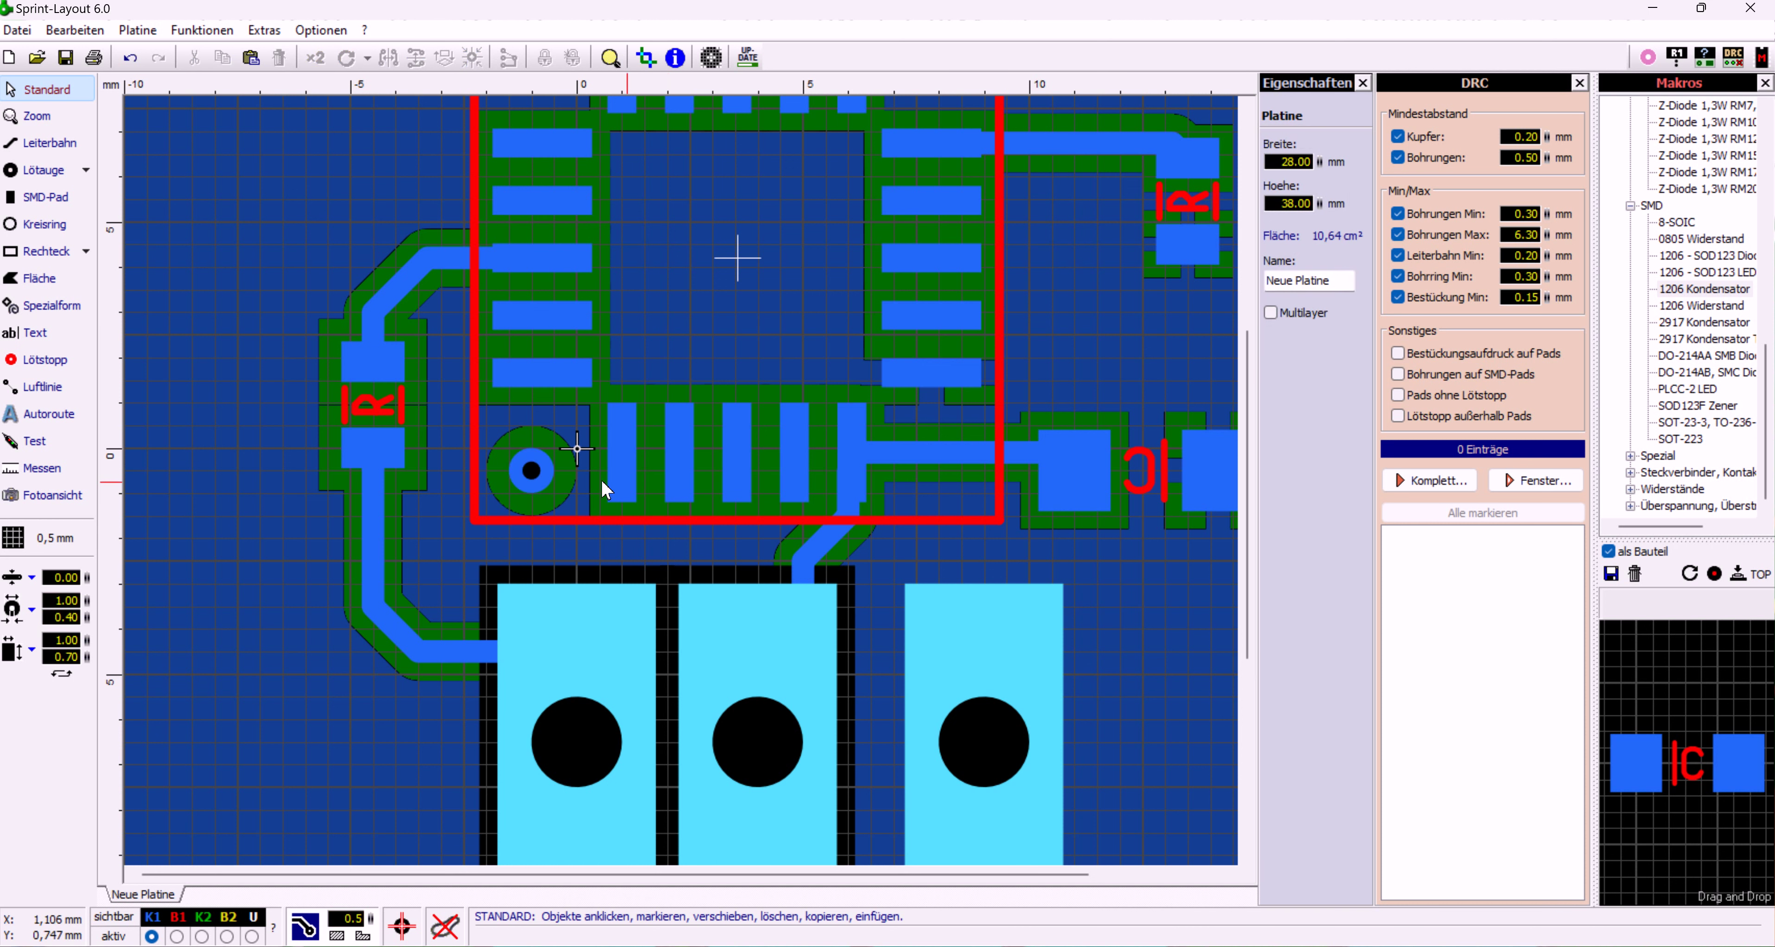
left_click(535, 479)
left_click(1286, 315)
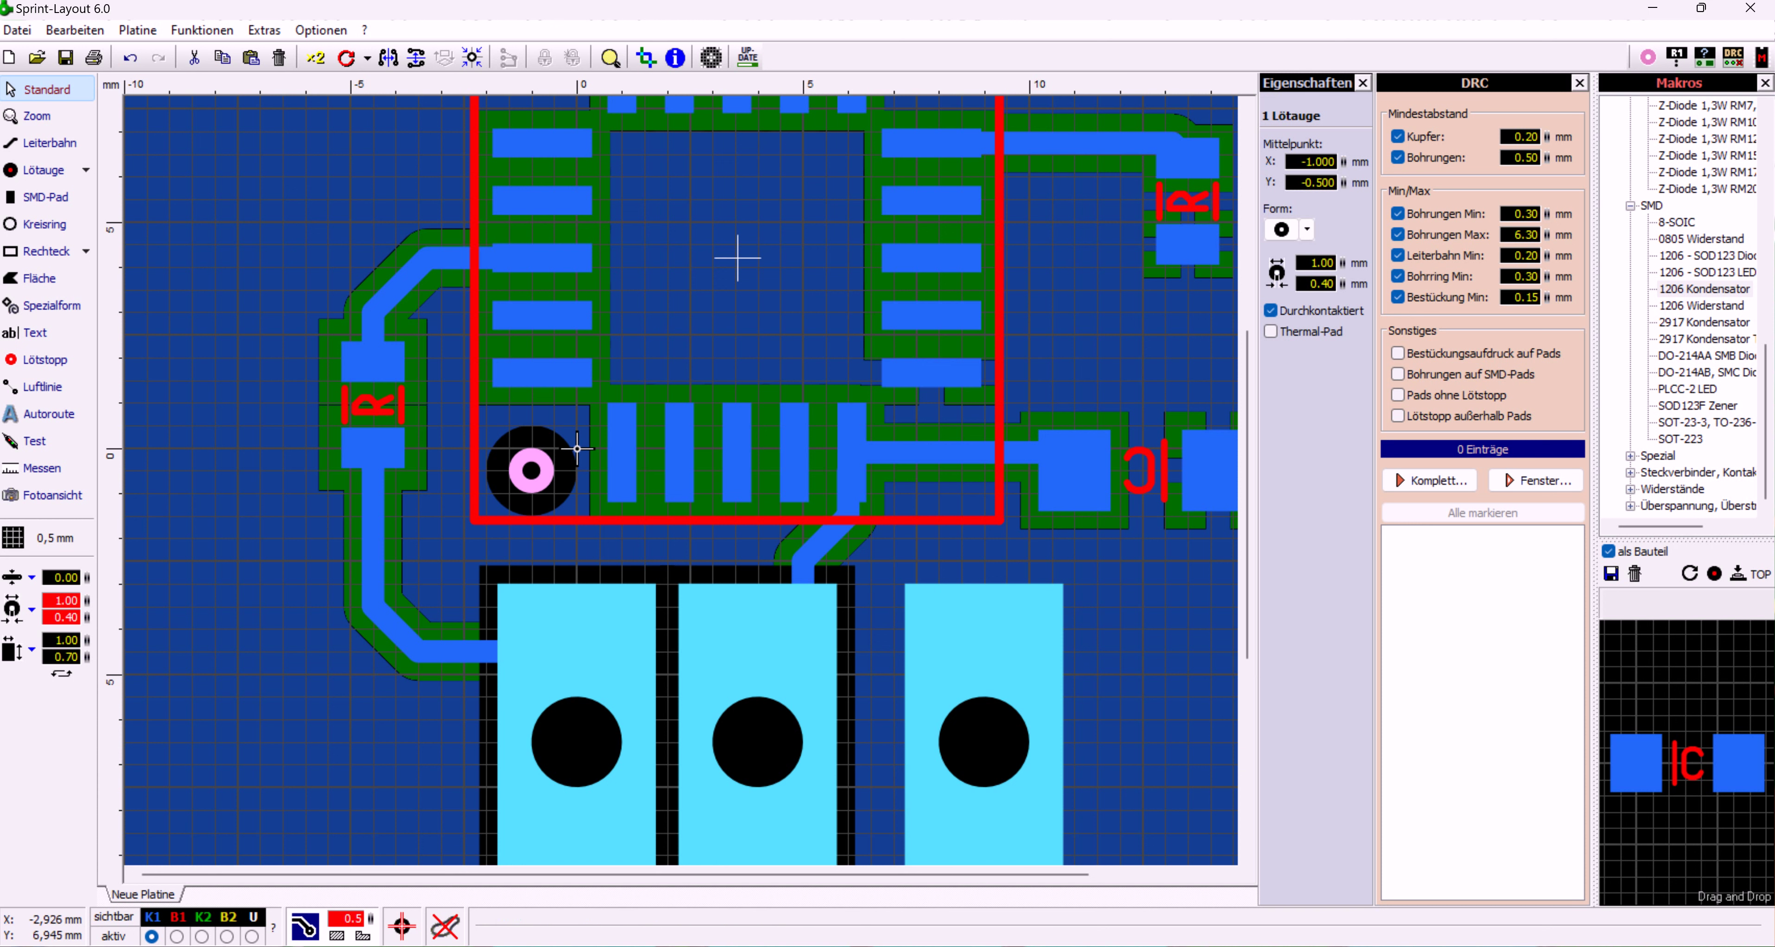
Set the via's ground-plane clearance to 0.0 mm to connect it directly to the copper
left_click_drag(370, 920, 372, 939)
left_click(342, 640)
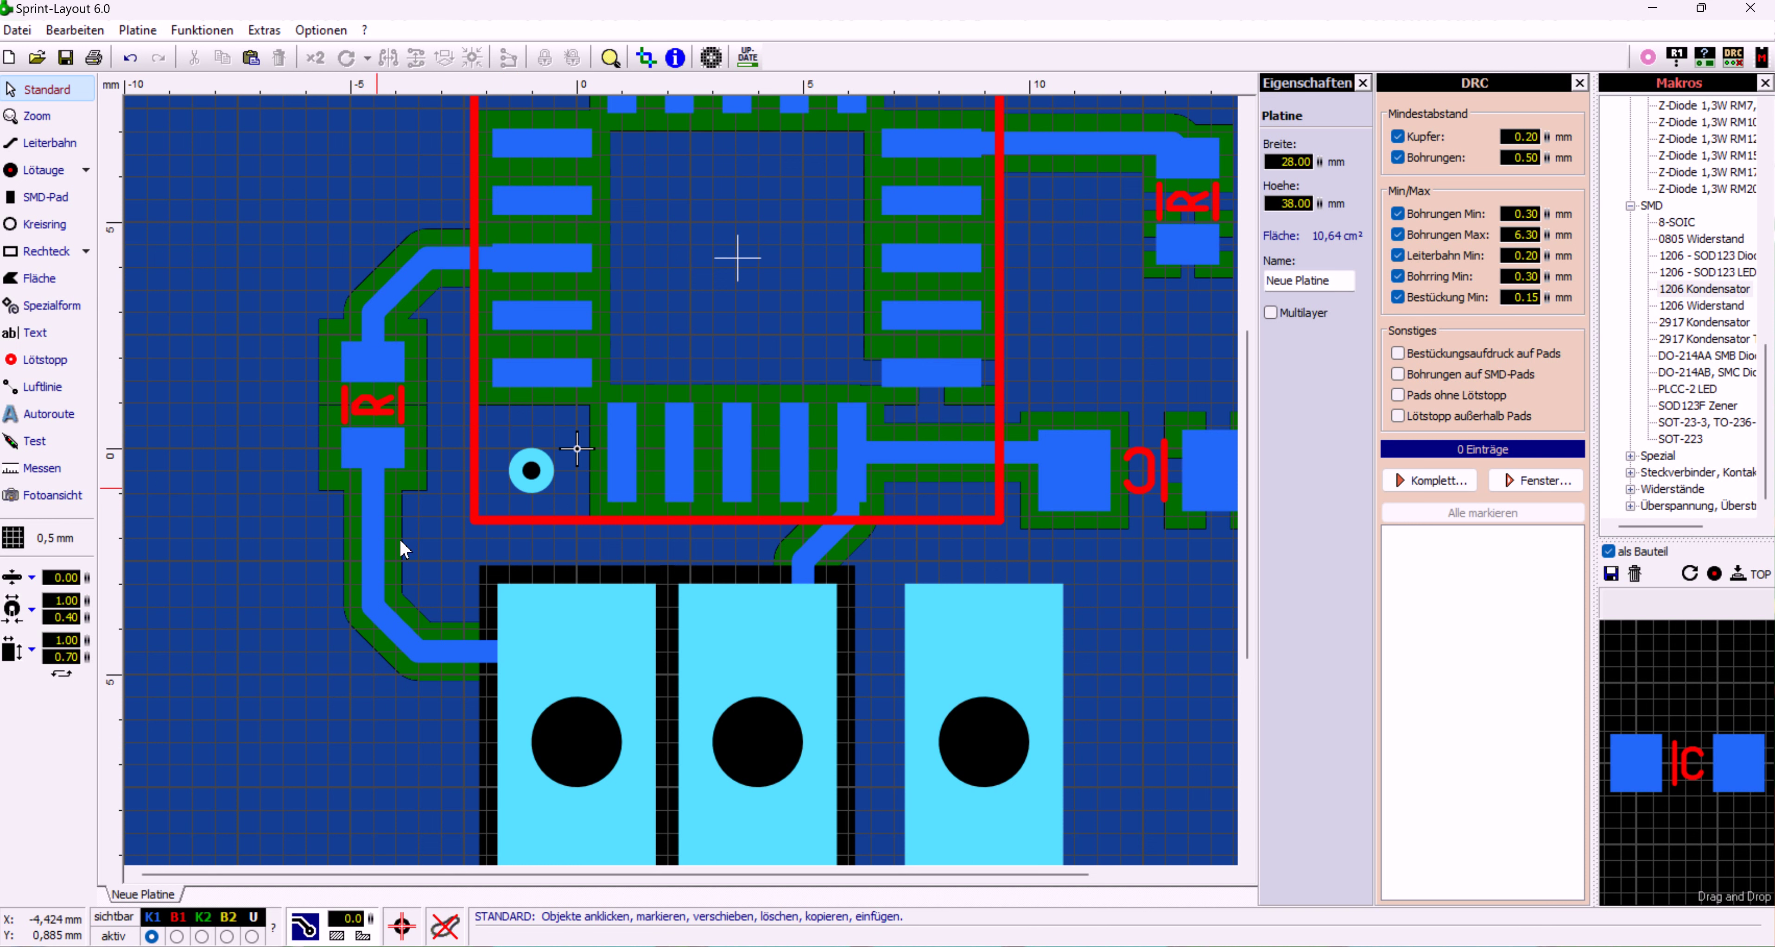
left_click(526, 496)
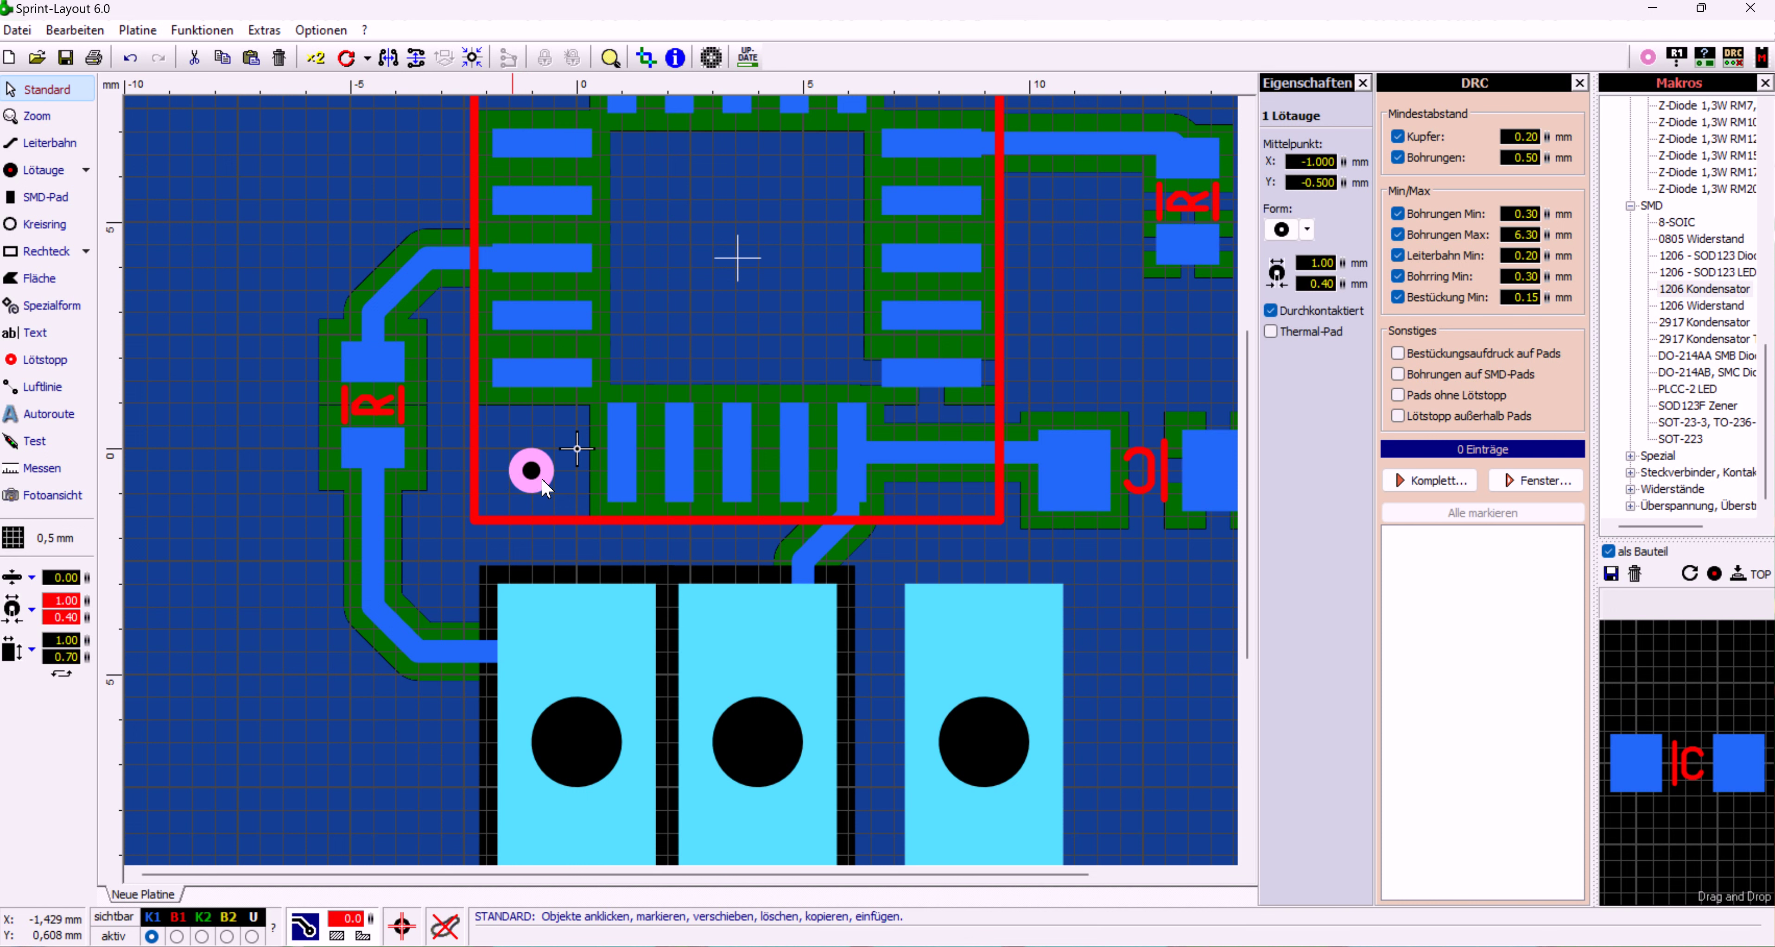
Switch to bottom layer K2 and back to top layer K1 to examine the via's connection to both ground planes
left_click(202, 936)
left_click(518, 509)
scroll(469, 471, "down", 2)
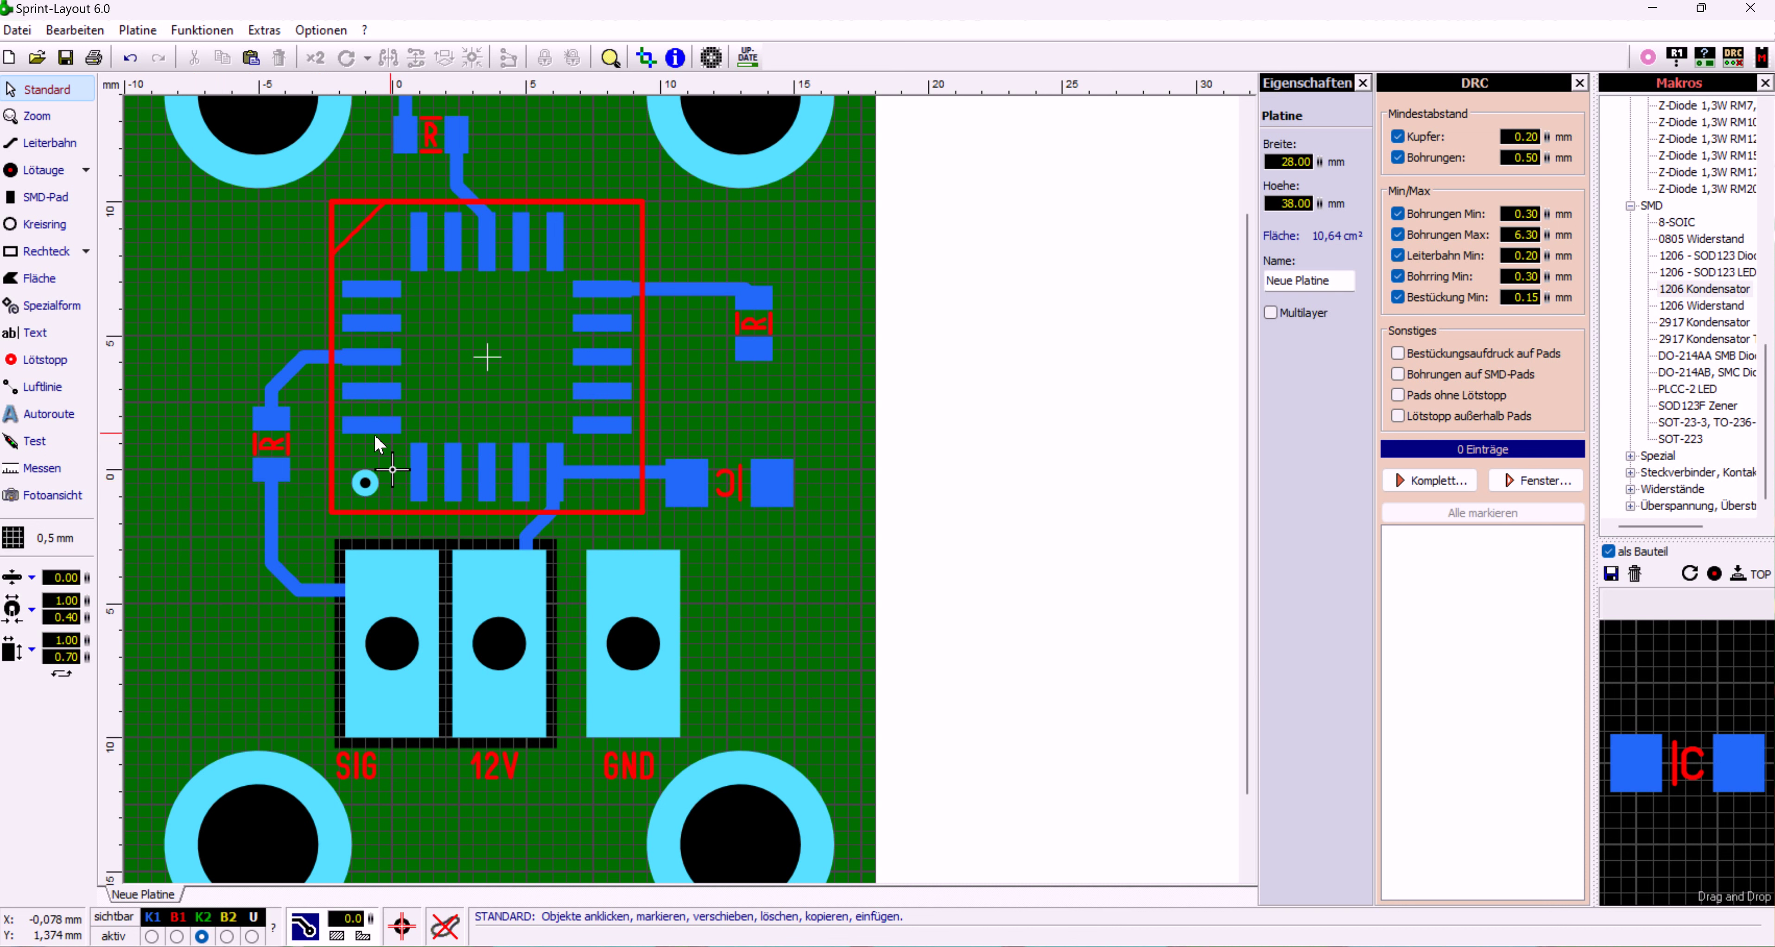
left_click(153, 937)
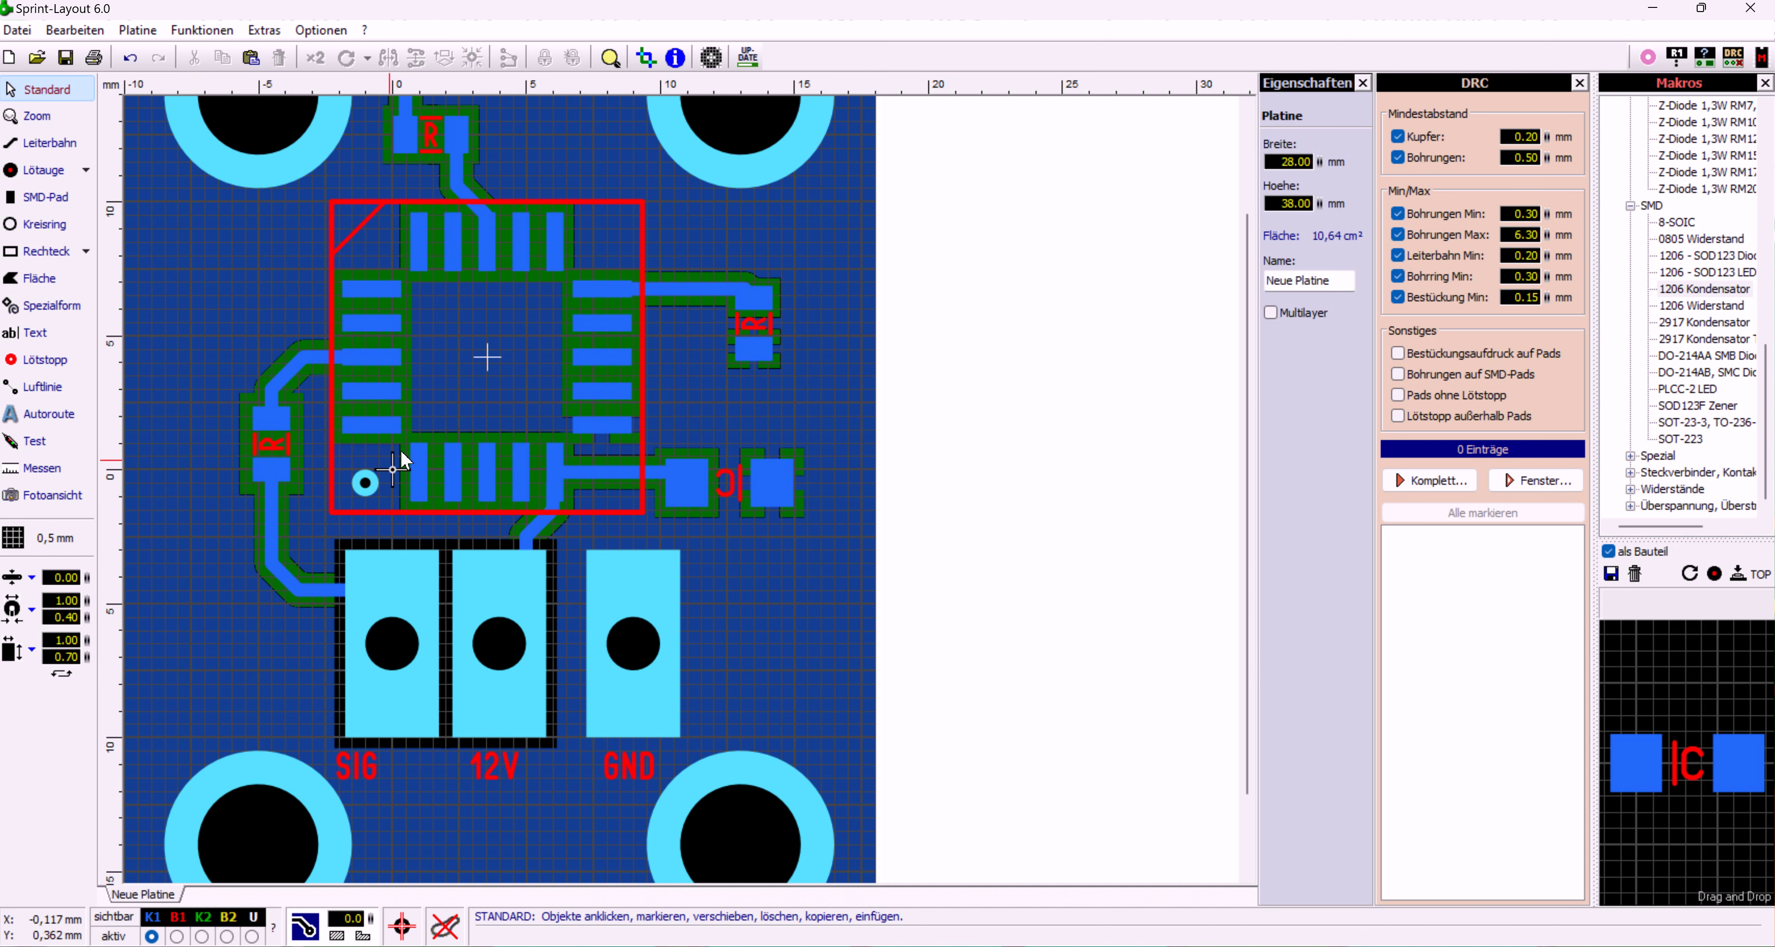
scroll(401, 503, "down", 1)
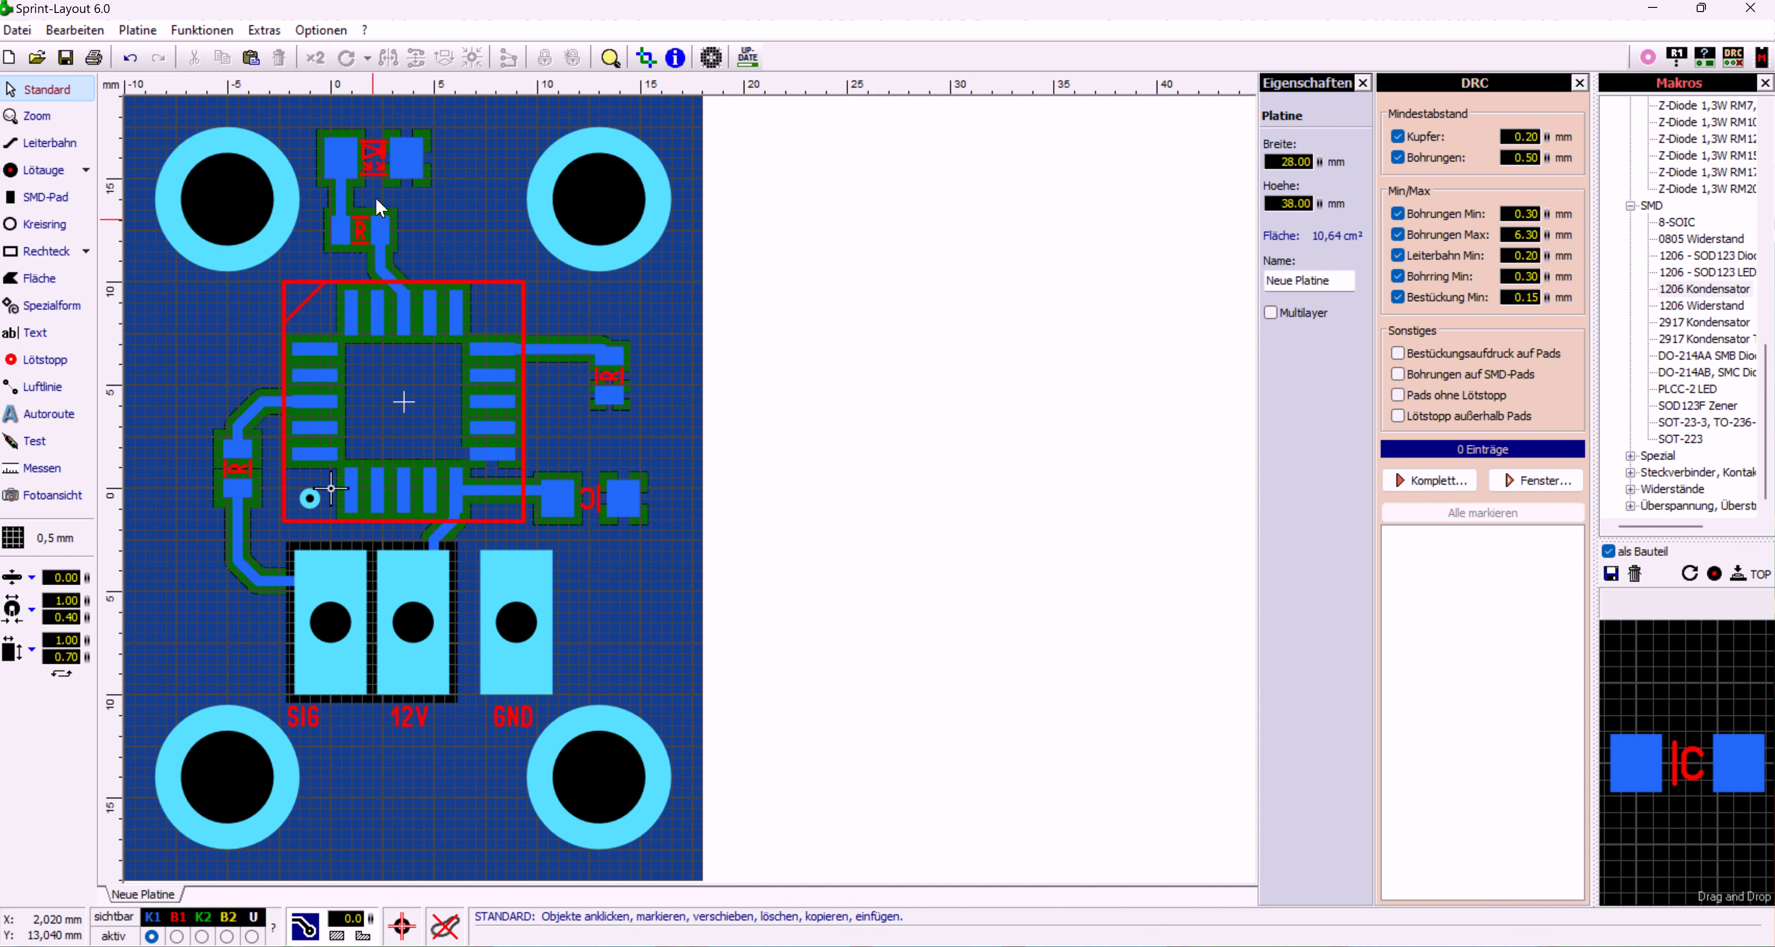
scroll(377, 205, "up", 3)
scroll(734, 633, "down", 3)
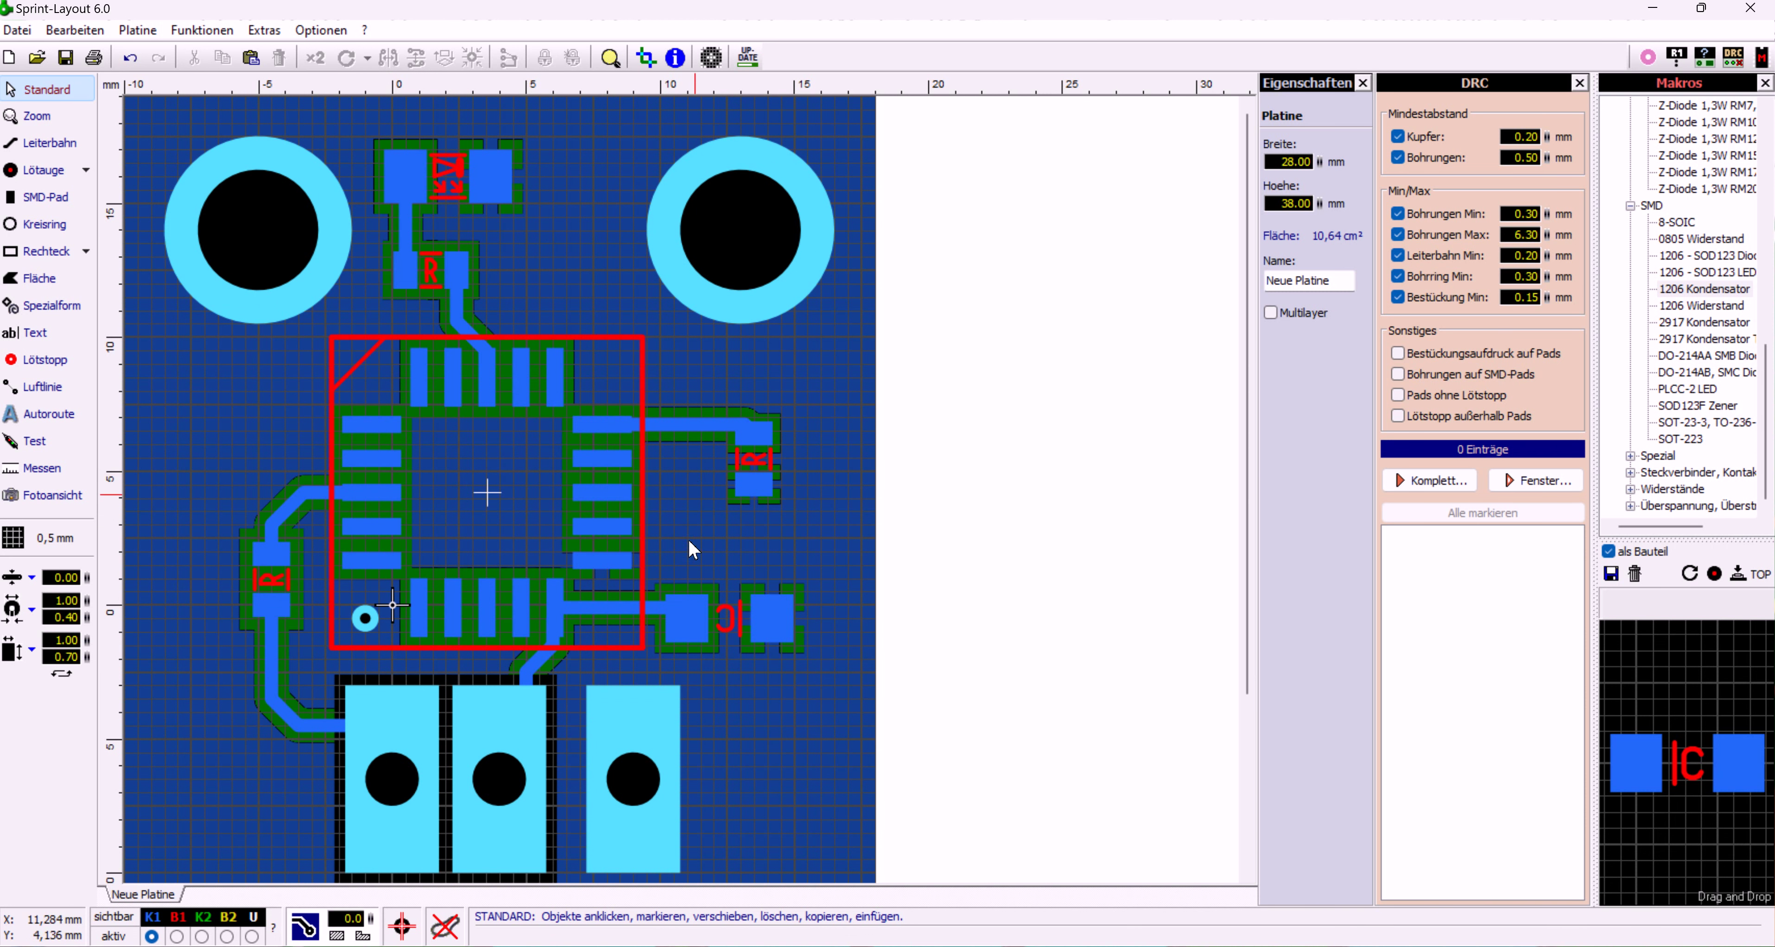
scroll(891, 484, "up", 1)
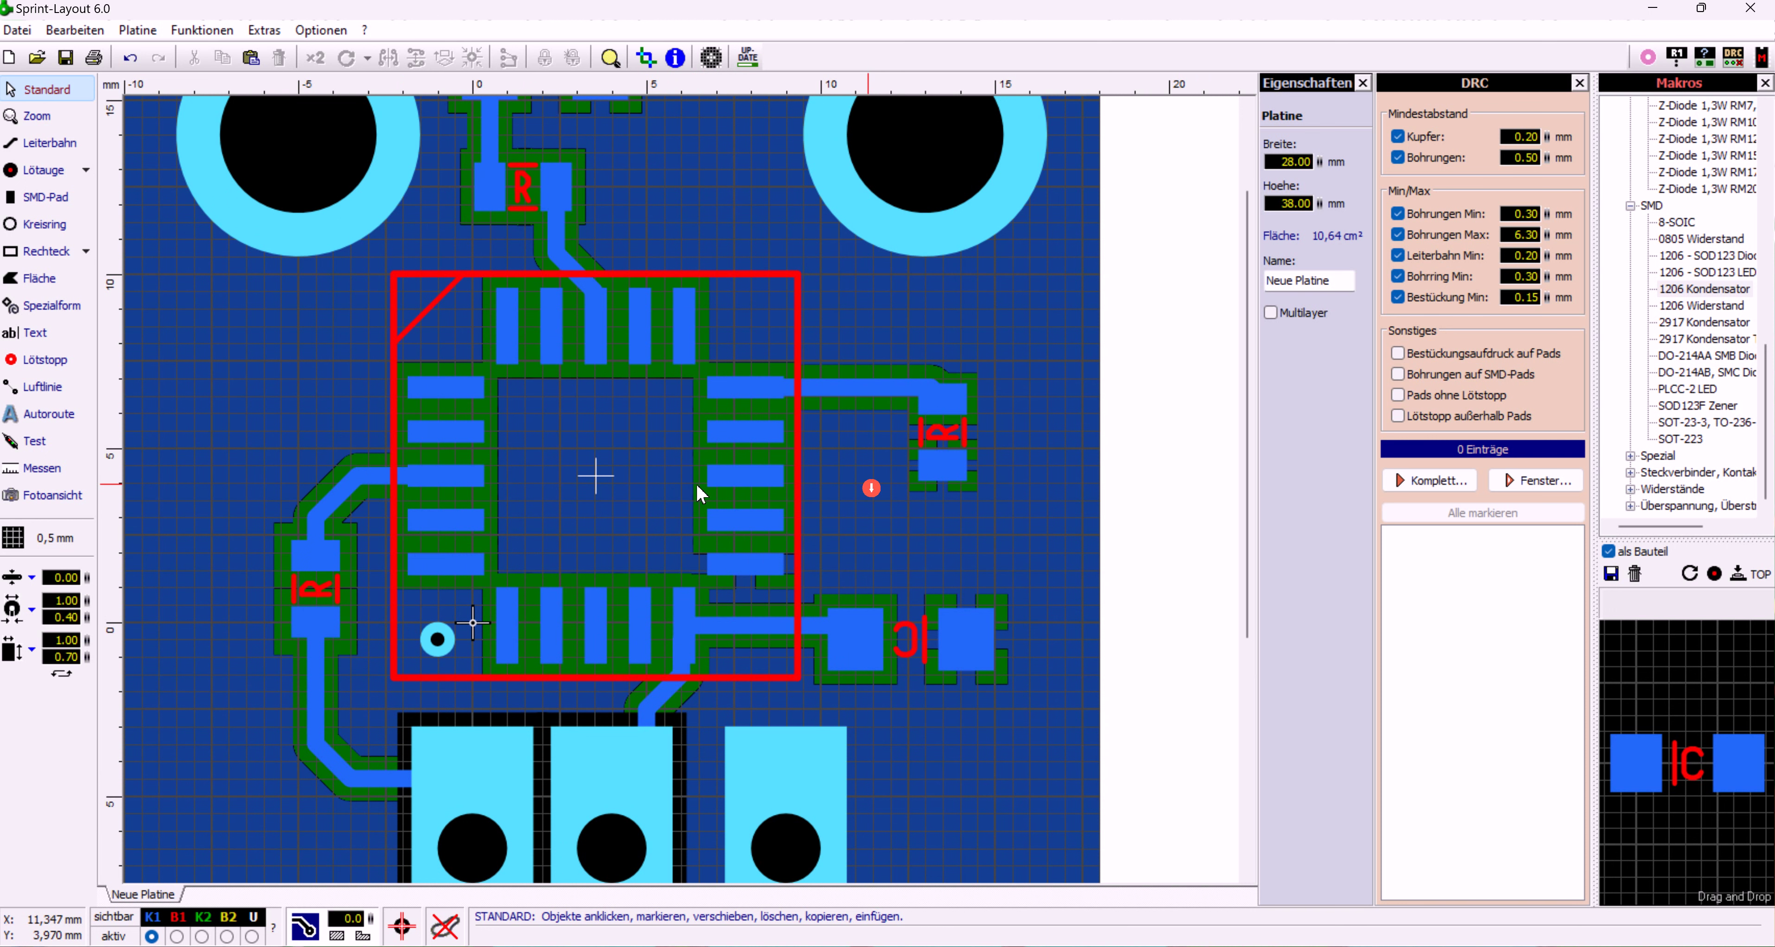
scroll(813, 487, "down", 1)
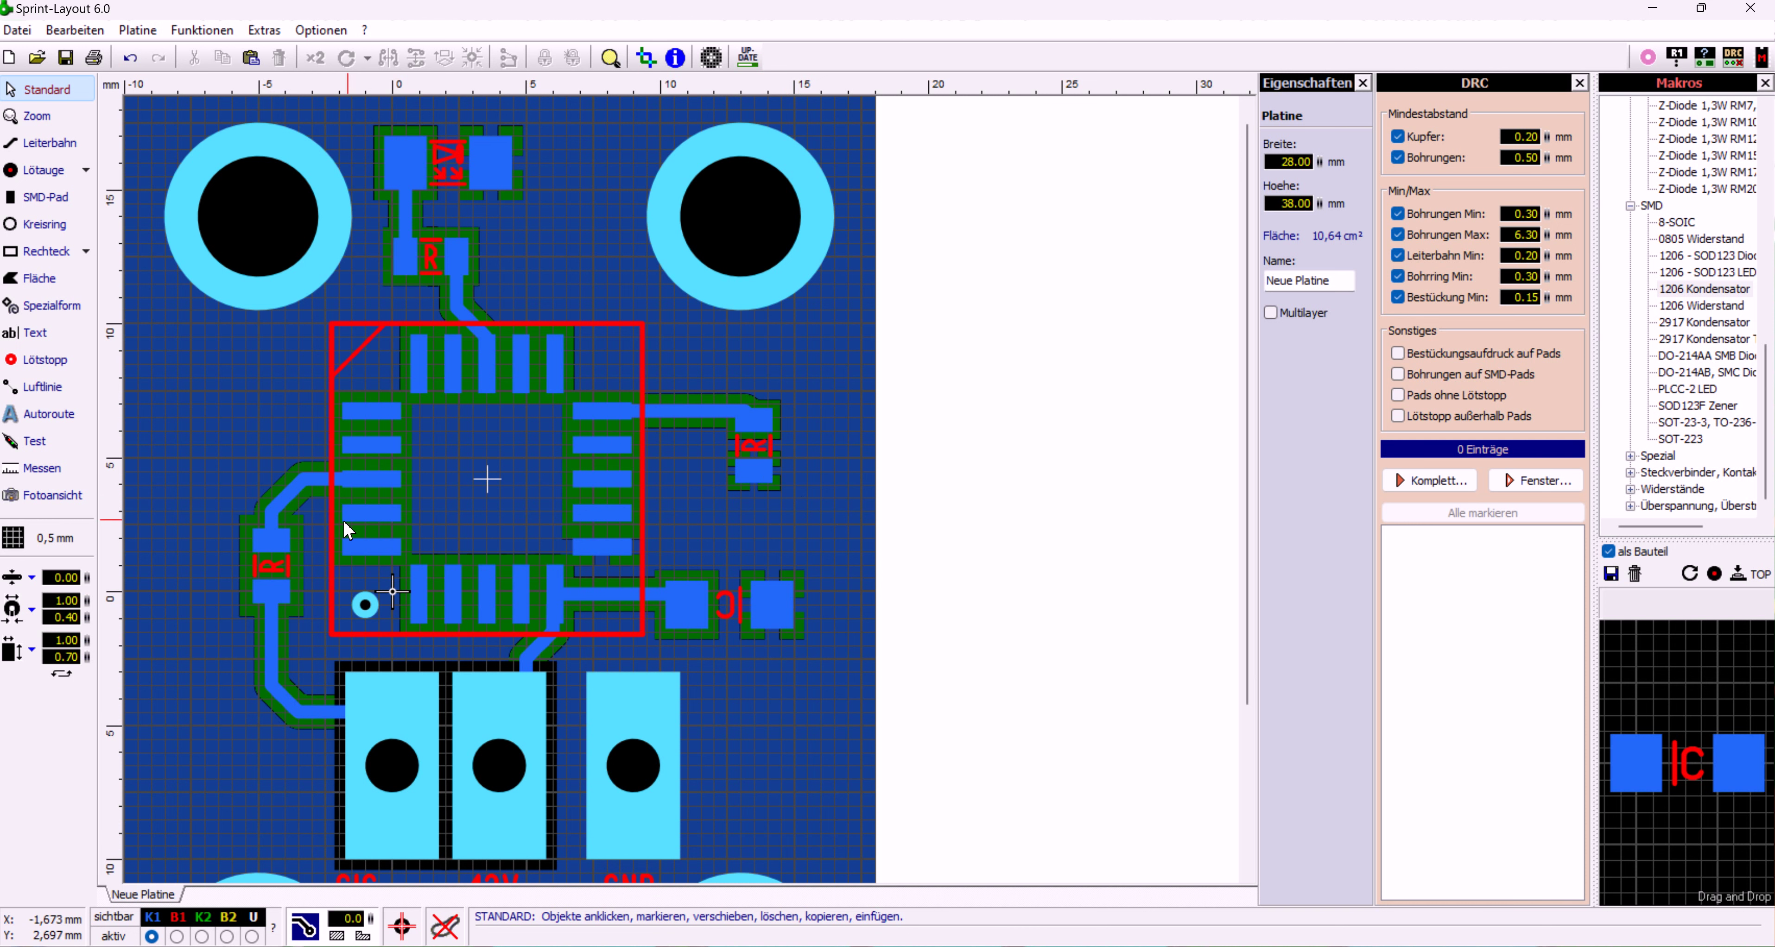
Test the electrical connections of the GND pad to highlight everything joined to ground, and clear the highlighting
left_click(38, 441)
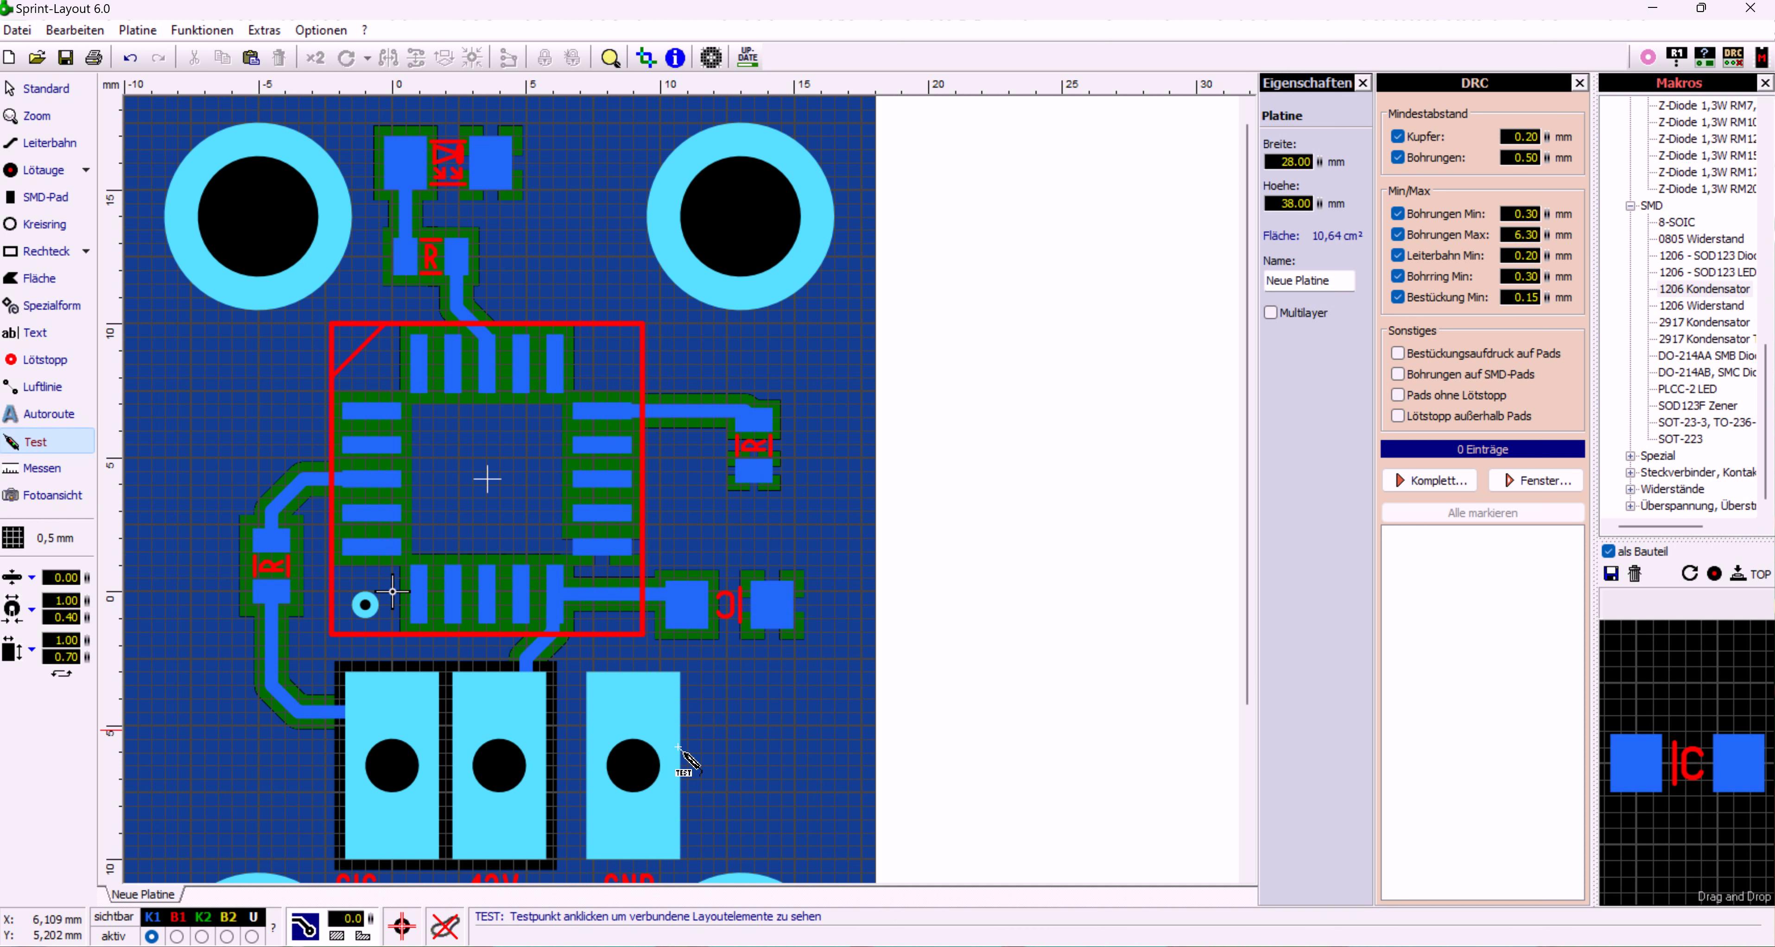
left_click(655, 722)
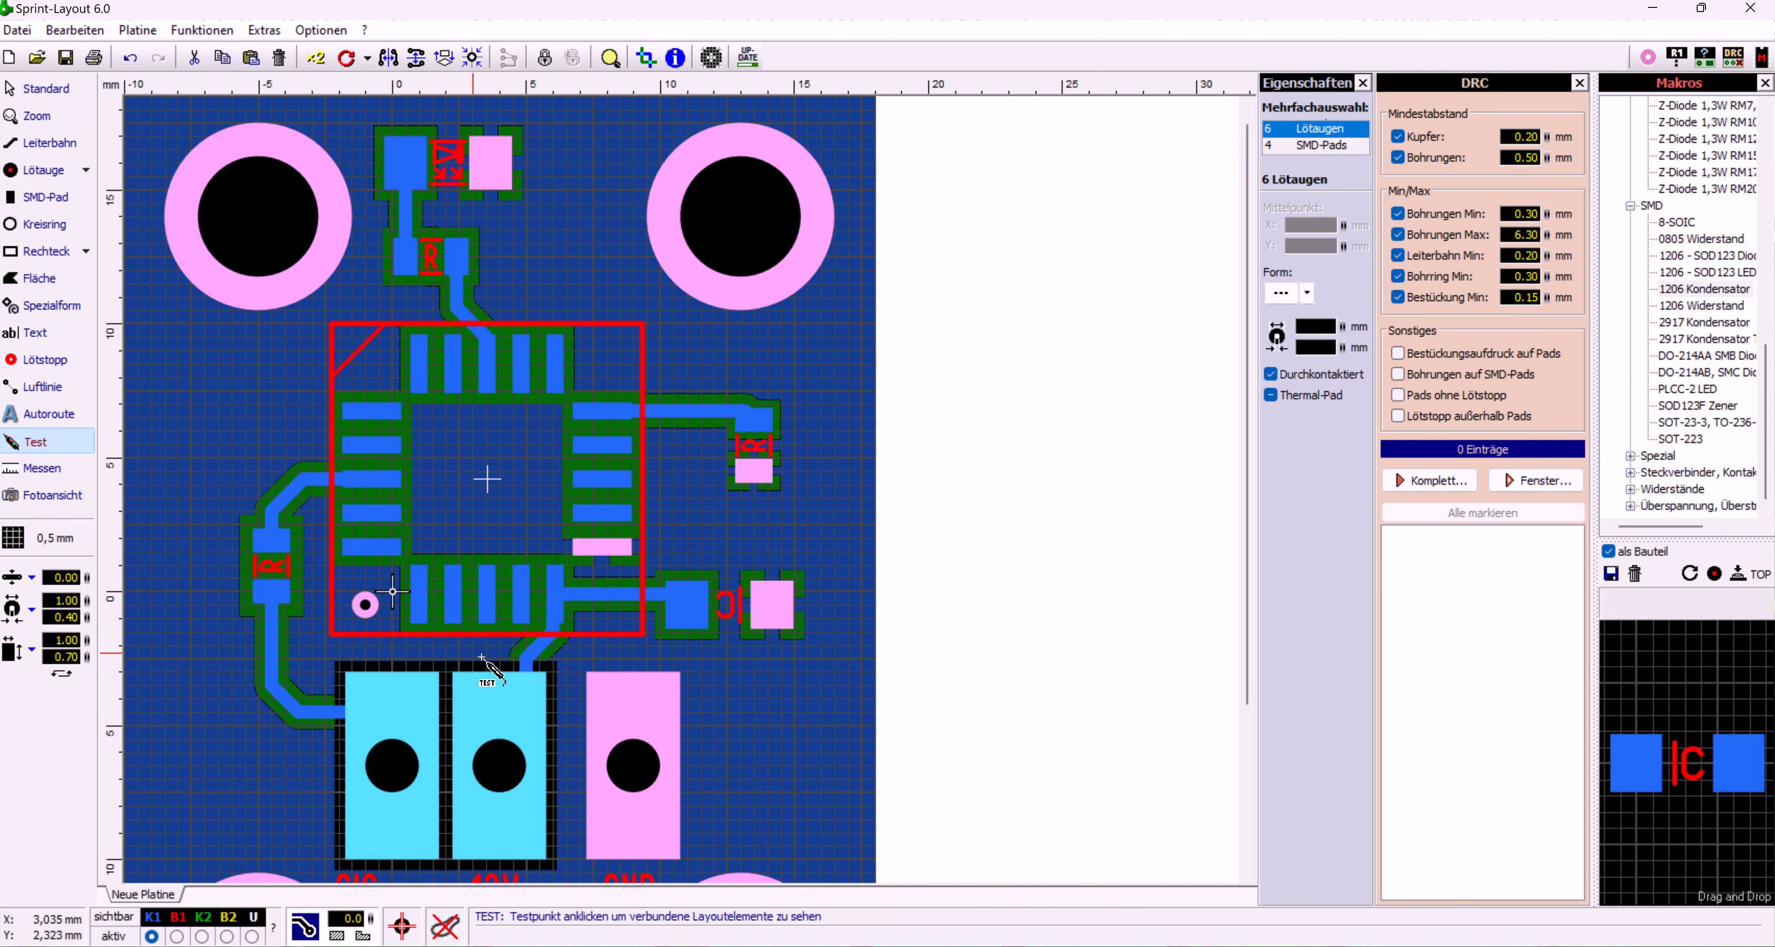
key("Escape")
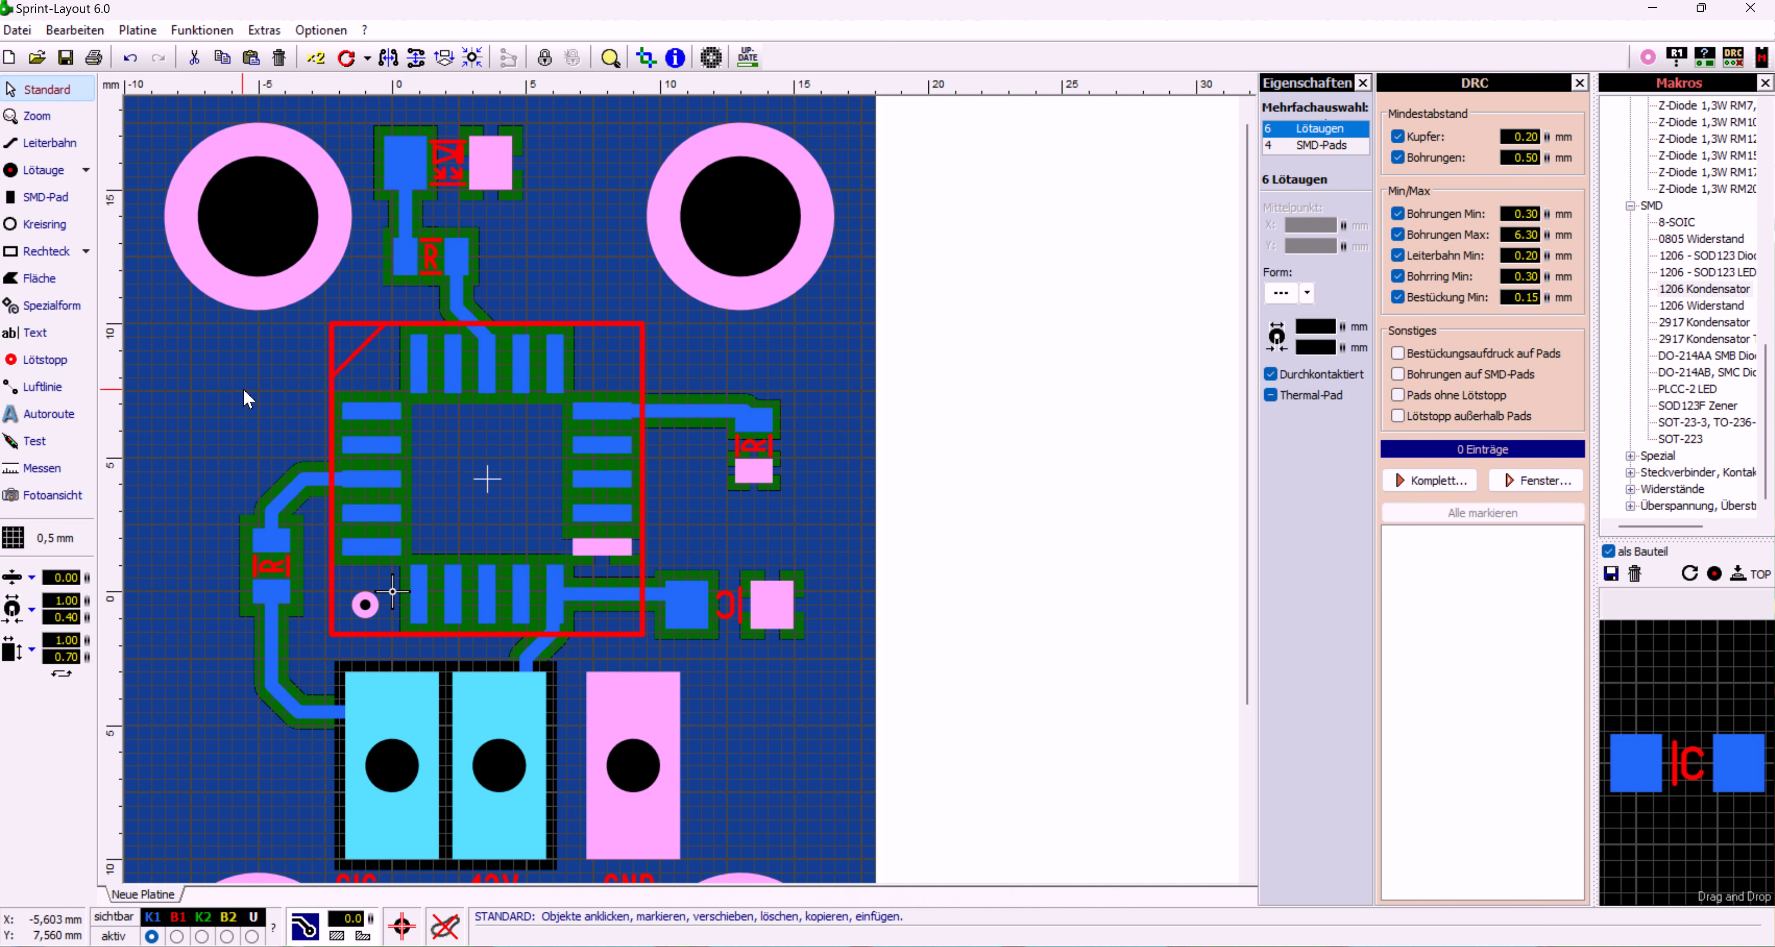
left_click(251, 390)
scroll(254, 391, "down", 2)
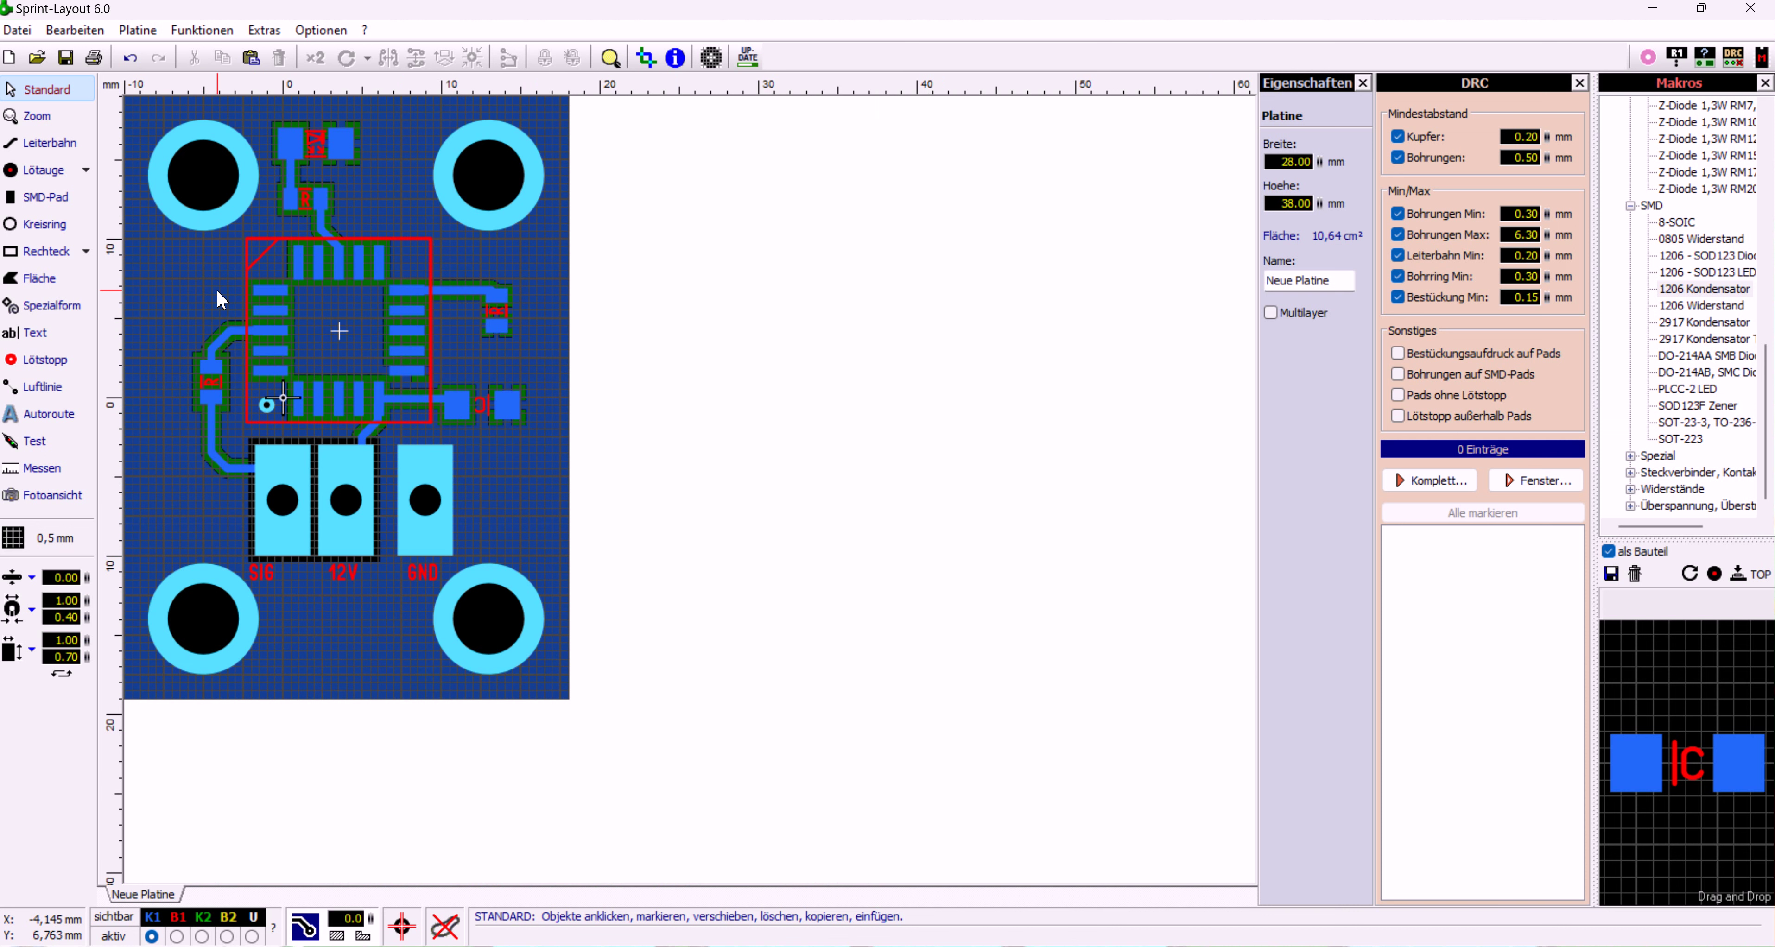
mouse_move(1115, 946)
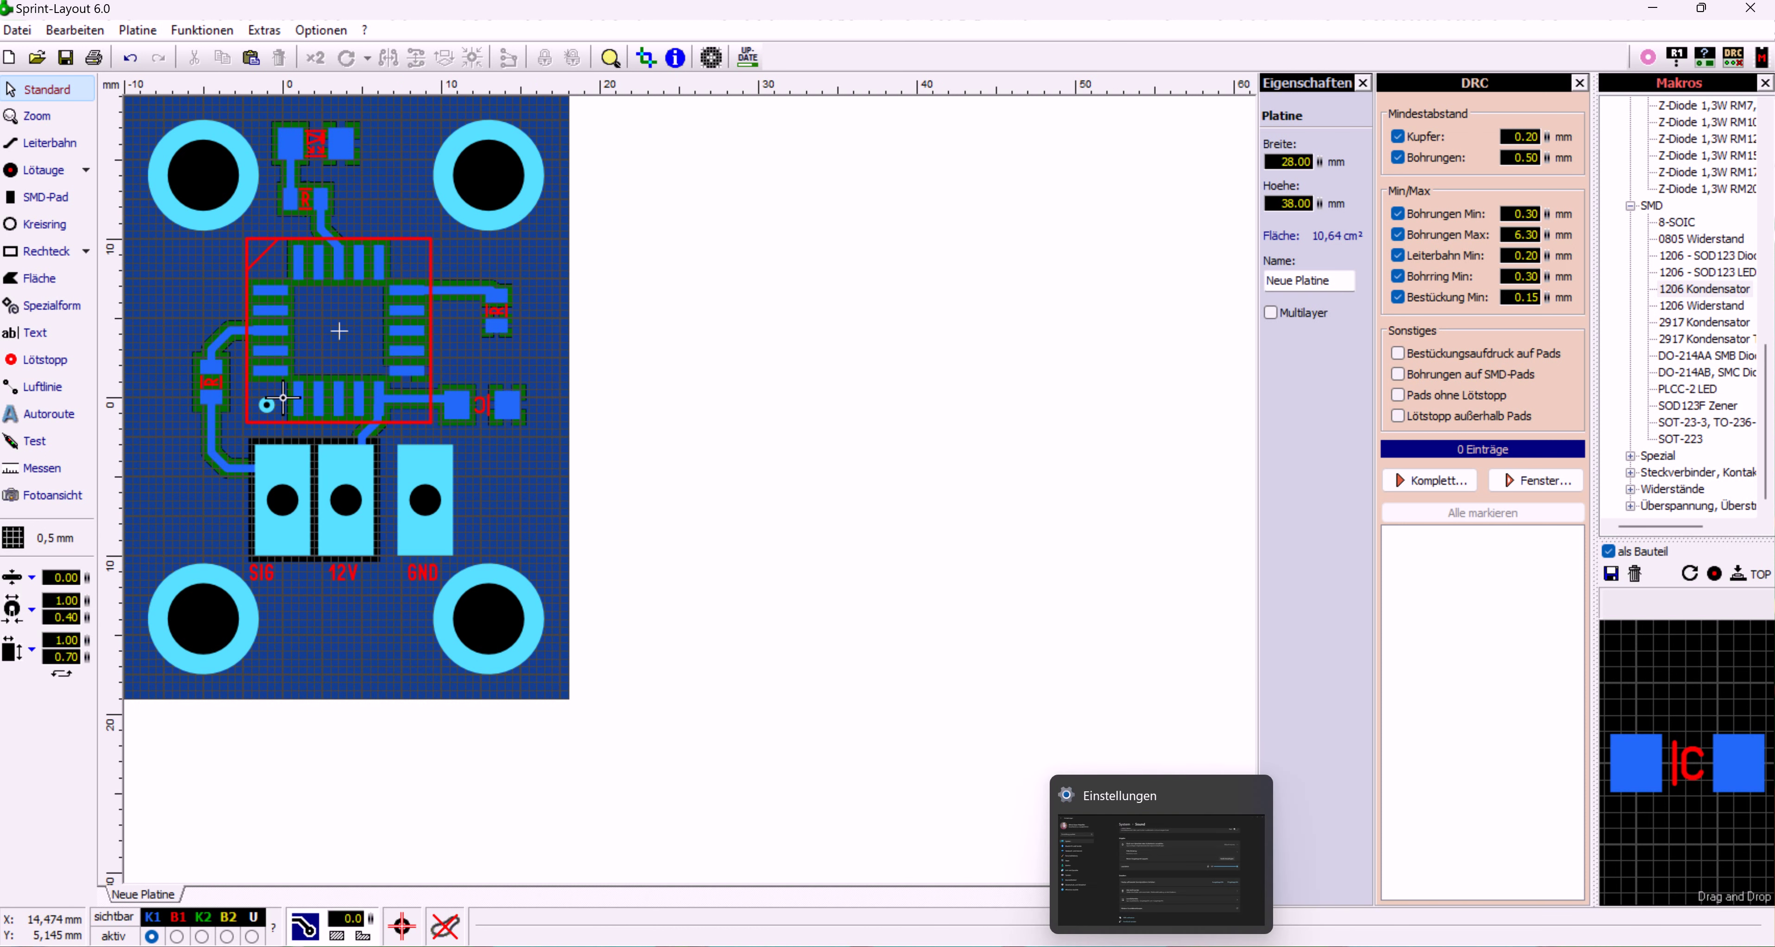